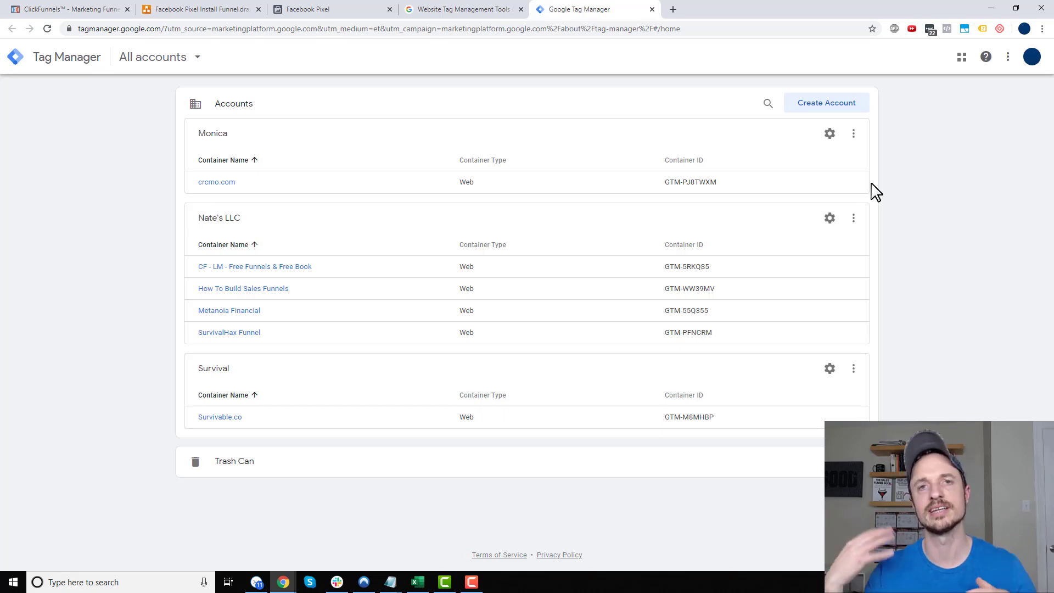
Step: Start a new container in the Nate's LLC account
left_click(854, 219)
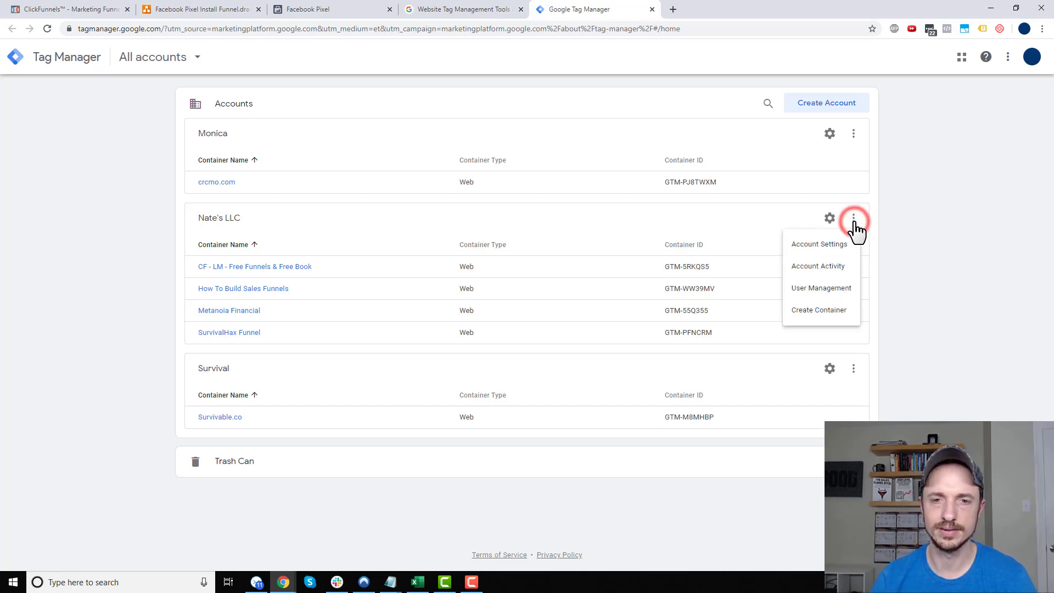
left_click(824, 313)
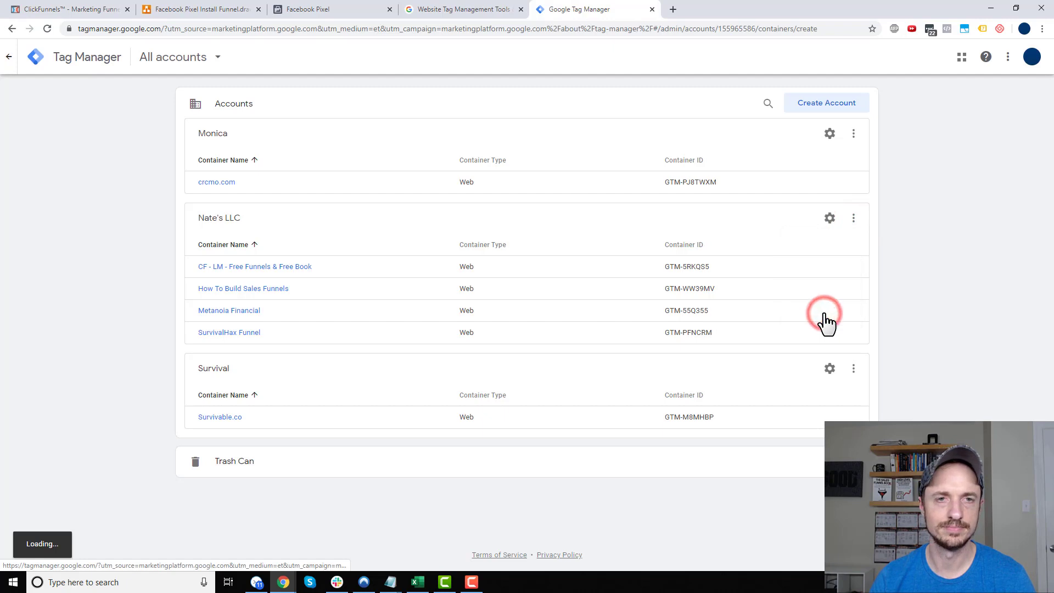
left_click(277, 179)
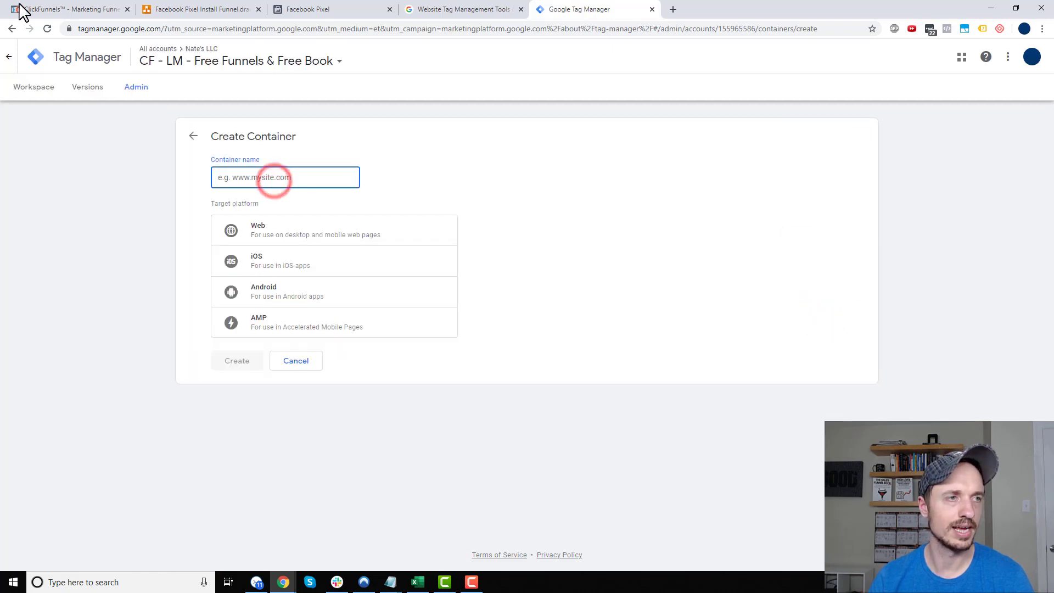
Step: Create a Web container named AliExpress Funnel, copying the name from the funnel's settings in ClickFunnels
left_click(65, 9)
left_click(852, 99)
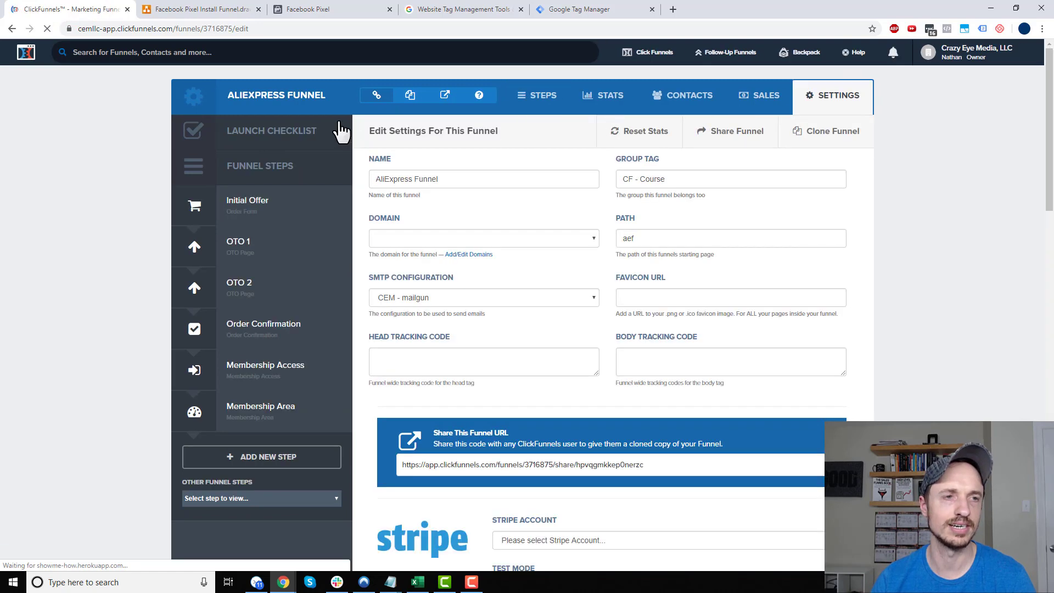
triple_click(477, 179)
key("ctrl+c")
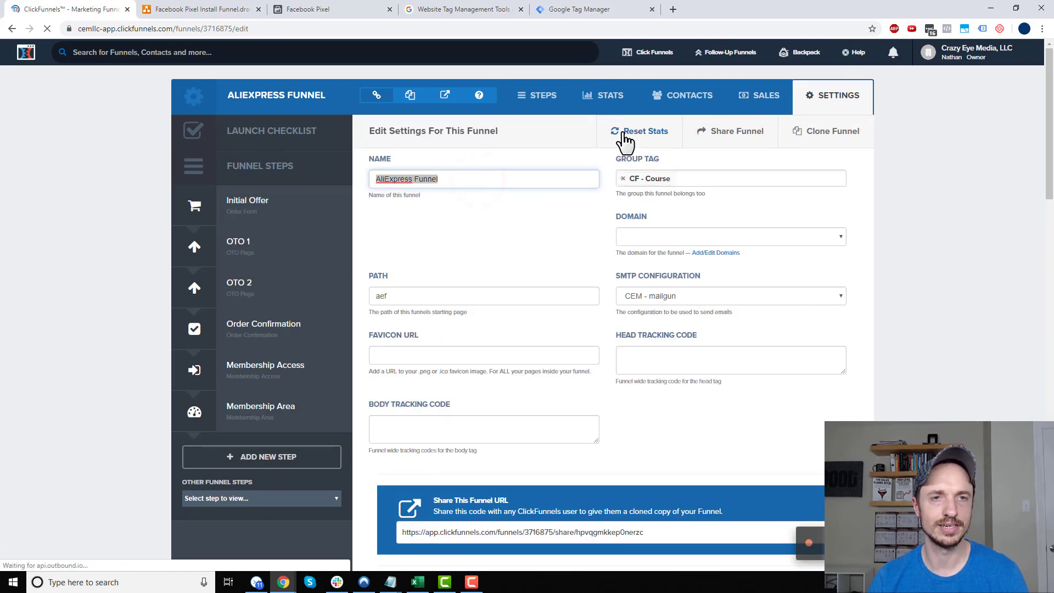
left_click(594, 10)
key("ctrl+v")
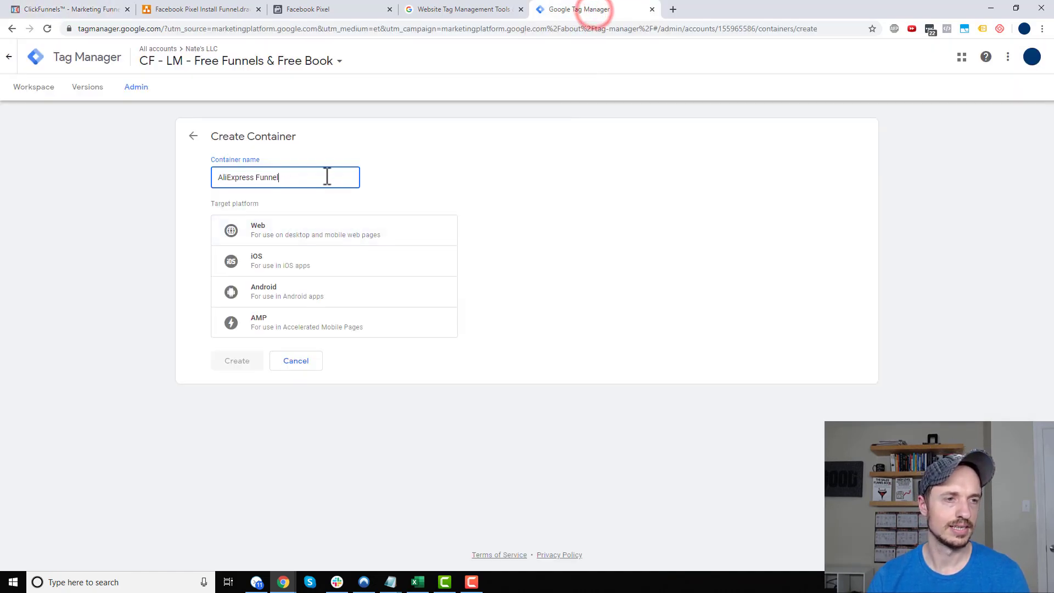
left_click(360, 230)
left_click(247, 361)
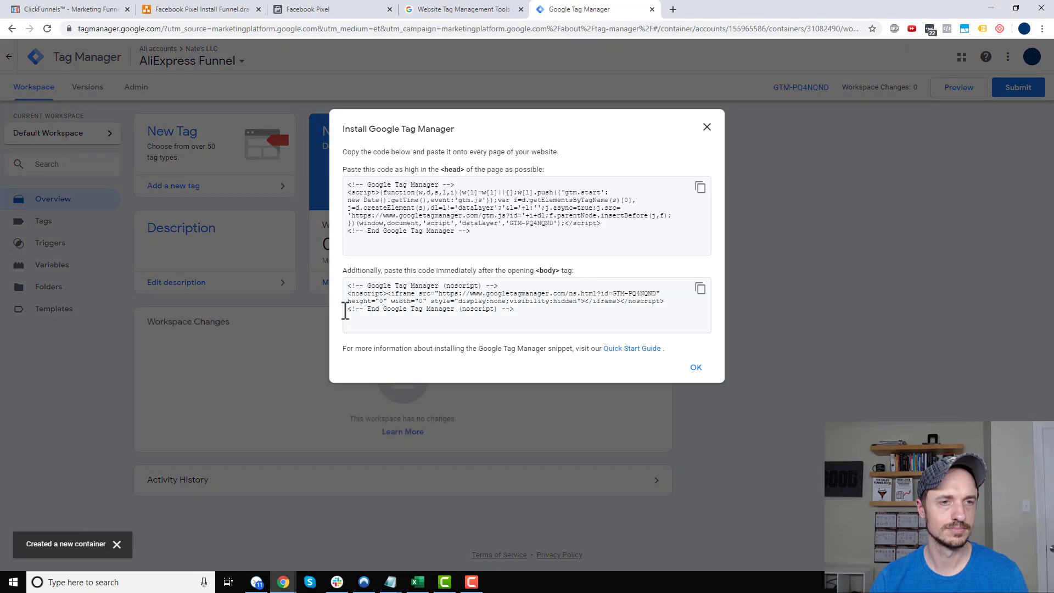
Step: Copy the Tag Manager head snippet into the head tracking code of the AliExpress Funnel settings in ClickFunnels and enlarge that box
left_click(699, 187)
left_click(71, 9)
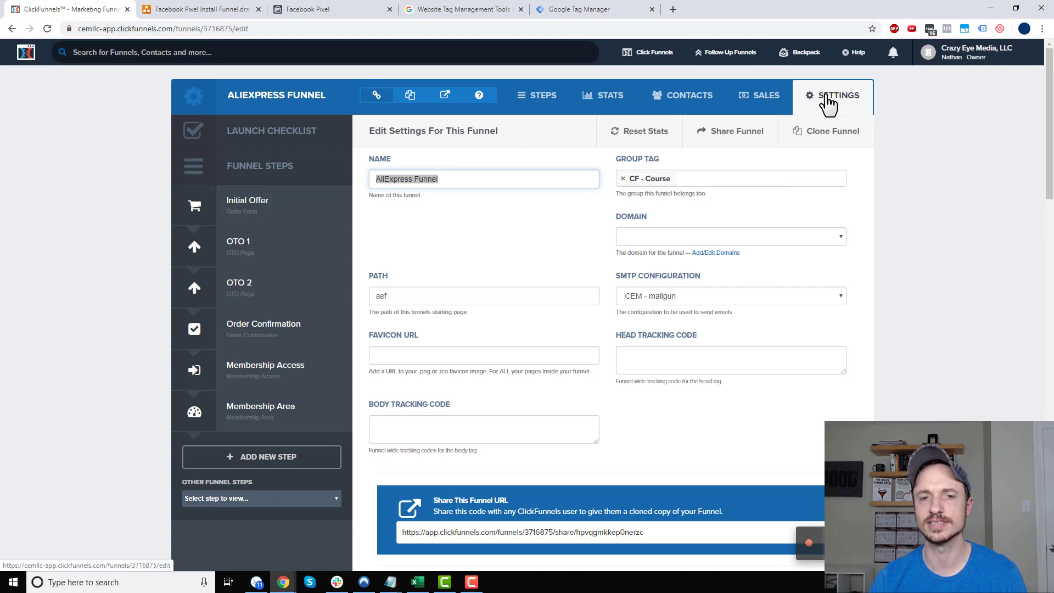
left_click(655, 363)
key("ctrl+v")
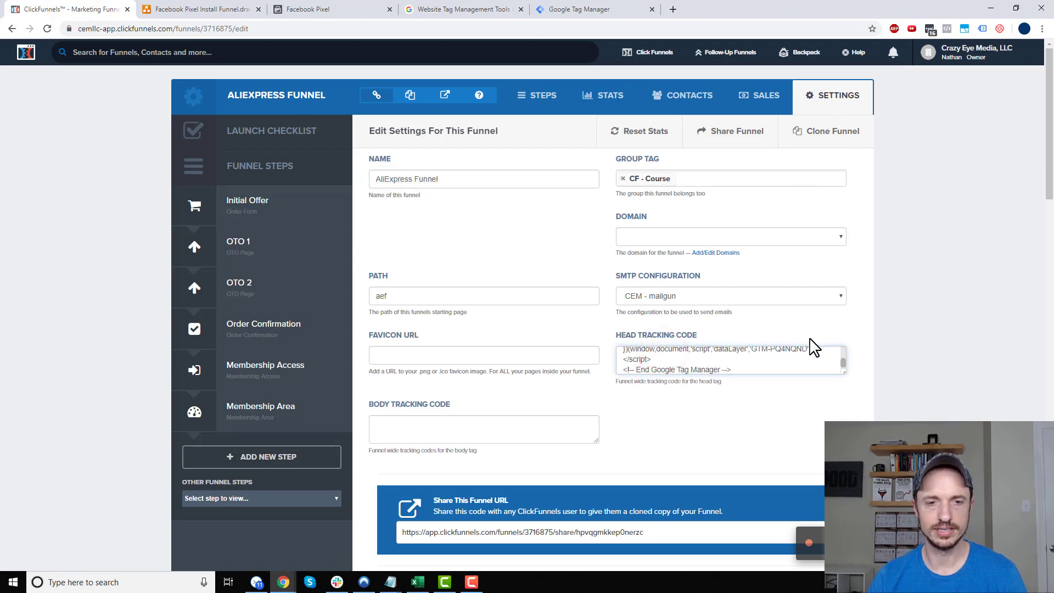
left_click(841, 369)
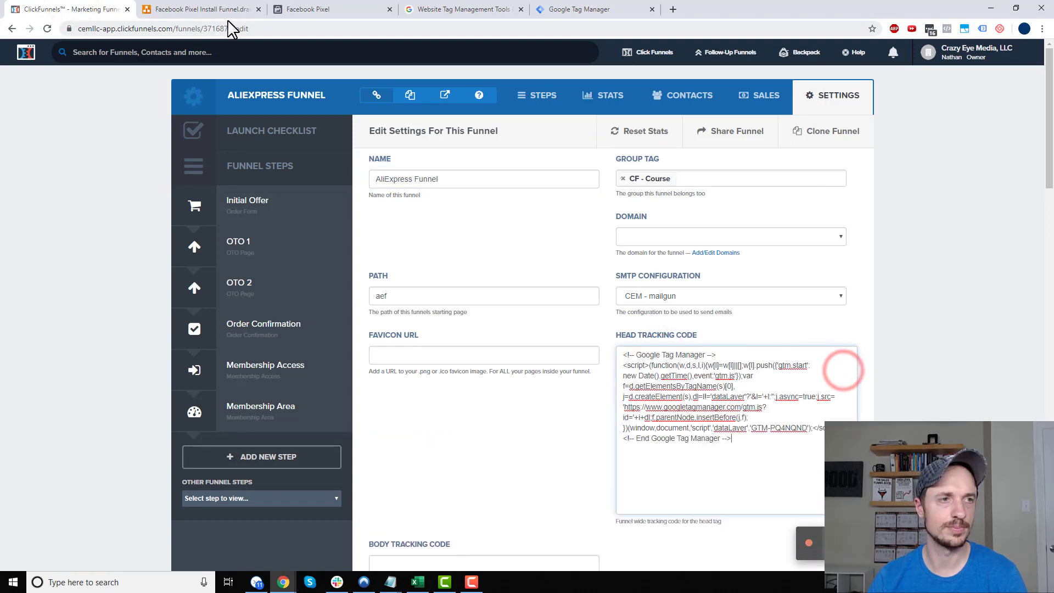
Step: Copy the Tag Manager noscript body snippet into the ClickFunnels funnel's body tracking code and save the funnel settings
left_click_drag(591, 2, 229, 4)
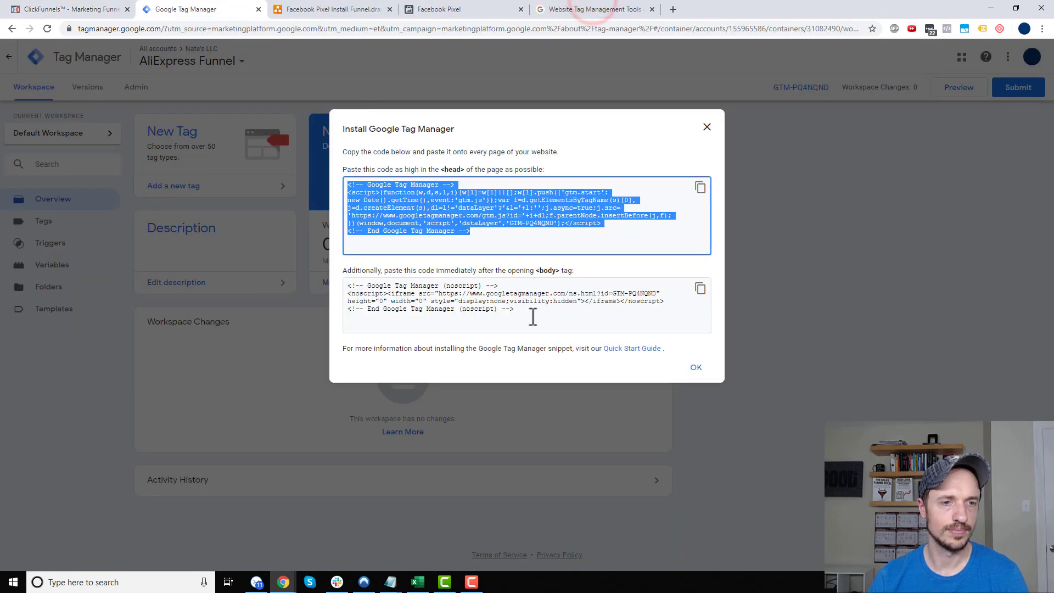
left_click(535, 303)
left_click(700, 289)
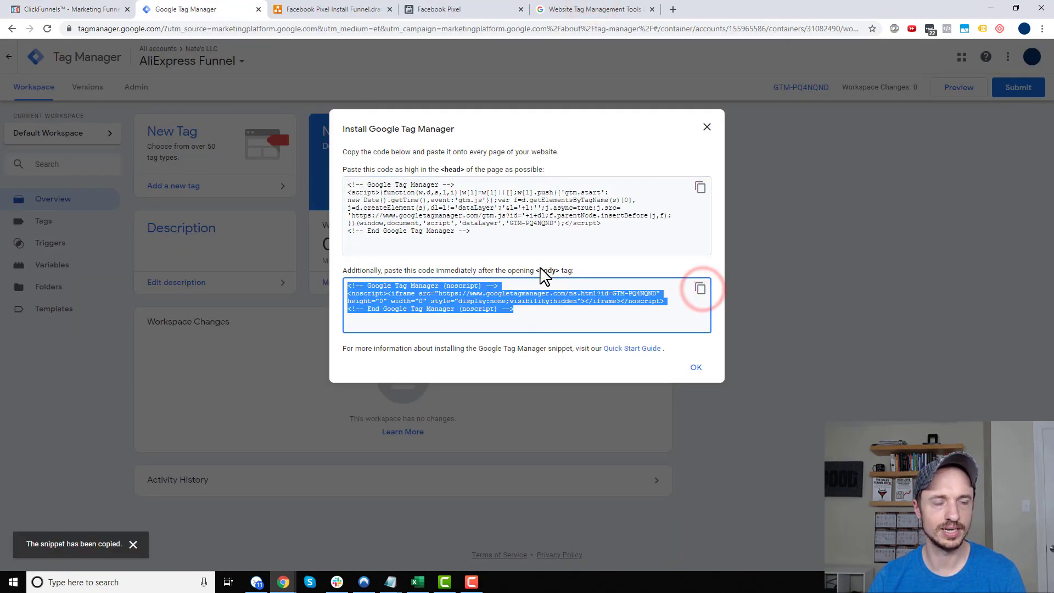
left_click(66, 8)
scroll(444, 357, "down", 4)
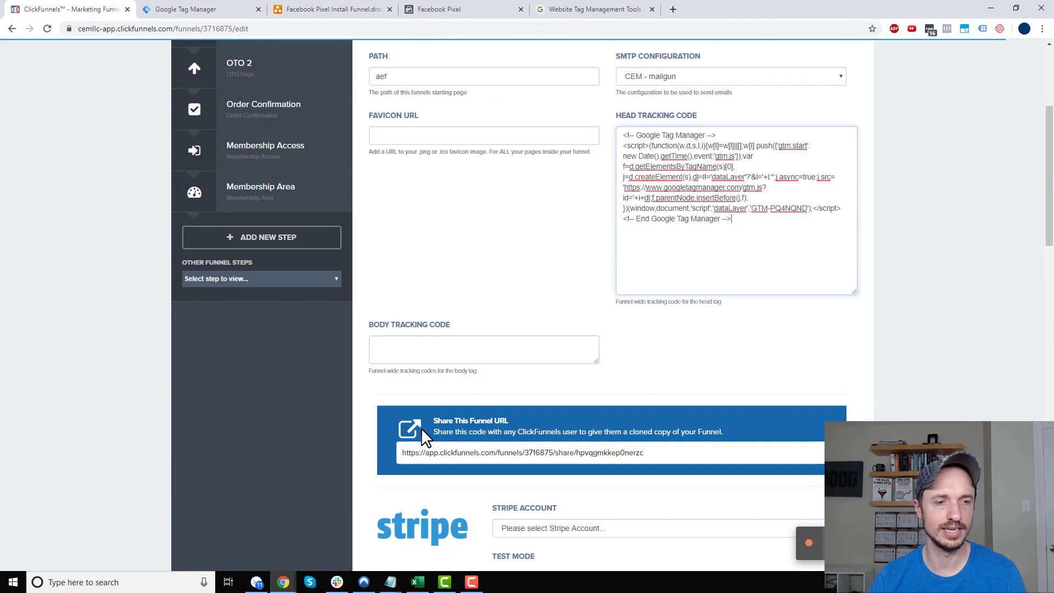
left_click(433, 339)
key("ctrl+v")
scroll(686, 363, "down", 15)
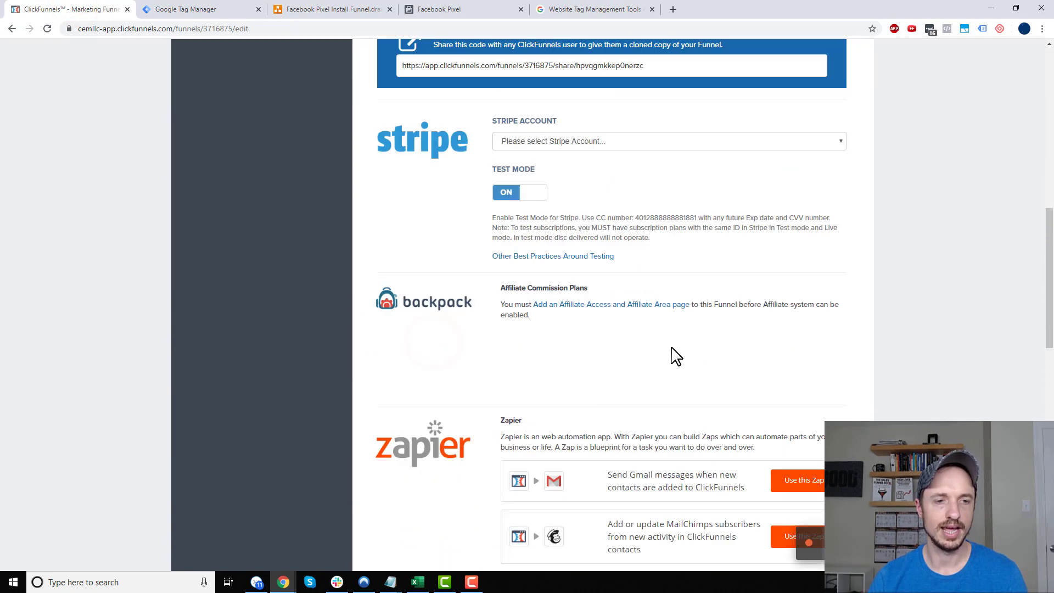
scroll(697, 361, "down", 3)
left_click(765, 482)
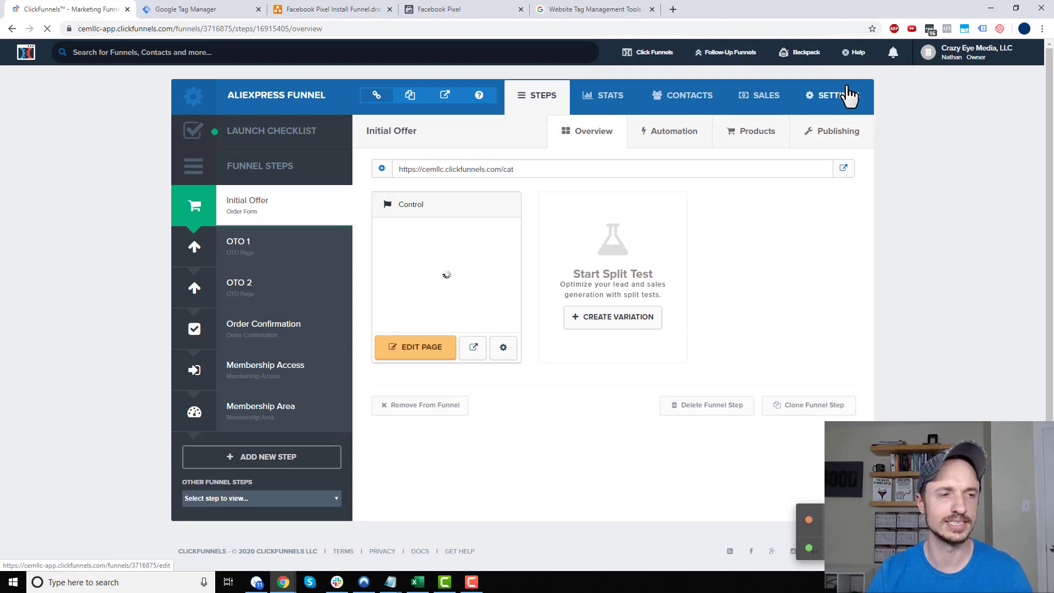
Step: Return to Google Tag Manager, dismiss the installation instructions, and start a new tag named Facebook Pixel
left_click(215, 12)
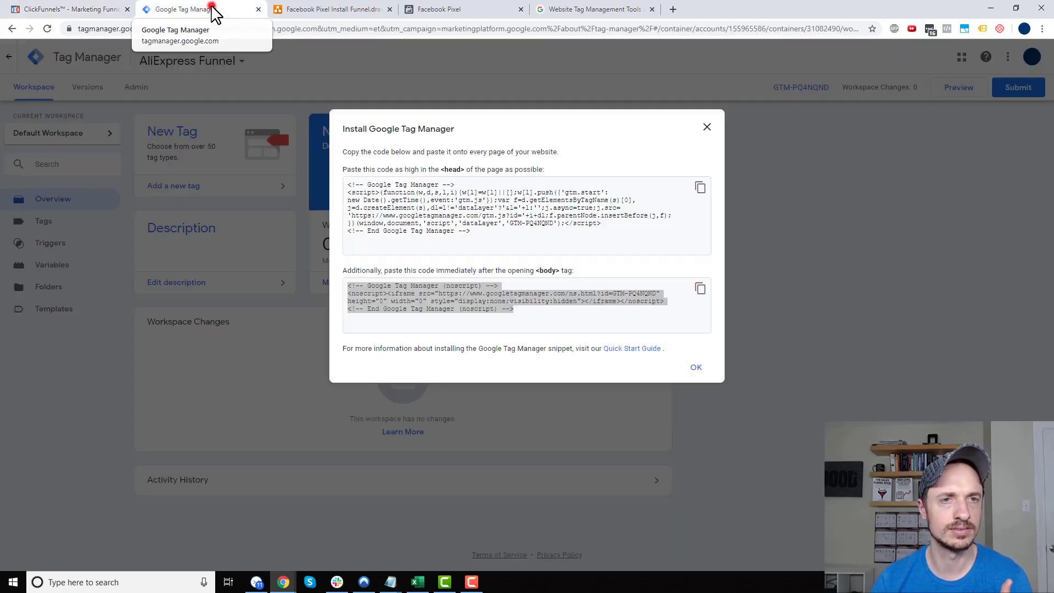
left_click(696, 369)
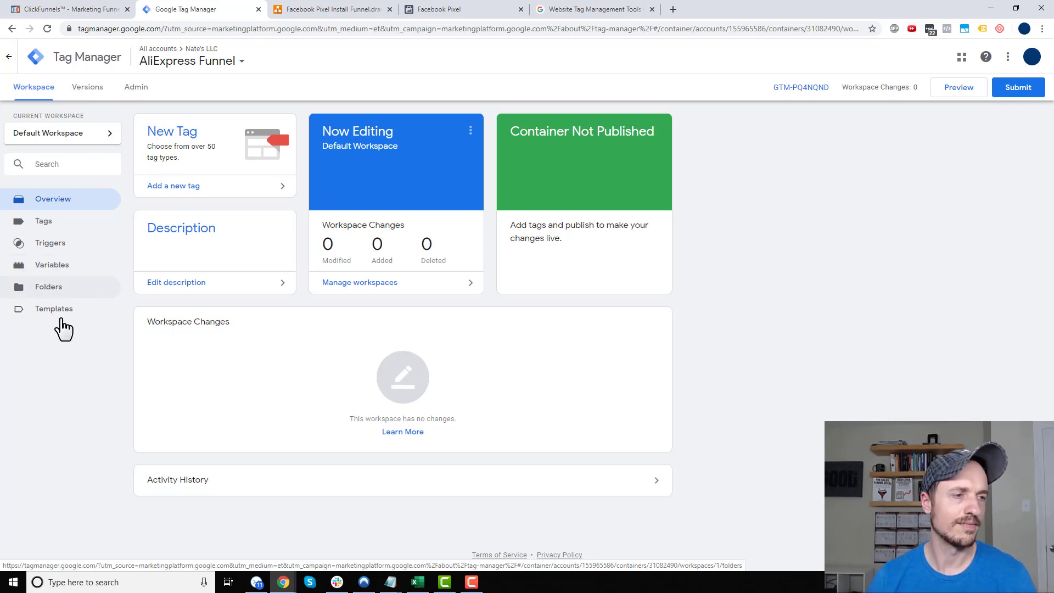
left_click(65, 220)
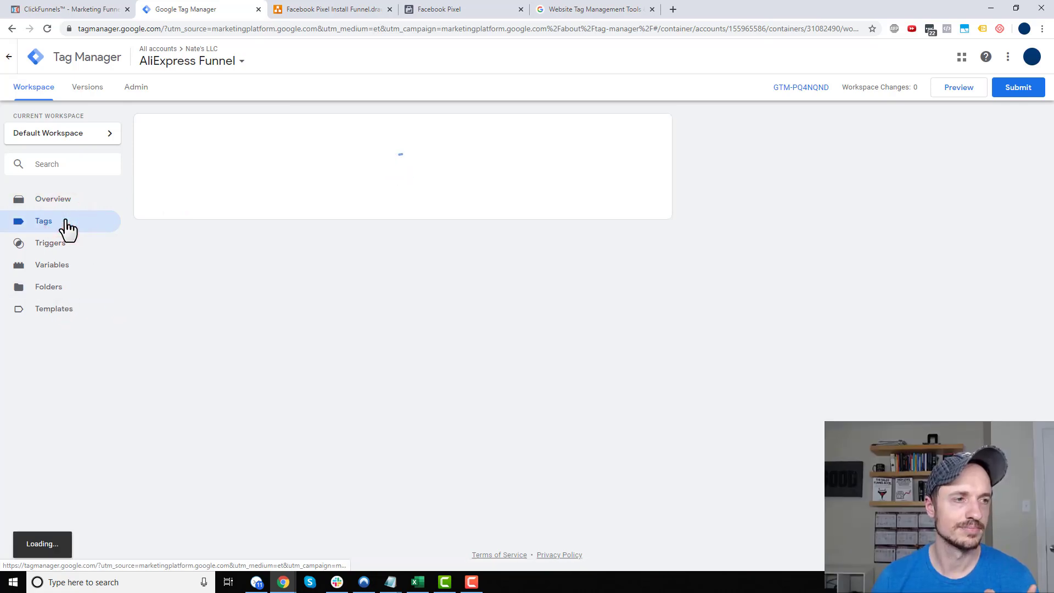
left_click(642, 128)
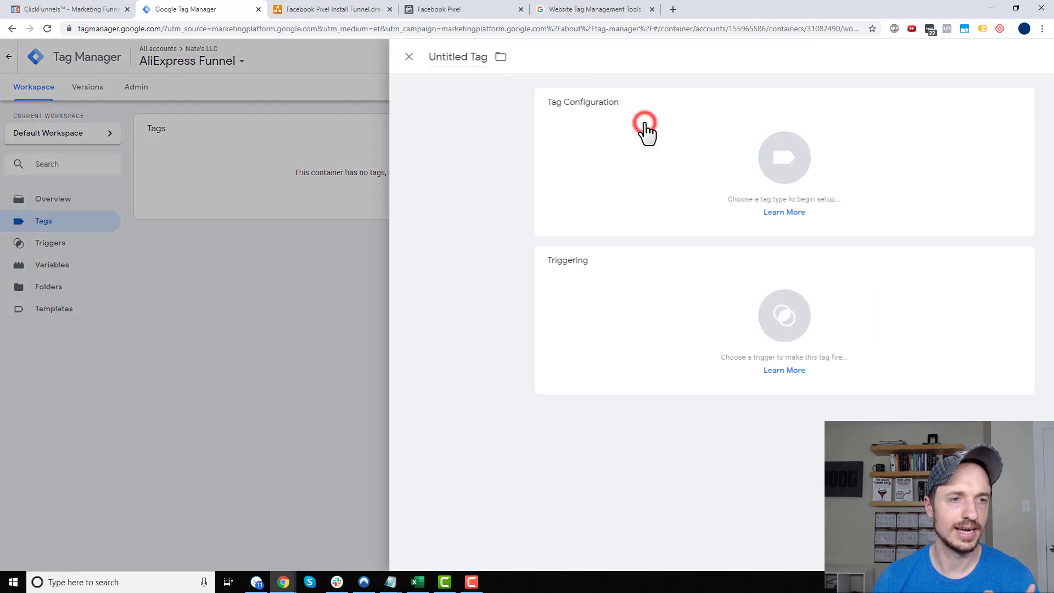
left_click(335, 57)
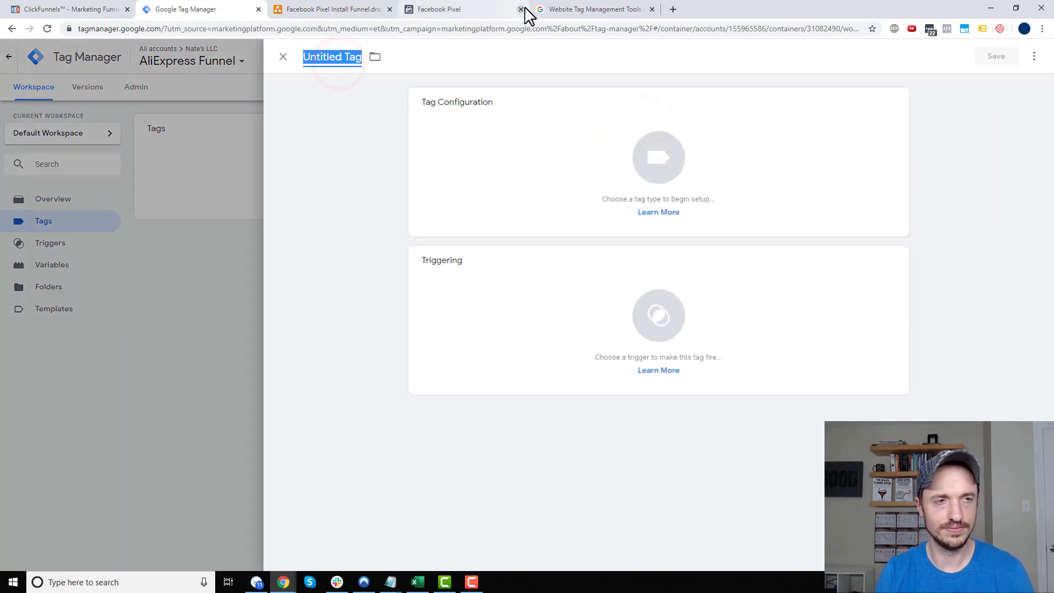
type("Facebook Pixel")
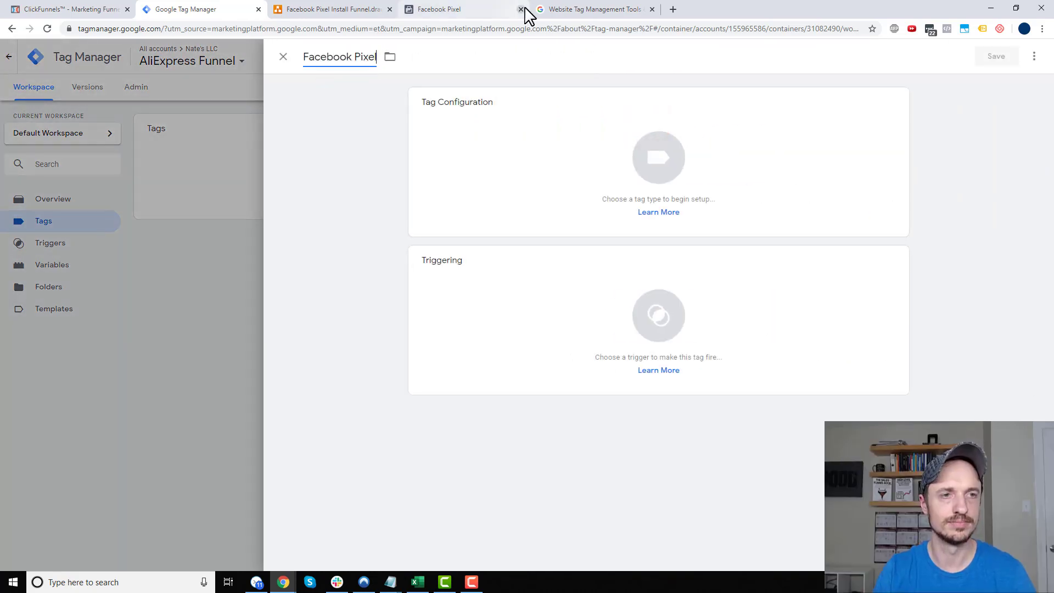
Step: Set the Facebook Pixel tag's type to Custom HTML
left_click(663, 136)
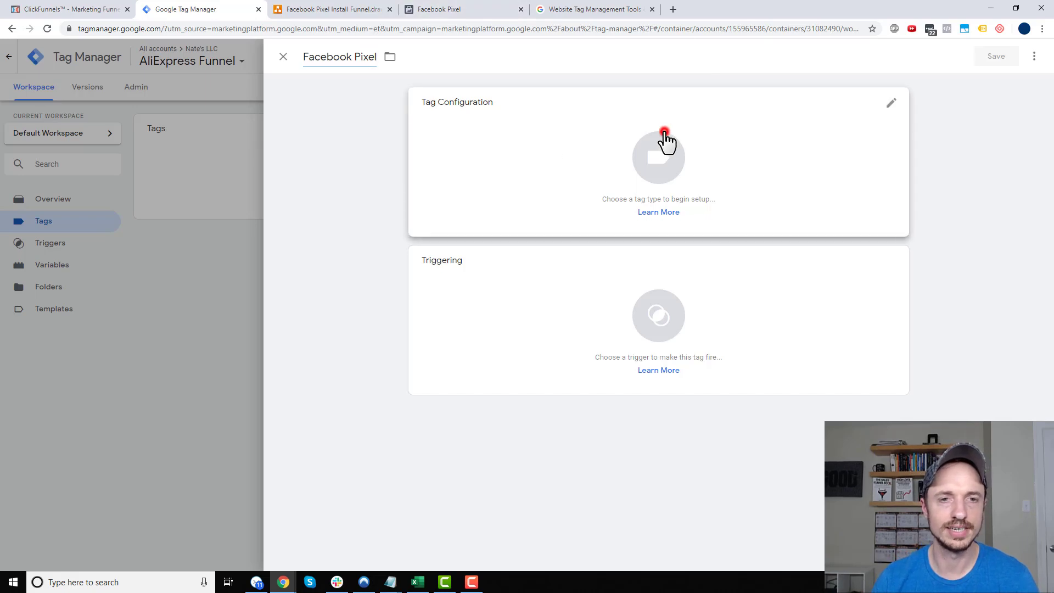
scroll(878, 351, "down", 2)
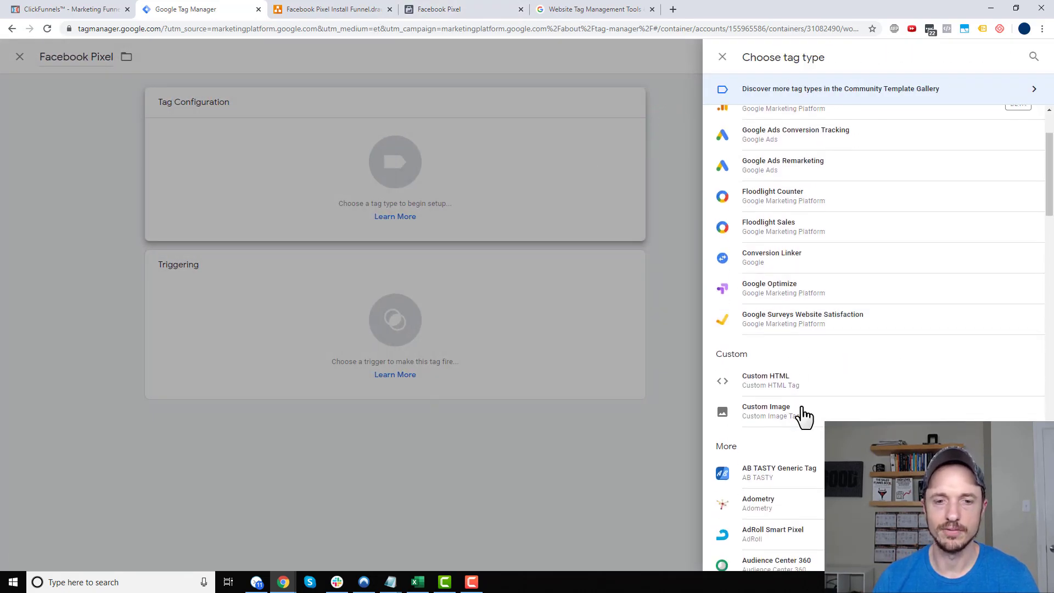
left_click(767, 385)
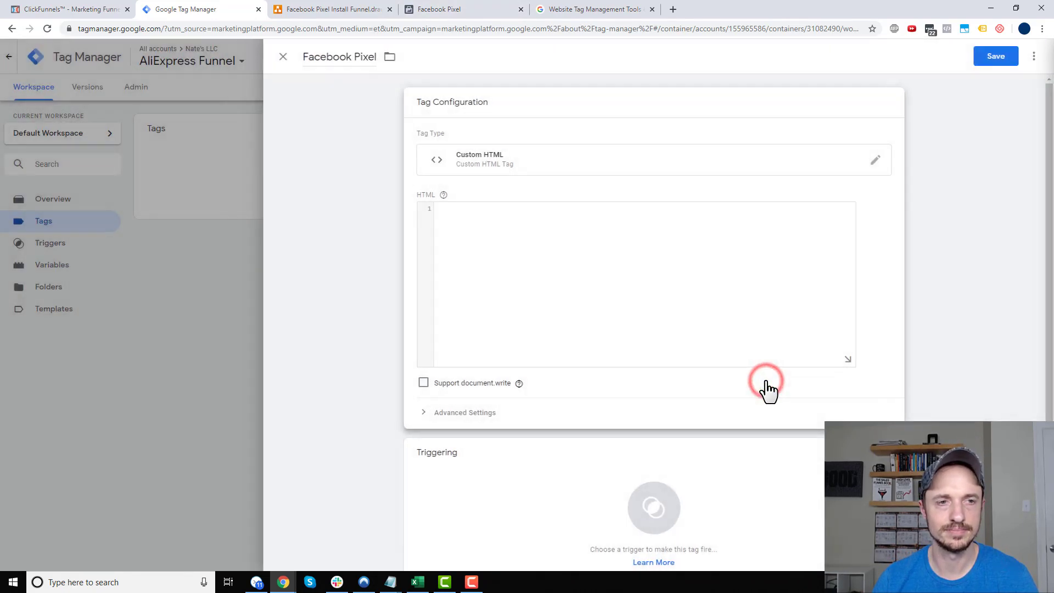
Step: Switch to Facebook Events Manager and open the Facebook Course v4 pixel from the Pixels data sources
left_click(492, 7)
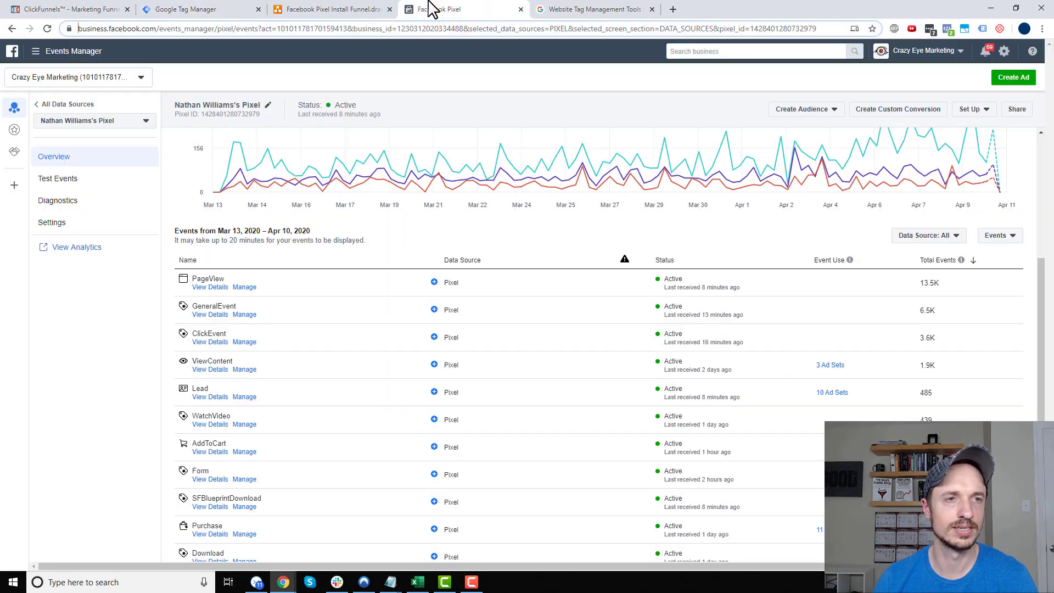
left_click(66, 53)
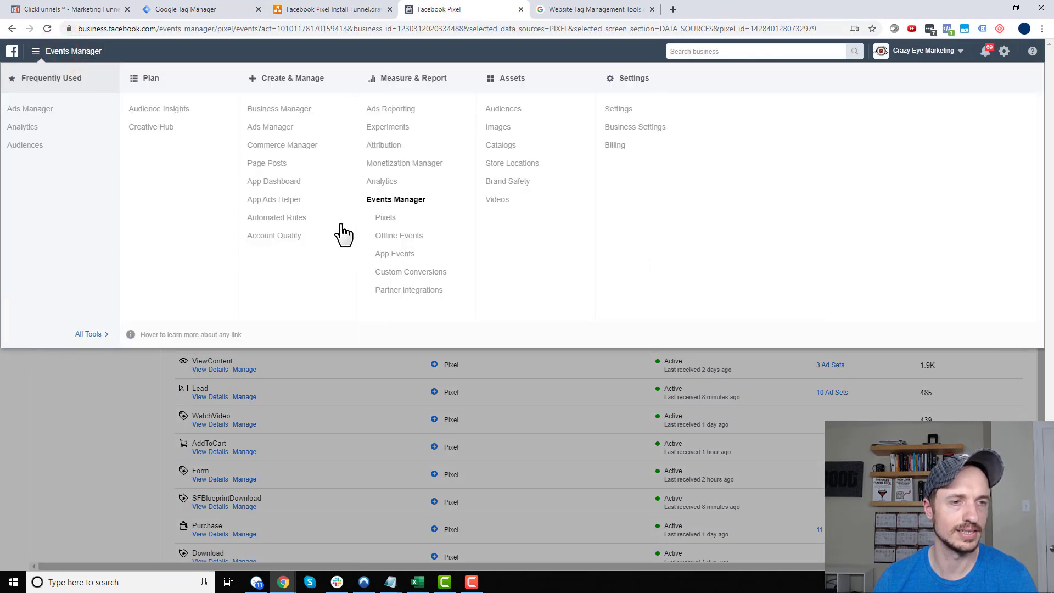
left_click(384, 218)
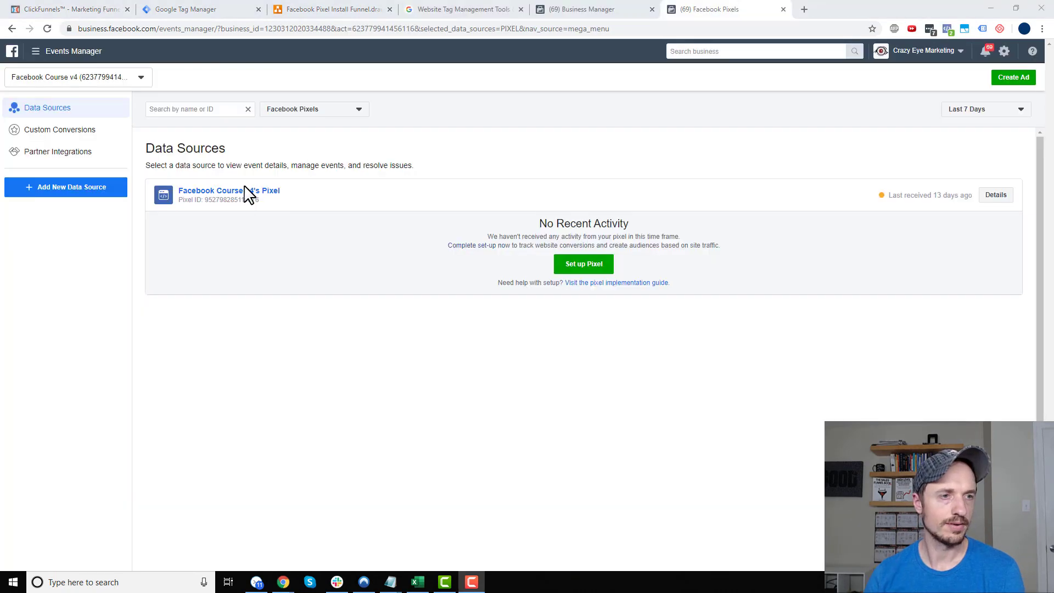
left_click(246, 192)
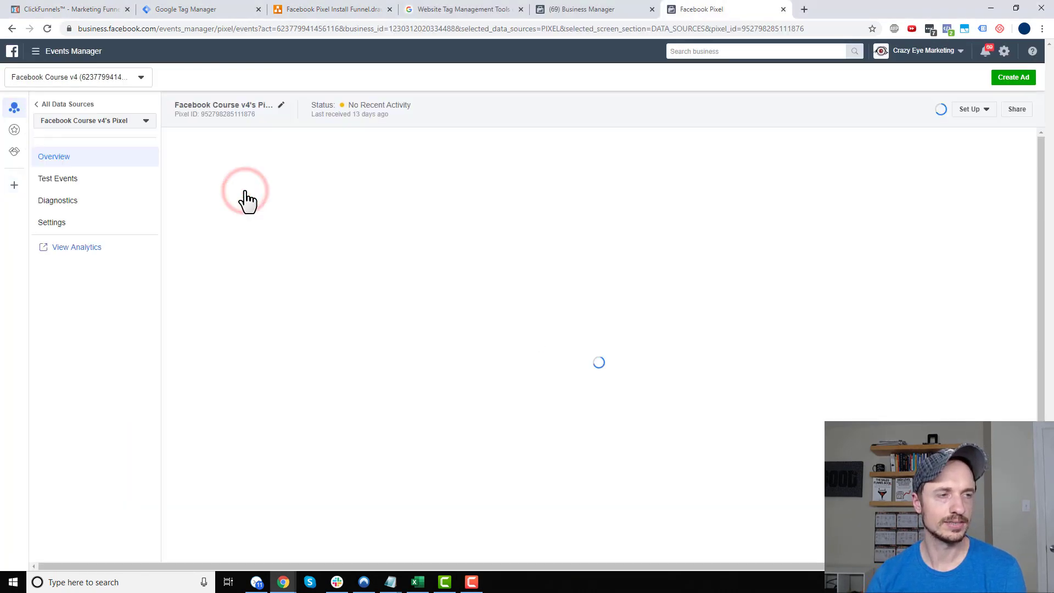
Step: Set up the pixel for manual installation on a website and copy its base code
left_click(982, 110)
left_click(980, 126)
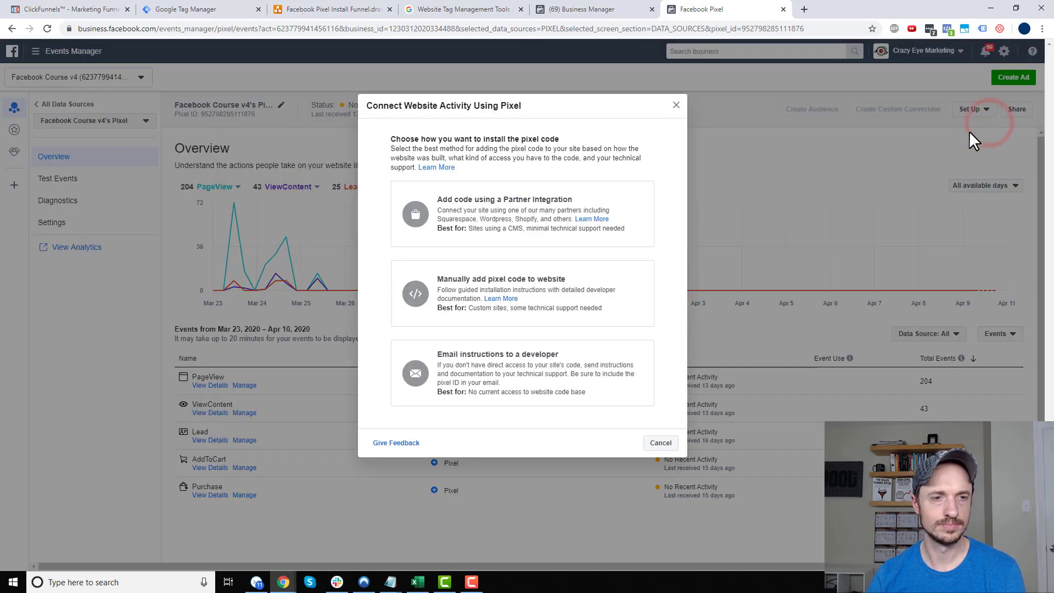
left_click(561, 303)
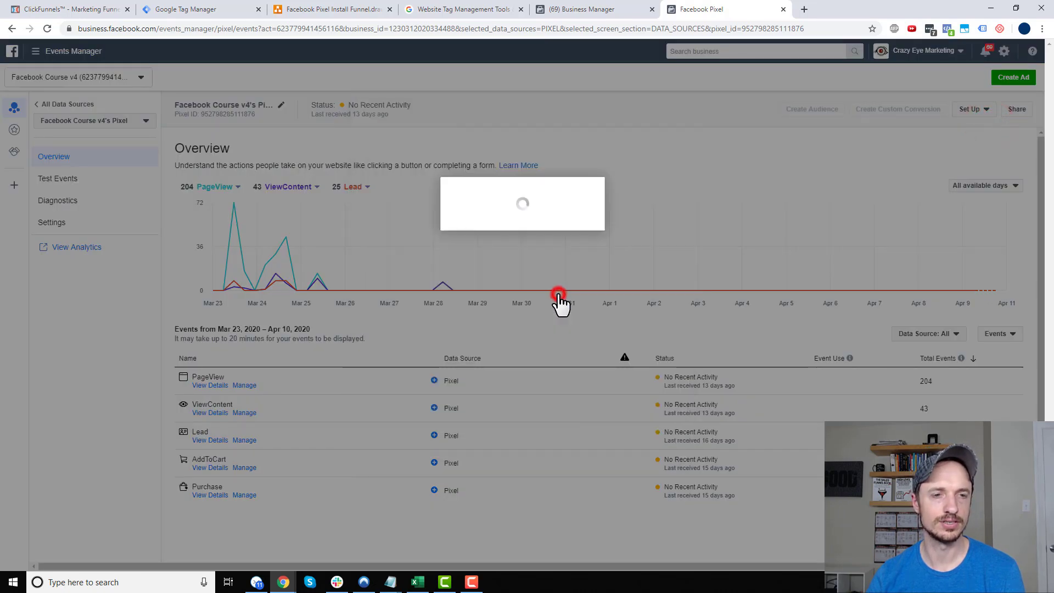
left_click(476, 330)
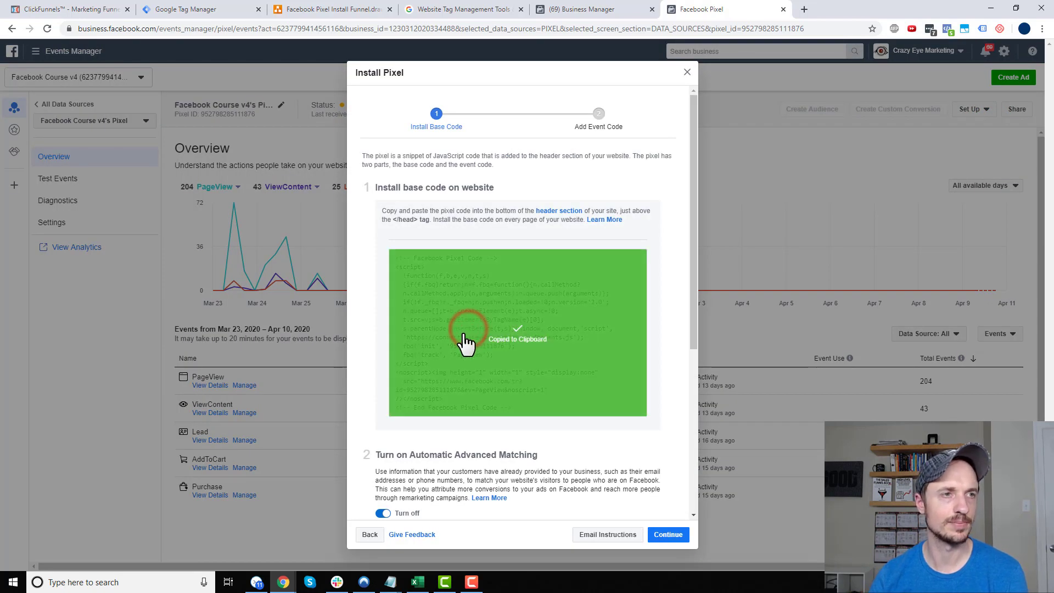
Step: Paste the Facebook pixel base code into the HTML of the Custom HTML tag in Google Tag Manager
left_click(160, 8)
left_click(510, 209)
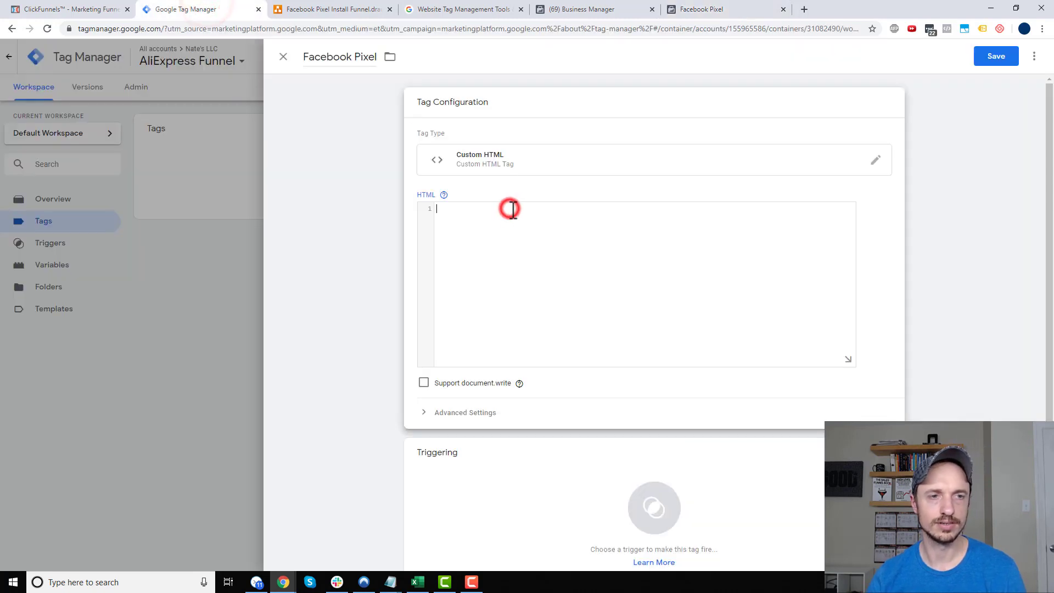
key("ctrl+v")
Step: In the Facebook Pixel tag's advanced settings, set the tag firing priority to 999999999
scroll(529, 214, "down", 1)
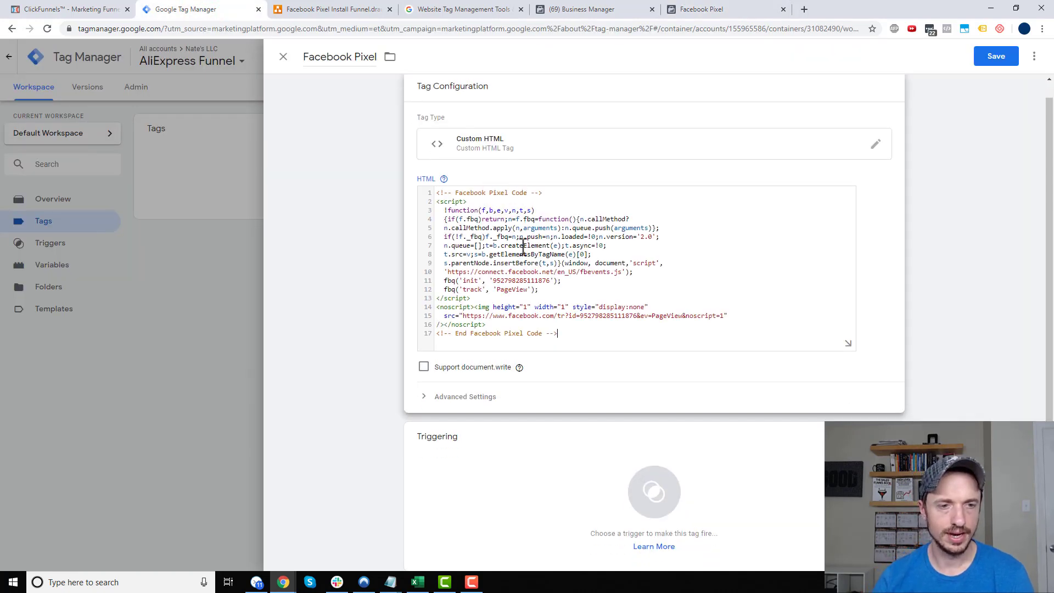
left_click(465, 380)
scroll(411, 312, "down", 3)
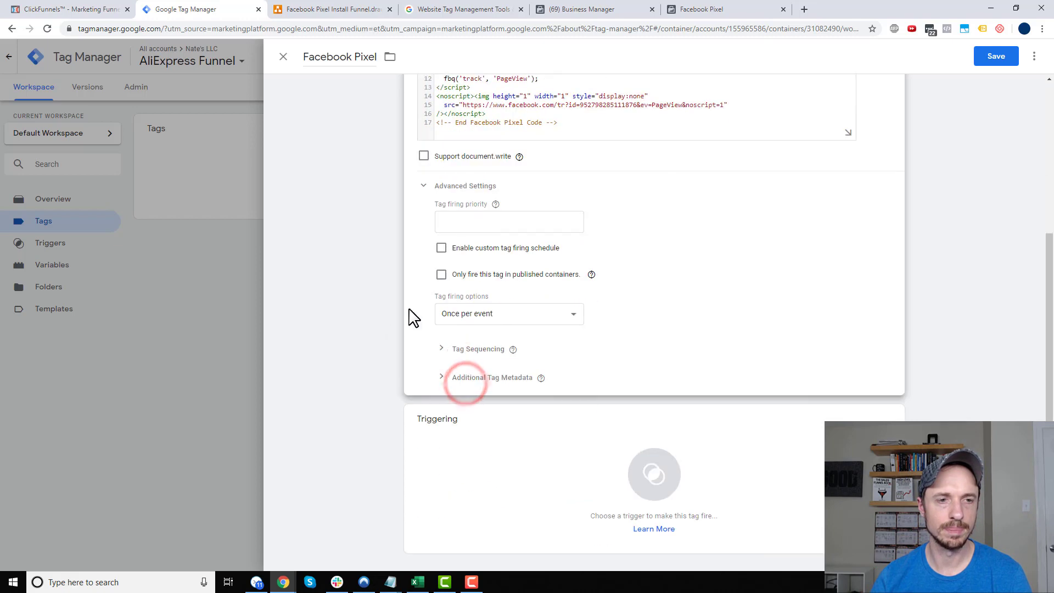
mouse_move(495, 204)
left_click(481, 221)
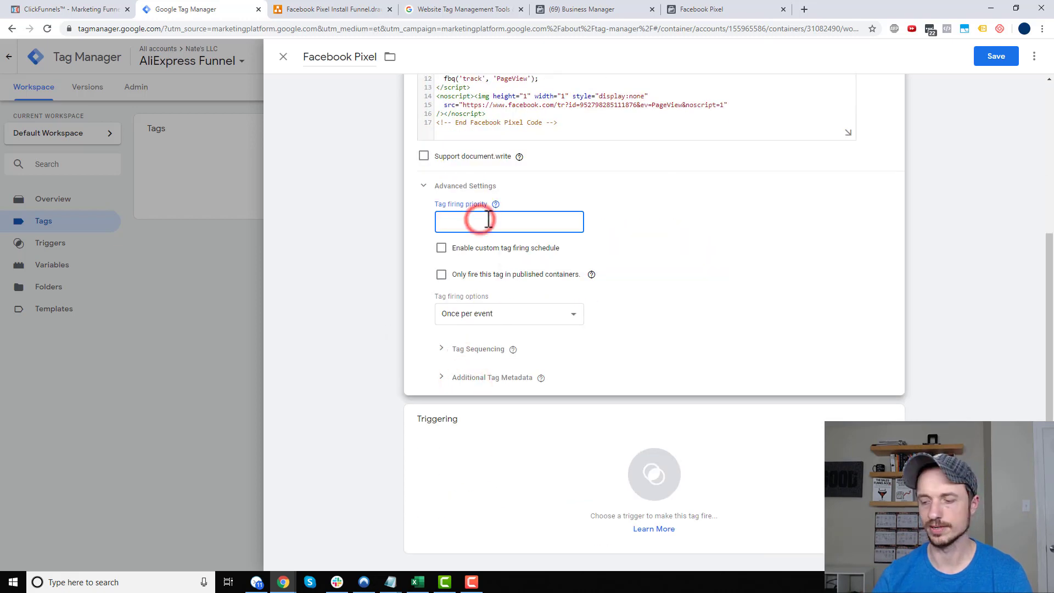
type("999999999")
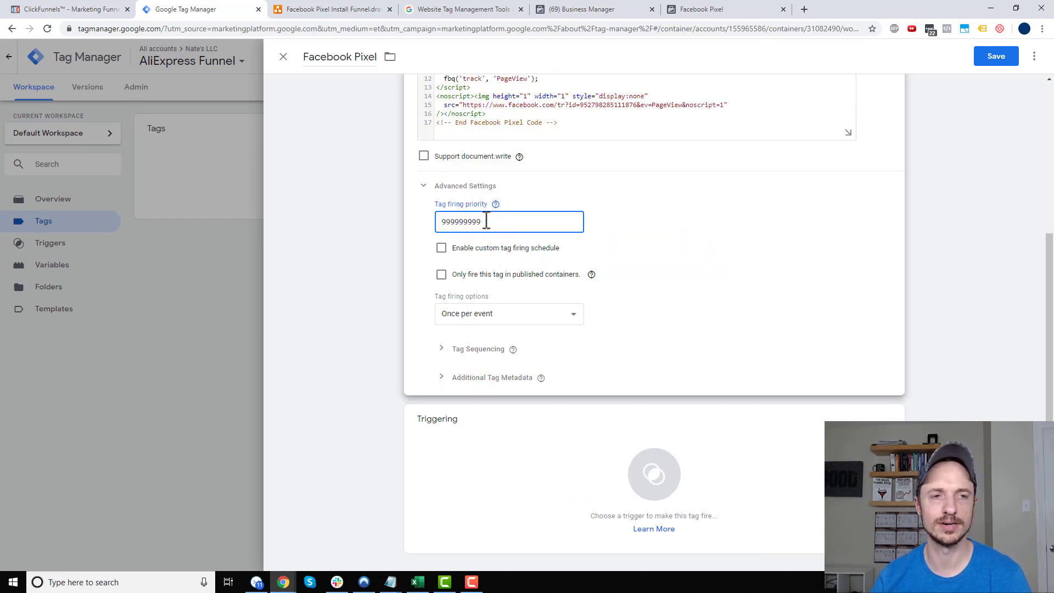
scroll(448, 266, "up", 1)
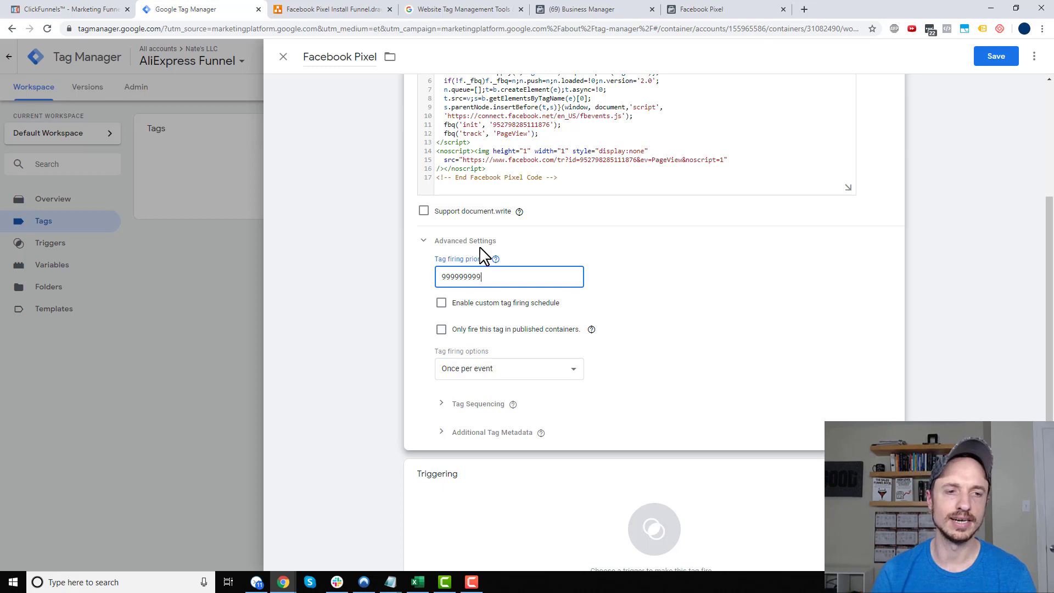
Step: Assign the All Pages page view trigger to the Facebook Pixel tag and save the tag
scroll(482, 280, "down", 1)
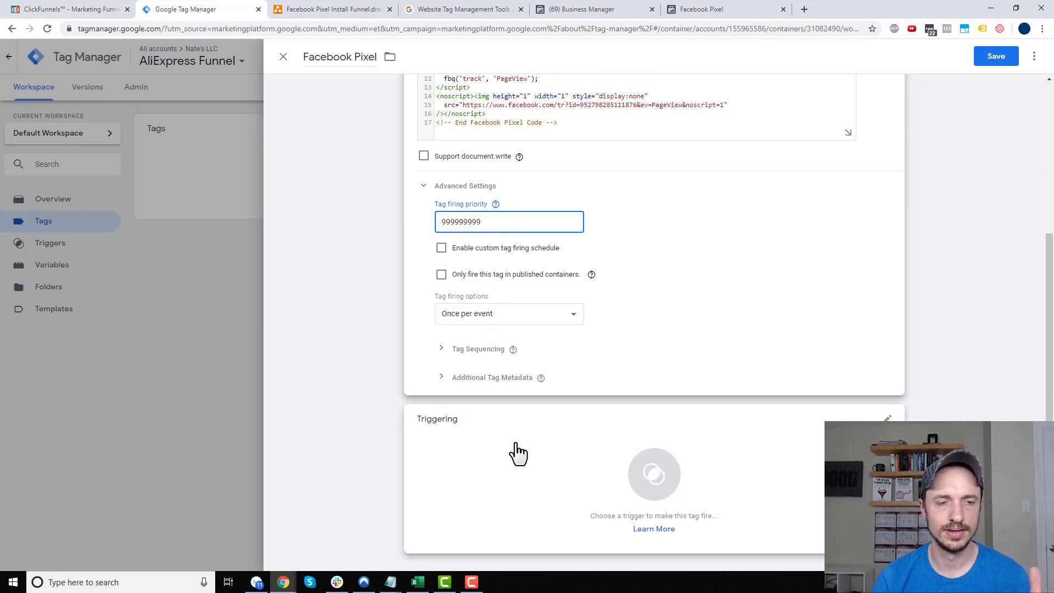
left_click(549, 465)
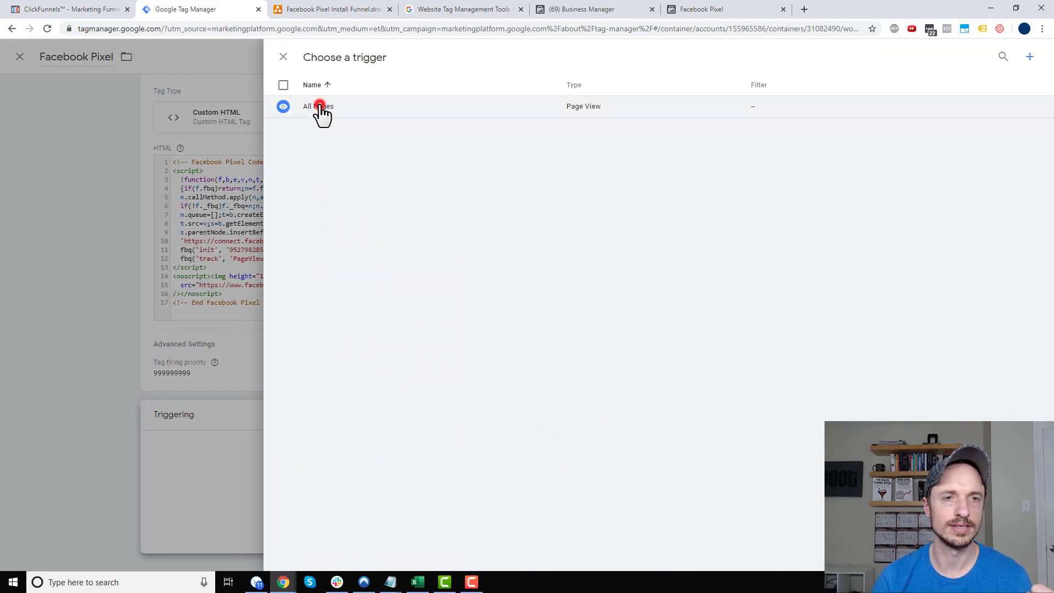
left_click(320, 107)
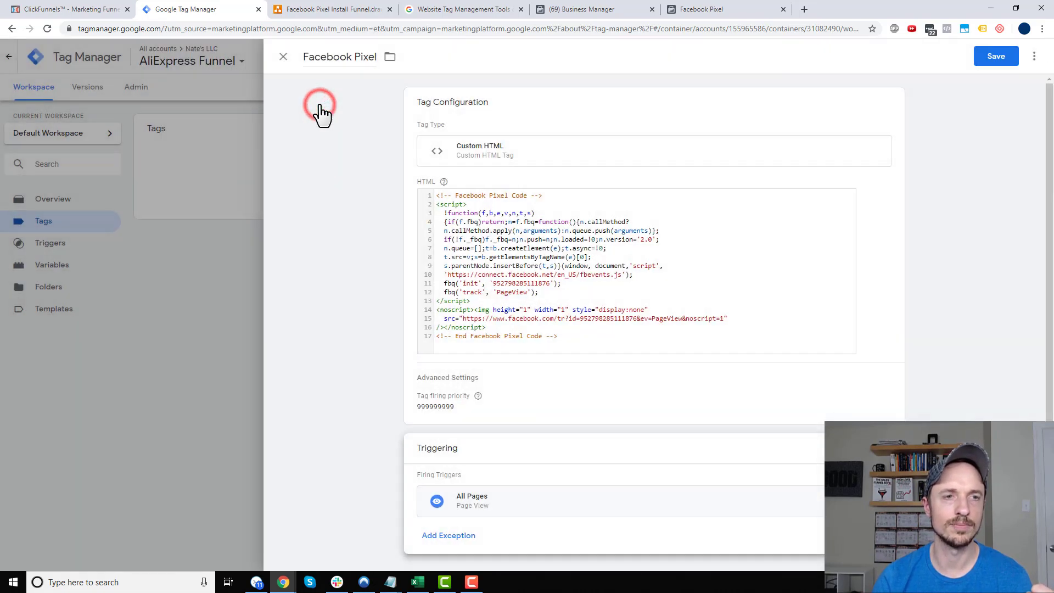
left_click(981, 65)
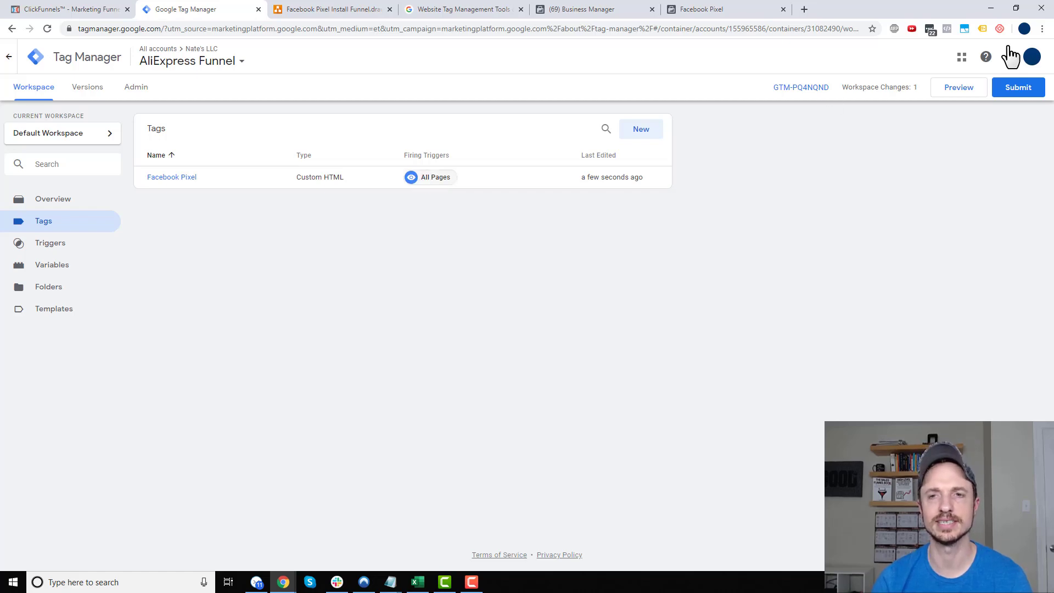
Step: Submit the workspace changes and publish them to the Live environment without a version name or description
left_click(1019, 90)
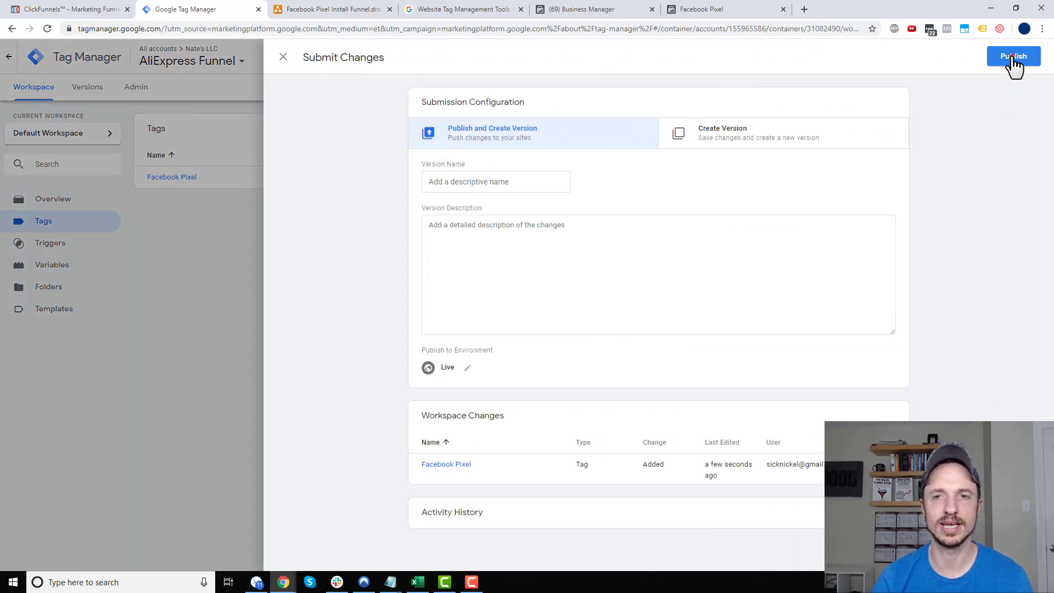
left_click(1013, 60)
left_click(671, 366)
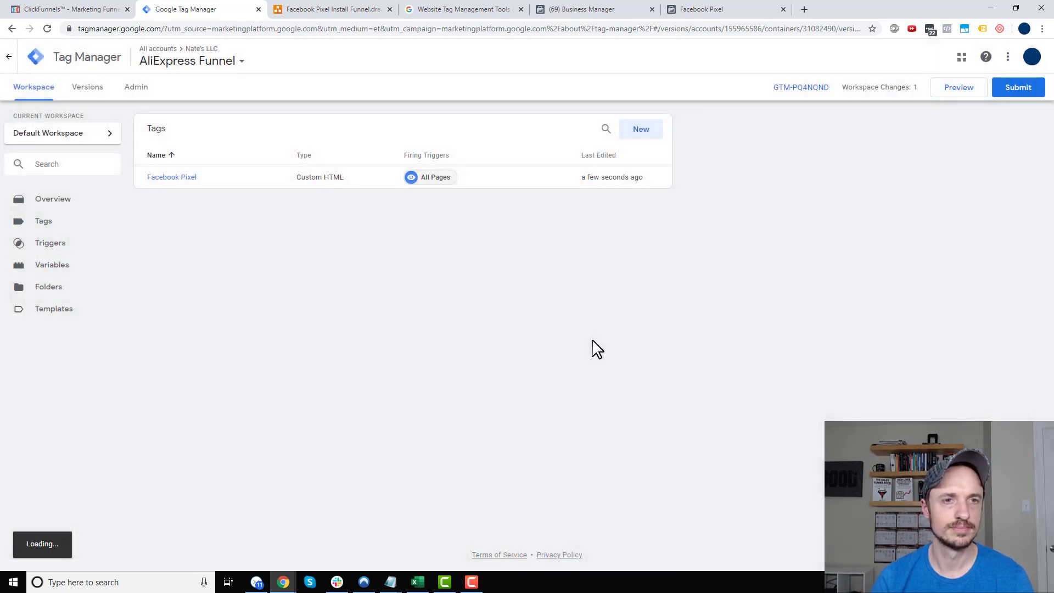
Step: Return to the Default Workspace overview and turn on preview mode for the container
left_click(40, 90)
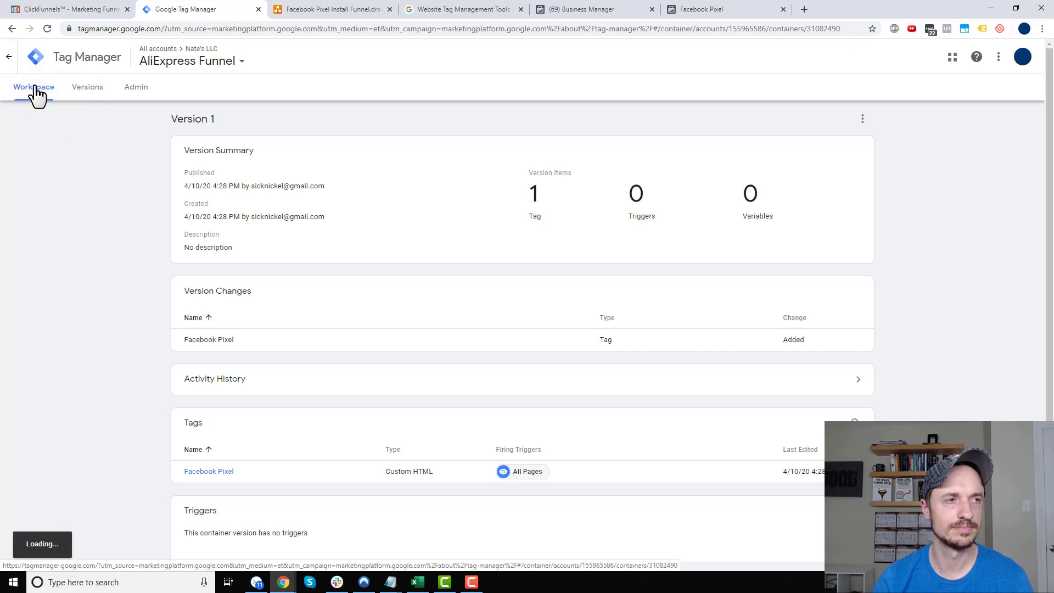
left_click(35, 89)
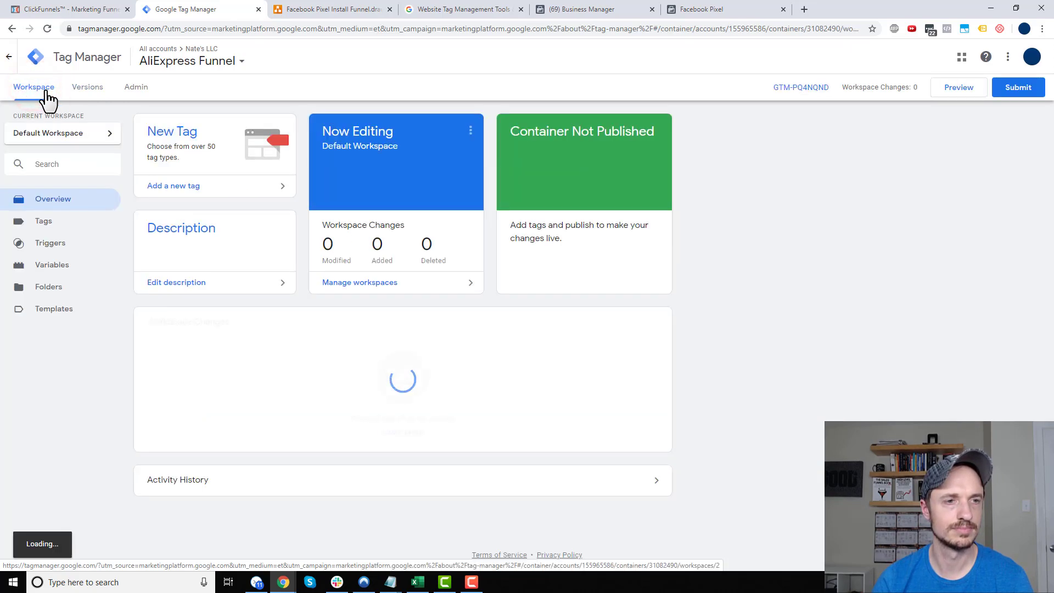
left_click(958, 92)
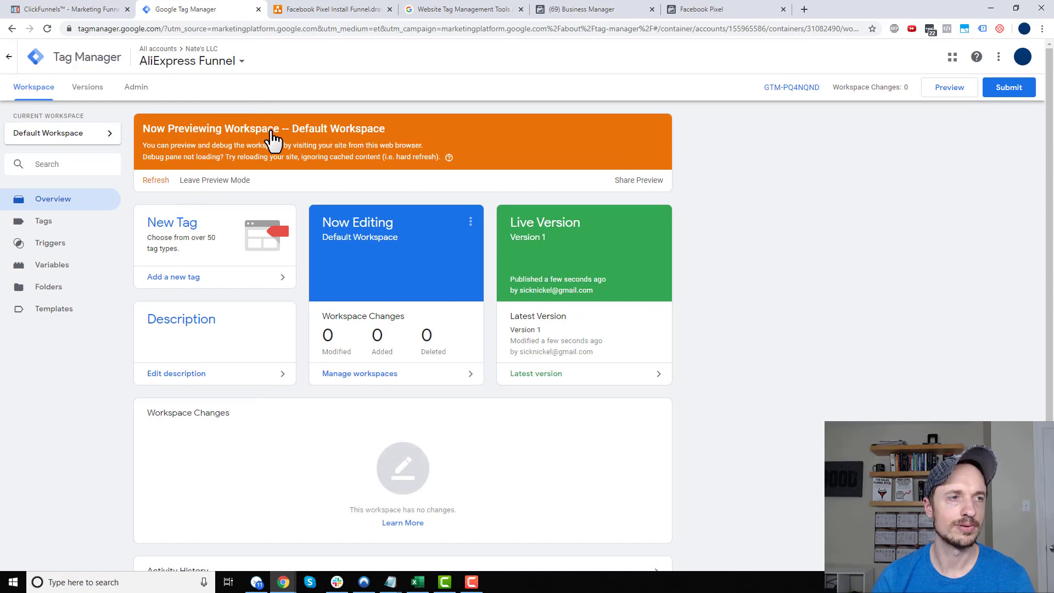
Step: Switch to ClickFunnels, open the live cat paw necklace order page, and enlarge its Tag Manager debug pane
left_click(70, 8)
left_click(441, 104)
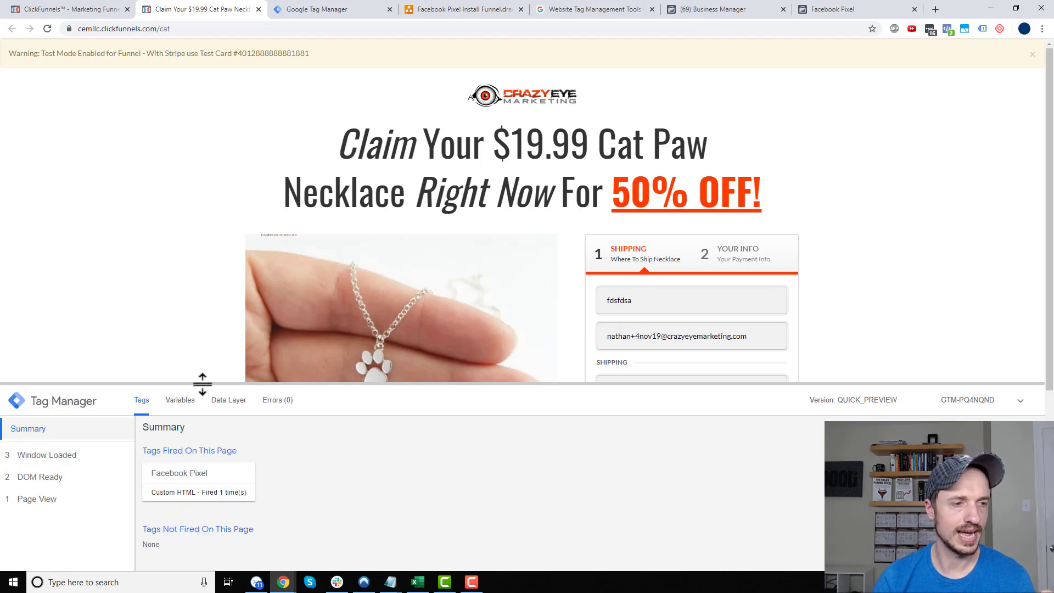
left_click_drag(202, 383, 227, 248)
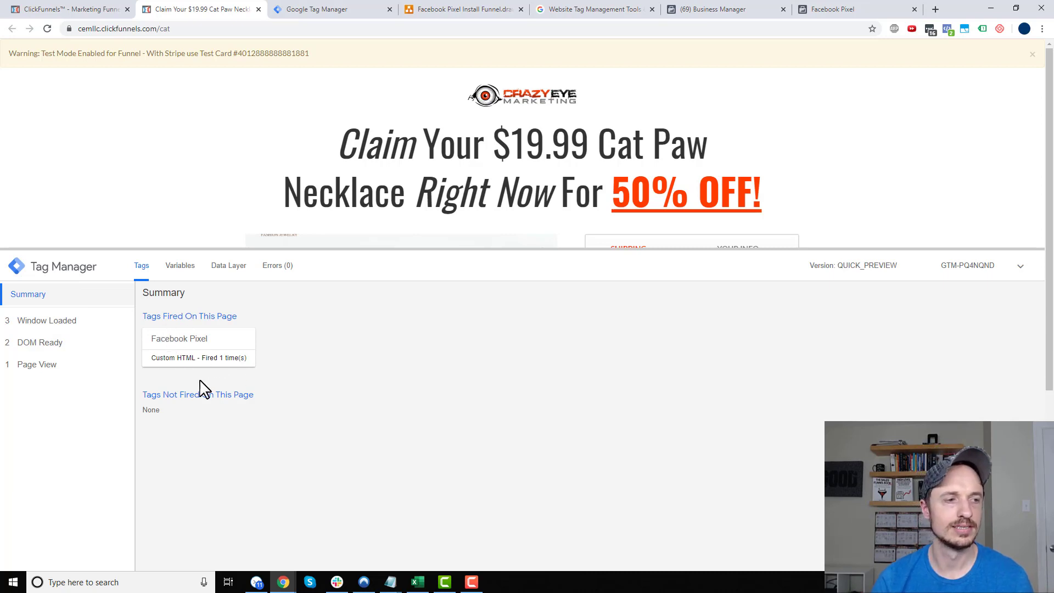
Step: Examine in the debug pane whether the Facebook Pixel tag fires on the Page View, DOM Ready and Window Loaded events
left_click(44, 362)
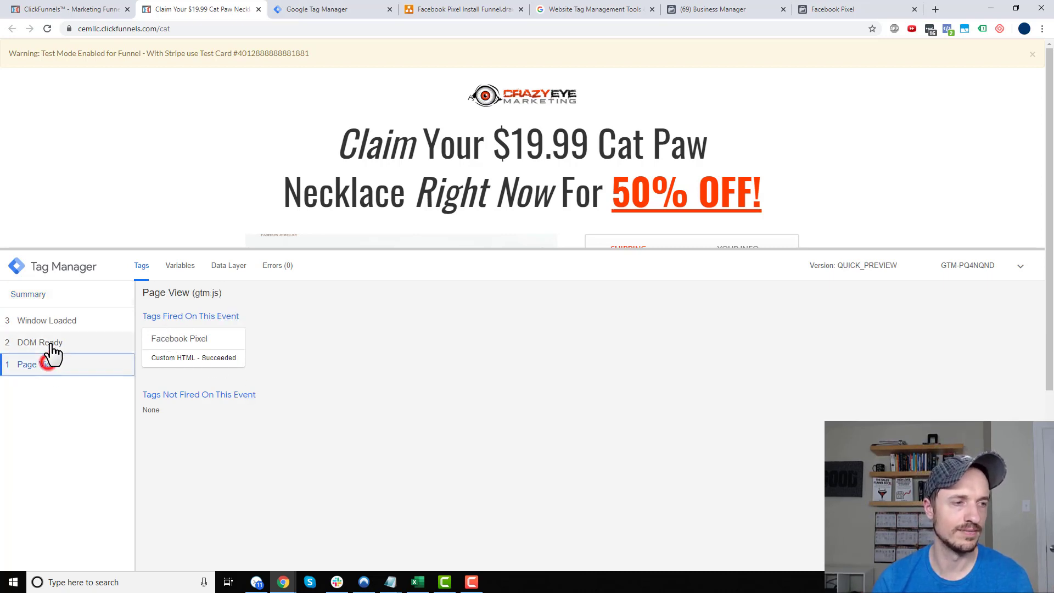
left_click(53, 344)
left_click(52, 365)
left_click(57, 345)
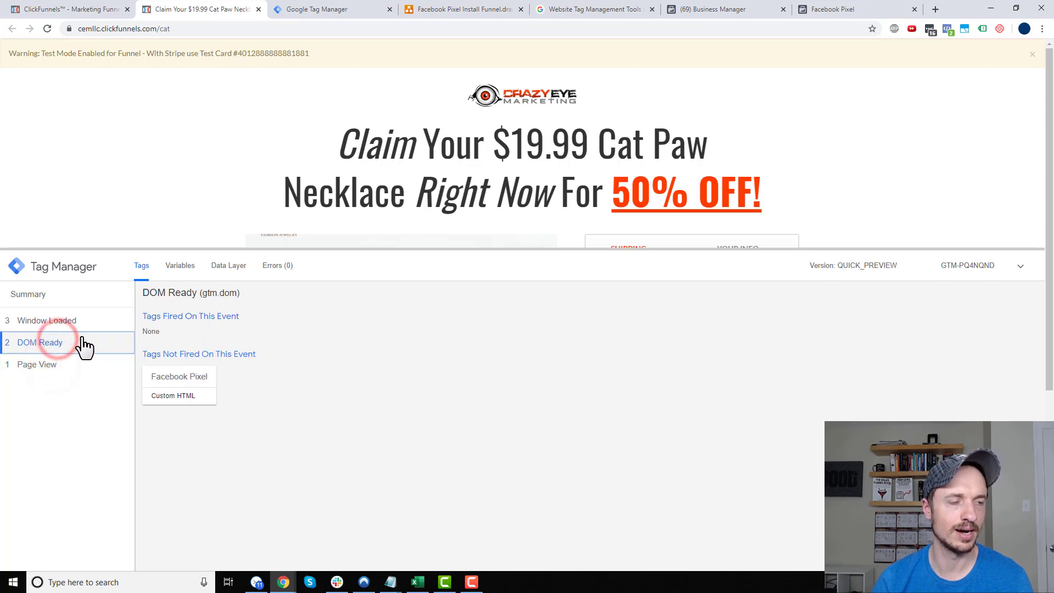
left_click(63, 320)
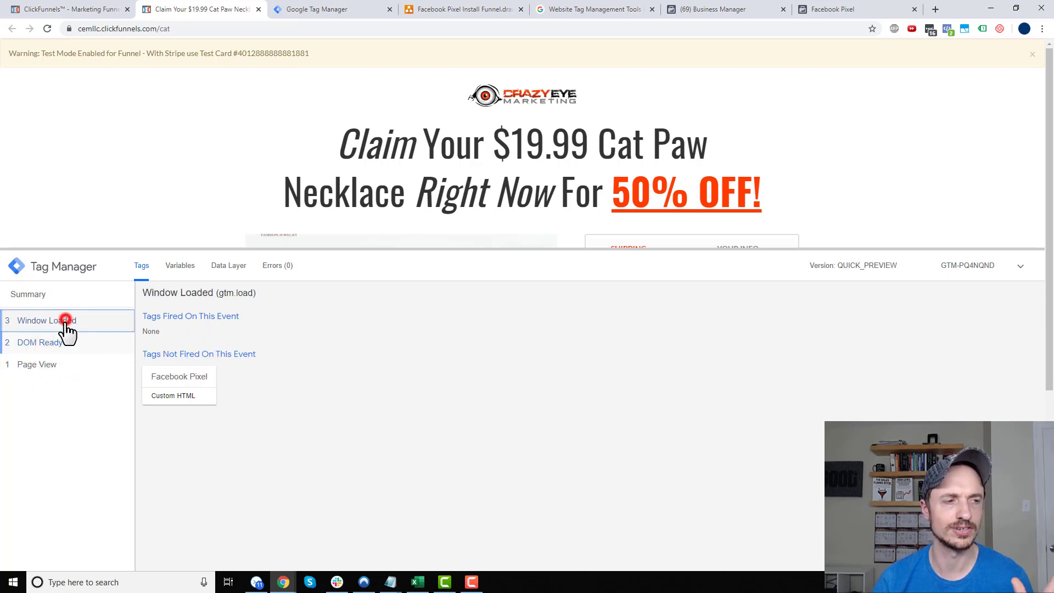
left_click(52, 352)
left_click(52, 320)
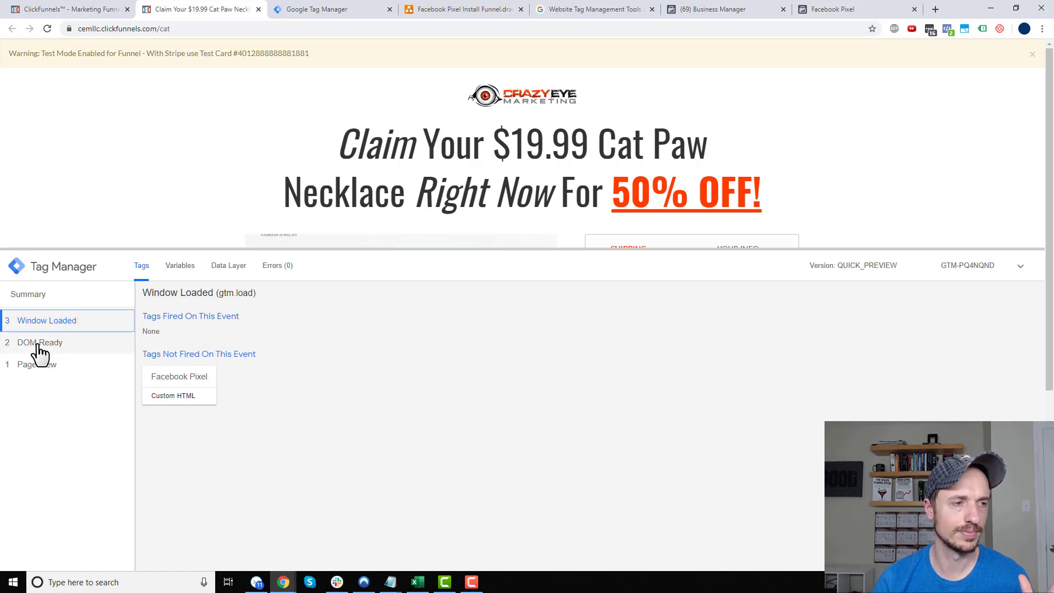
left_click(45, 364)
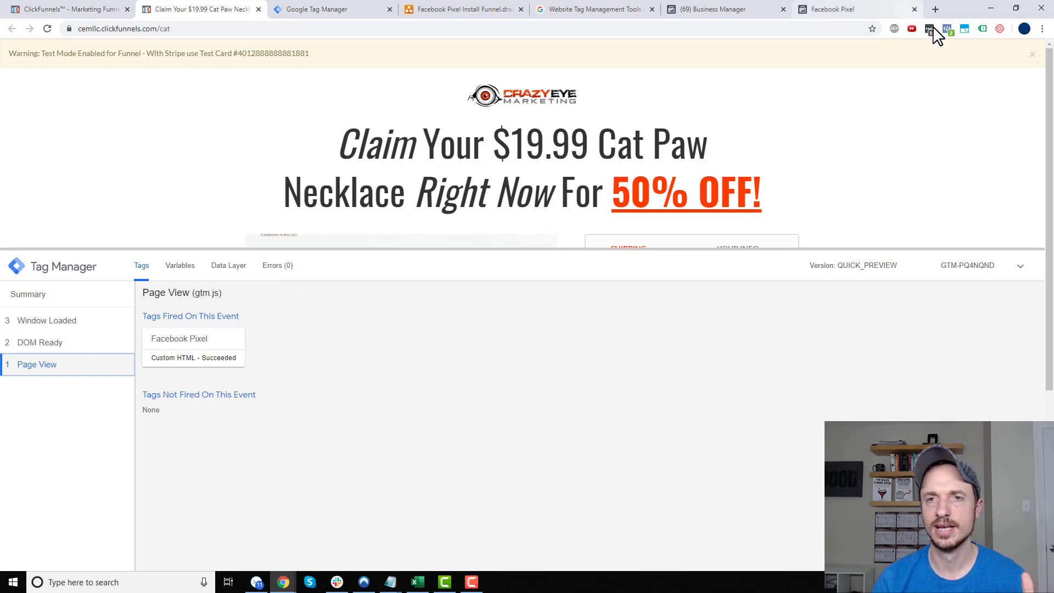
Step: Check with Facebook Pixel Helper which pixel and events are detected on the order page, and close the helper
left_click(947, 29)
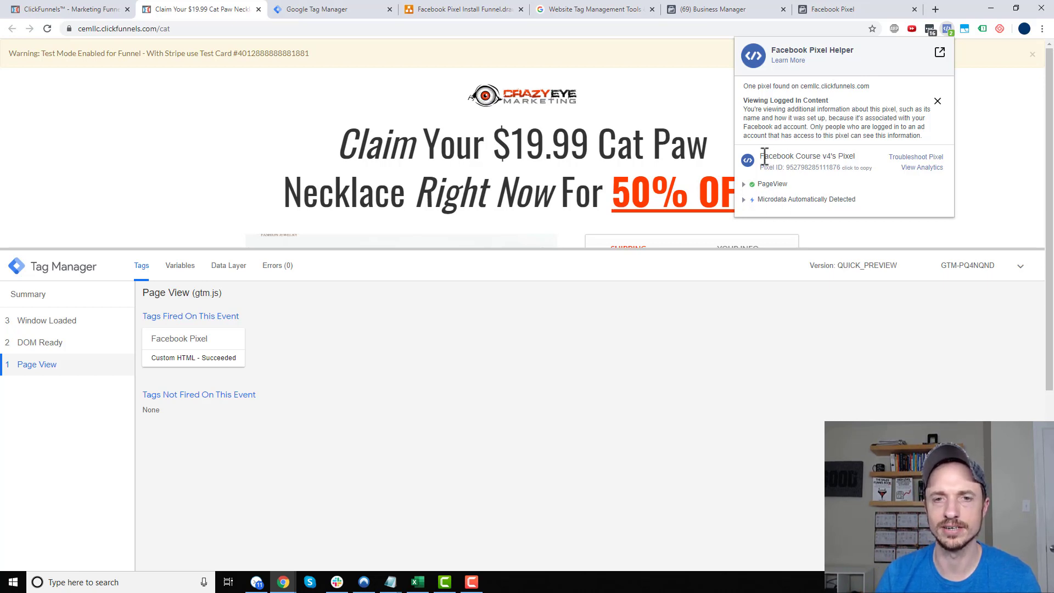
left_click_drag(761, 156, 857, 164)
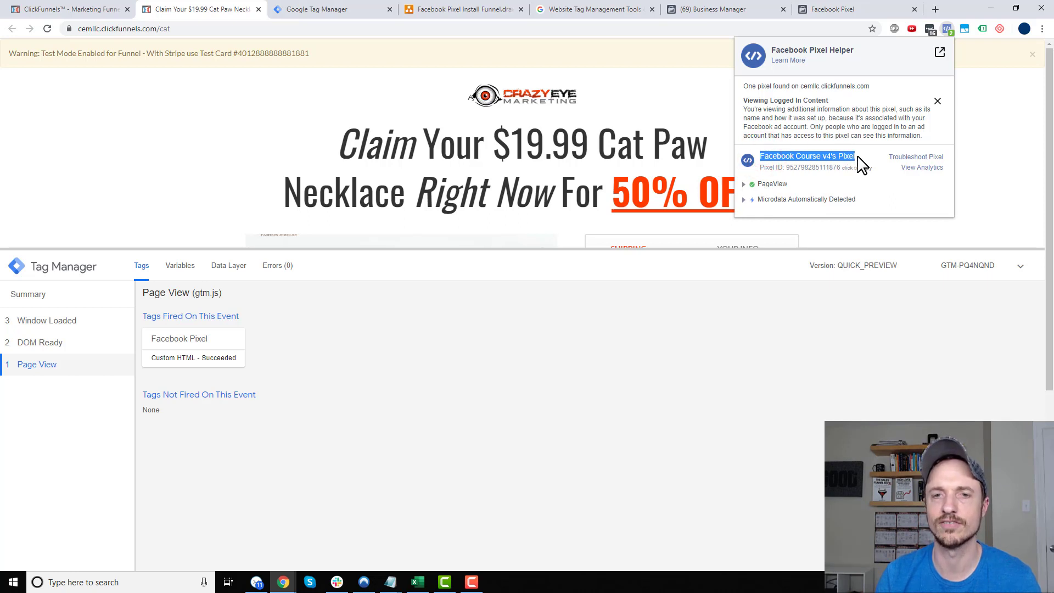
left_click(173, 117)
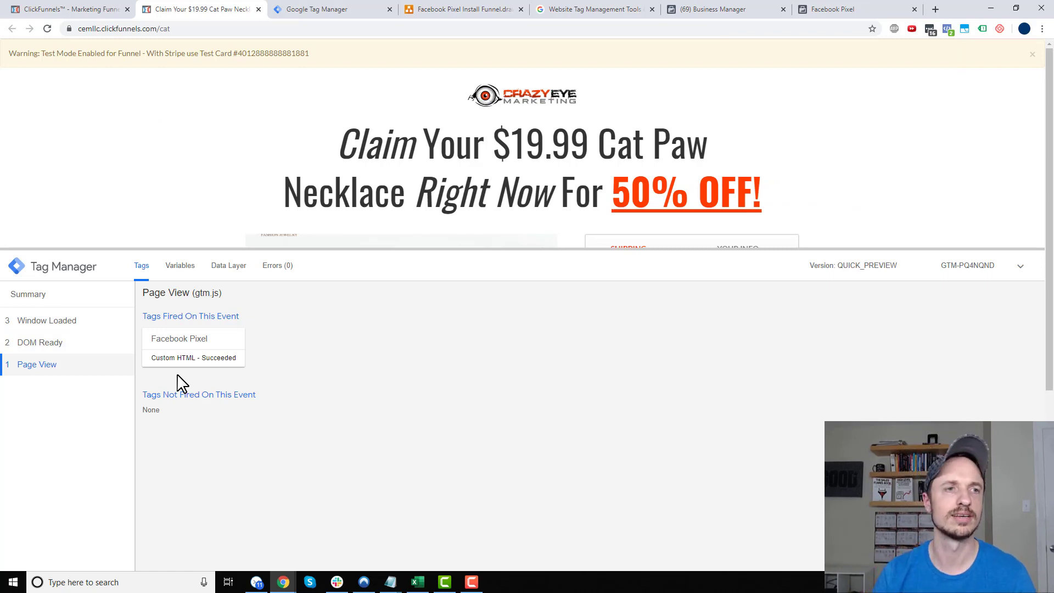
Step: Review the container's Tags list in Google Tag Manager and the planned events in the Facebook Pixel Install Funnel diagram
left_click(332, 9)
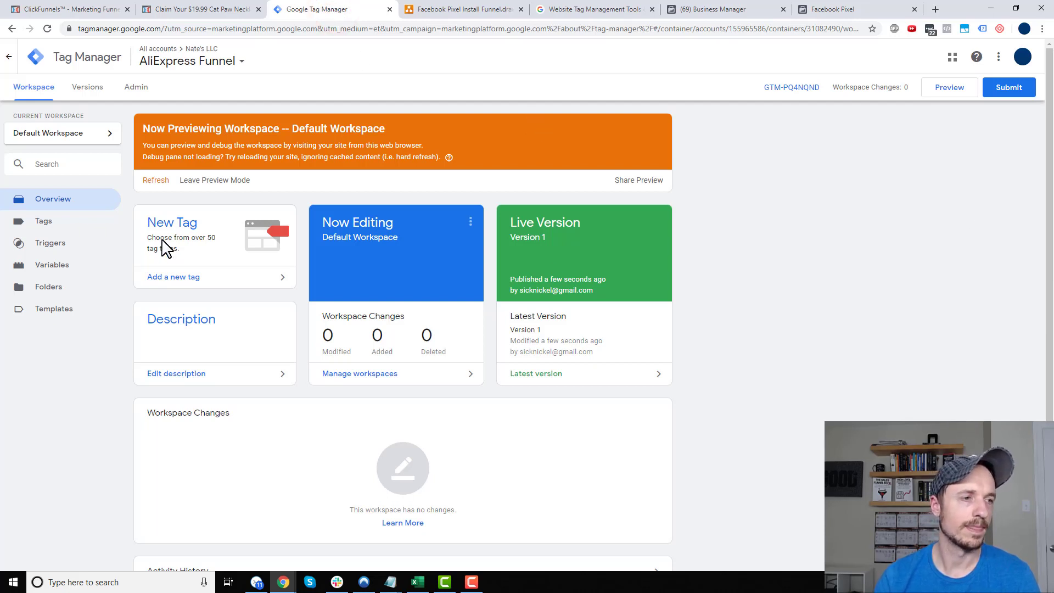
left_click(64, 225)
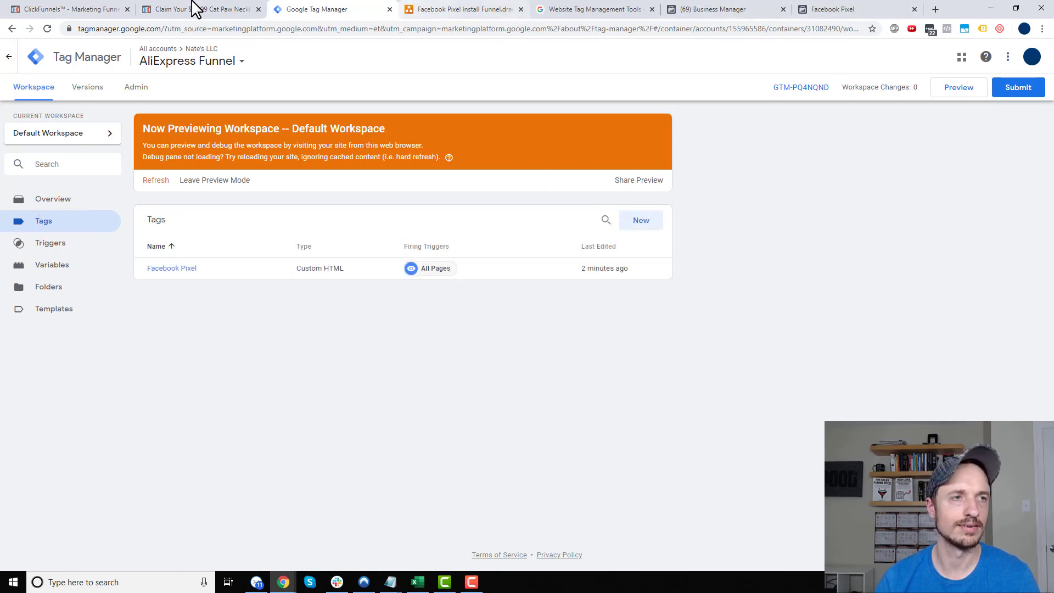
left_click(491, 8)
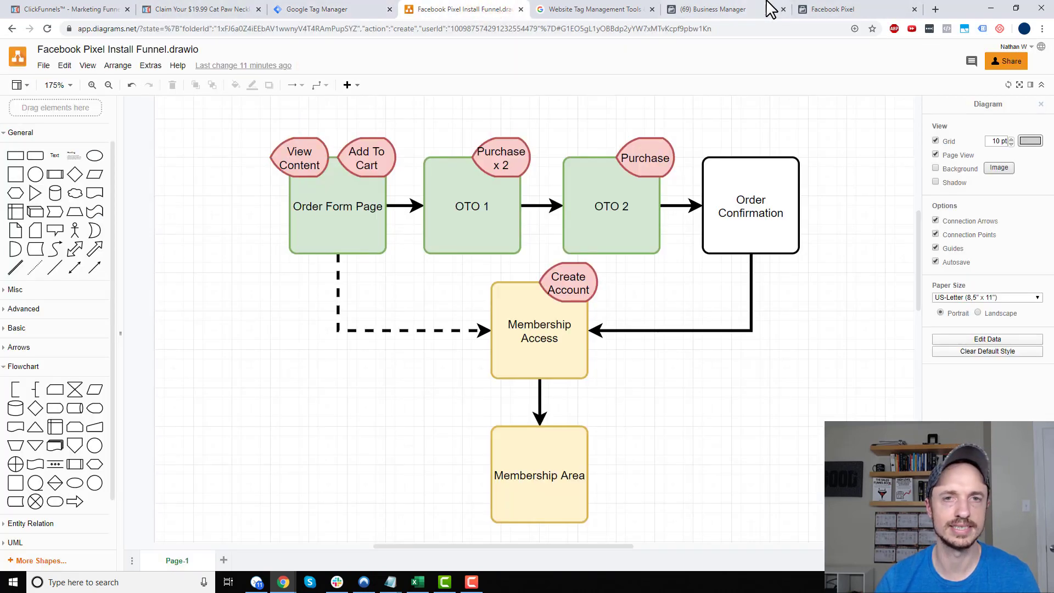
Step: Switch to Facebook Events Manager and continue the pixel installation from the base code to manually adding event code
left_click(855, 10)
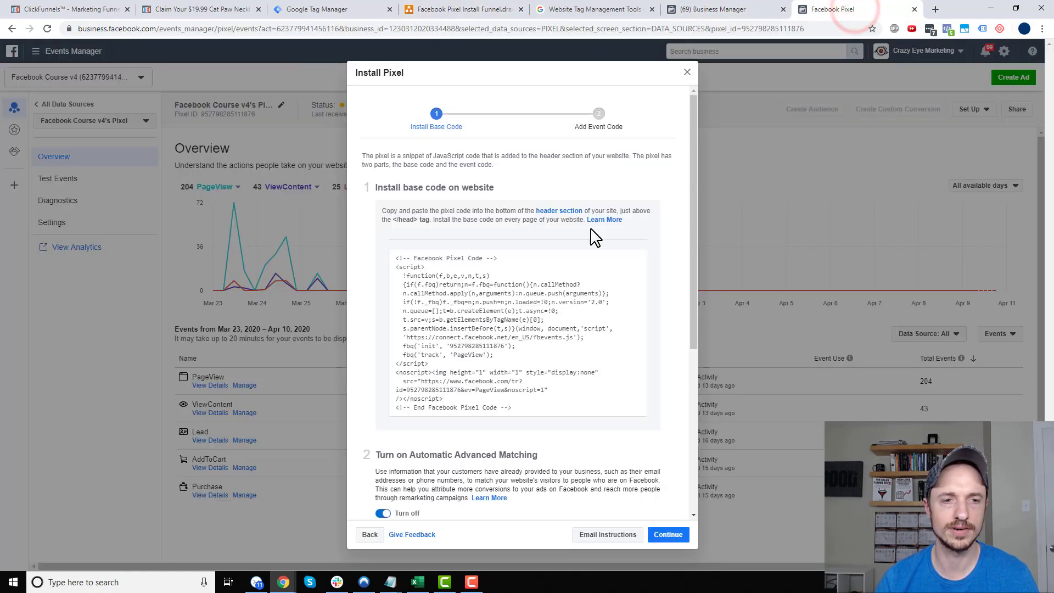
scroll(609, 219, "down", 5)
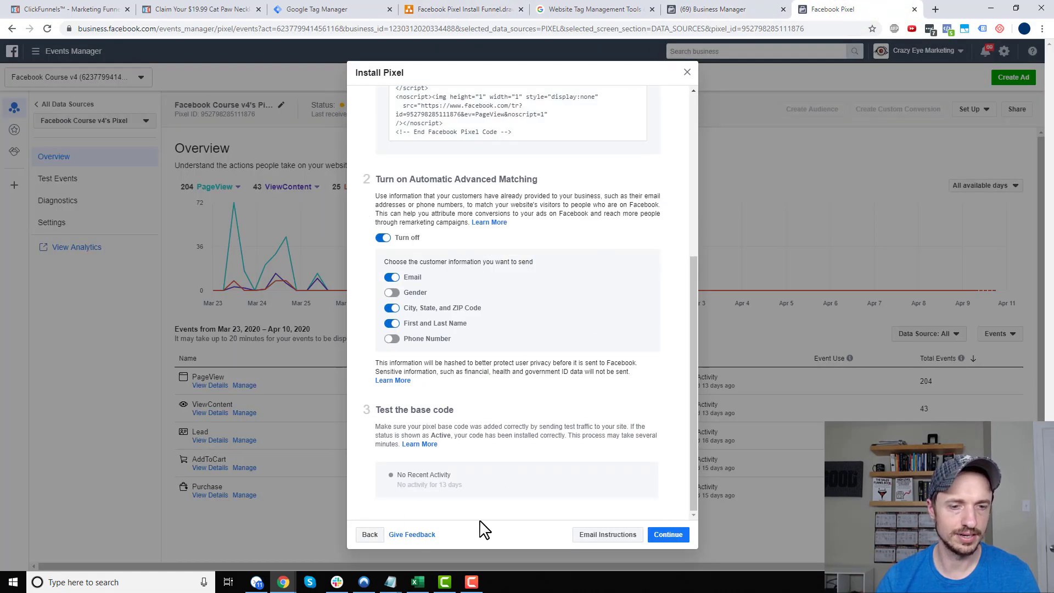
left_click(668, 533)
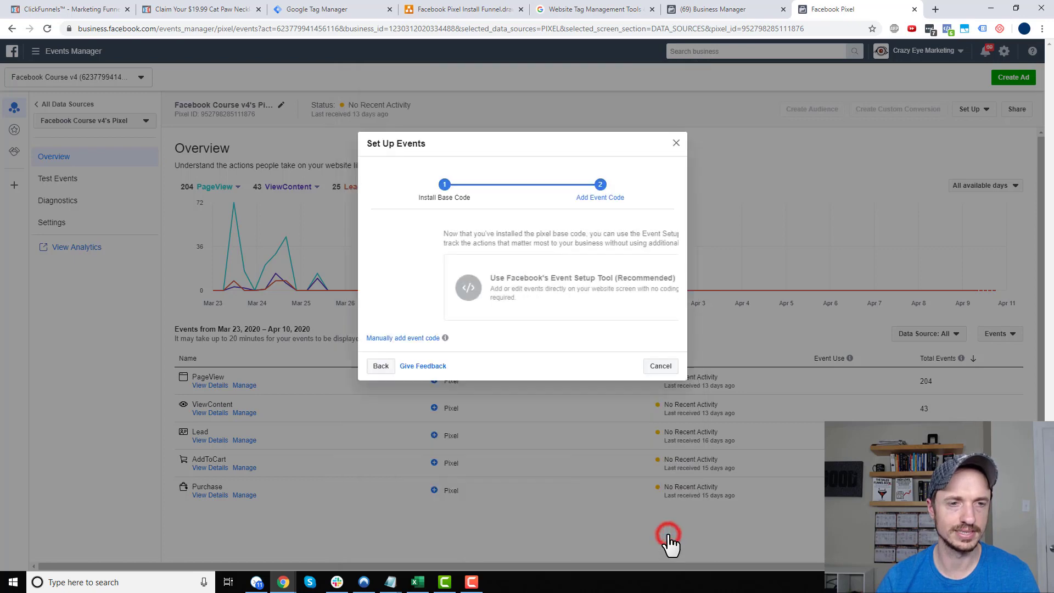
left_click(405, 338)
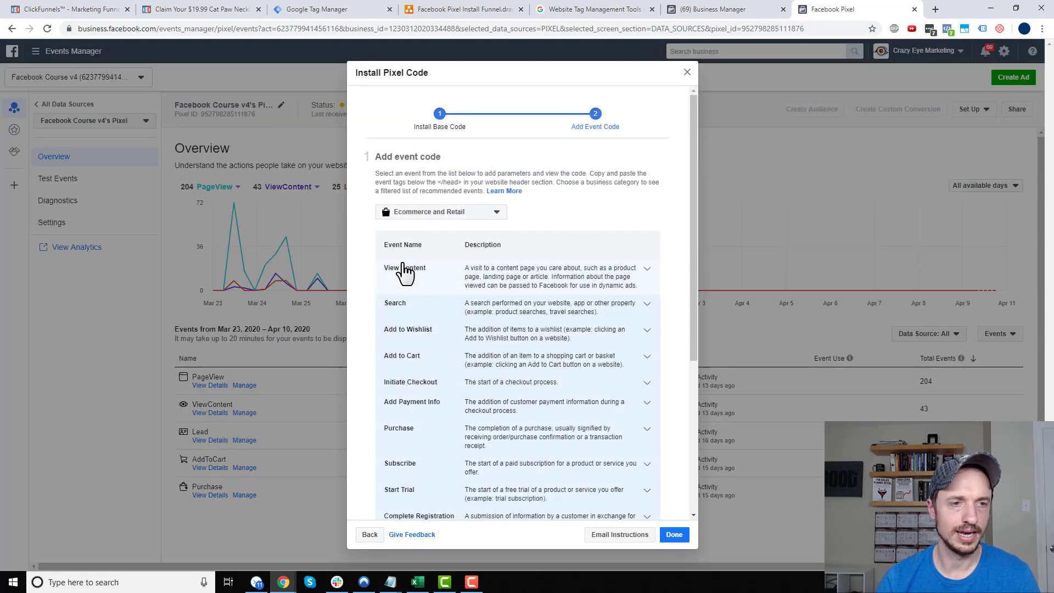
Step: Expand the View Content event and copy its ViewContent tracking script without entering any parameters
left_click(531, 278)
scroll(540, 280, "down", 5)
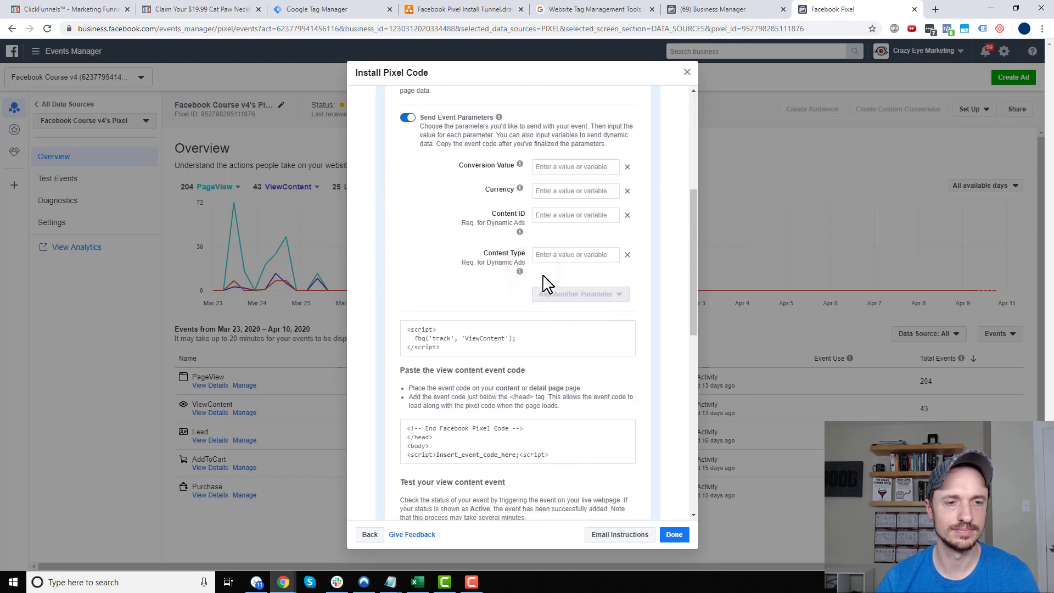
scroll(546, 283, "down", 3)
scroll(527, 269, "up", 1)
left_click(515, 238)
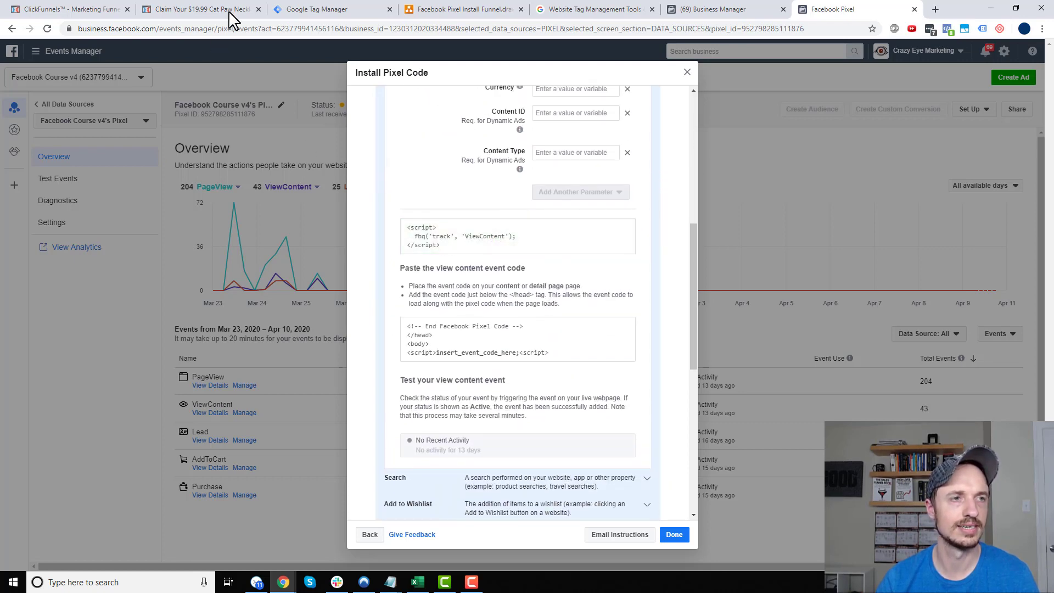
Step: Switch to Google Tag Manager and create a new tag named "FB - ViewContent" in the AliExpress Funnel container
left_click(314, 10)
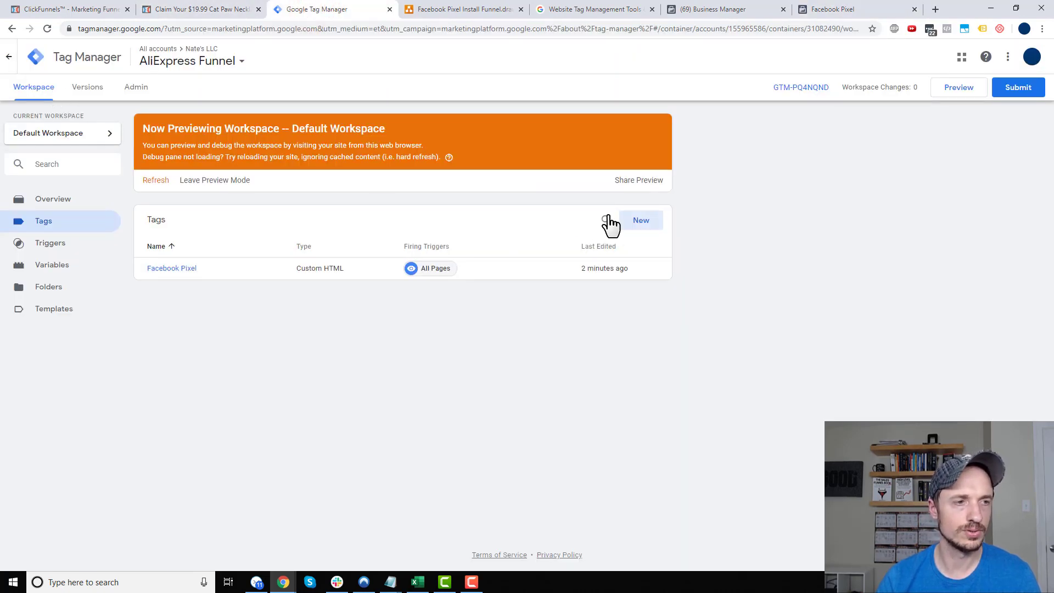
left_click(640, 224)
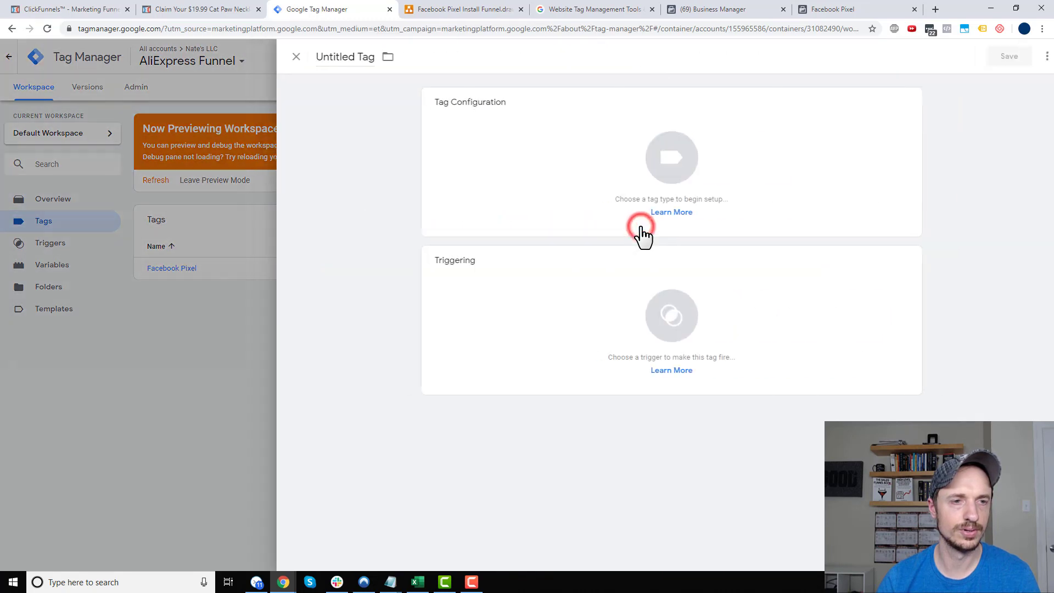
left_click(341, 58)
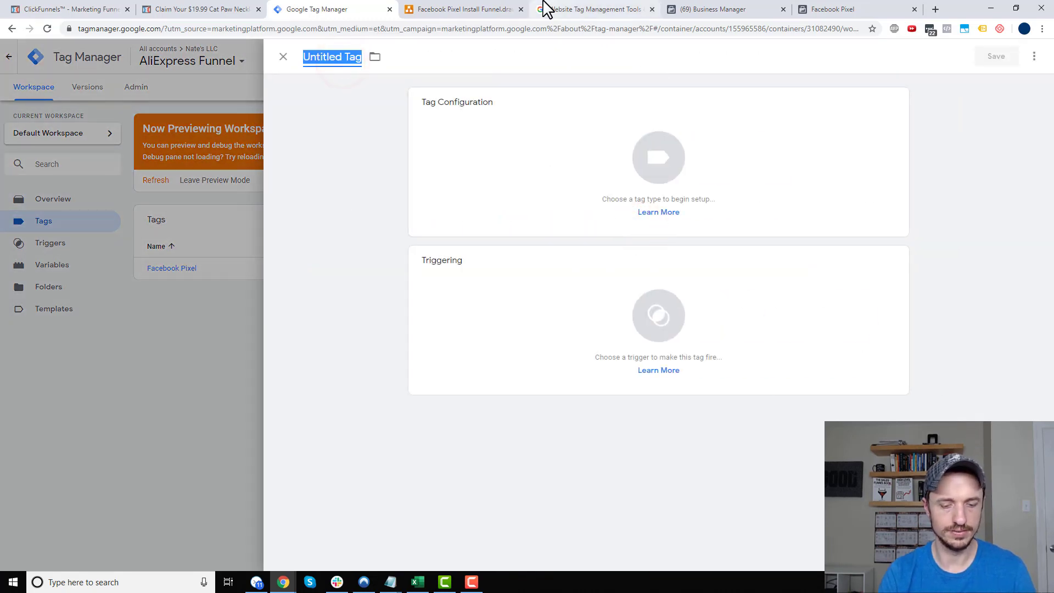
type("FB: Vi")
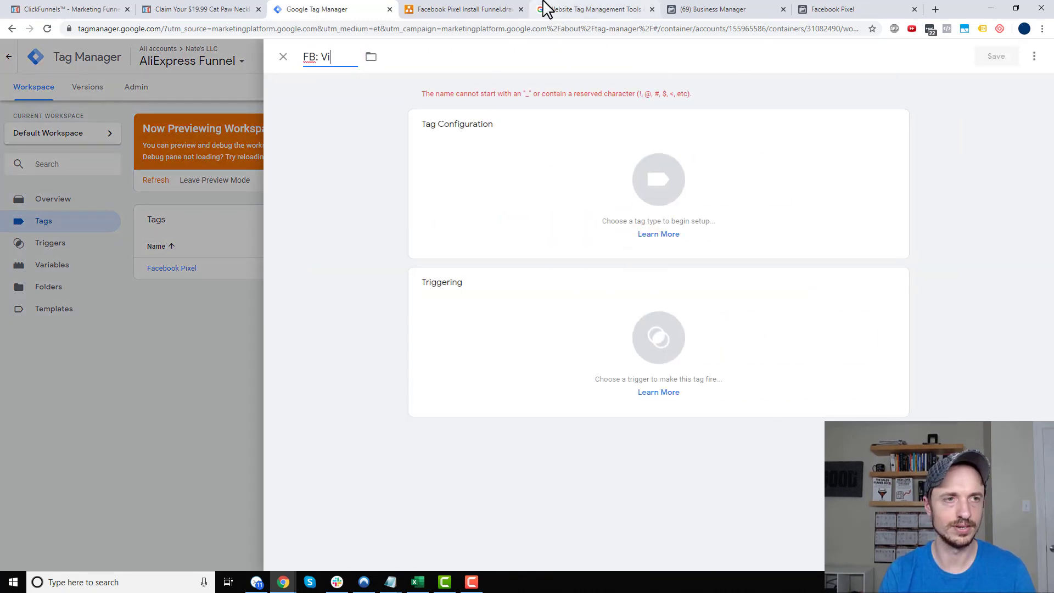
type("ewContent")
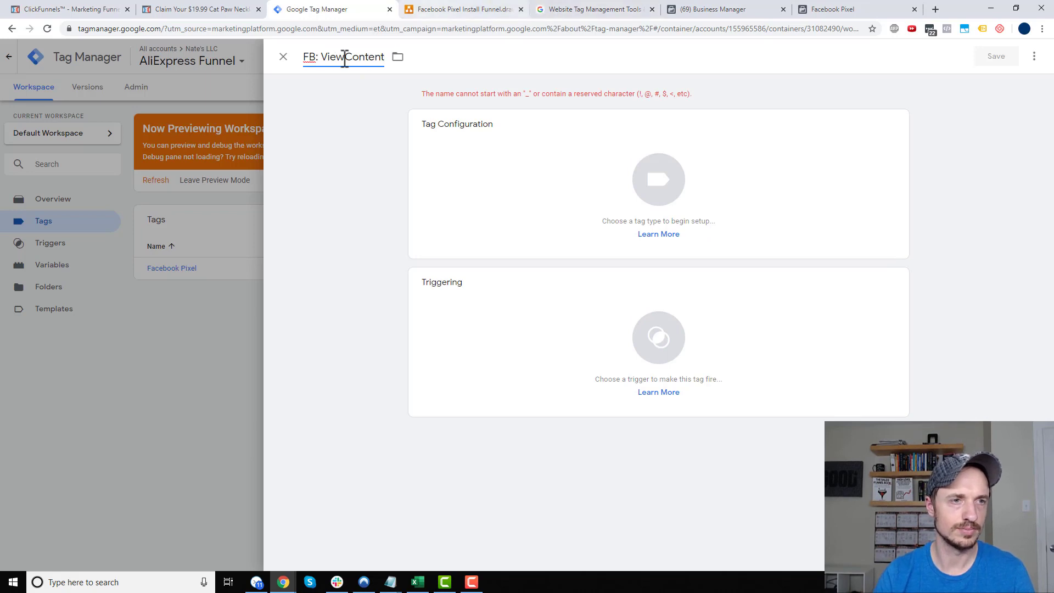
left_click(321, 57)
key("BackSpace")
key("BackSpace")
type("-")
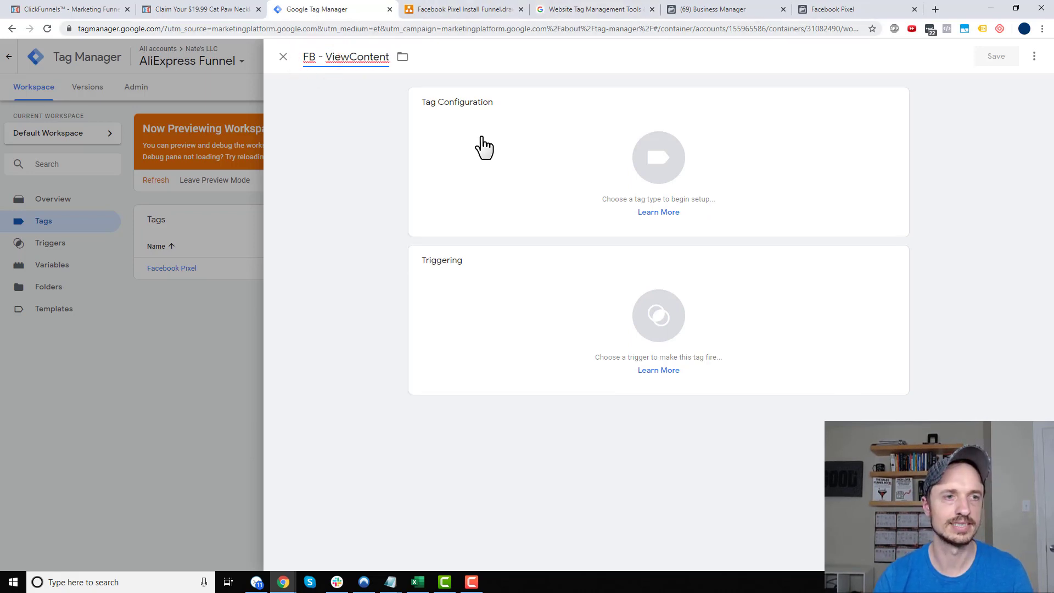
Step: Make the tag Custom HTML containing the copied fbq('track', 'ViewContent') script, and save it without a trigger
left_click(499, 159)
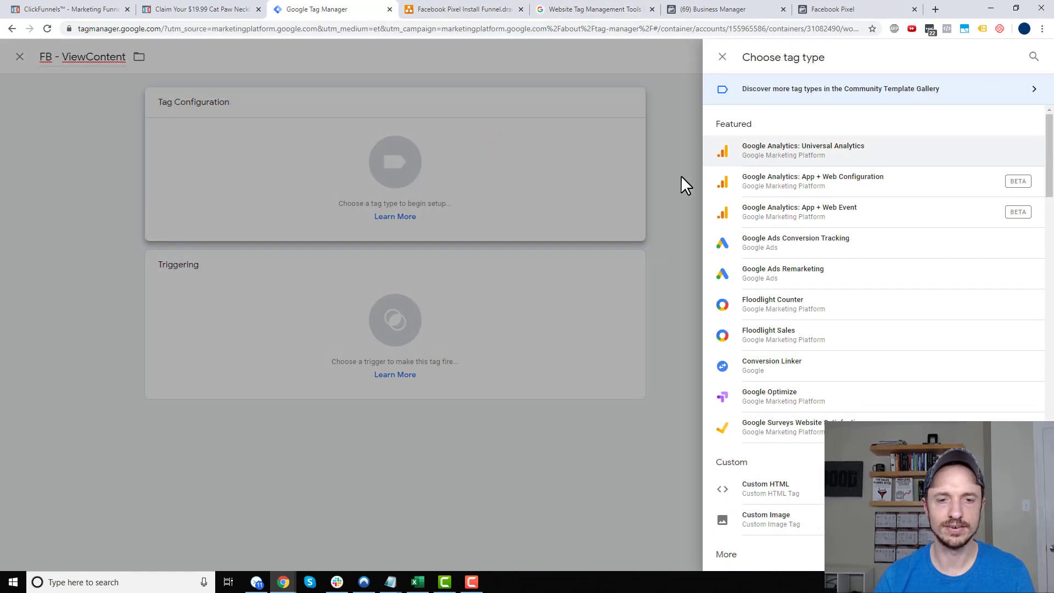
left_click(757, 489)
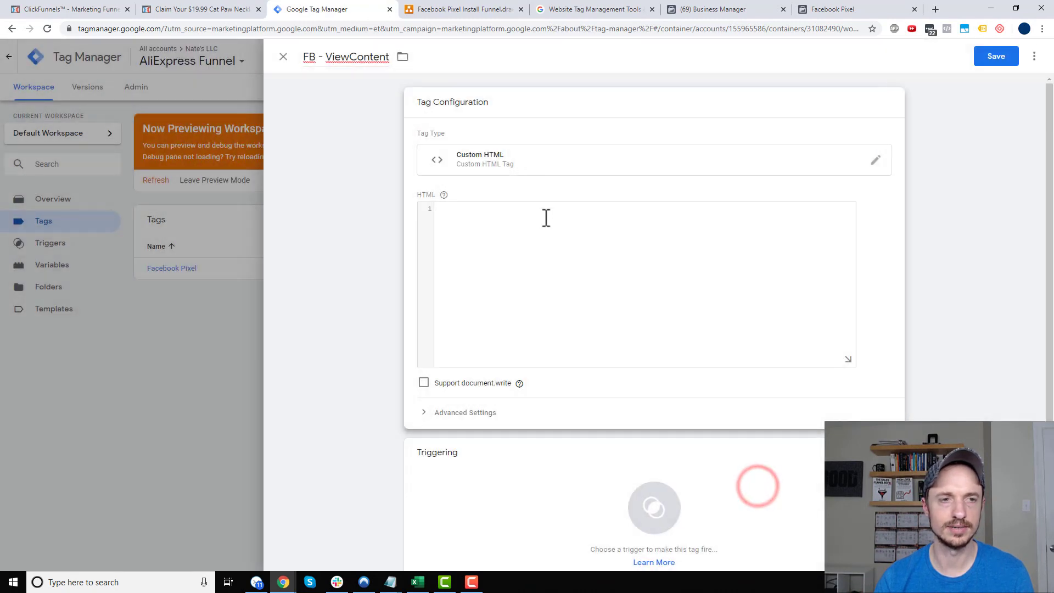
left_click(544, 236)
type("<script>   fbq('track', 'ViewContent'); </script>")
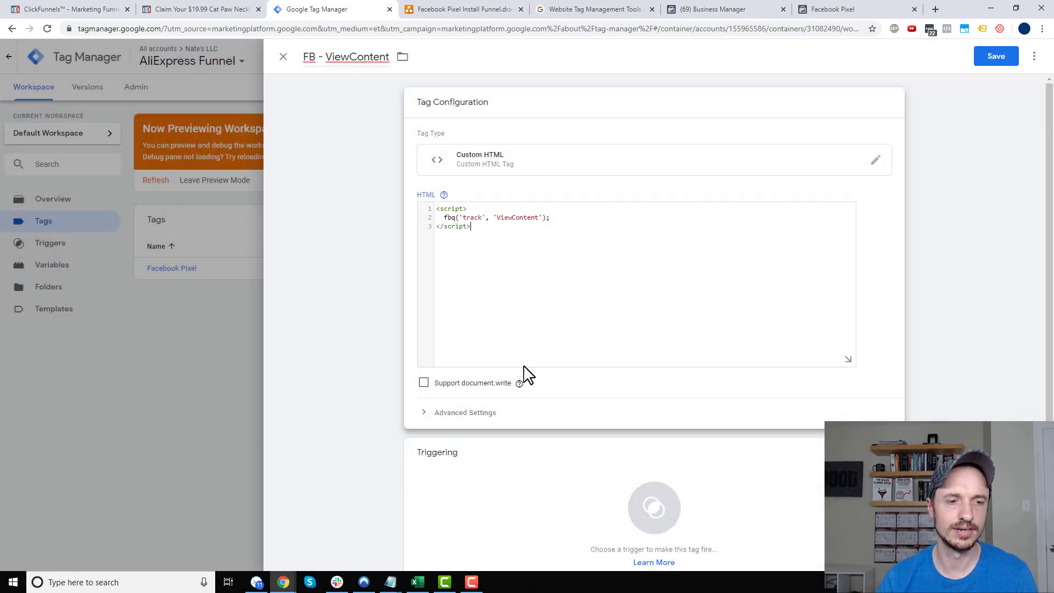
left_click(982, 64)
left_click(561, 183)
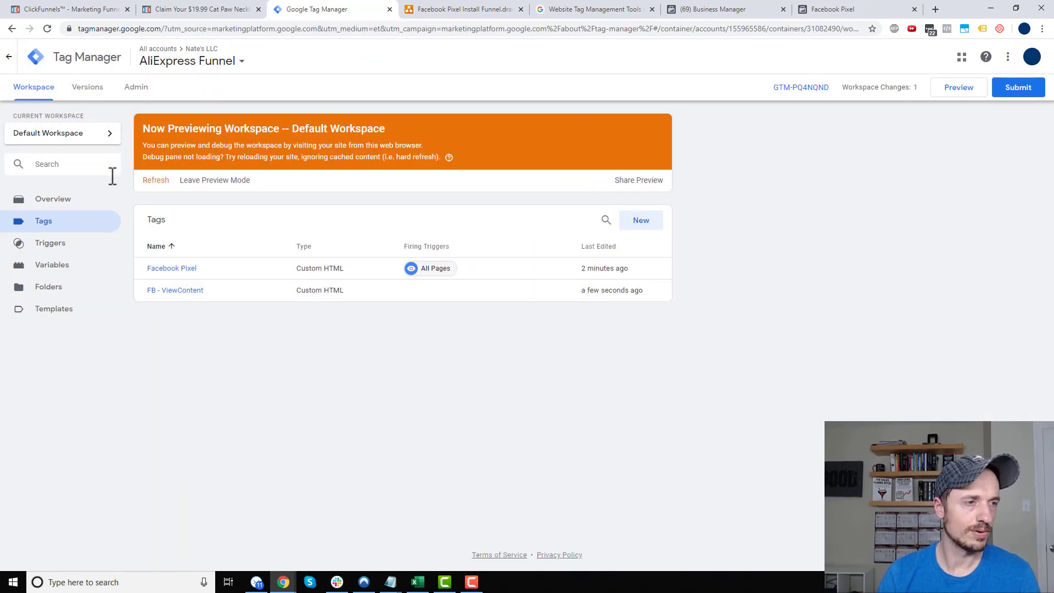
Step: Create a Page View trigger named "Order Form - View Content" that fires on Some Page Views
left_click(62, 248)
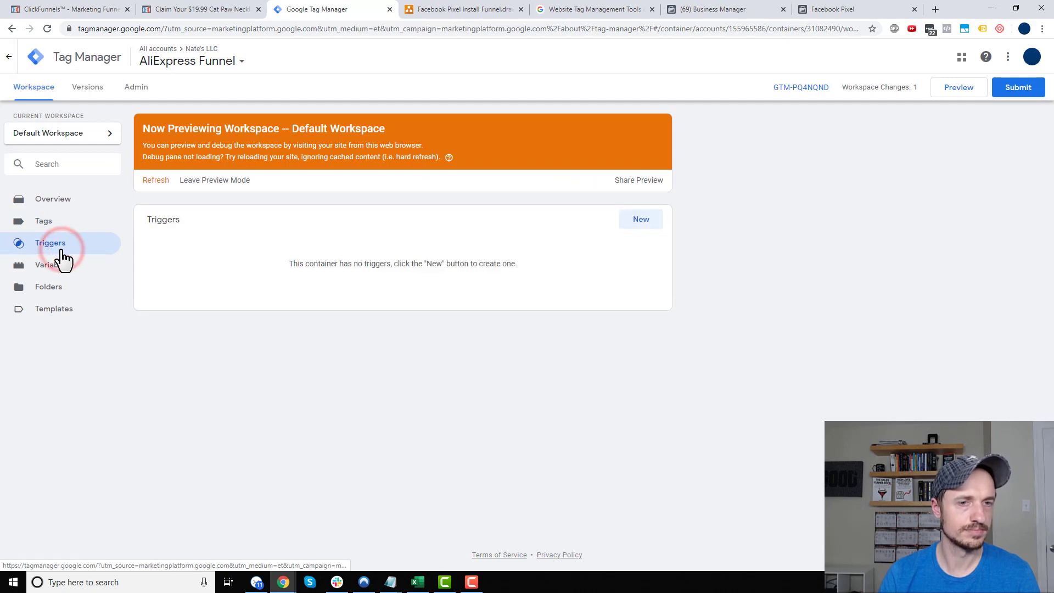
left_click(643, 225)
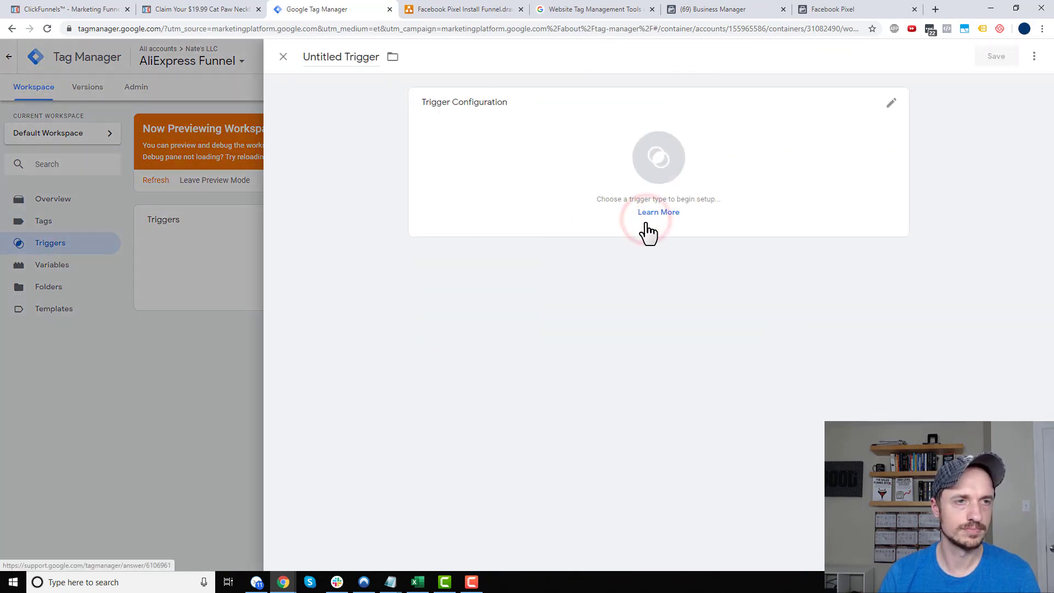
left_click(363, 56)
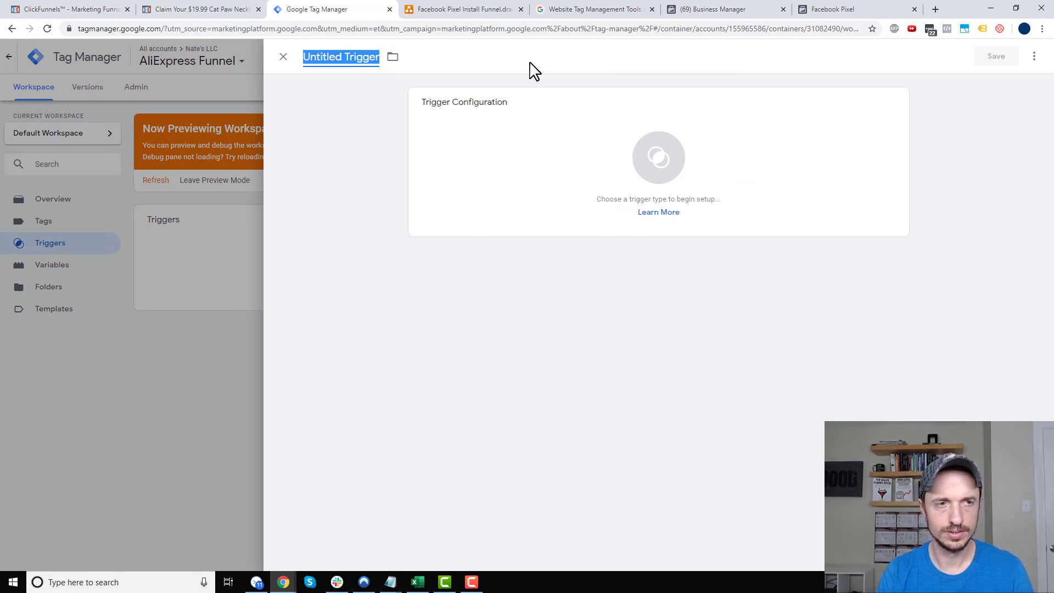
type("Order Form - View Content")
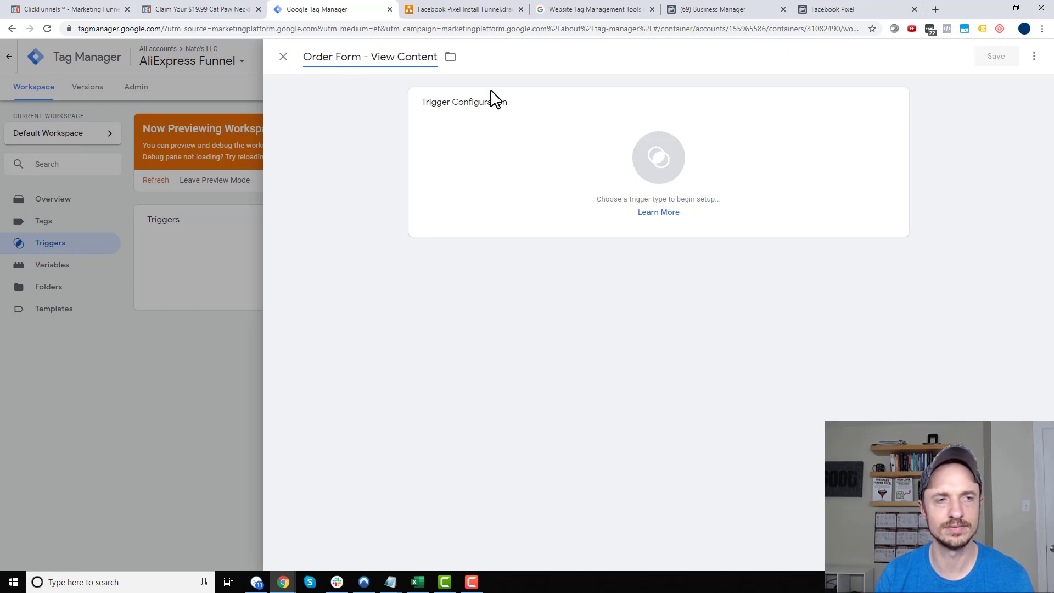
left_click(558, 164)
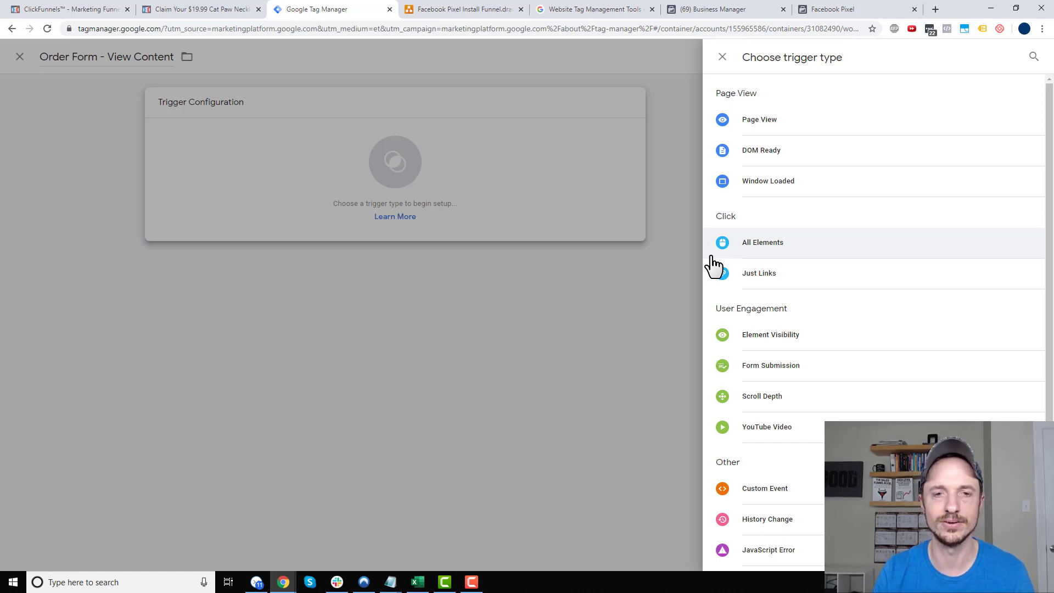
left_click(775, 121)
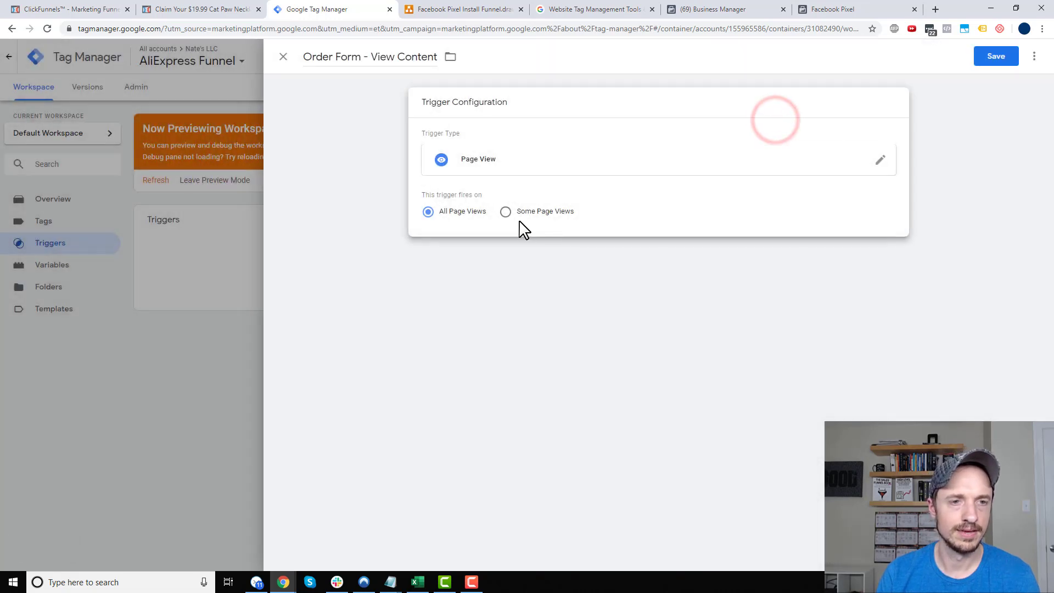
left_click(551, 213)
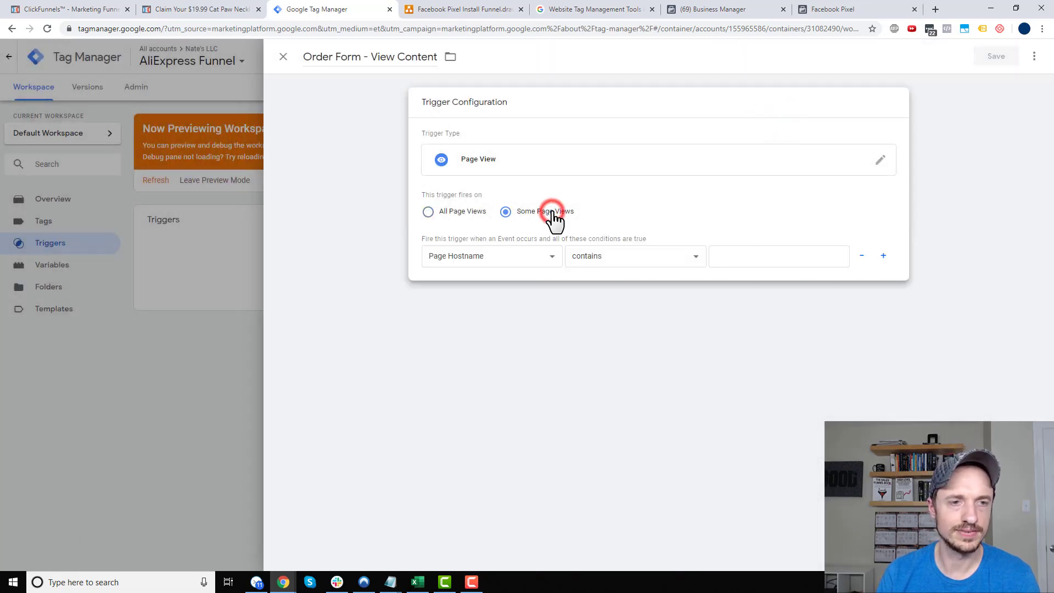
Step: Set the trigger condition to Page Path contains "cat", taking the path from the order page's URL
left_click(529, 262)
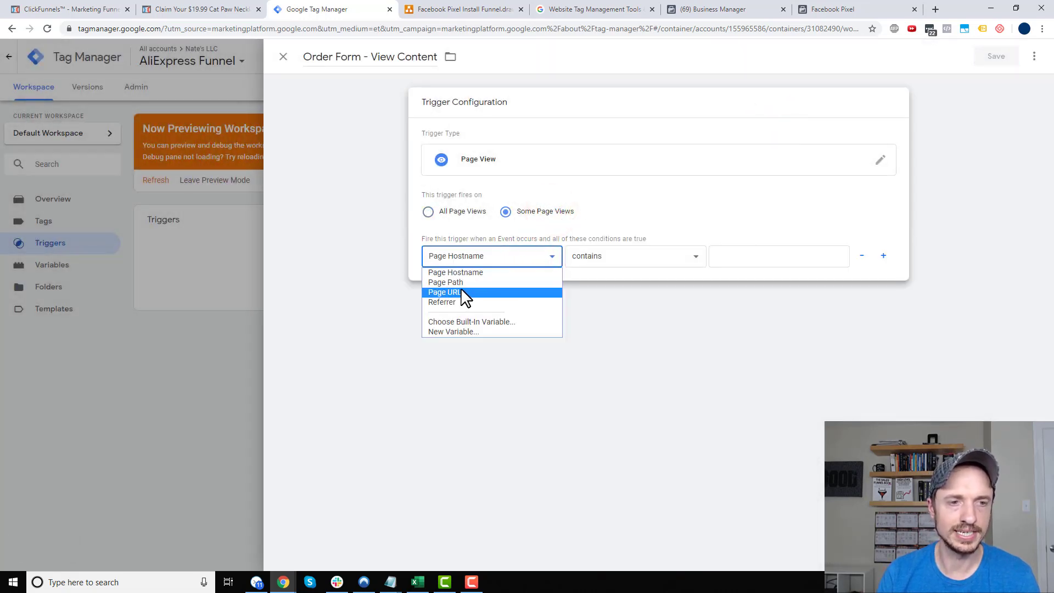
left_click(489, 281)
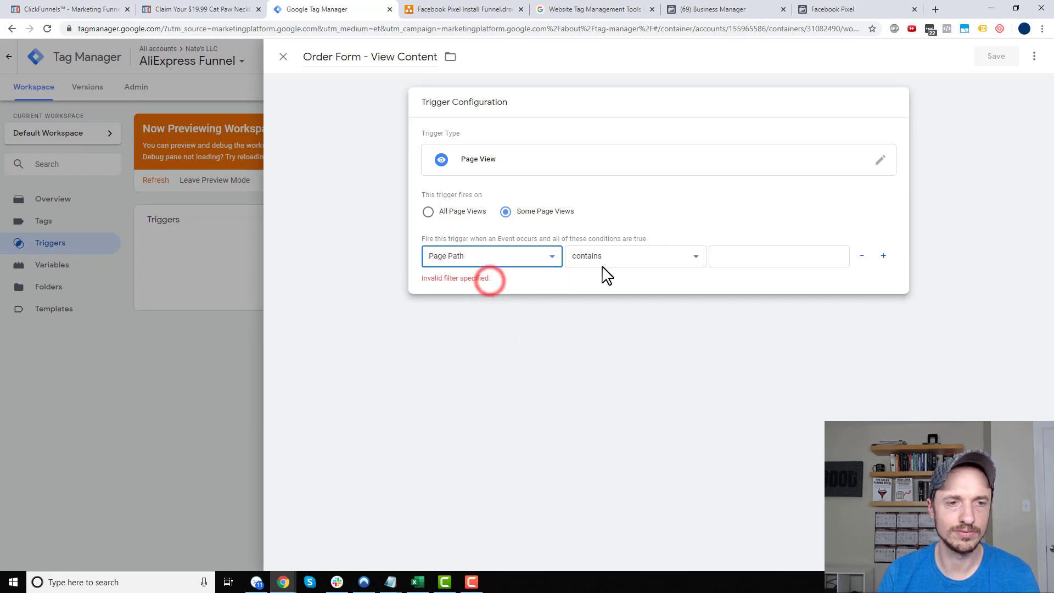
left_click(756, 259)
left_click(219, 9)
left_click(214, 30)
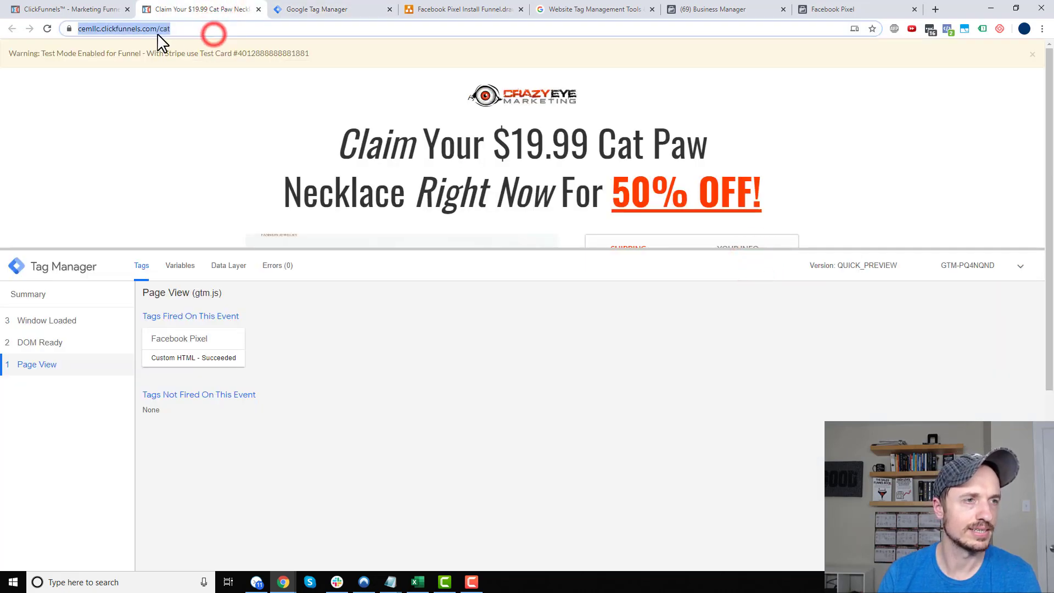
left_click(324, 10)
type("cat")
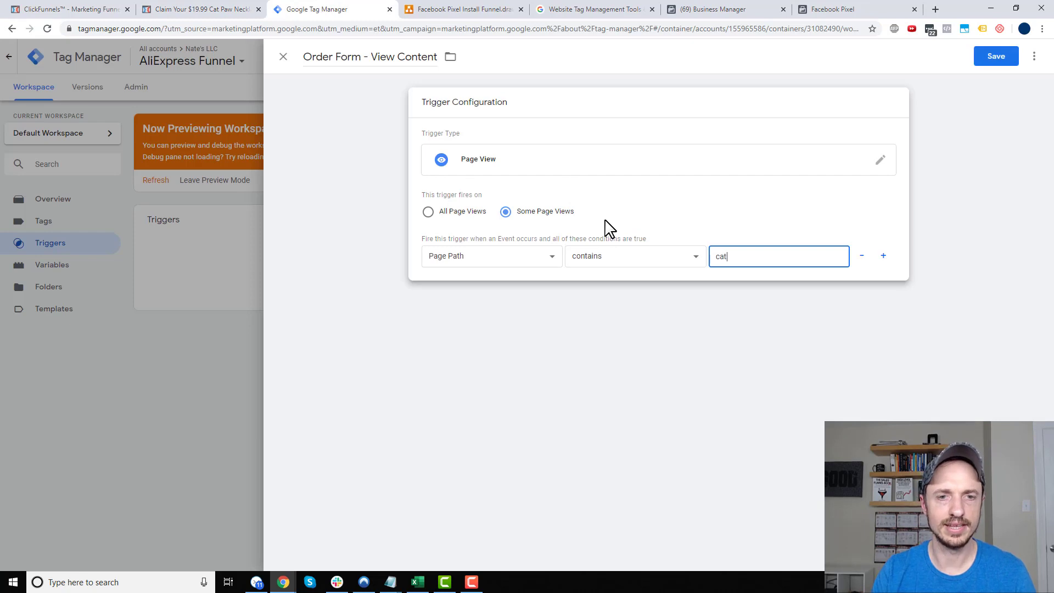
left_click(726, 349)
left_click(481, 192)
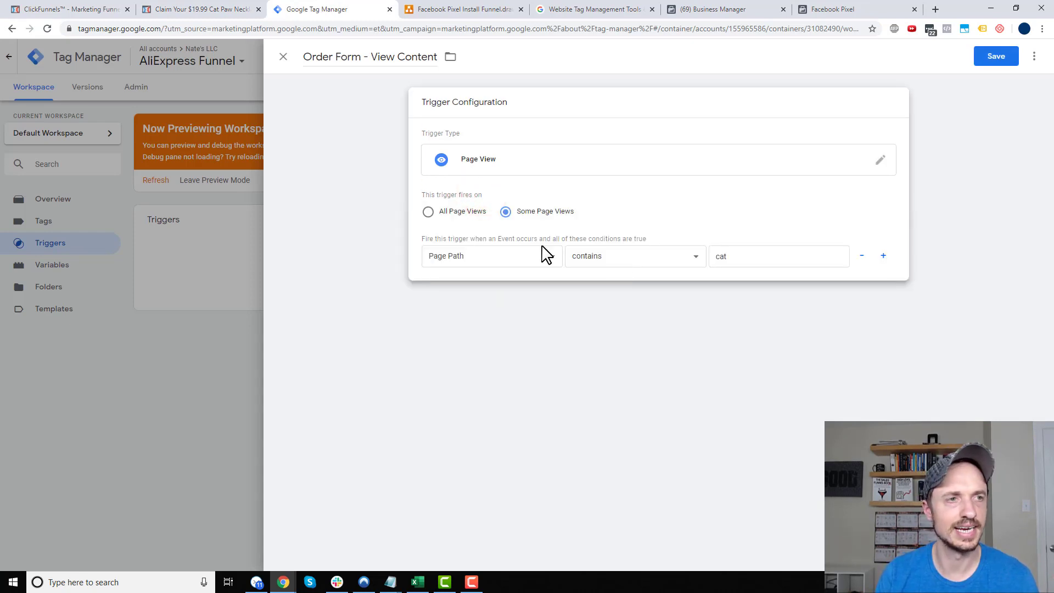
Step: Recheck the order page's URL, change the trigger condition's operator to equals, and save the trigger
left_click(215, 7)
left_click(191, 29)
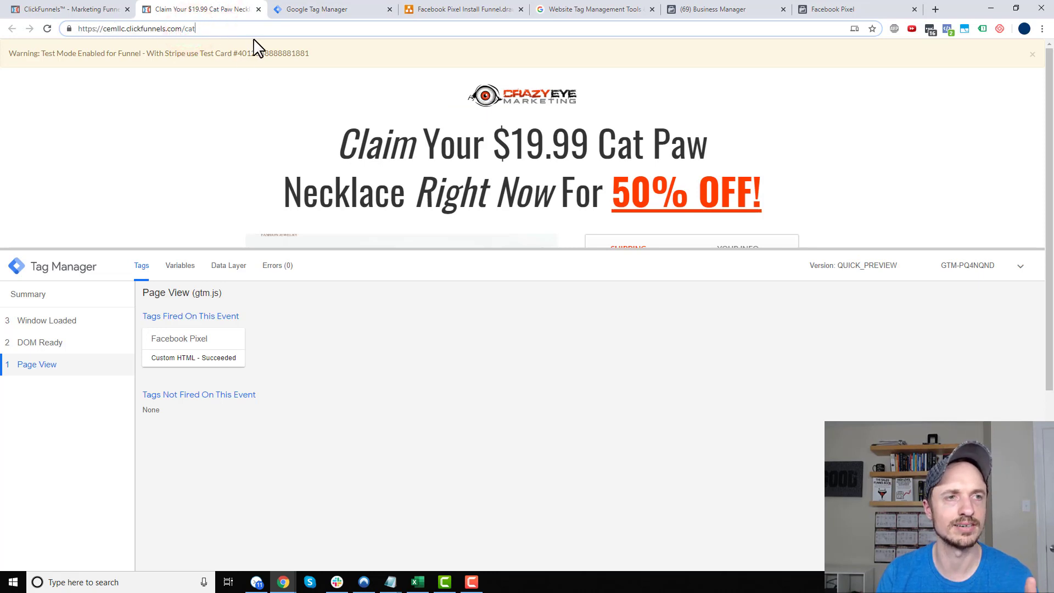
left_click(306, 7)
left_click(660, 257)
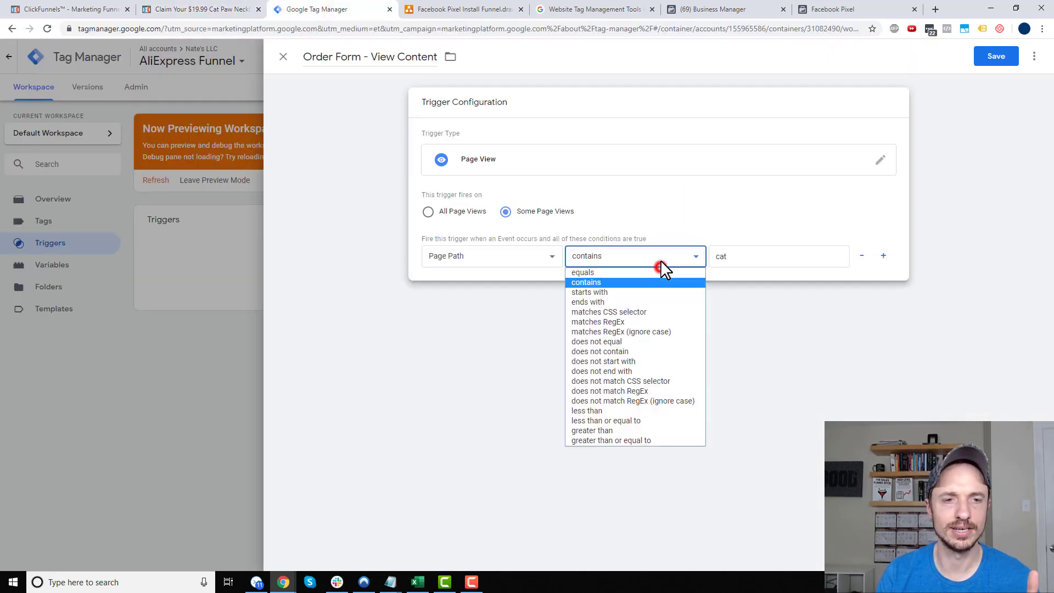
left_click(640, 270)
left_click(755, 316)
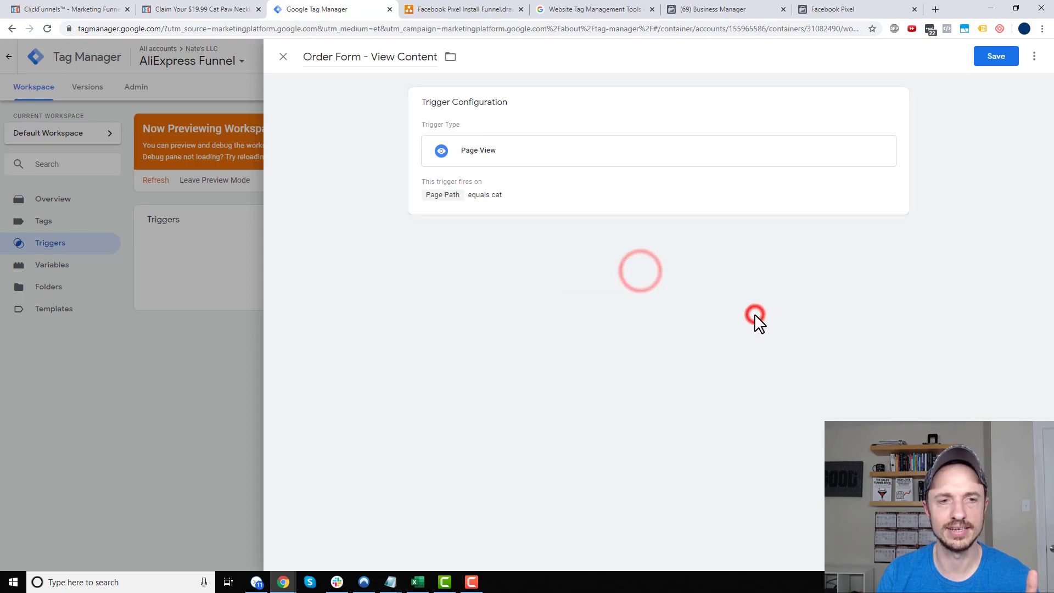
left_click(482, 187)
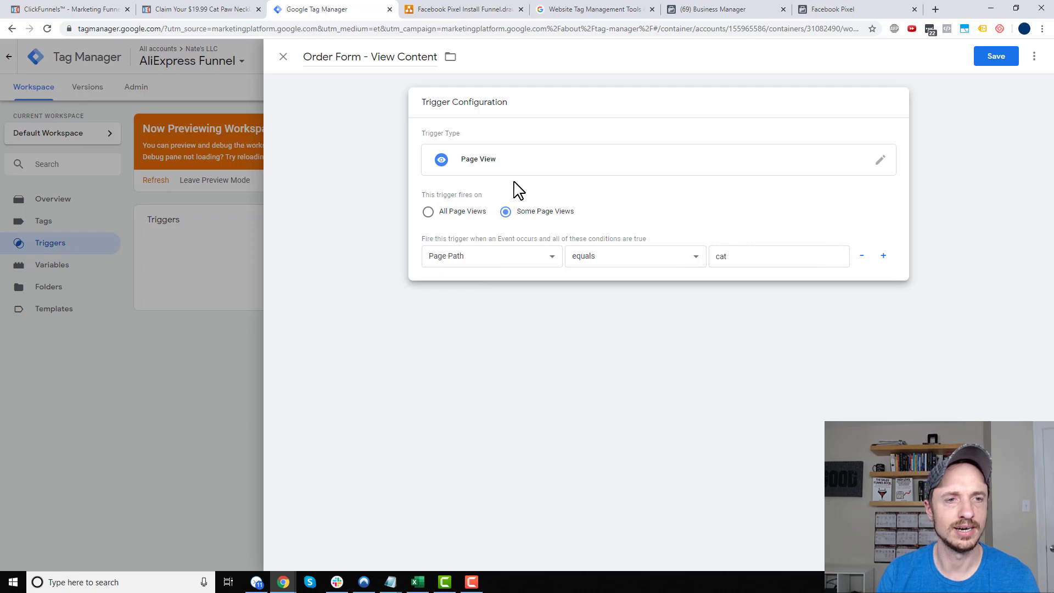
left_click(990, 60)
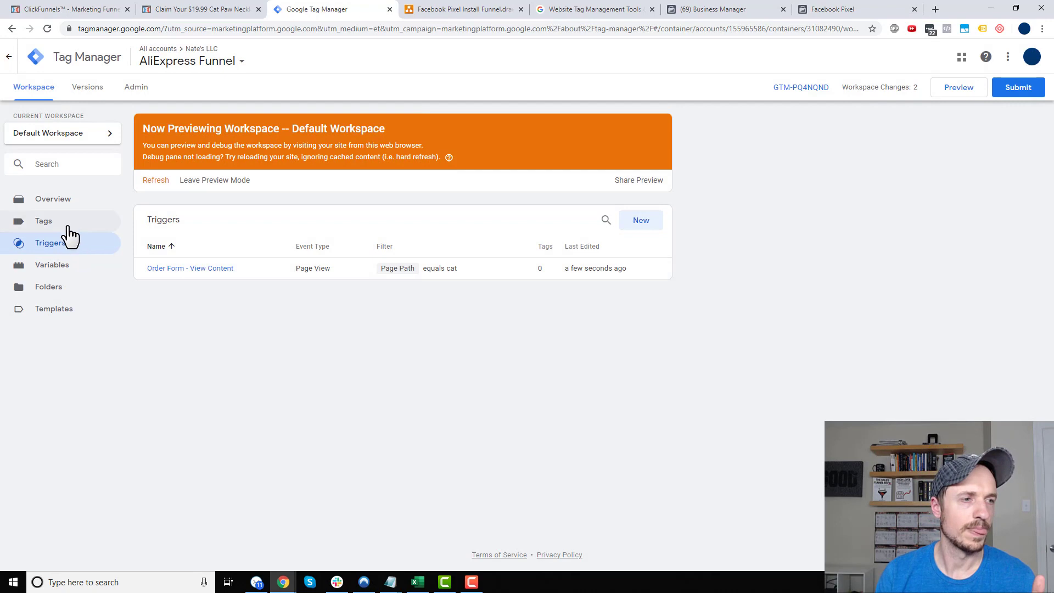
Step: Assign the "Order Form - View Content" trigger to the "FB - ViewContent" tag and save the tag
left_click(69, 226)
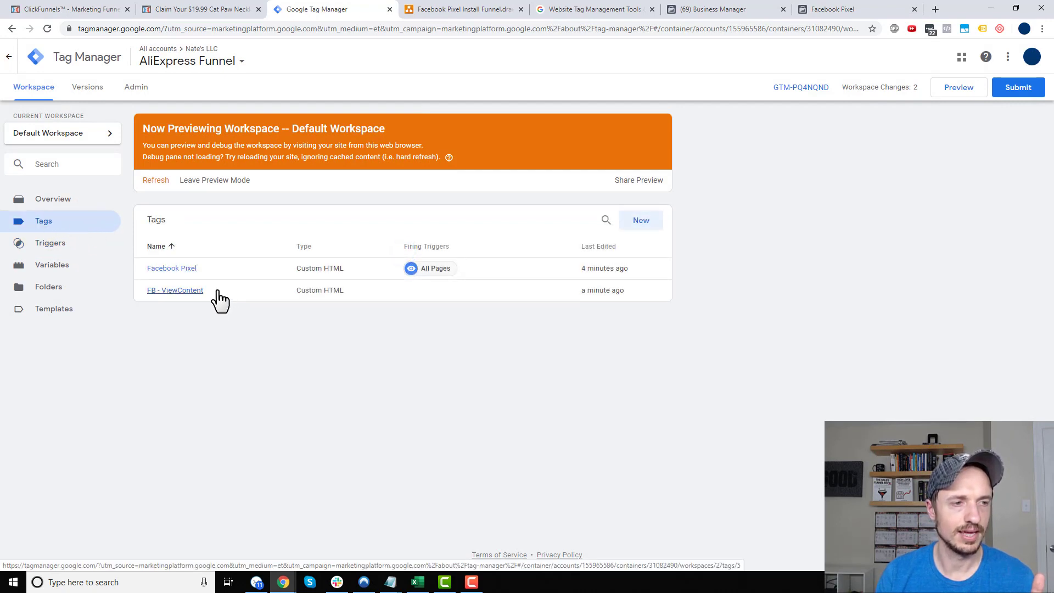
left_click(217, 291)
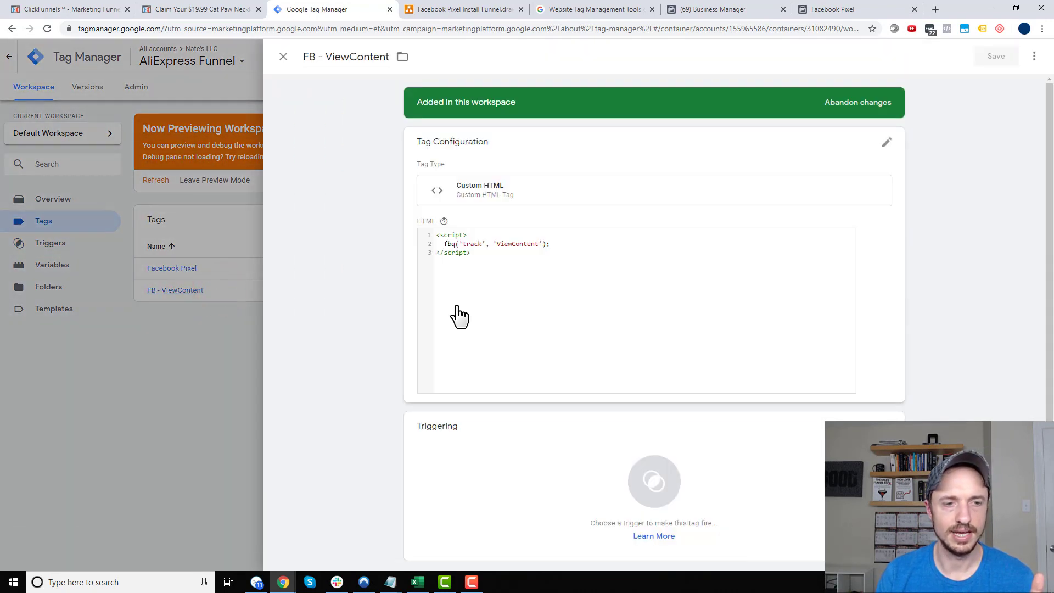
left_click(704, 497)
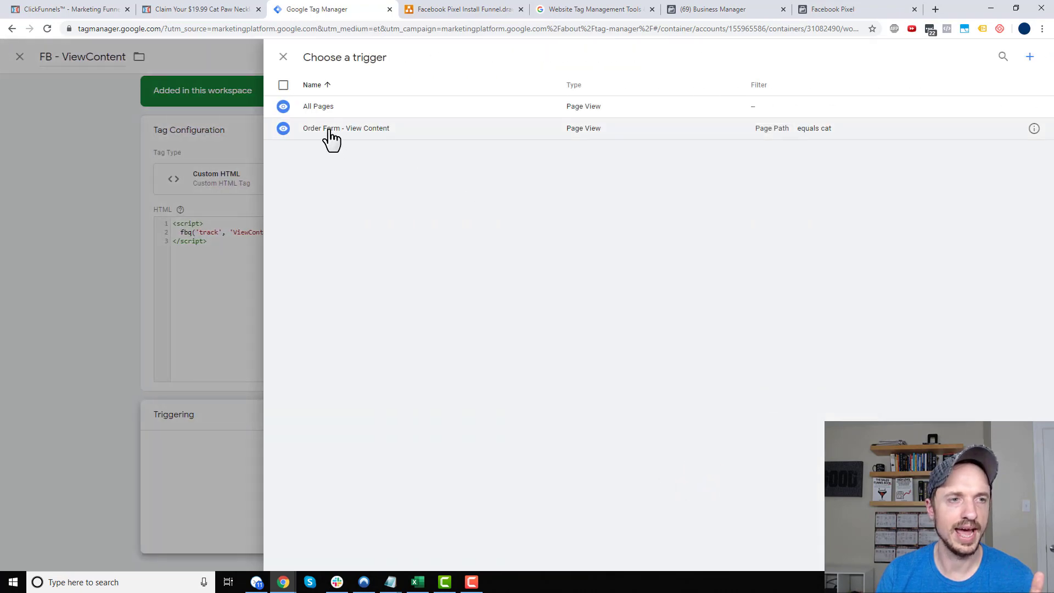
left_click(354, 130)
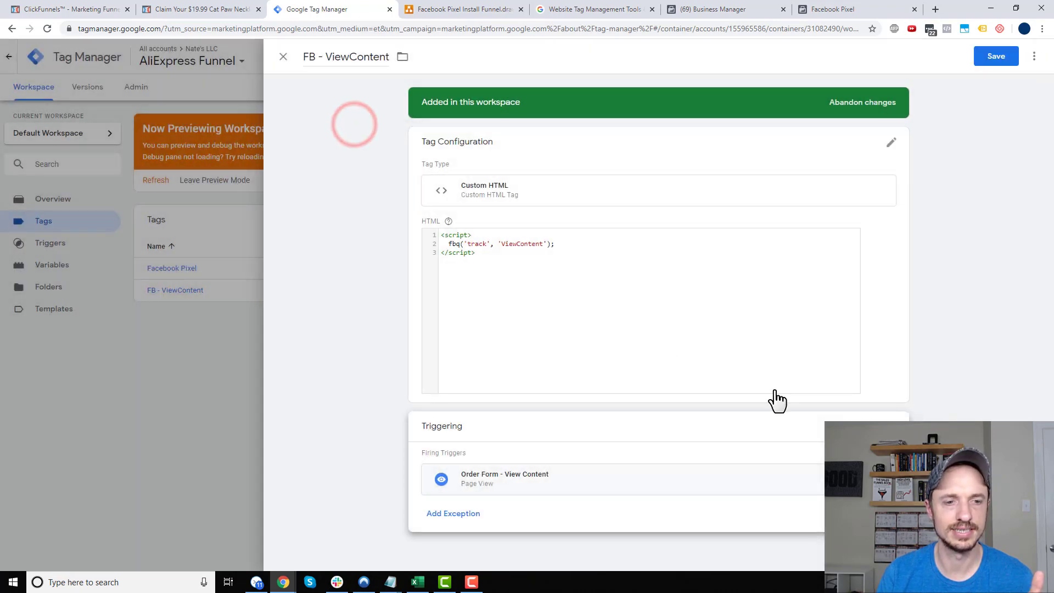
left_click(994, 58)
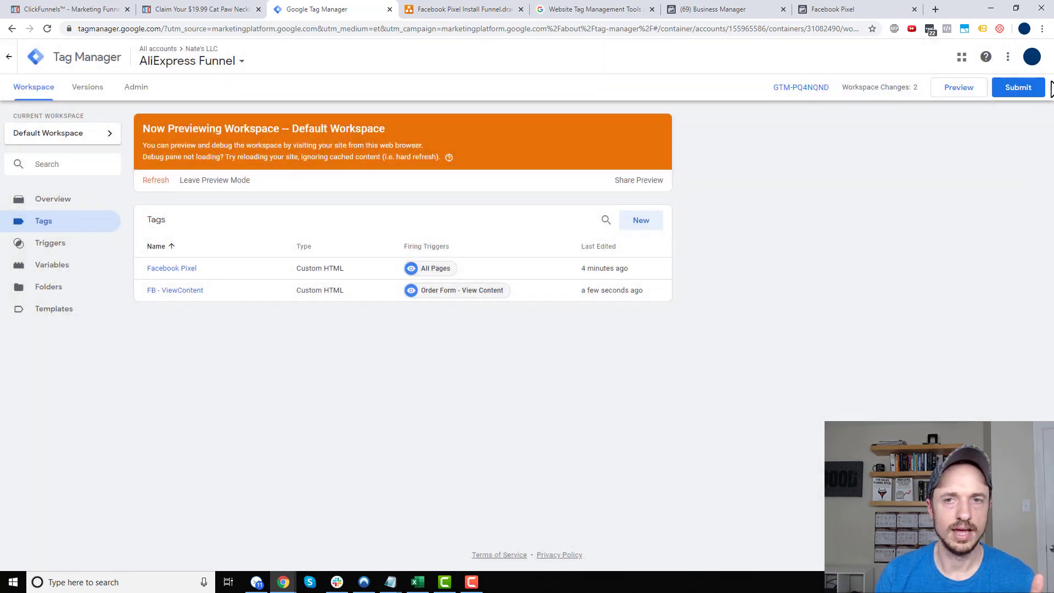
Step: Submit and publish the workspace changes without a version name or description, and return to the workspace overview
left_click(1012, 91)
left_click(1008, 57)
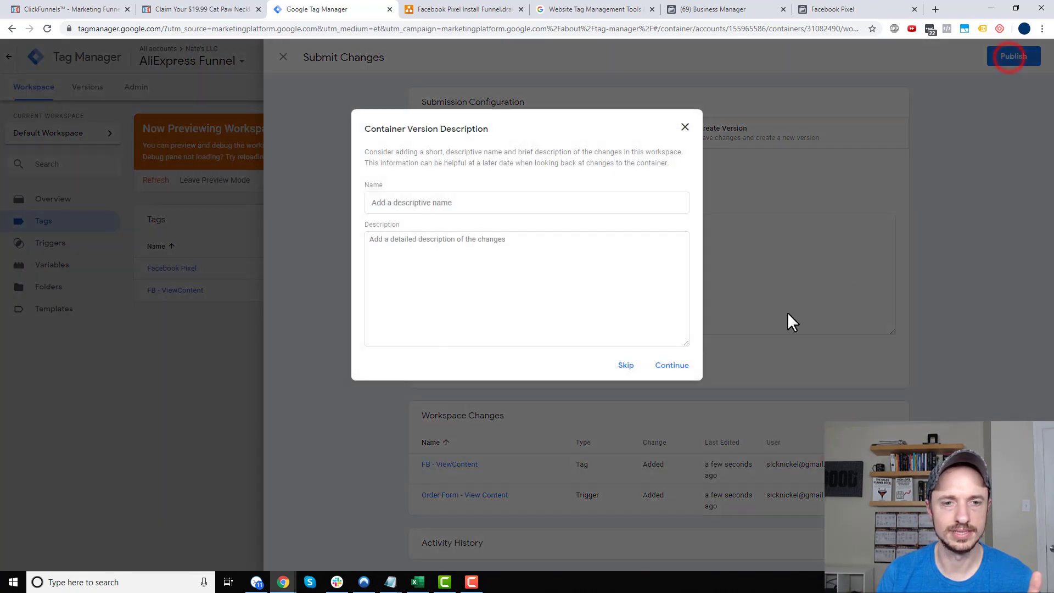
left_click(677, 366)
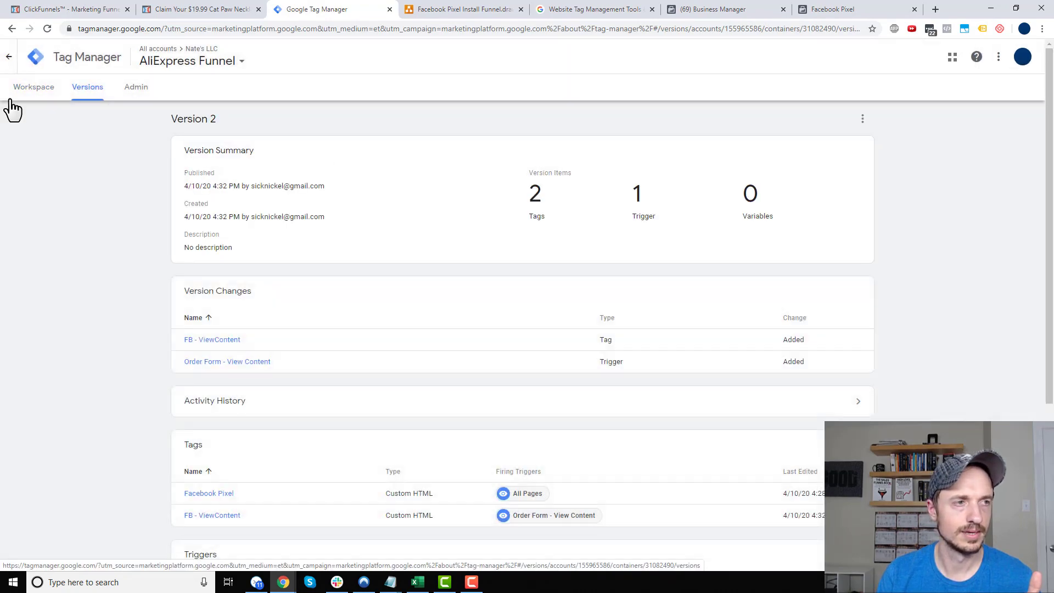
left_click(42, 87)
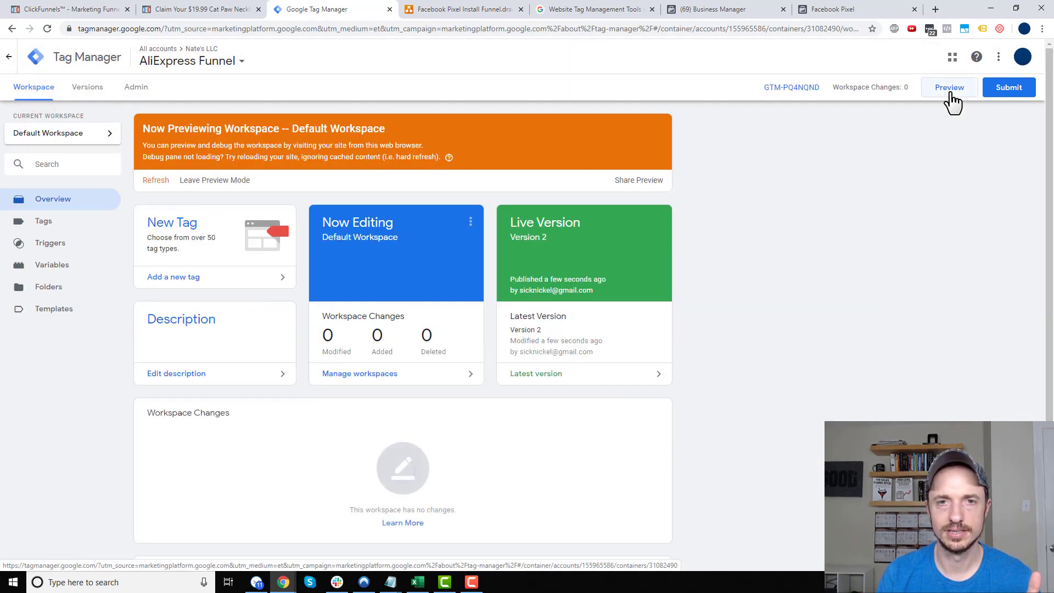
Step: Refresh the workspace preview, reload the order page, and check the Page View event's tags and Page Path variable in the debug pane
left_click(159, 179)
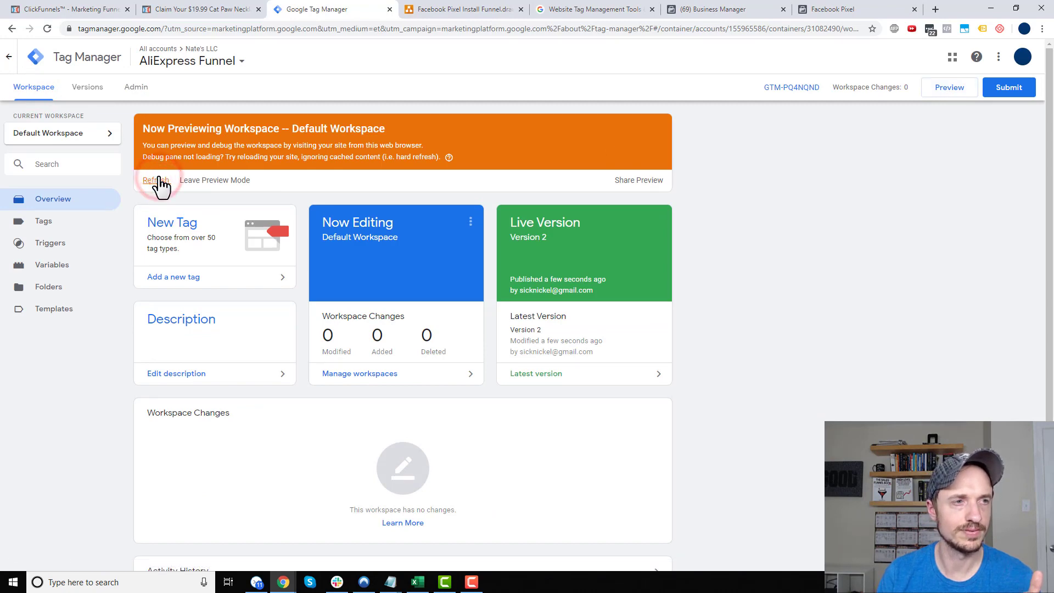
left_click(204, 8)
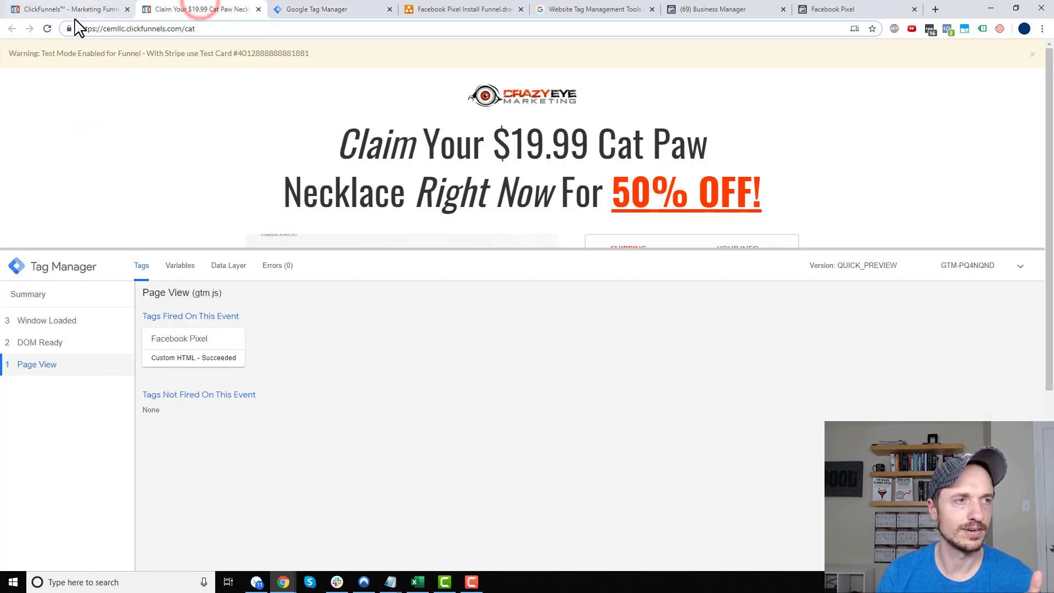
left_click(48, 29)
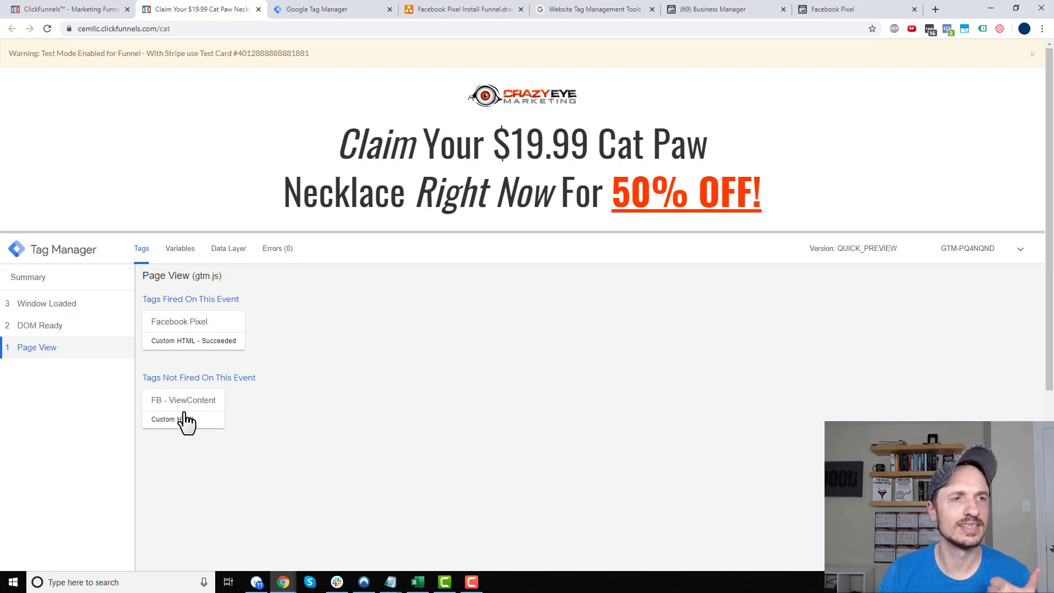
left_click(181, 254)
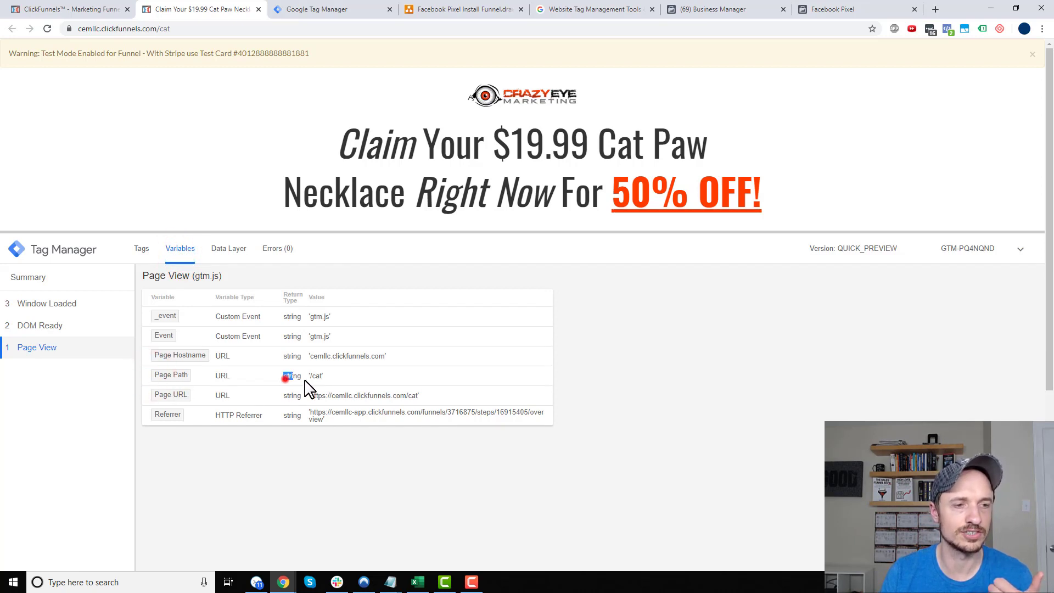
left_click_drag(311, 375, 323, 376)
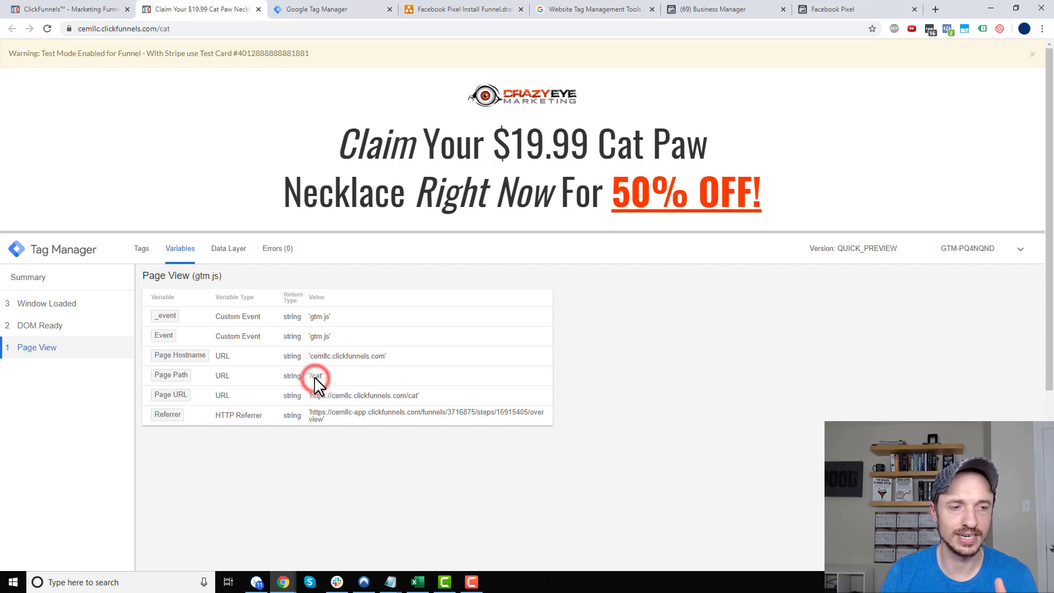
double_click(313, 376)
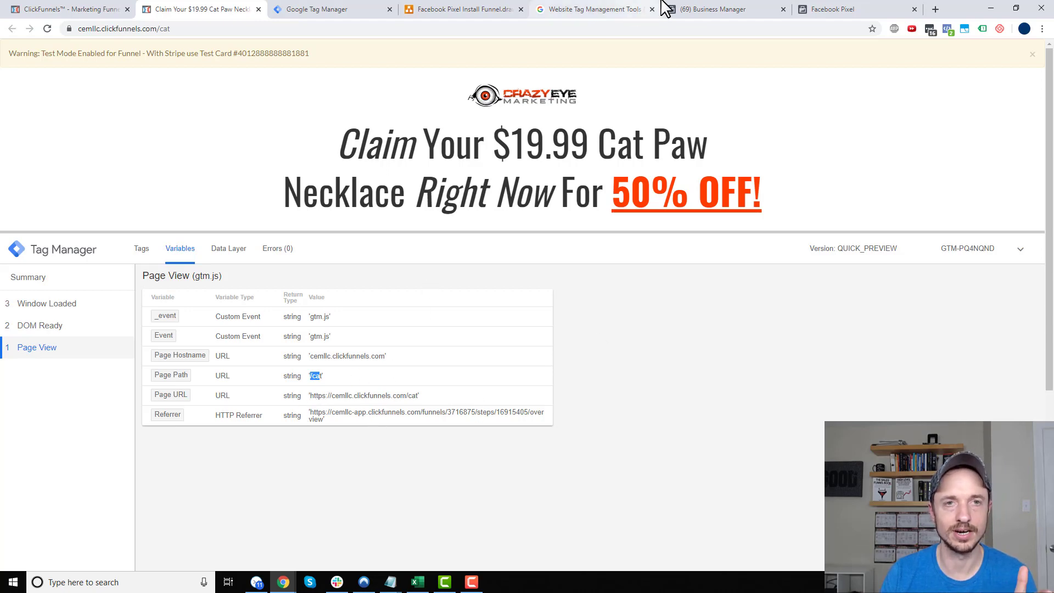
Step: Change the "Order Form - View Content" trigger condition to Page Path equals "/cat" and save the trigger
left_click(329, 8)
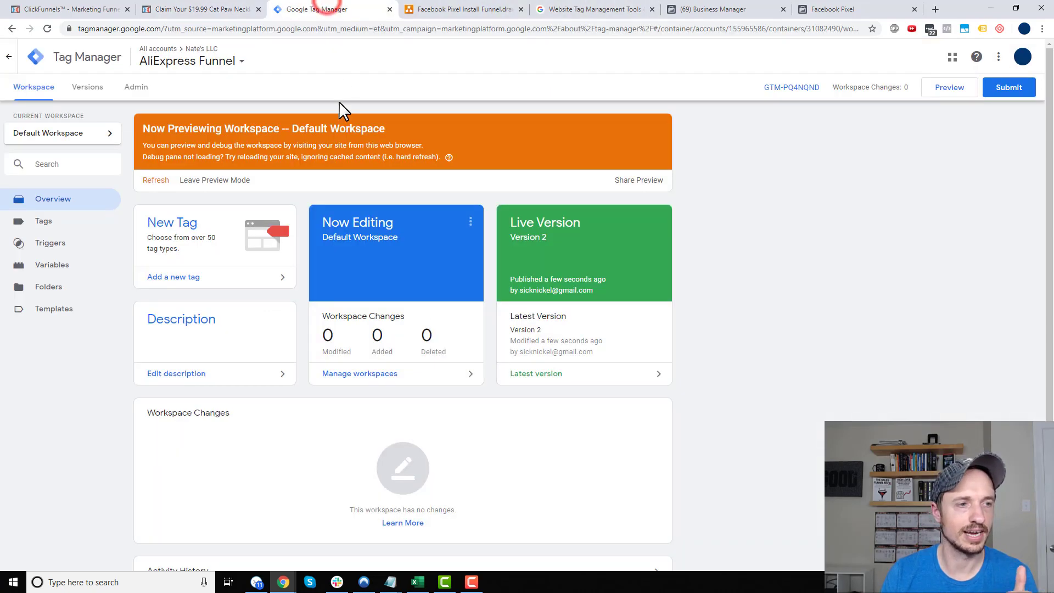
left_click(66, 243)
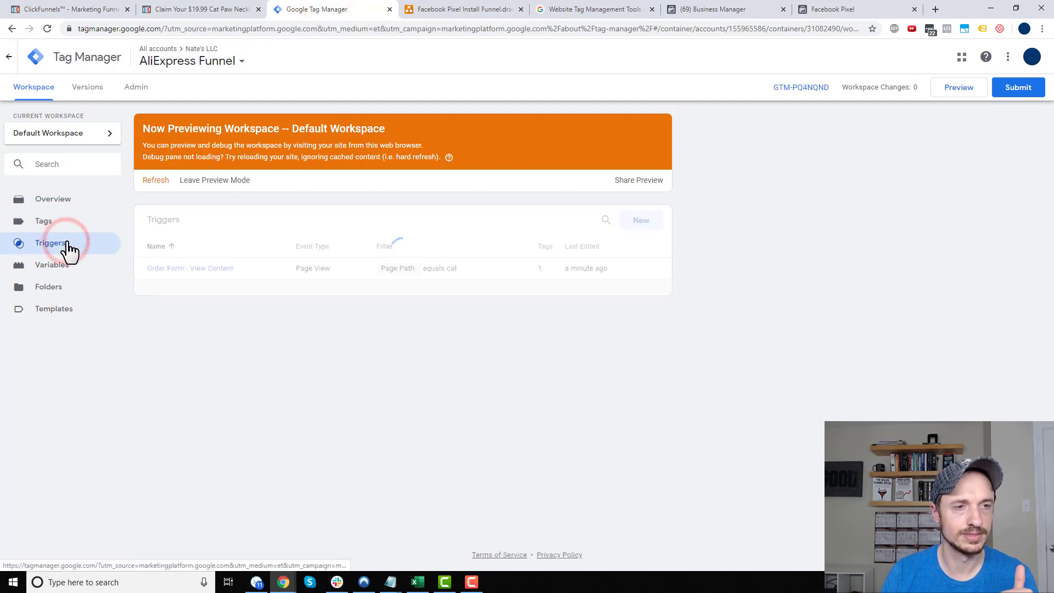
left_click(192, 269)
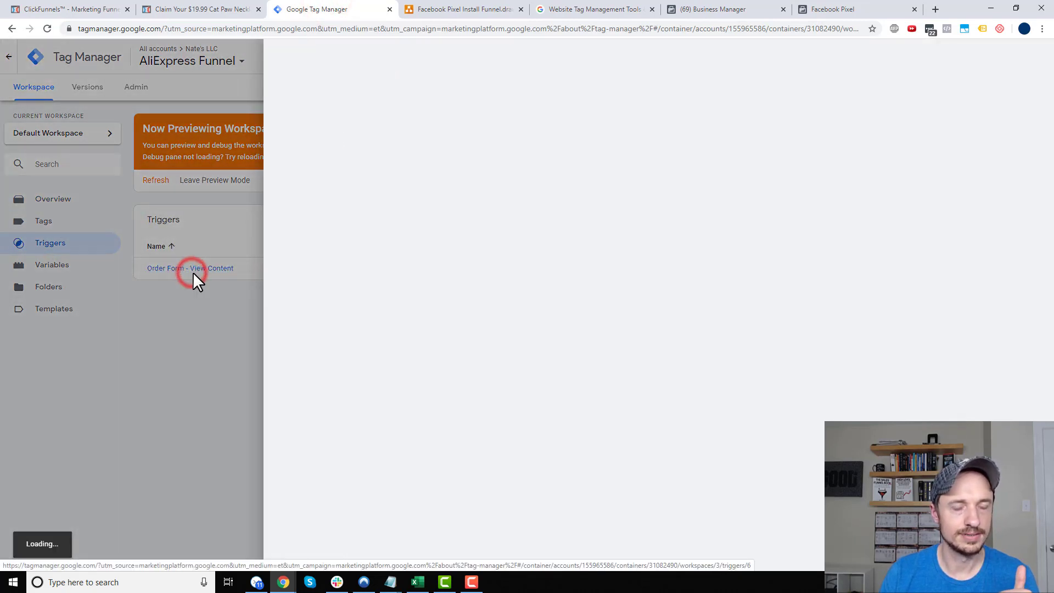
left_click(520, 270)
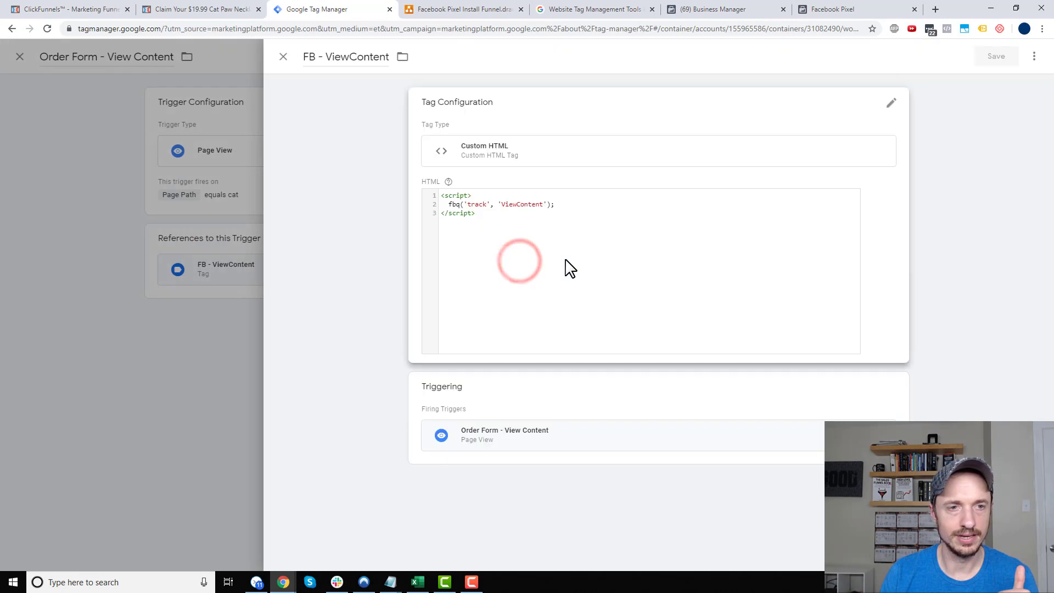
left_click(152, 242)
left_click(530, 149)
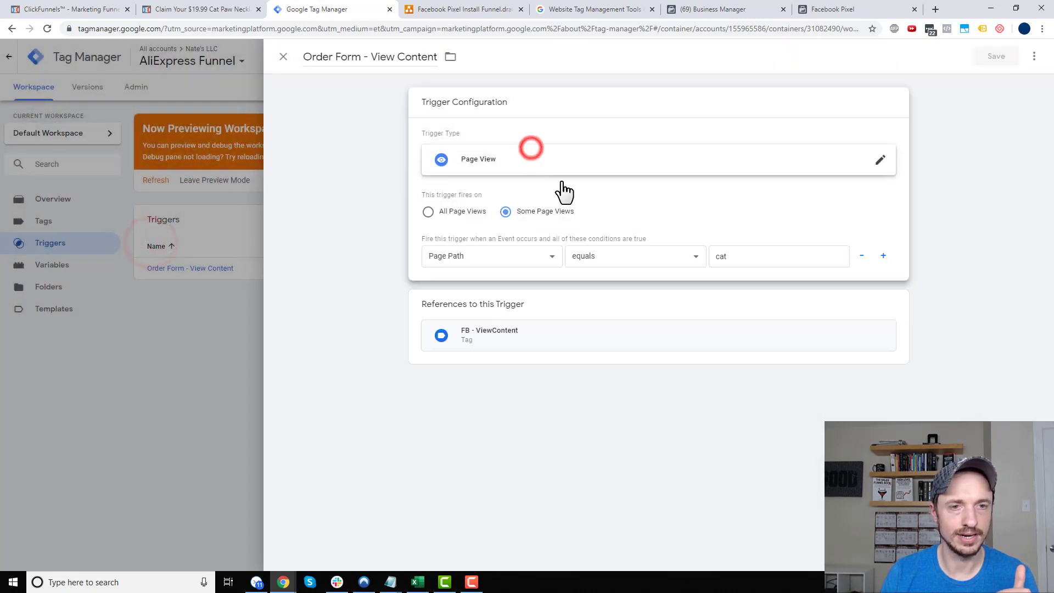
left_click(714, 256)
type("/")
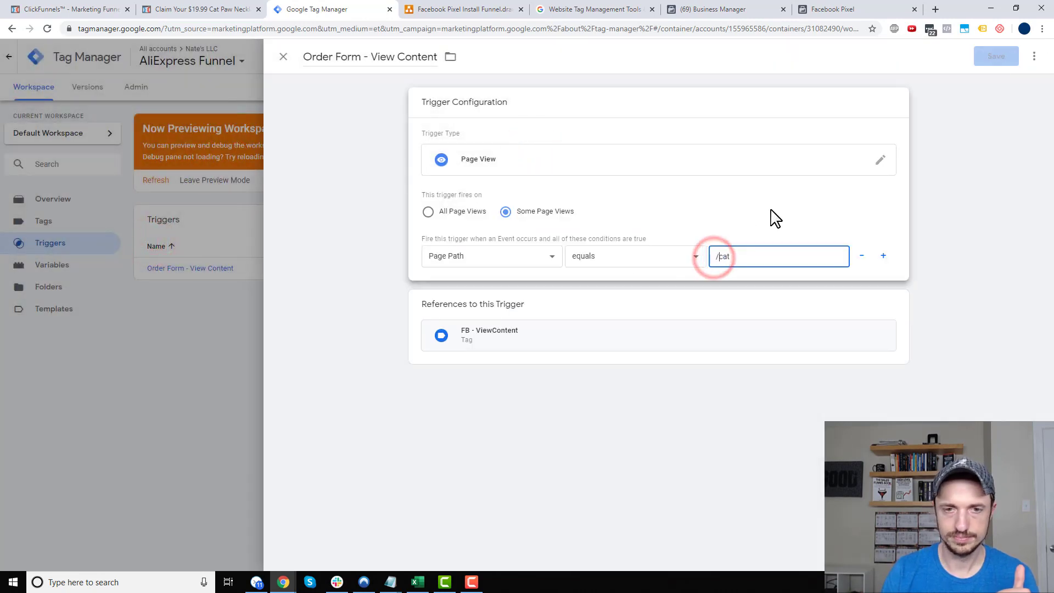
left_click(989, 57)
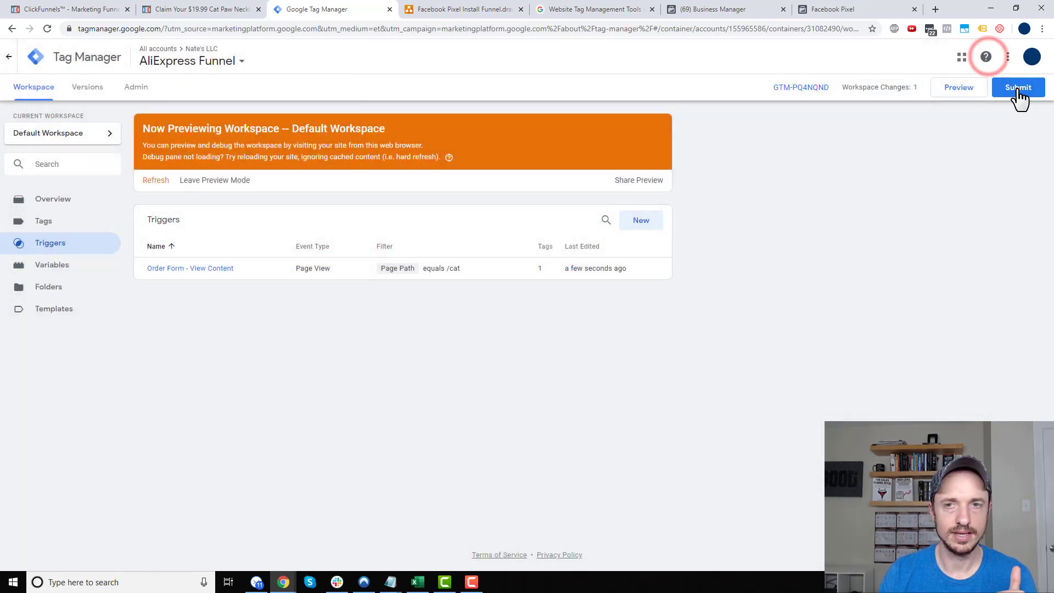
Step: Submit and publish the corrected trigger without a version name or description, and return to the workspace overview
left_click(1018, 90)
left_click(1013, 57)
left_click(673, 362)
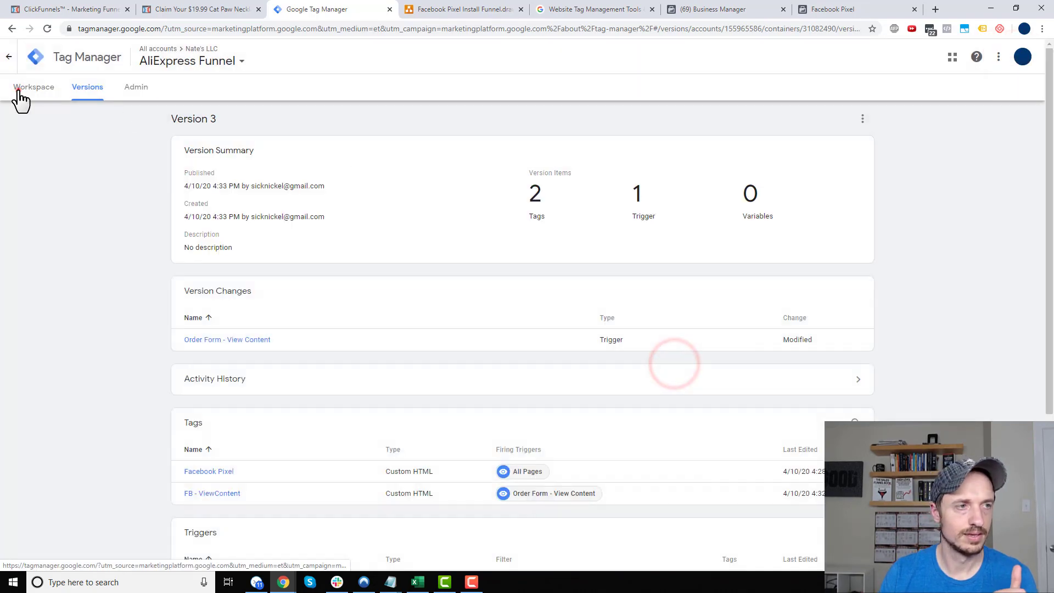
left_click(20, 88)
Step: Refresh the workspace preview and check which tags and pixel events fire on the order page, using the debug pane and Facebook Pixel Helper
left_click(949, 88)
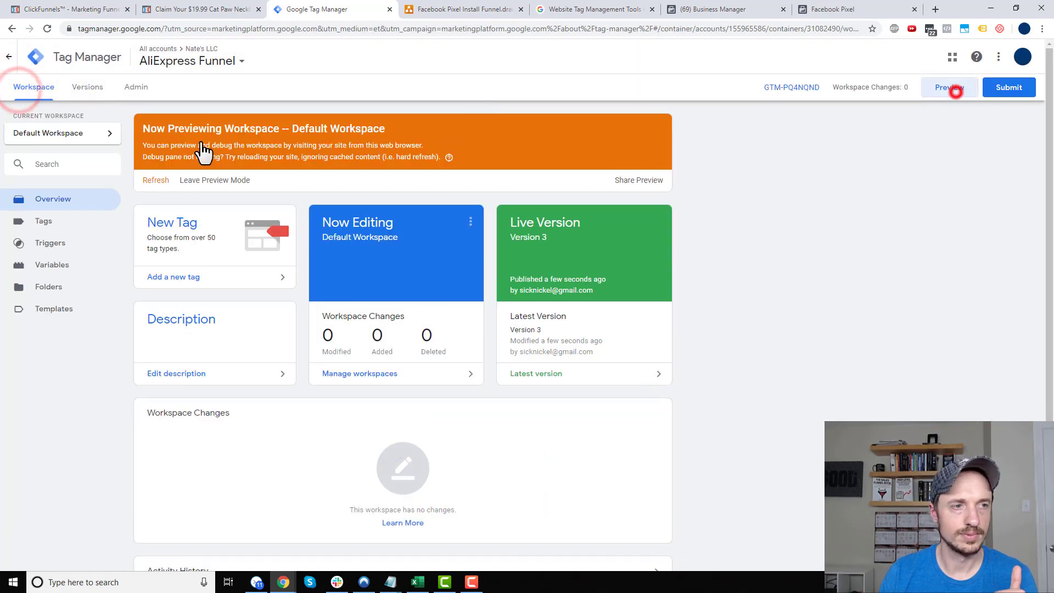
left_click(159, 176)
left_click(203, 9)
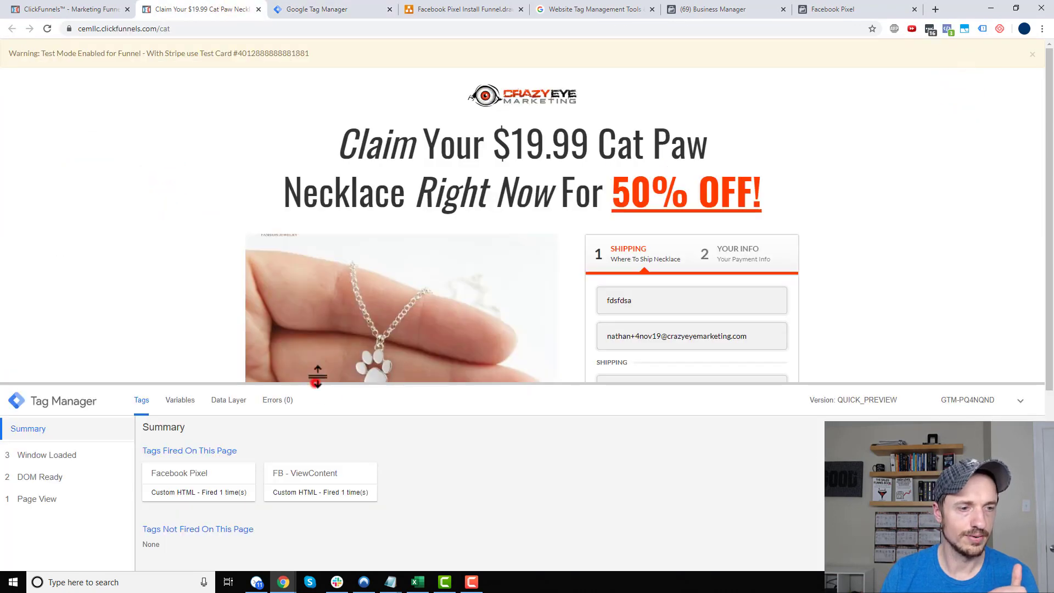
left_click_drag(317, 378, 325, 214)
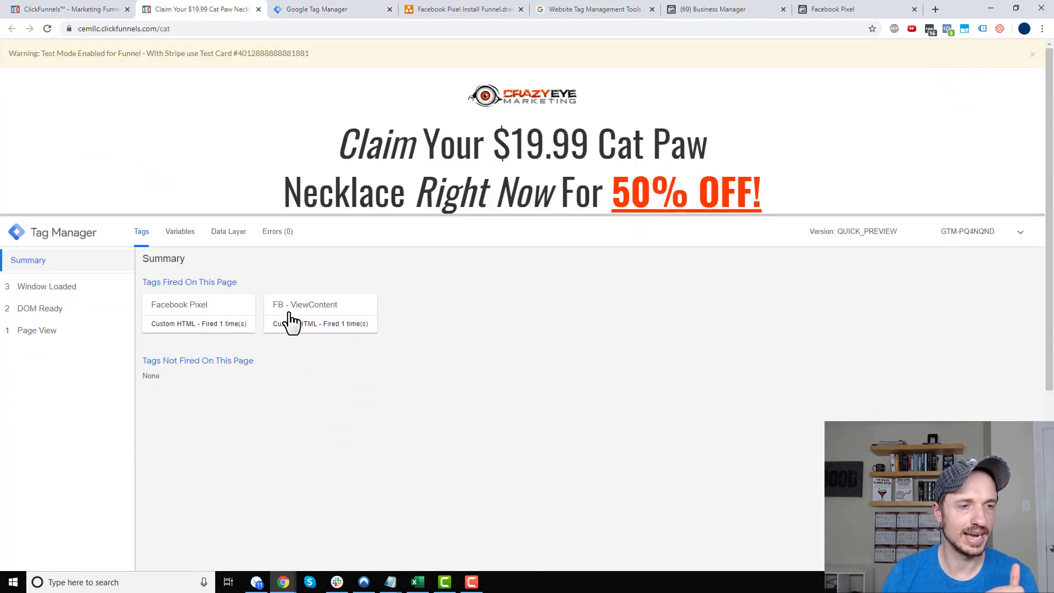
left_click(947, 29)
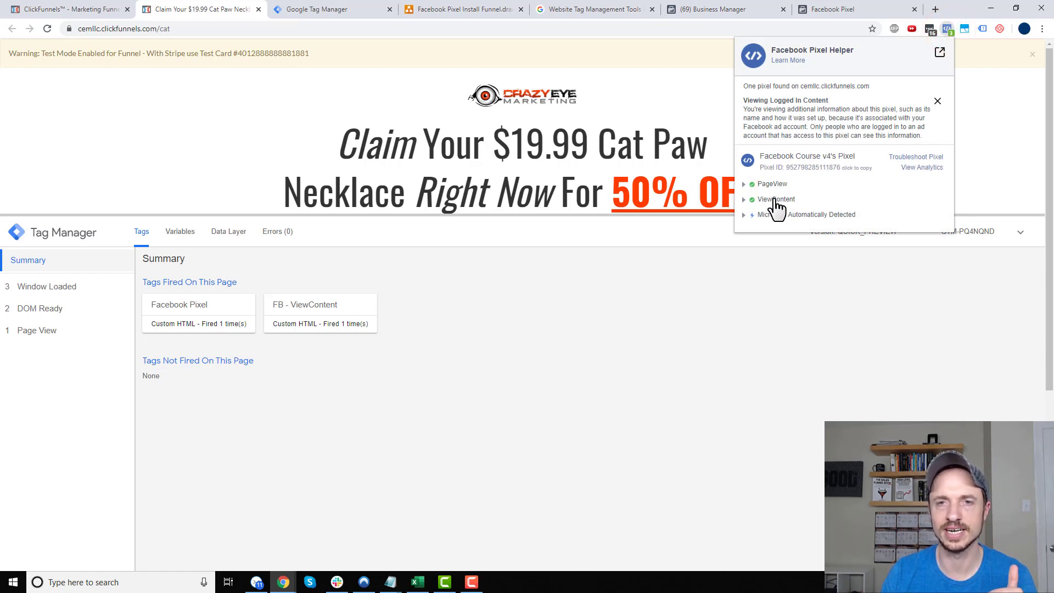
left_click(996, 125)
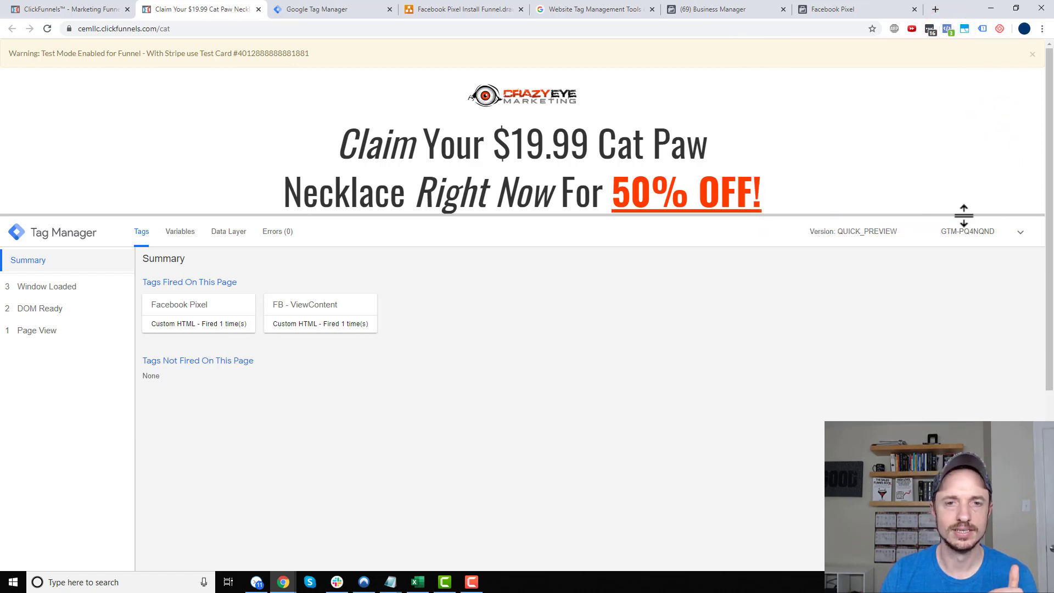
Step: Examine the Page View event's tags and its Page Hostname, Page Path and Page URL variable values in the debug pane
left_click_drag(267, 214, 268, 294)
left_click(52, 411)
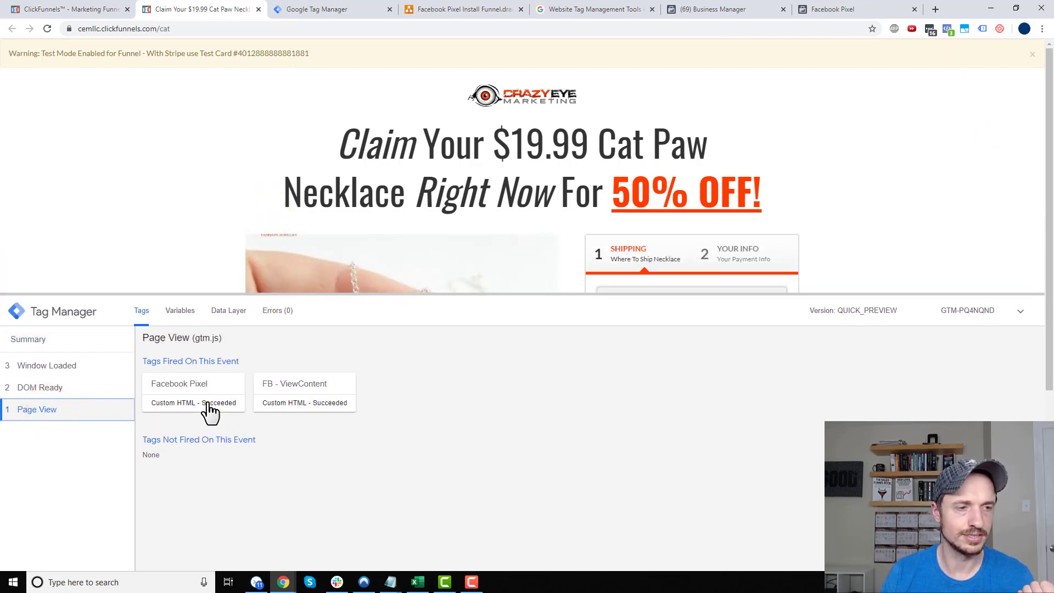
left_click(174, 316)
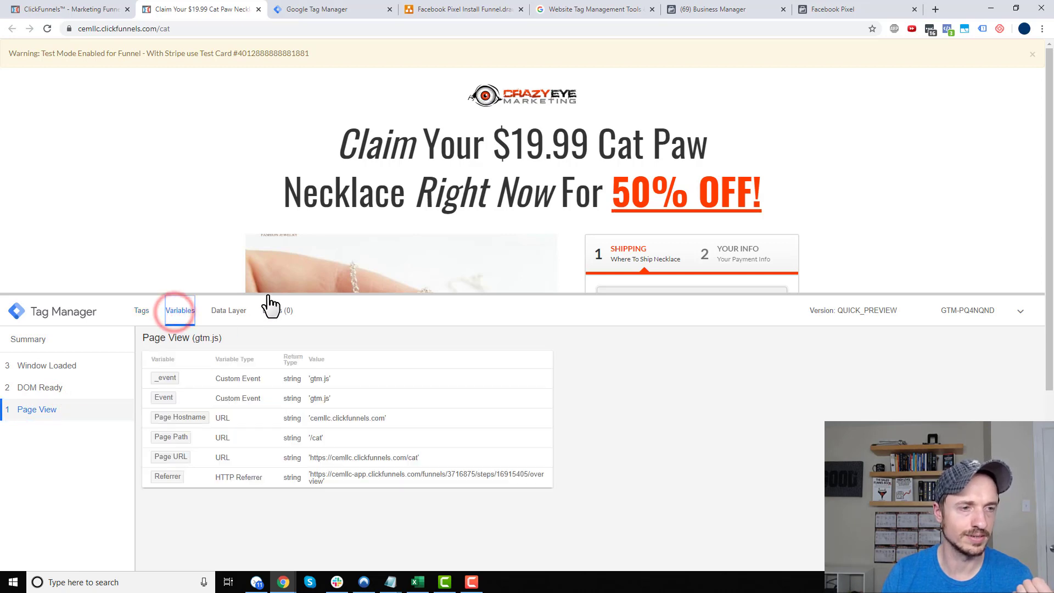
left_click_drag(268, 295, 284, 244)
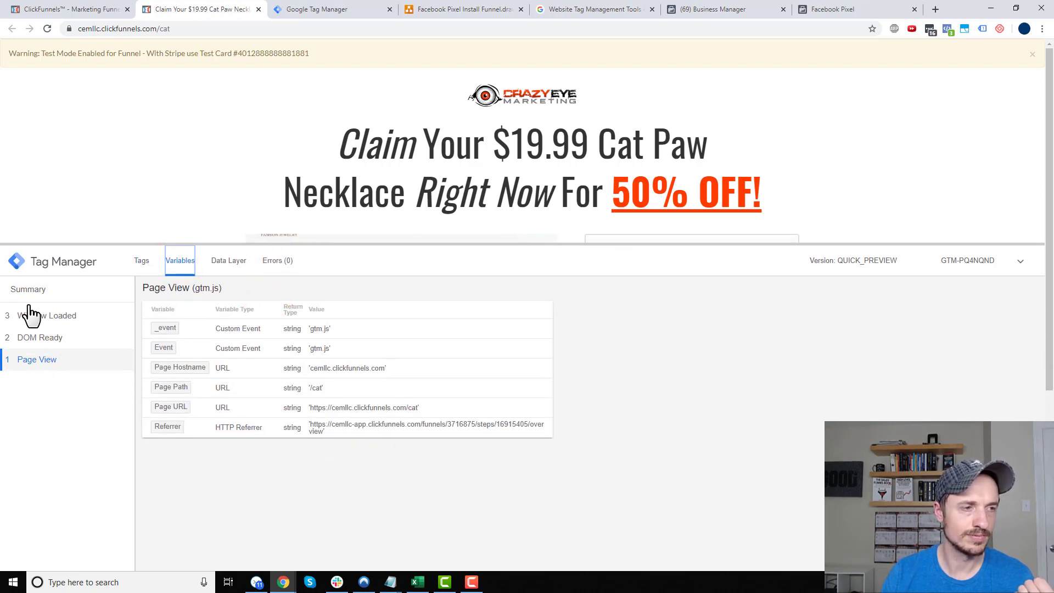
left_click(39, 359)
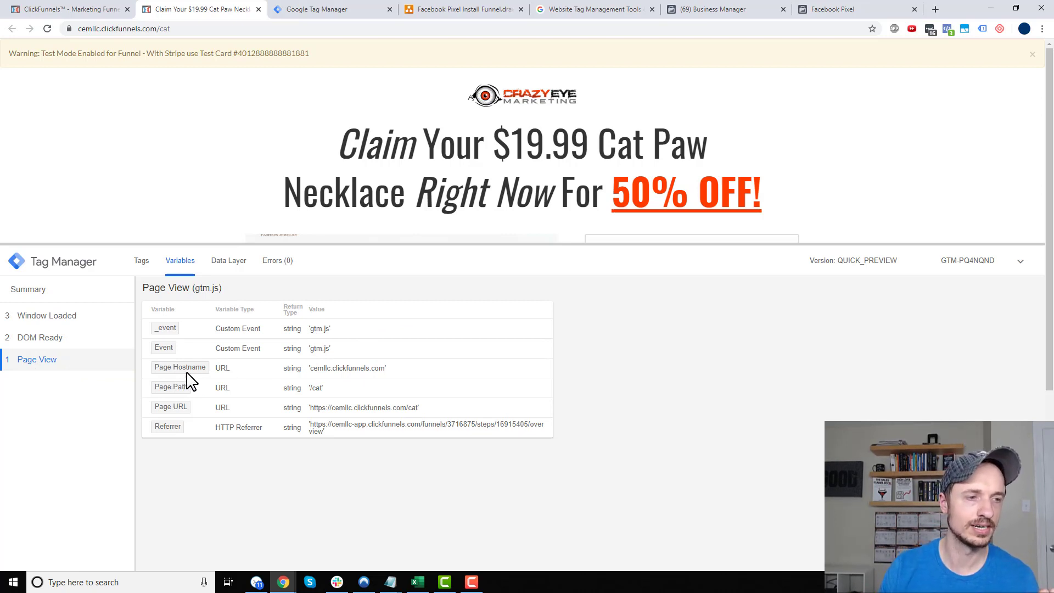
left_click(376, 371)
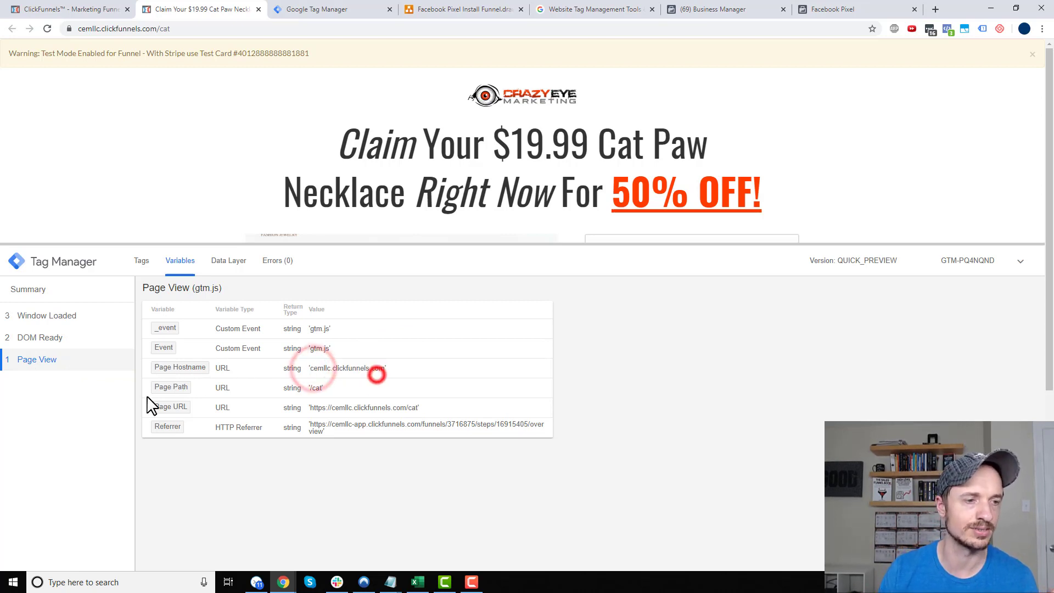
double_click(318, 387)
left_click_drag(303, 407, 356, 408)
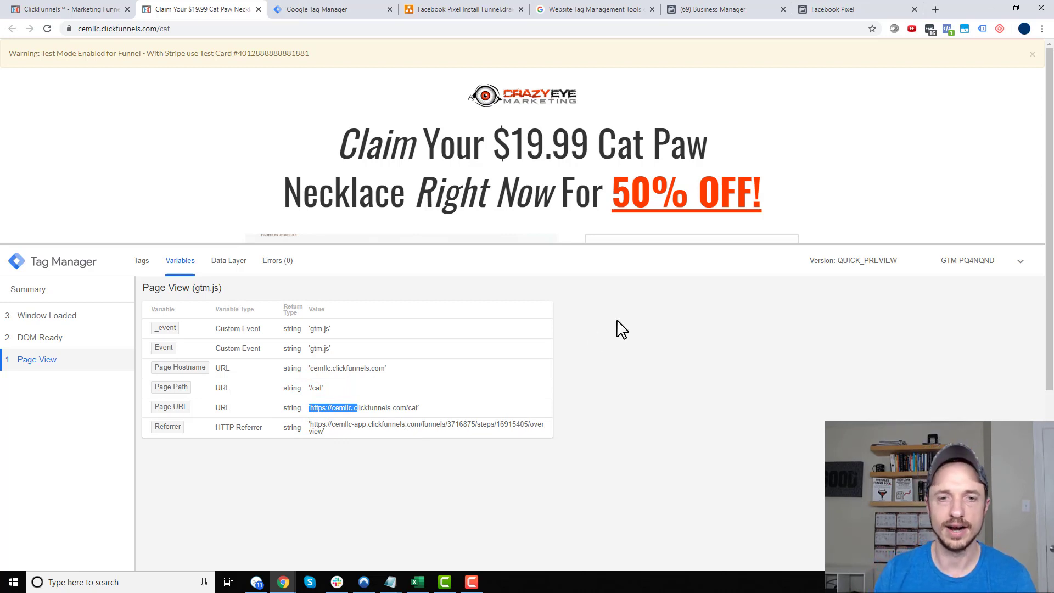
left_click_drag(637, 243, 637, 334)
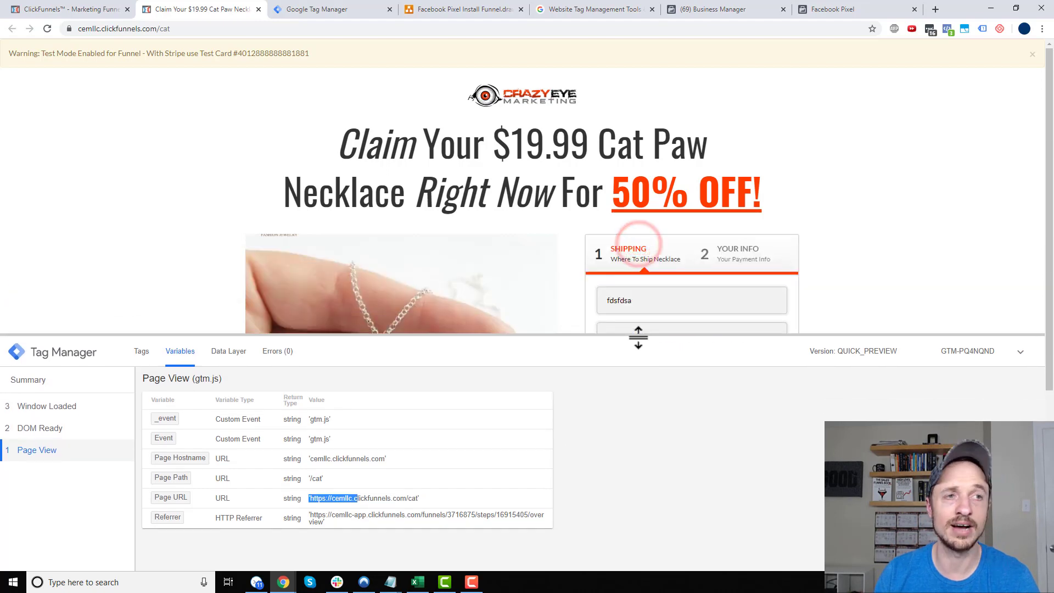
Step: Enable the Environment Name, Container ID, Container Version, Random Number and HTML ID built-in variables in the Tag Manager workspace
left_click(324, 11)
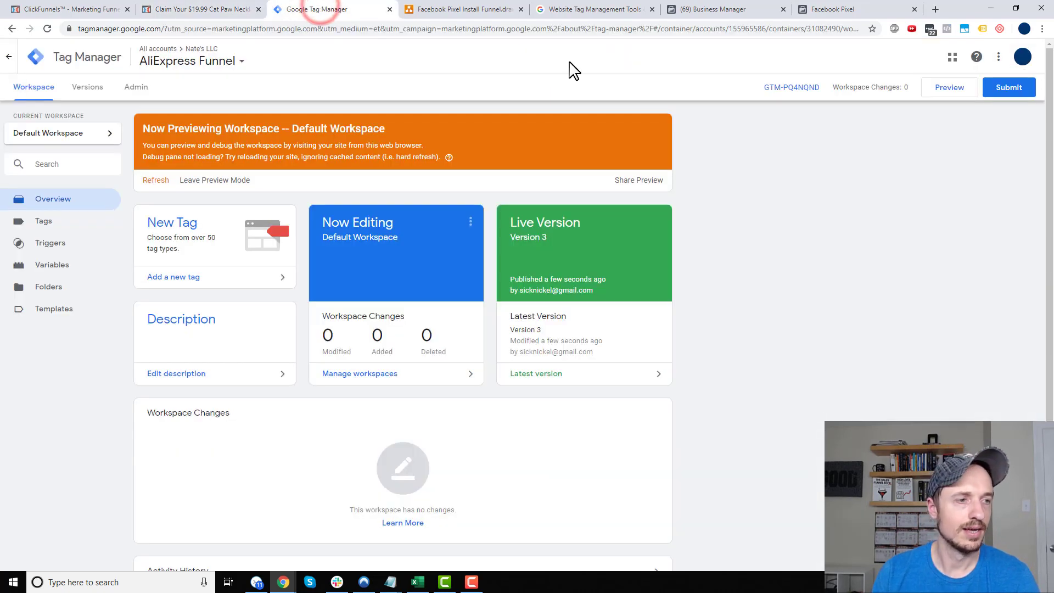
left_click(80, 270)
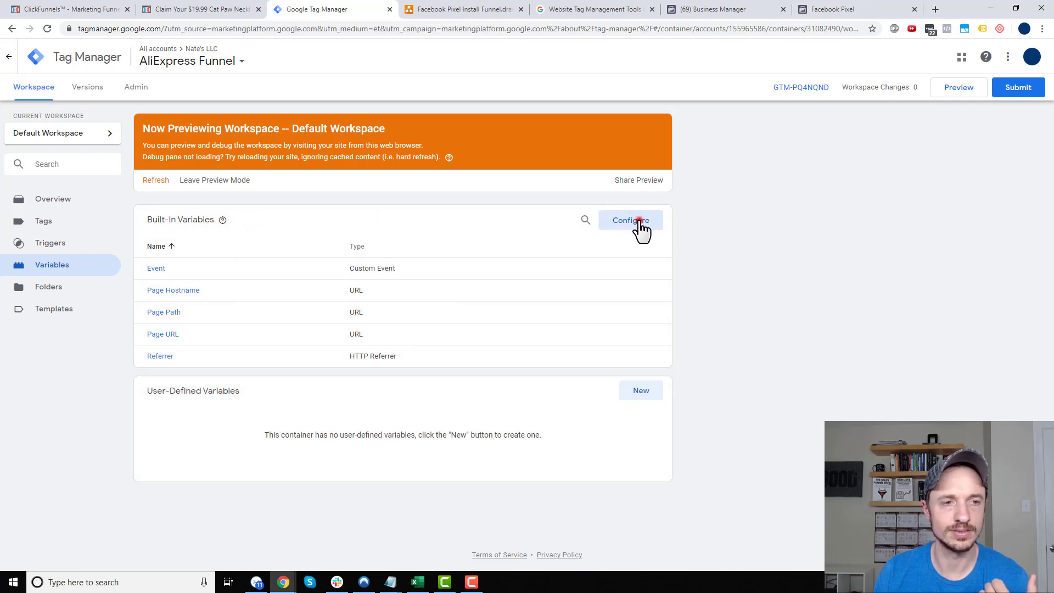
left_click(638, 220)
scroll(862, 242, "down", 2)
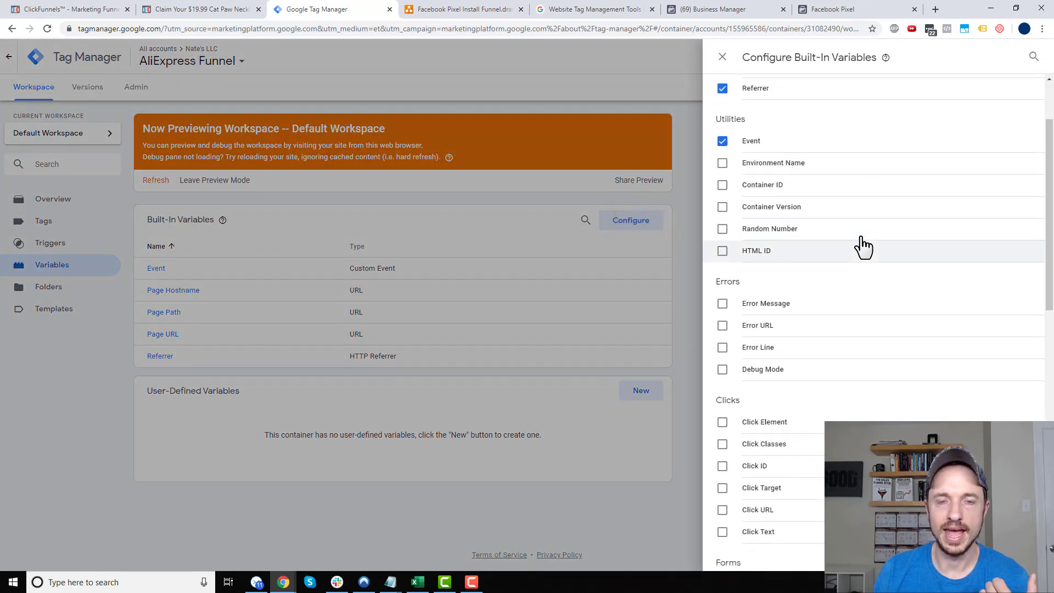
scroll(793, 247, "up", 2)
scroll(792, 250, "down", 10)
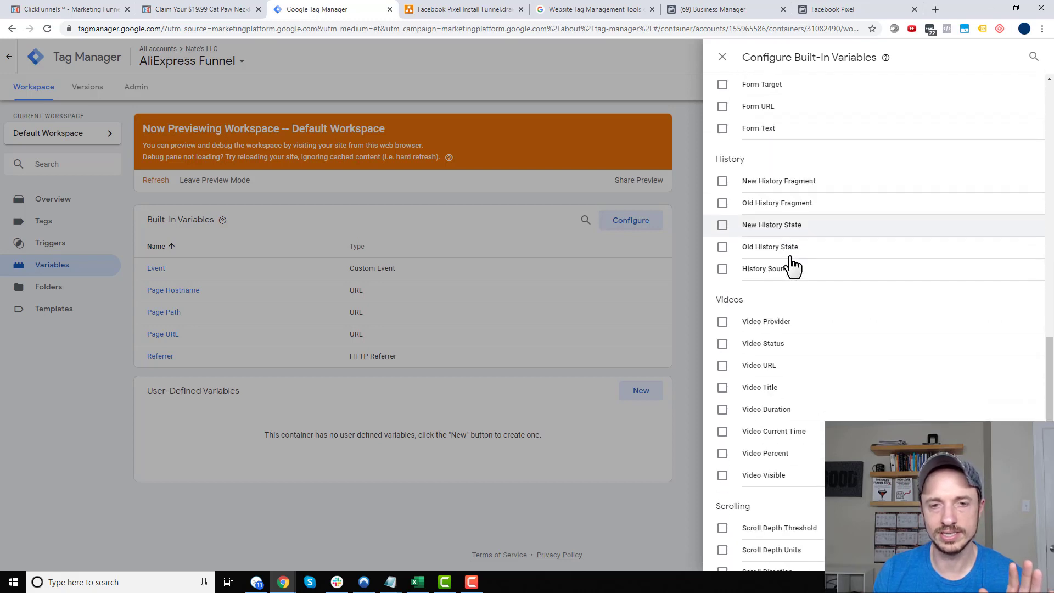
scroll(807, 355, "up", 8)
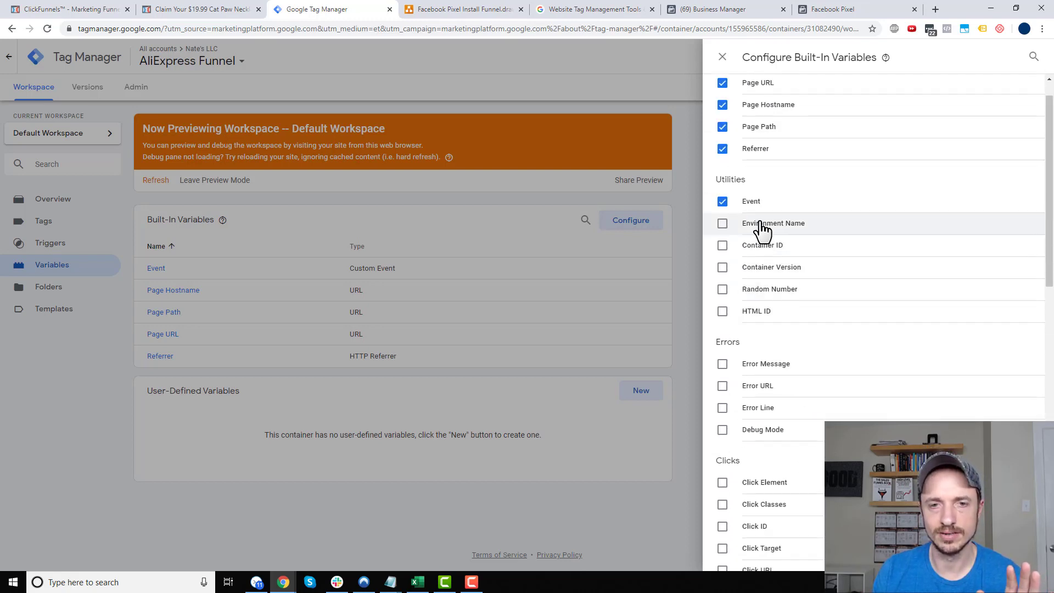
left_click(760, 223)
left_click(758, 245)
left_click(755, 267)
left_click(755, 288)
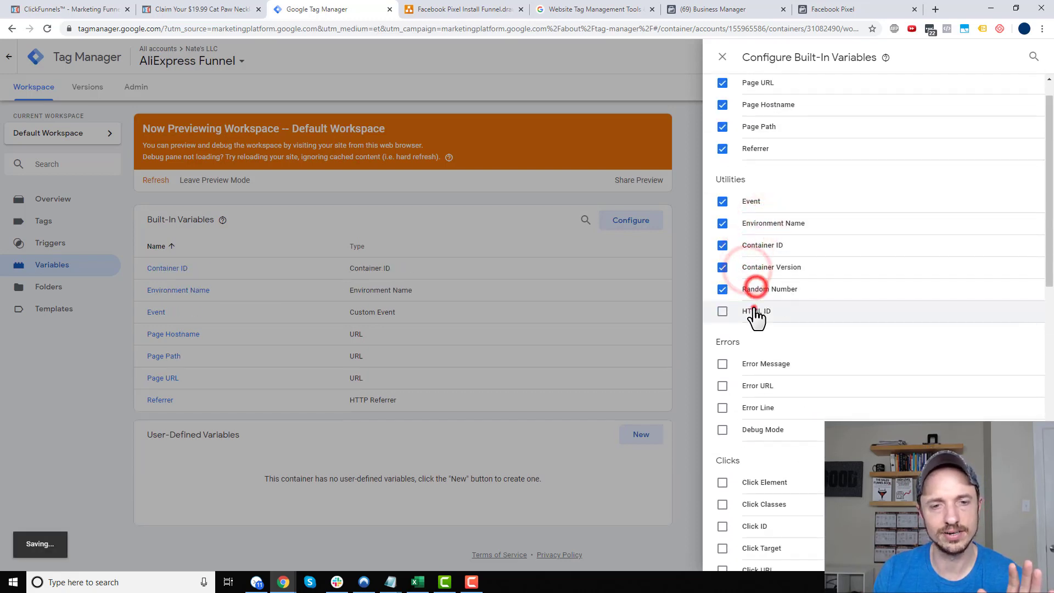
left_click(755, 311)
Step: Enable the Error Message, Error URL, Error Line and Debug Mode built-in variables
left_click(754, 364)
left_click(756, 385)
left_click(757, 408)
left_click(766, 429)
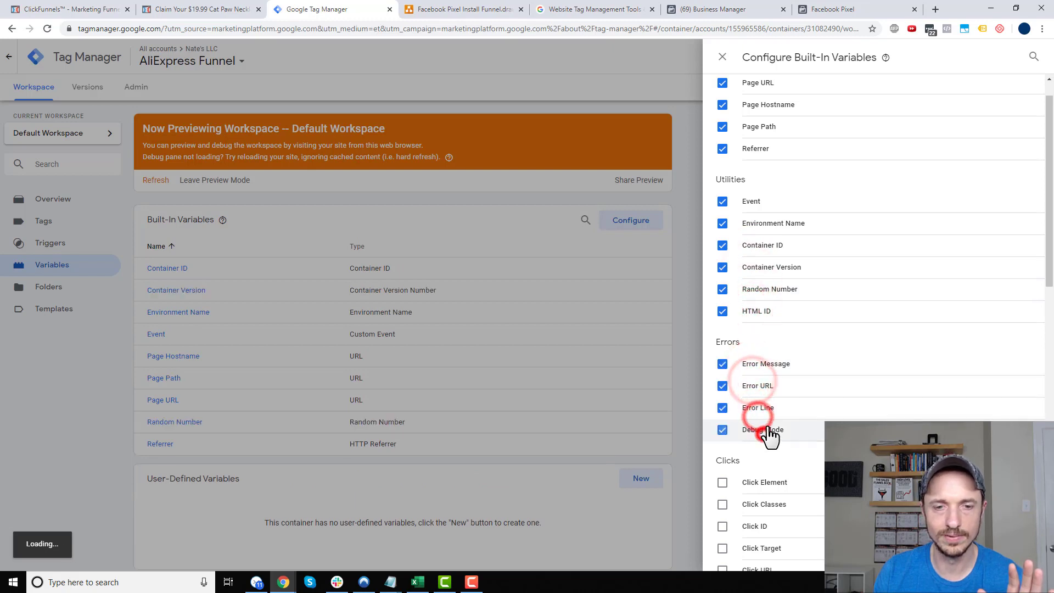
Step: Enable all the Clicks built-in variables: Click Element, Click Classes, Click ID, Click Target, Click URL and Click Text
scroll(769, 436, "down", 5)
left_click(760, 207)
left_click(761, 229)
left_click(758, 252)
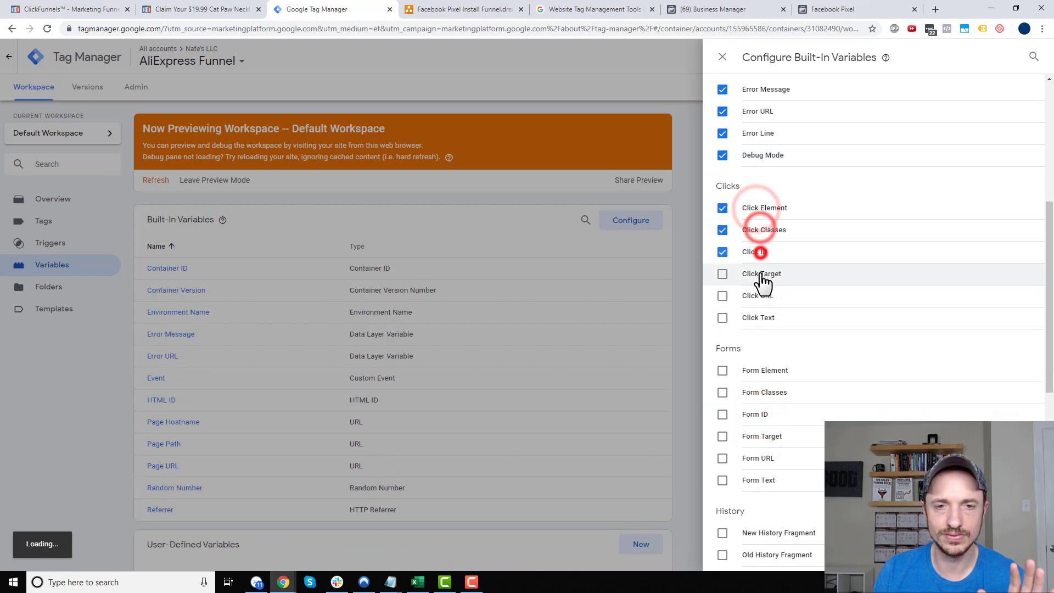
left_click(762, 274)
left_click(760, 295)
left_click(763, 318)
scroll(765, 329, "down", 3)
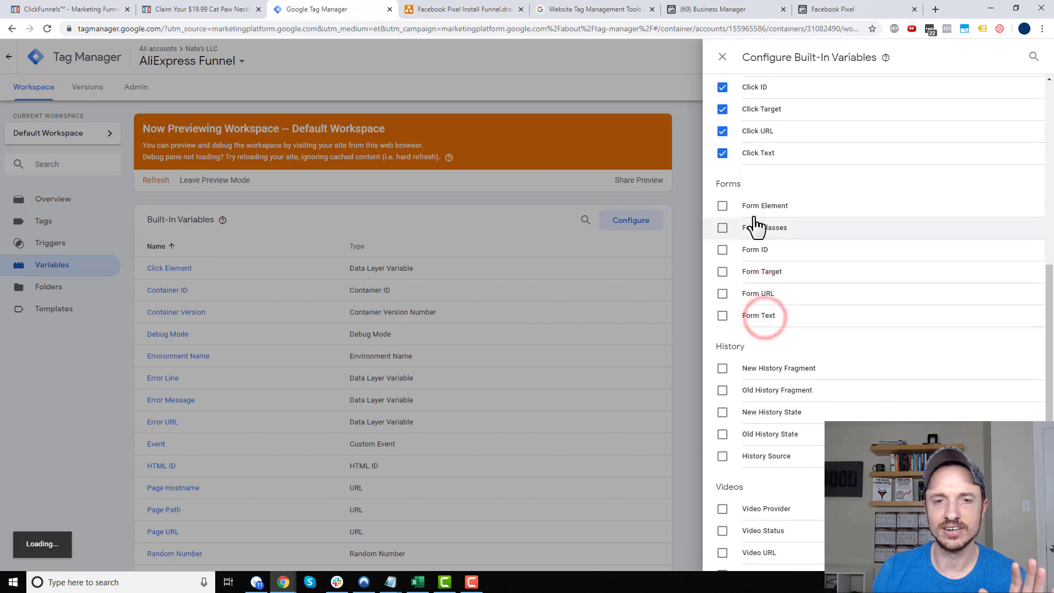
Step: Enable all the Forms built-in variables: Form Element, Form Classes, Form ID, Form Target, Form URL and Form Text
left_click(755, 208)
left_click(756, 230)
left_click(756, 250)
left_click(760, 274)
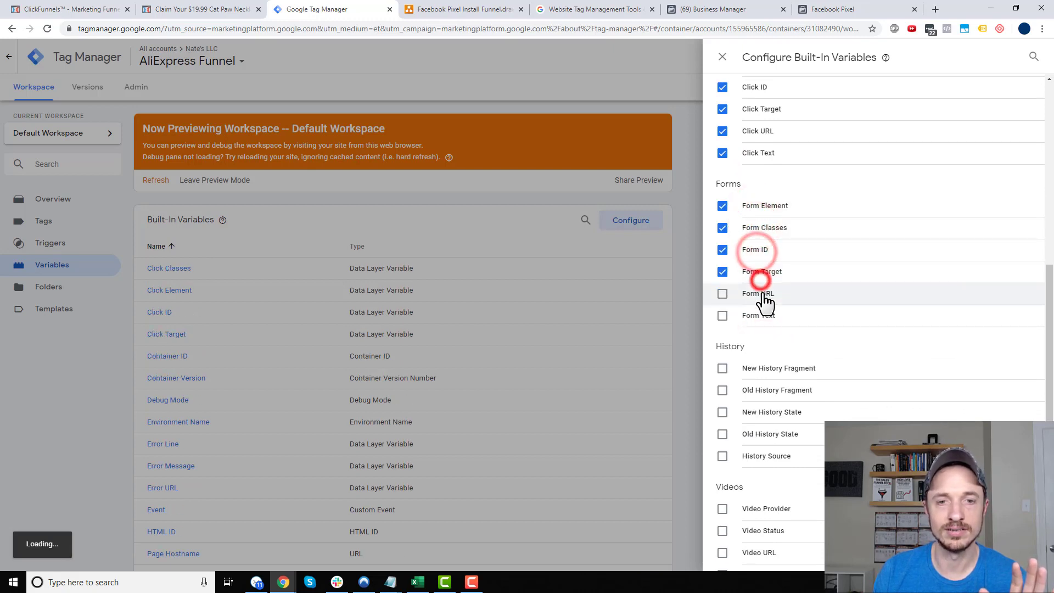
left_click(763, 295)
left_click(760, 316)
Step: Enable all the History built-in variables: New and Old History Fragment, New and Old History State, and History Source
left_click(771, 368)
left_click(771, 390)
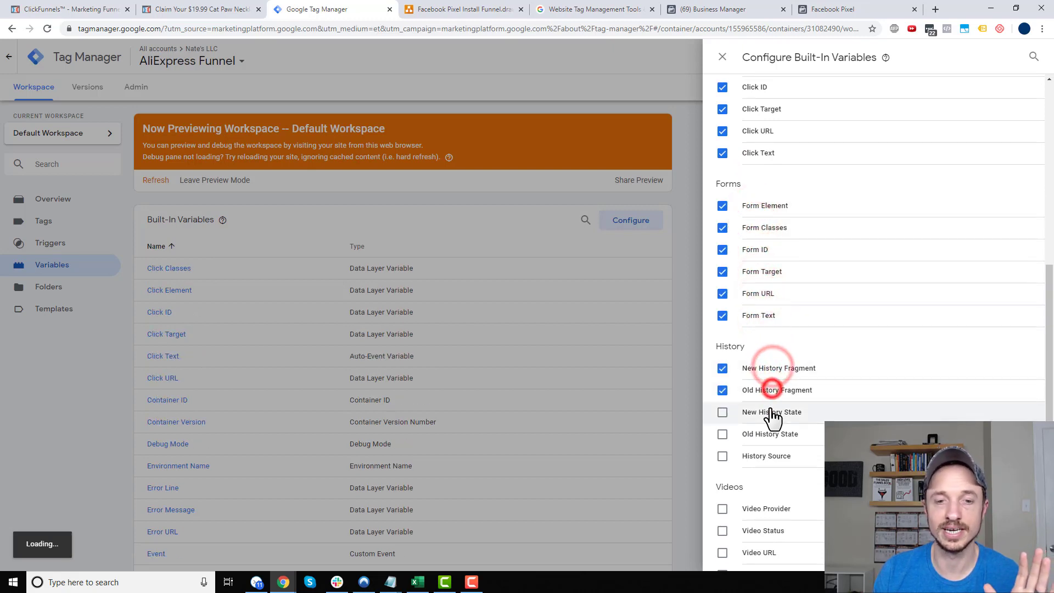
left_click(772, 413)
left_click(774, 435)
left_click(769, 455)
Step: Enable all the Videos built-in variables: Video Provider, Status, URL, Title, Duration, Current Time, Percent and Visible
scroll(767, 384, "down", 4)
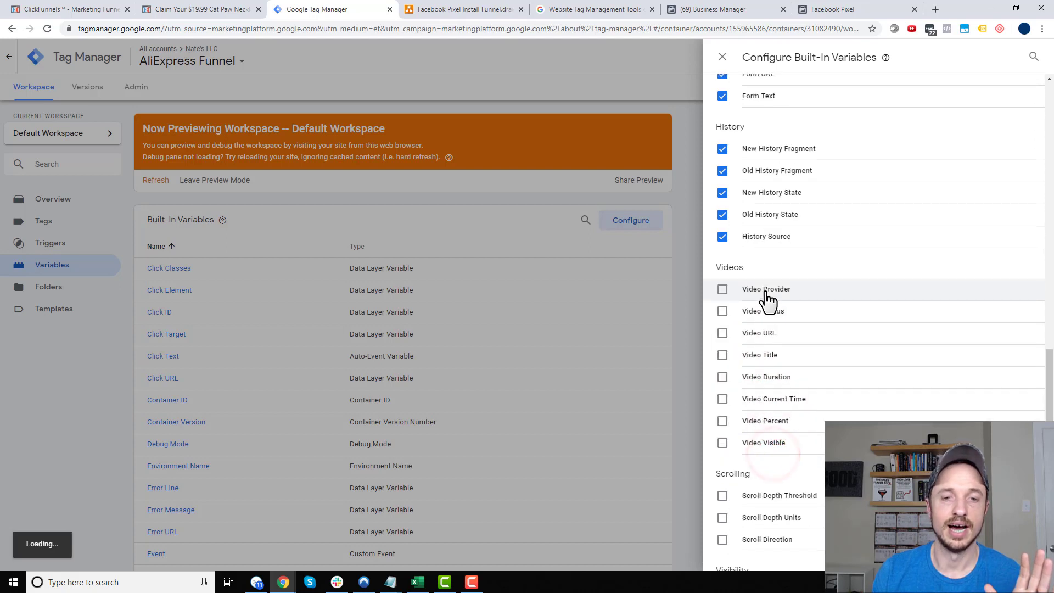
left_click(766, 290)
left_click(764, 312)
left_click(765, 333)
left_click(763, 356)
left_click(766, 377)
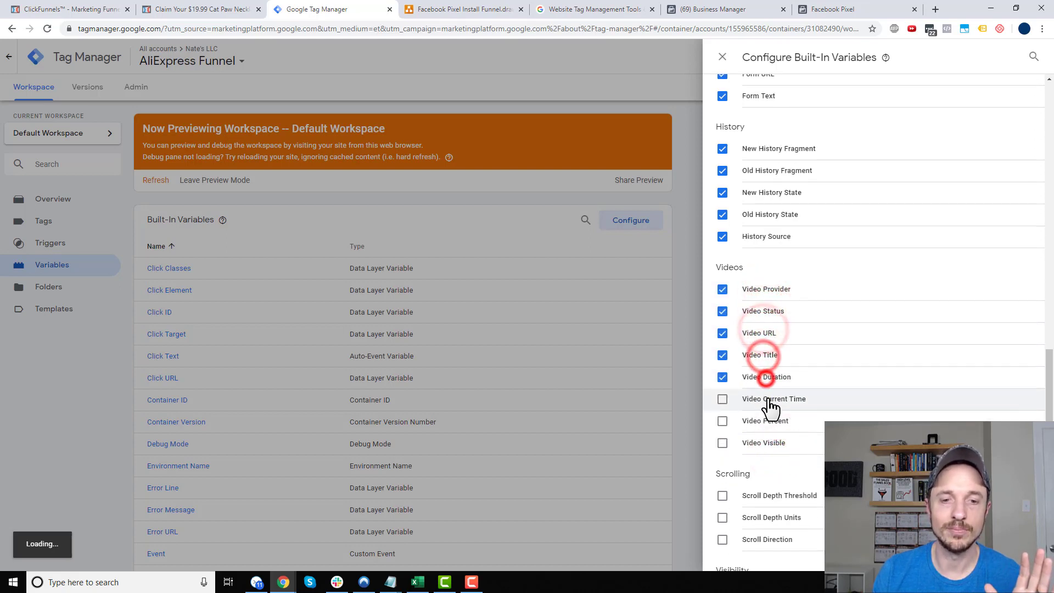
left_click(768, 400)
left_click(768, 421)
left_click(769, 444)
Step: Enable Scroll Depth Threshold, Scroll Depth Units, Scroll Direction, Percent Visible and On-Screen Duration, and close the built-in variables configuration
scroll(771, 442, "down", 1)
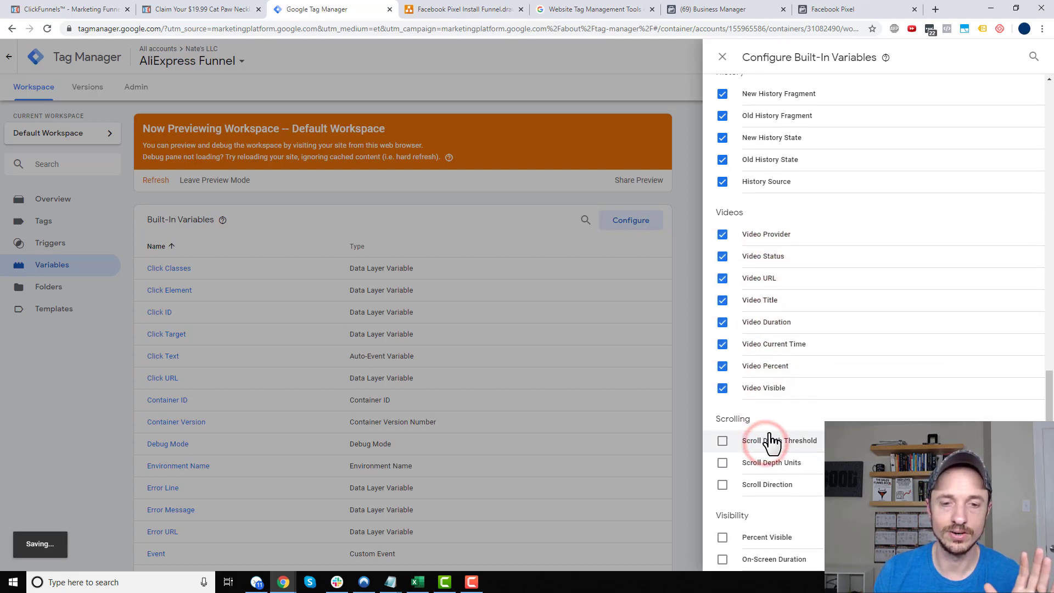
left_click(772, 441)
left_click(771, 462)
left_click(768, 485)
left_click(770, 535)
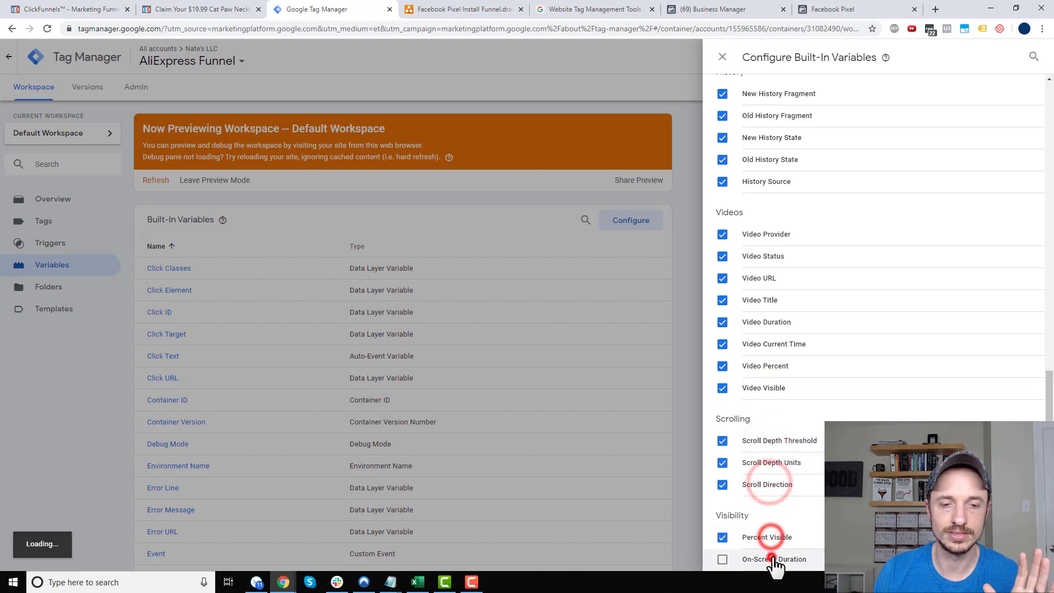
left_click(774, 560)
left_click(689, 362)
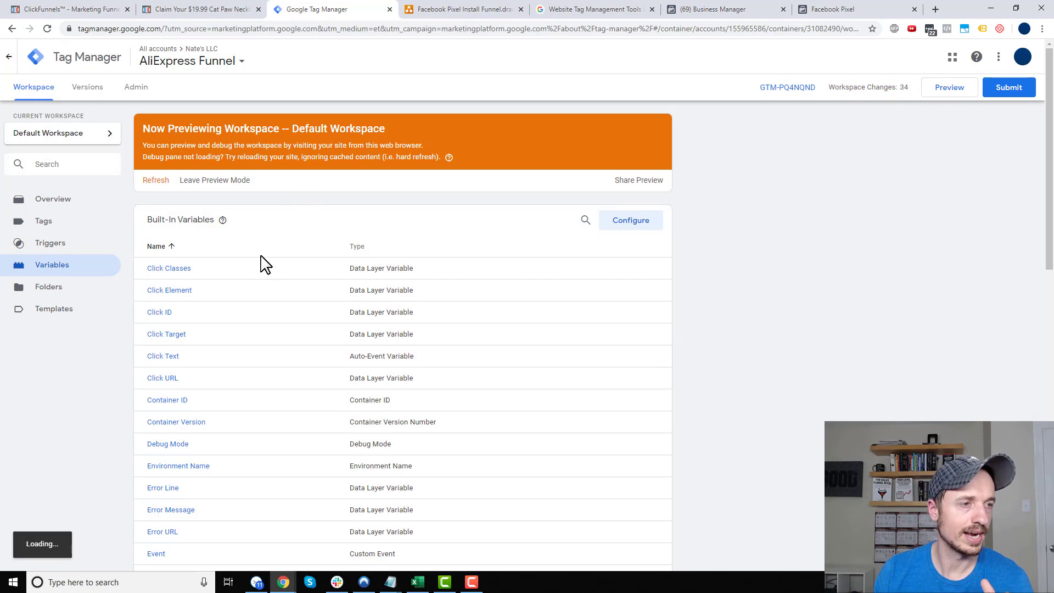
Step: Create and save a trigger named Generic Click of type Click - All Elements that fires on all clicks
left_click(76, 251)
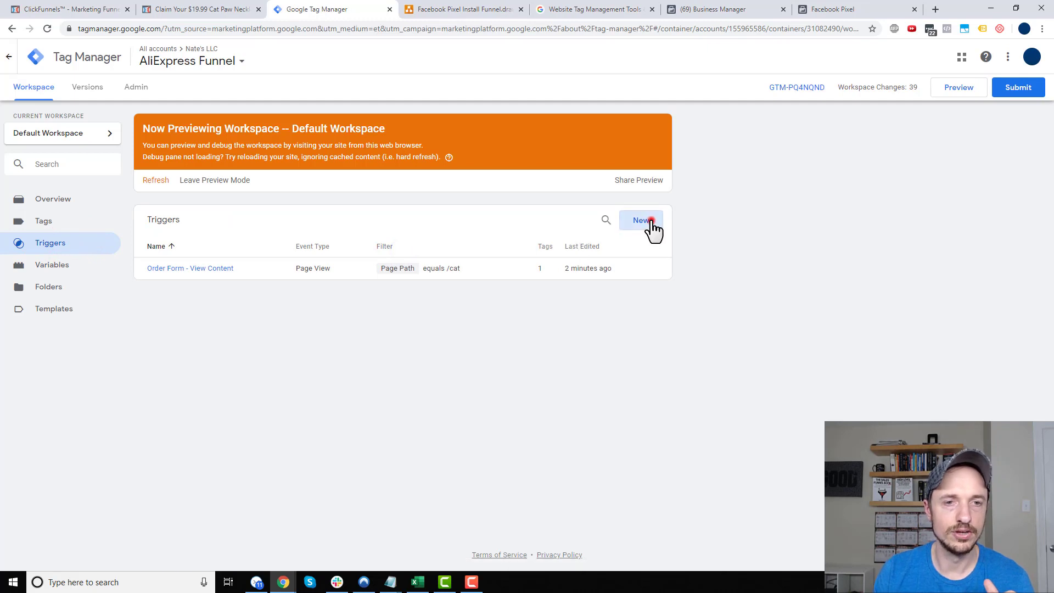
left_click(649, 224)
left_click(359, 57)
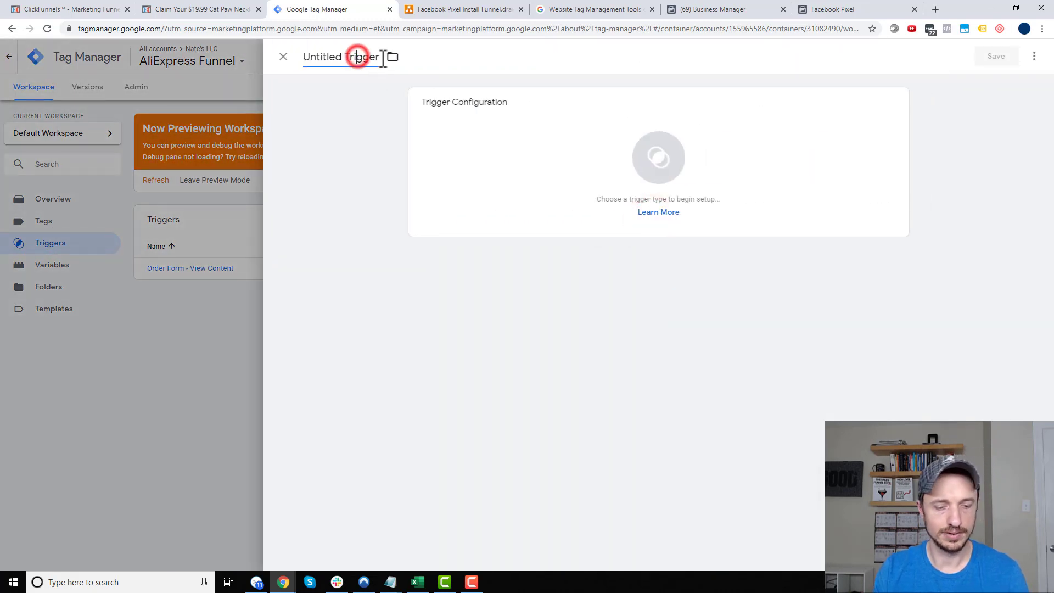
key("ctrl+a")
type("Ge")
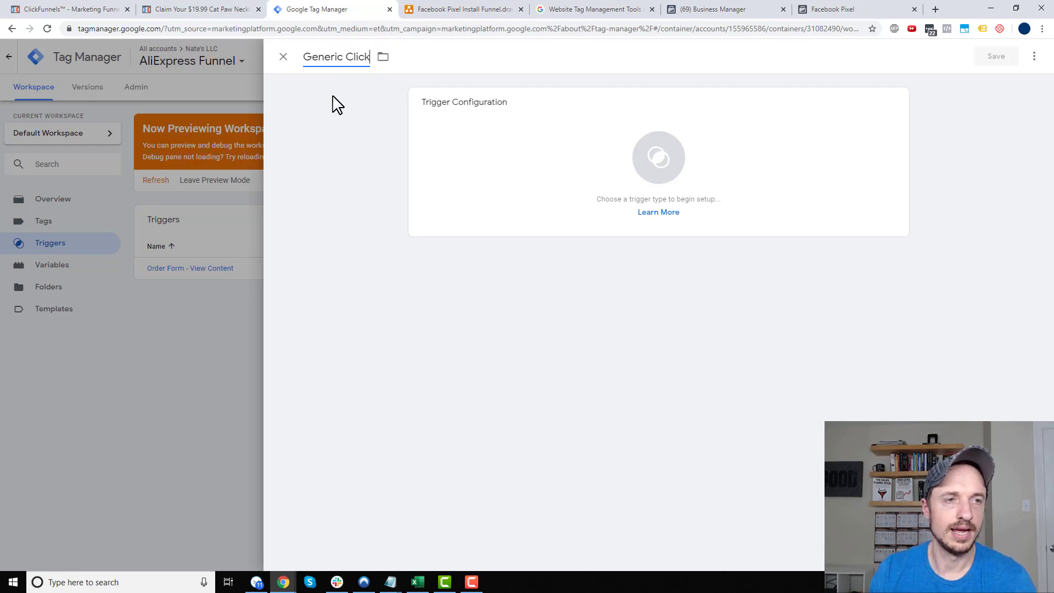
left_click(616, 141)
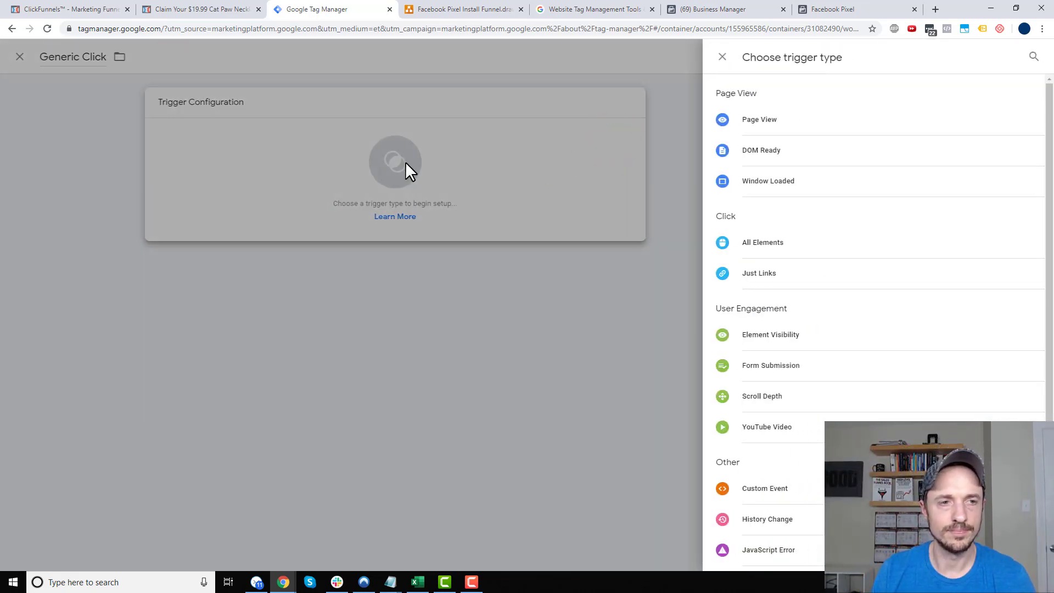
left_click(775, 244)
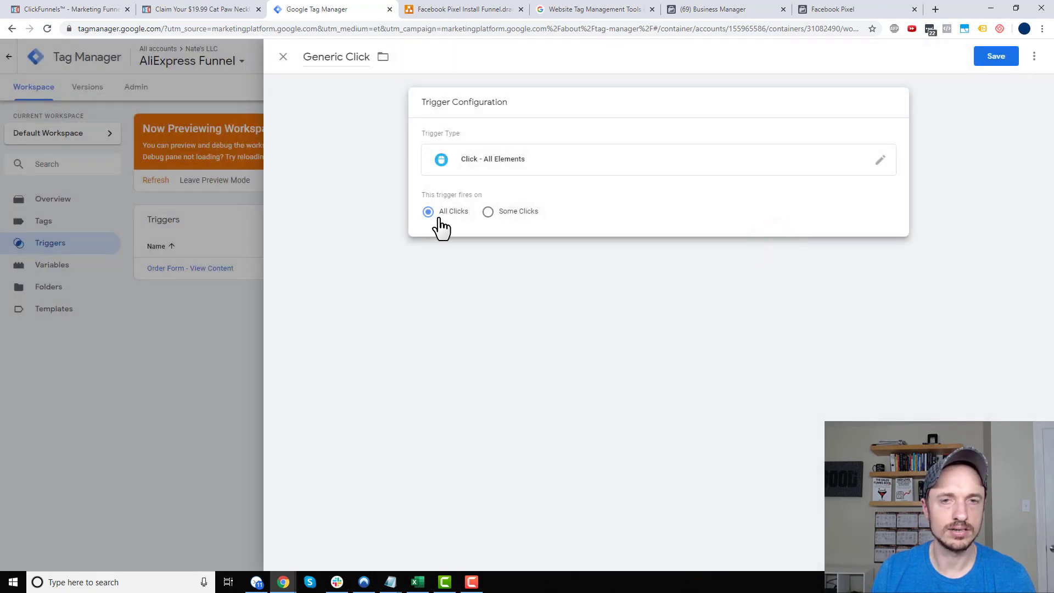
left_click(983, 61)
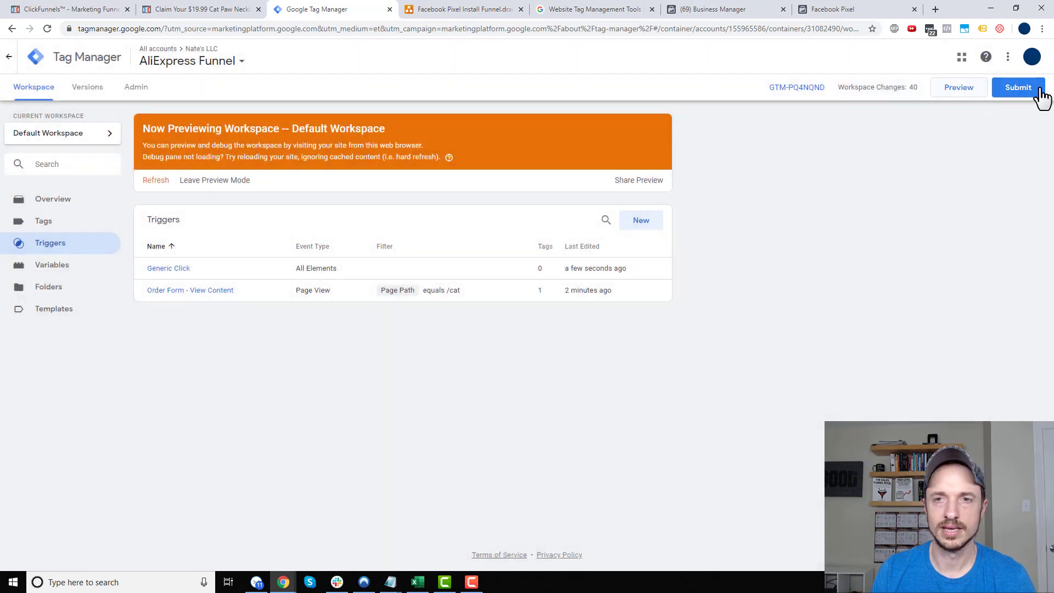
Step: Submit and publish the workspace changes as a new live version without a version name or description
left_click(1013, 88)
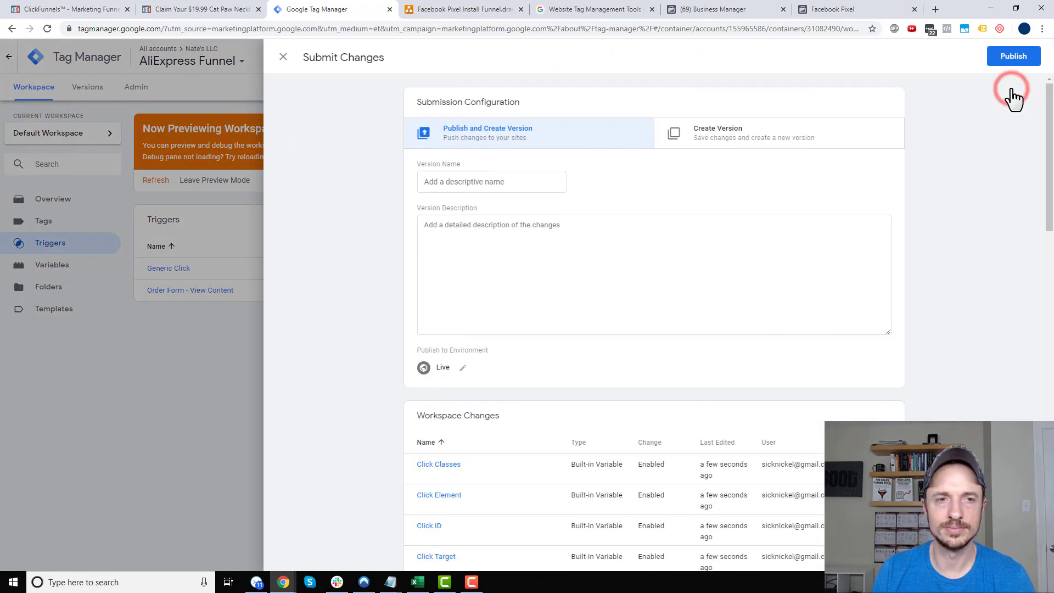
left_click(1013, 57)
left_click(673, 365)
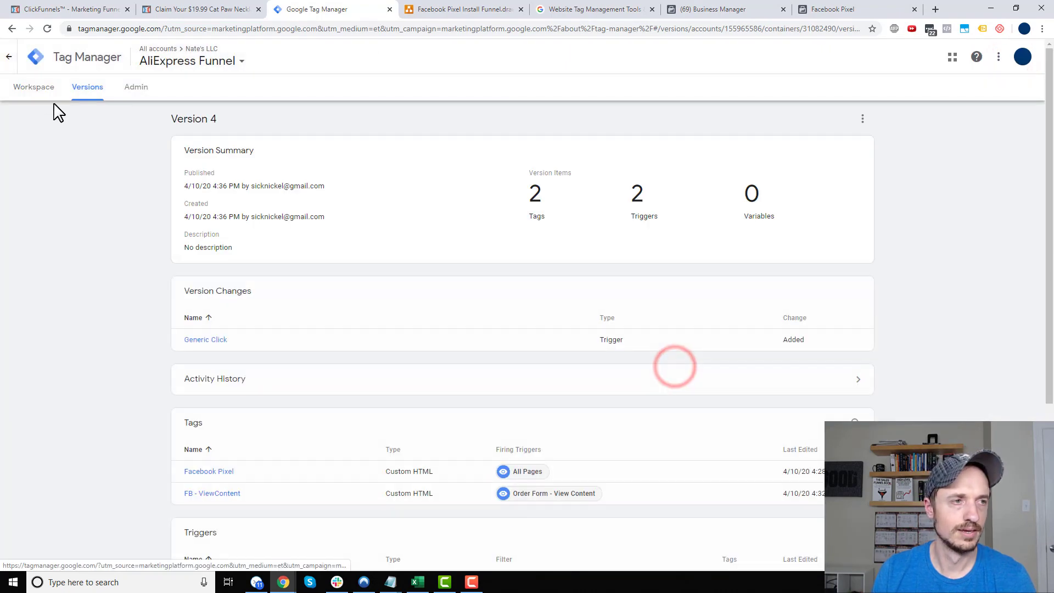
Step: Refresh the workspace preview and reload the cat paw necklace order page
left_click(39, 86)
left_click(152, 174)
left_click(201, 8)
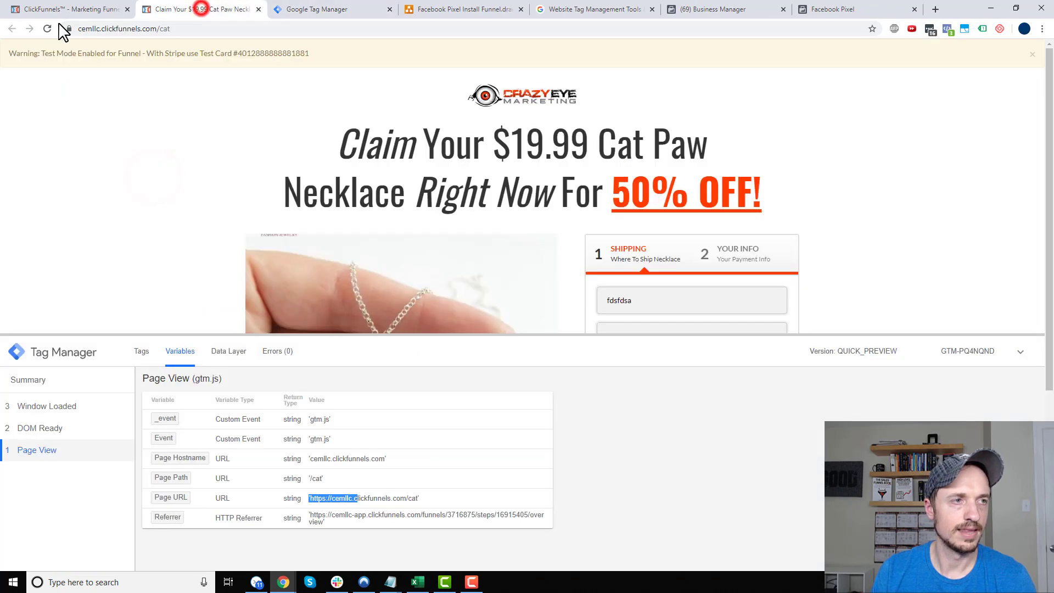
left_click(47, 28)
Step: Generate test clicks on the order page, enlarge the debug pane, and examine the tags of the newest Click event
scroll(1050, 373, "down", 2)
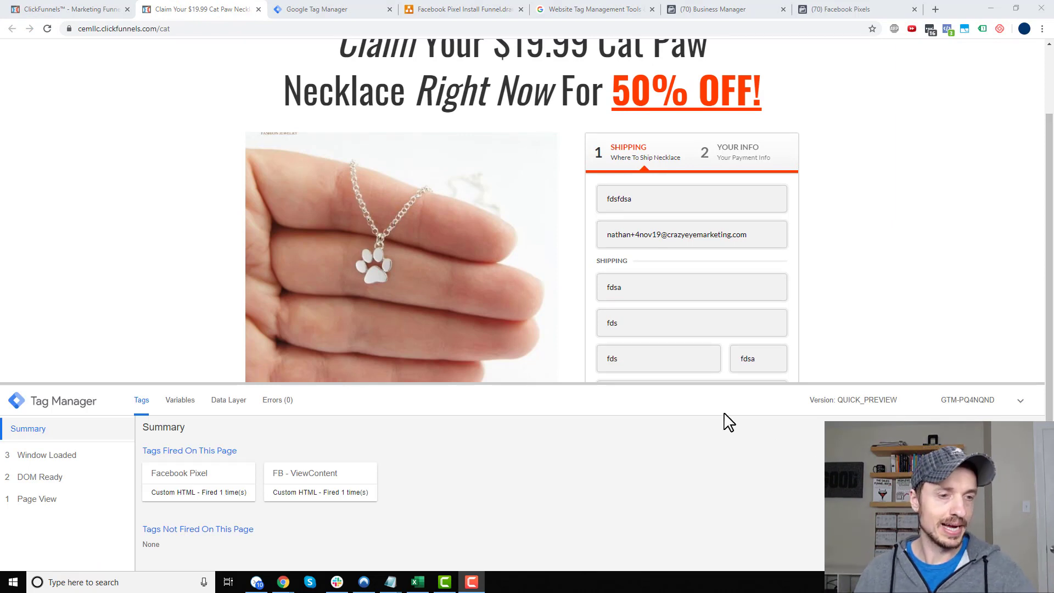
scroll(326, 277, "down", 1)
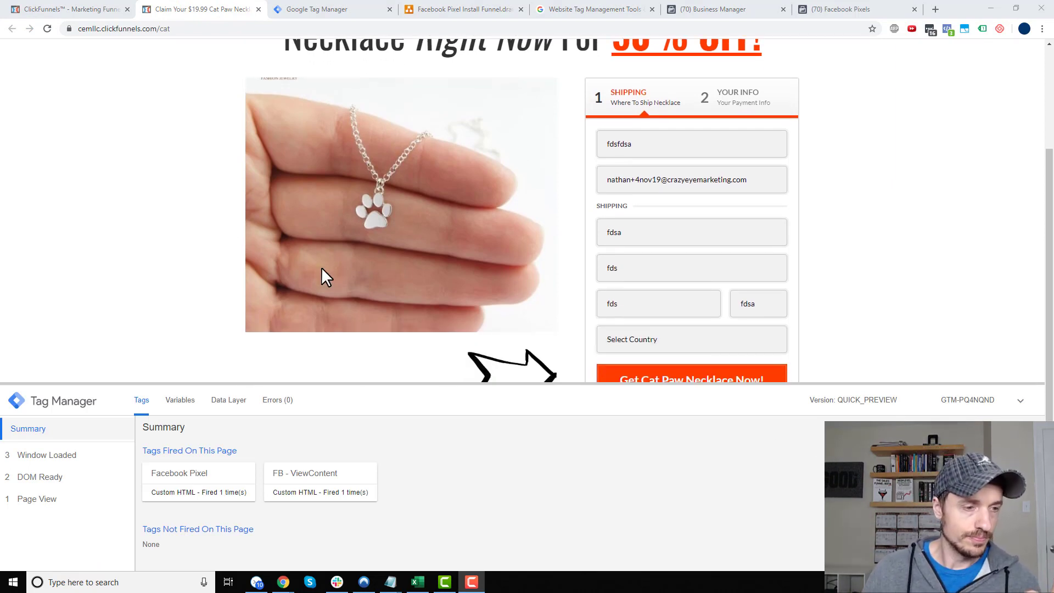
left_click(185, 209)
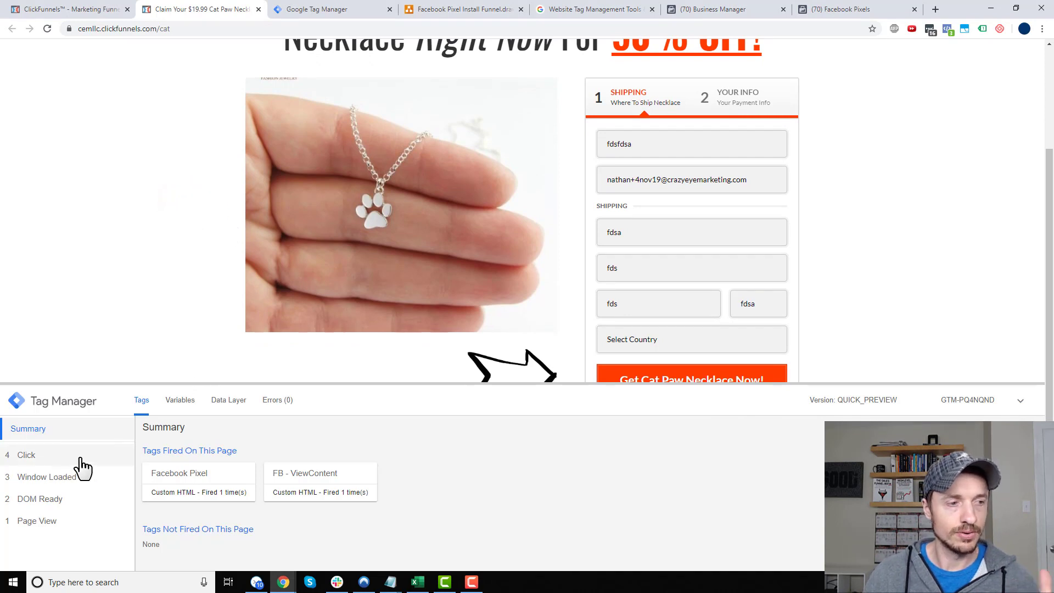
left_click(439, 218)
left_click(746, 204)
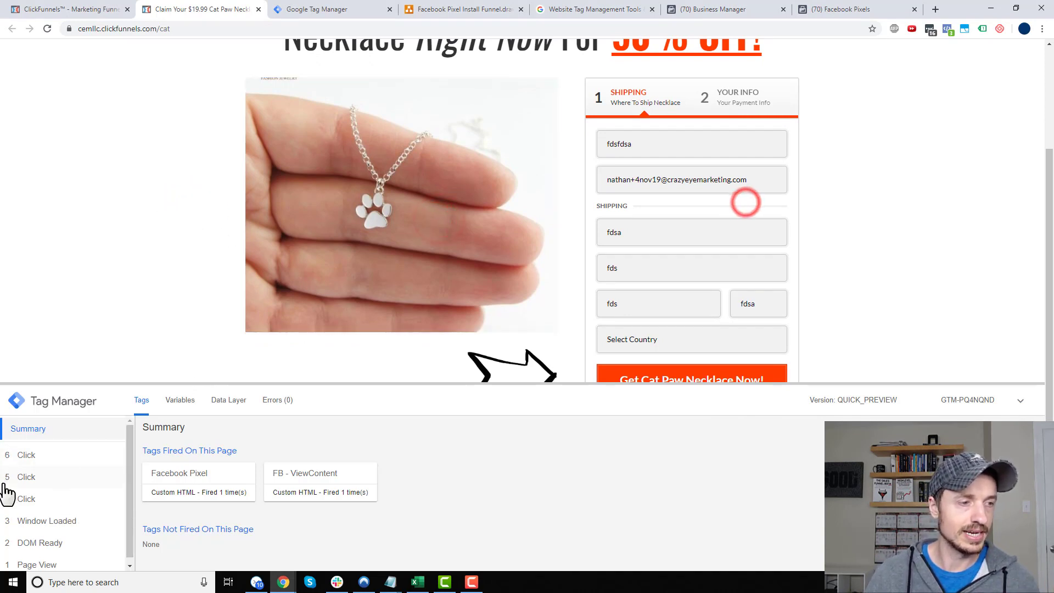
left_click_drag(129, 382, 179, 280)
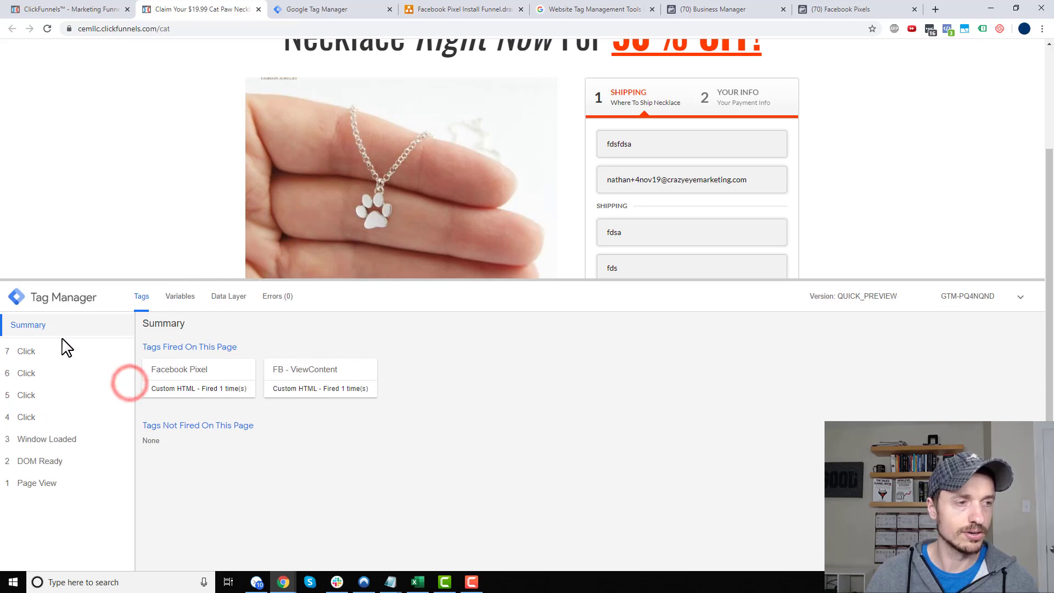
left_click(56, 353)
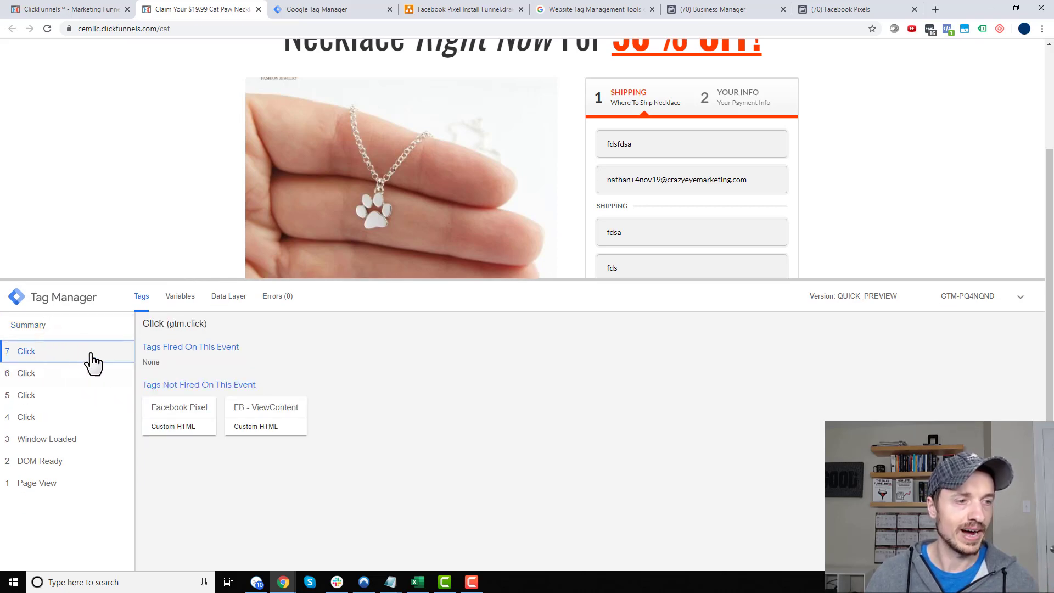
Step: Generate more test clicks on the page's image, form fields and blank areas, and show the selected Click event's variables
left_click(643, 205)
left_click(409, 173)
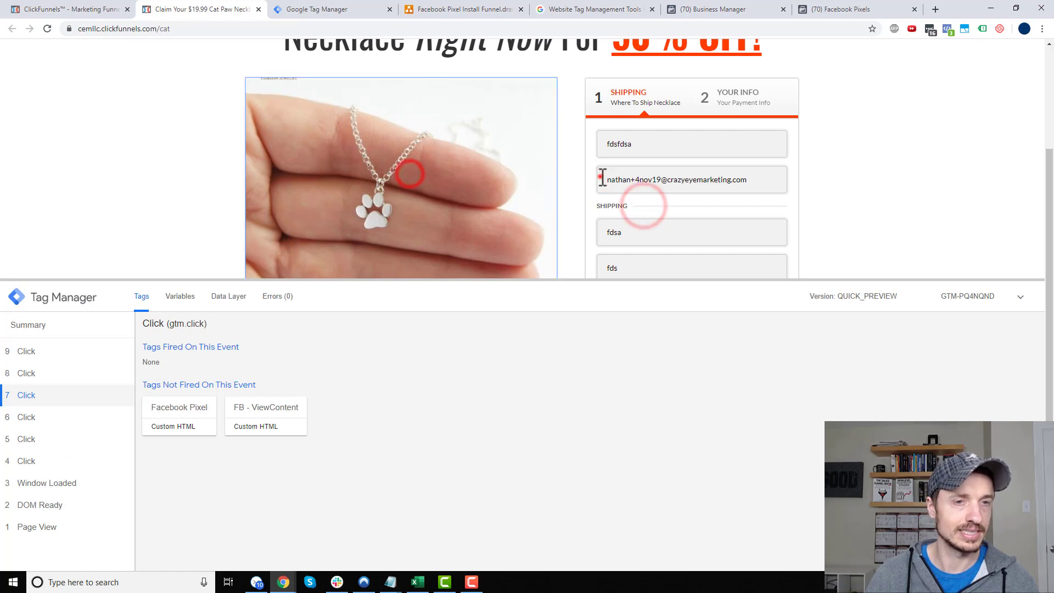
left_click(600, 177)
left_click(935, 186)
left_click(637, 132)
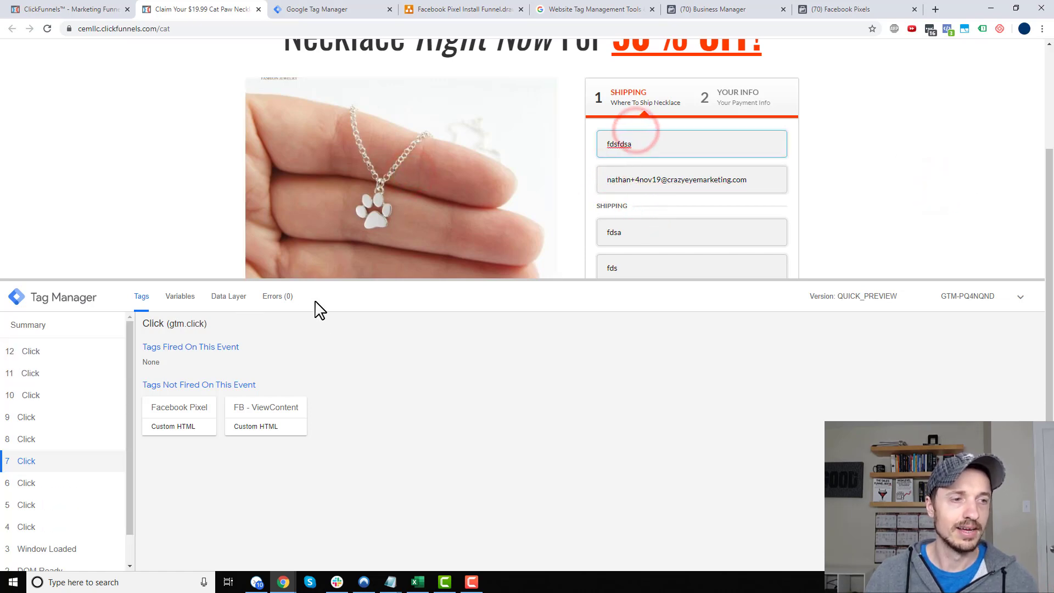
left_click(187, 301)
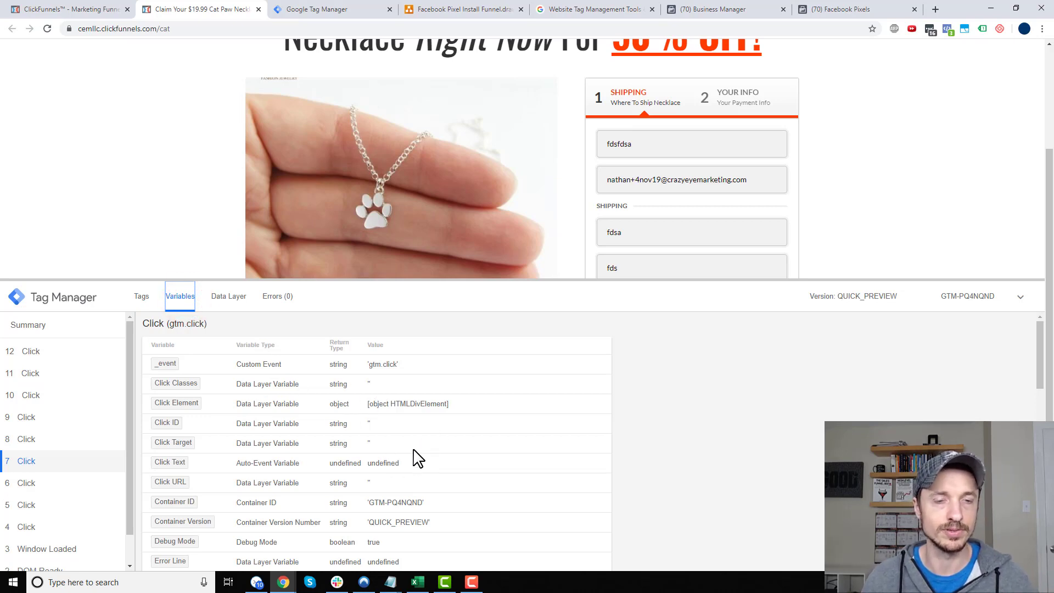
Step: Generate clicks on the Get Cat Paw Necklace Now! button and the necklace image, examining each Click event's variable values
scroll(543, 227, "down", 2)
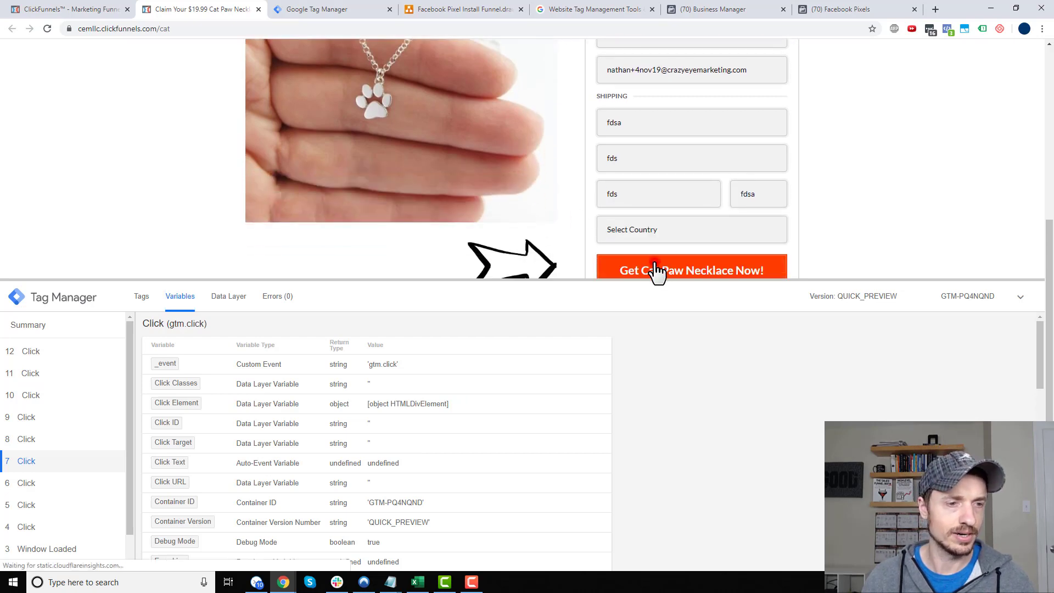
left_click(659, 267)
left_click(52, 351)
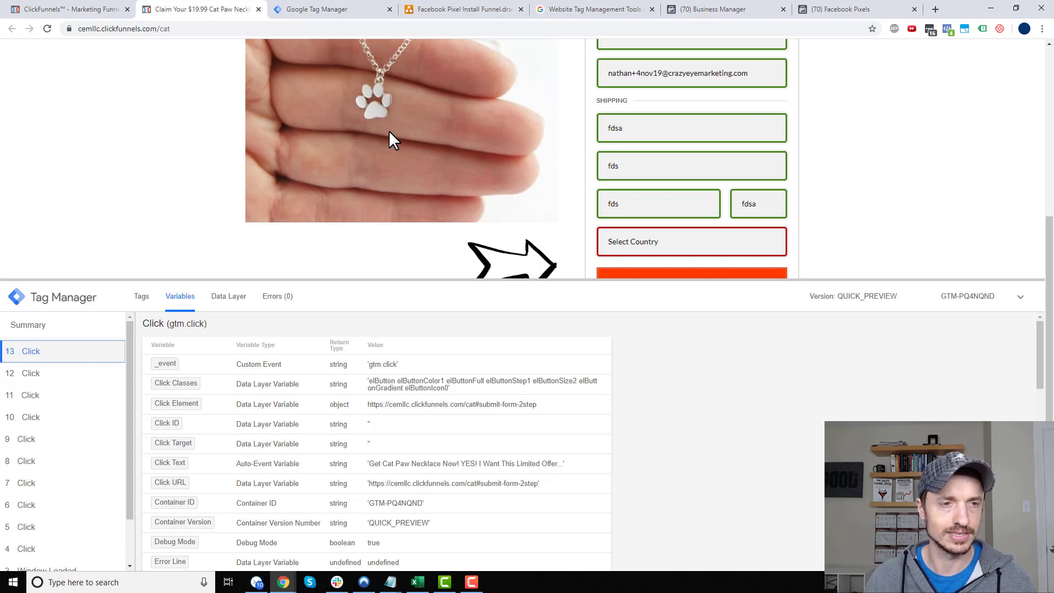
left_click(377, 145)
left_click(49, 354)
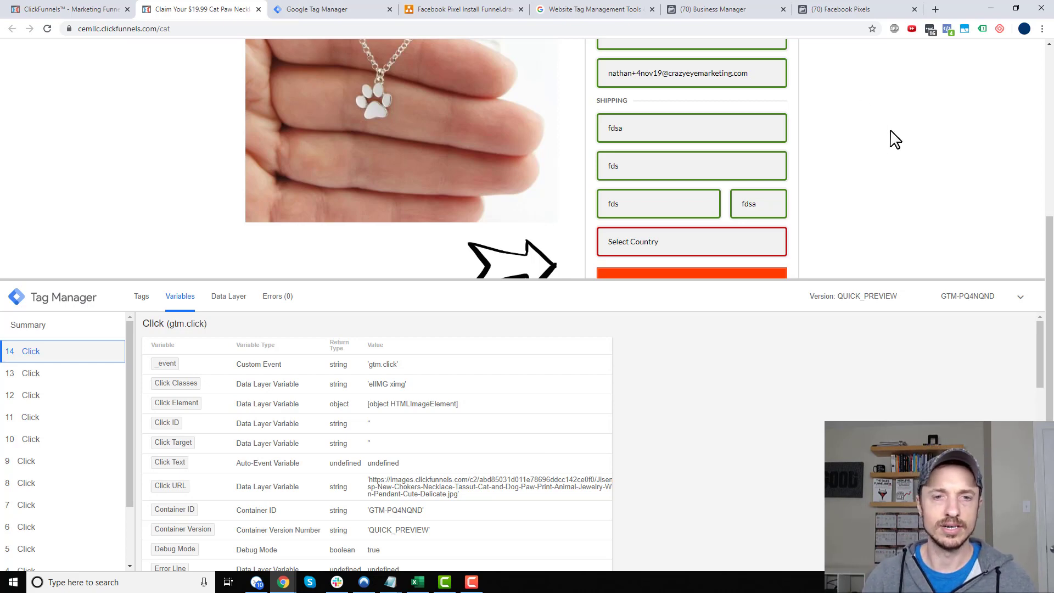
Step: Review the Order Form Page's Add To Cart event in the funnel diagram and examine the matching Get Cat Paw Necklace Now! button
scroll(878, 159, "down", 1)
left_click(461, 9)
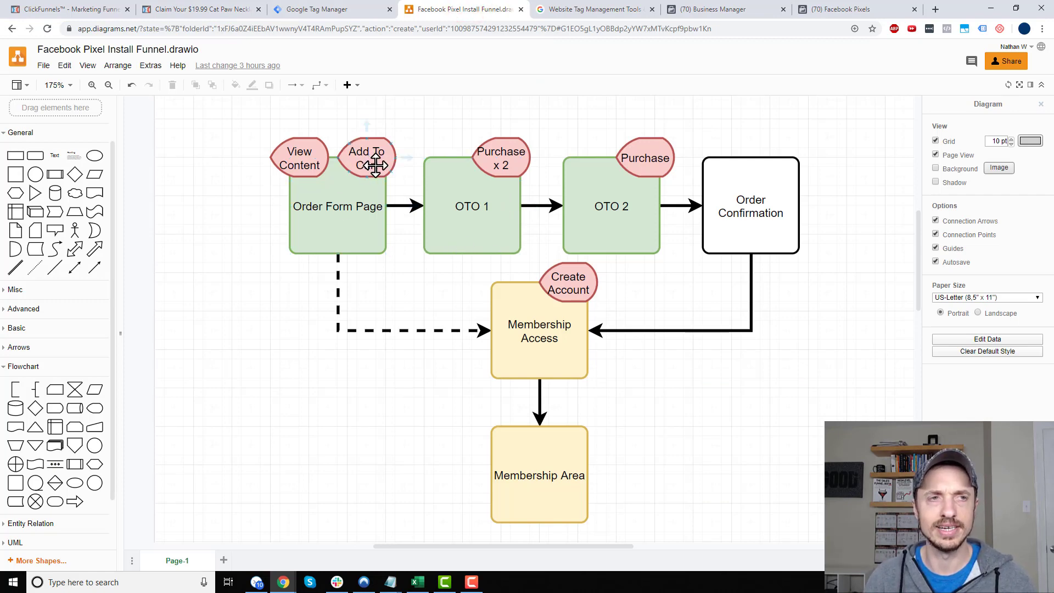
left_click(222, 10)
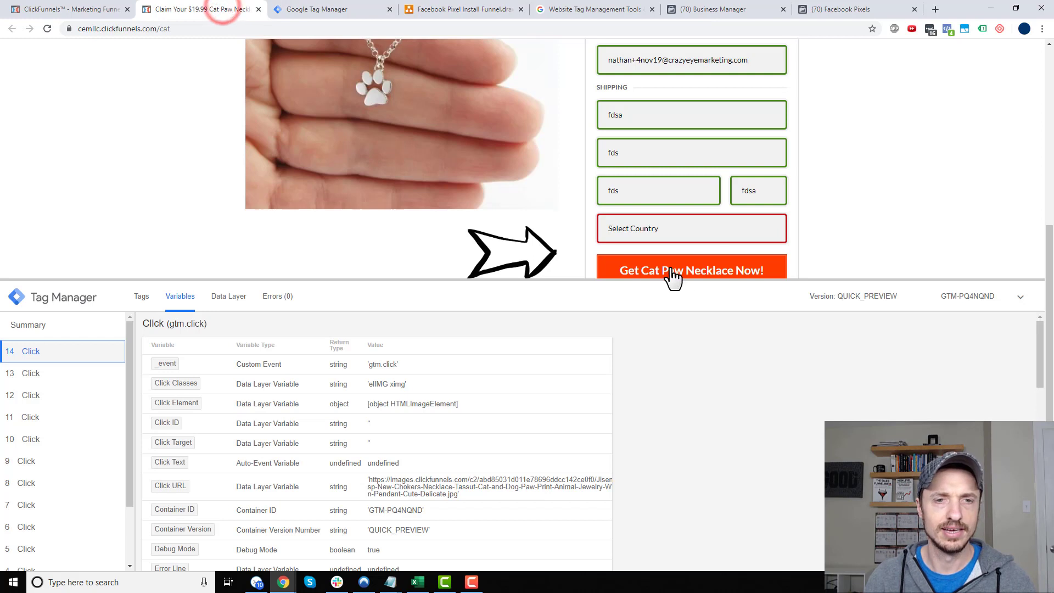
left_click_drag(719, 280, 723, 370)
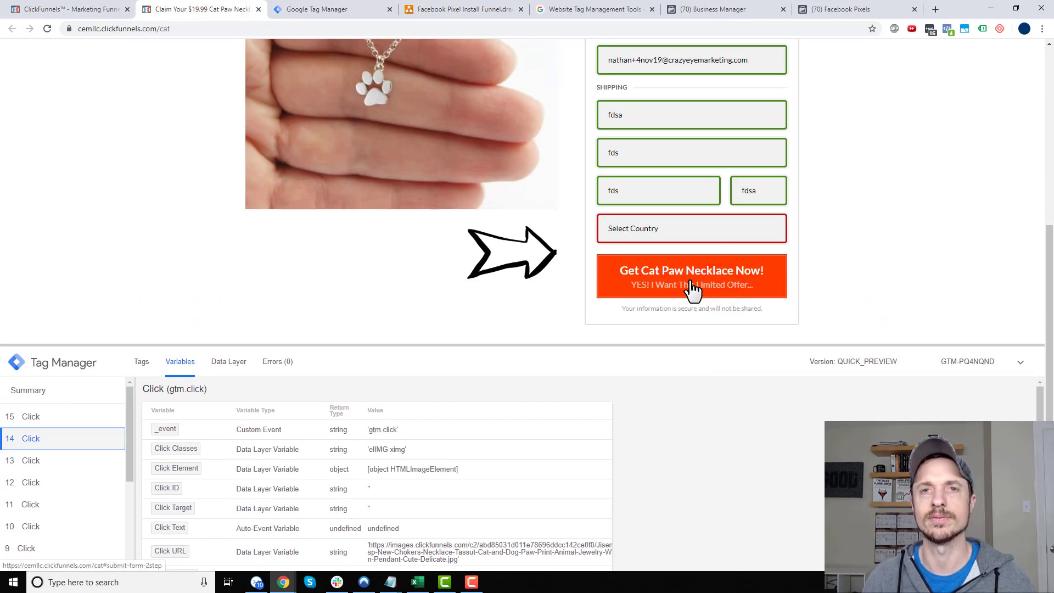
scroll(677, 125, "up", 1)
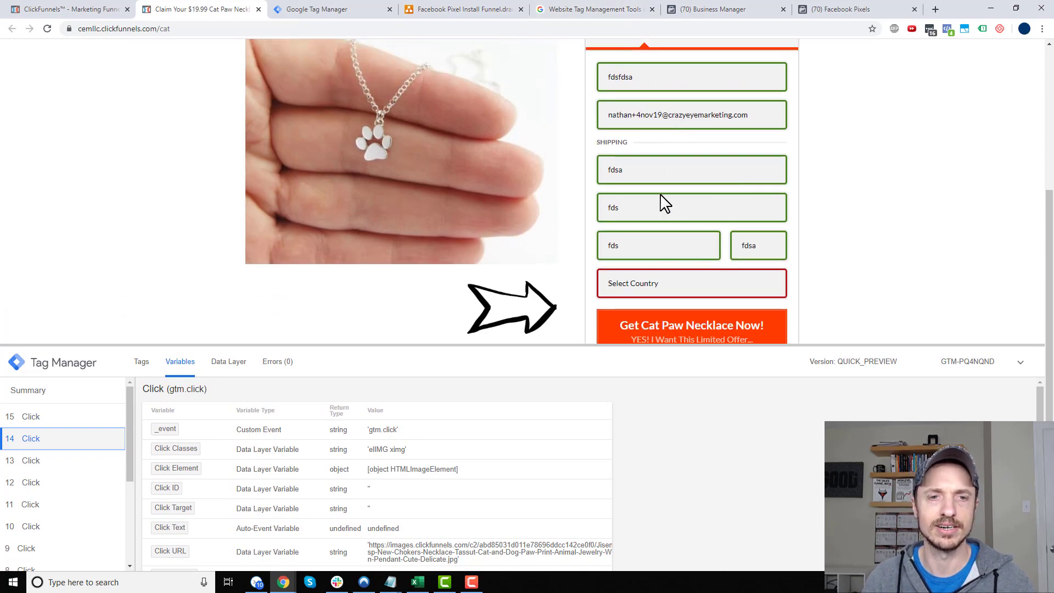
scroll(656, 311, "down", 1)
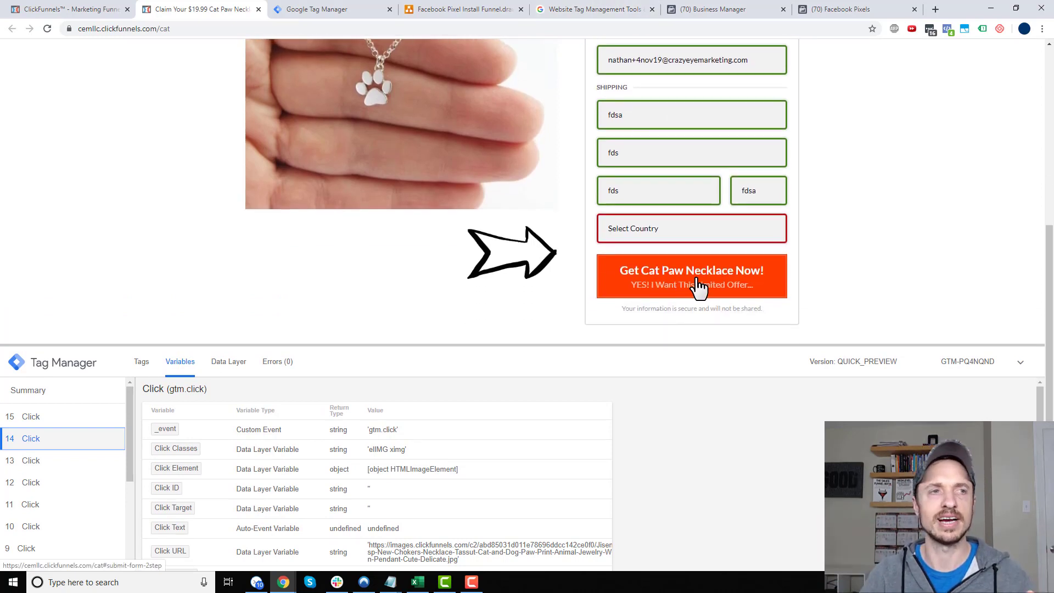
Step: Switch to Facebook Events Manager and open the manual event code instructions in the Facebook Course v4 pixel's setup
left_click(338, 16)
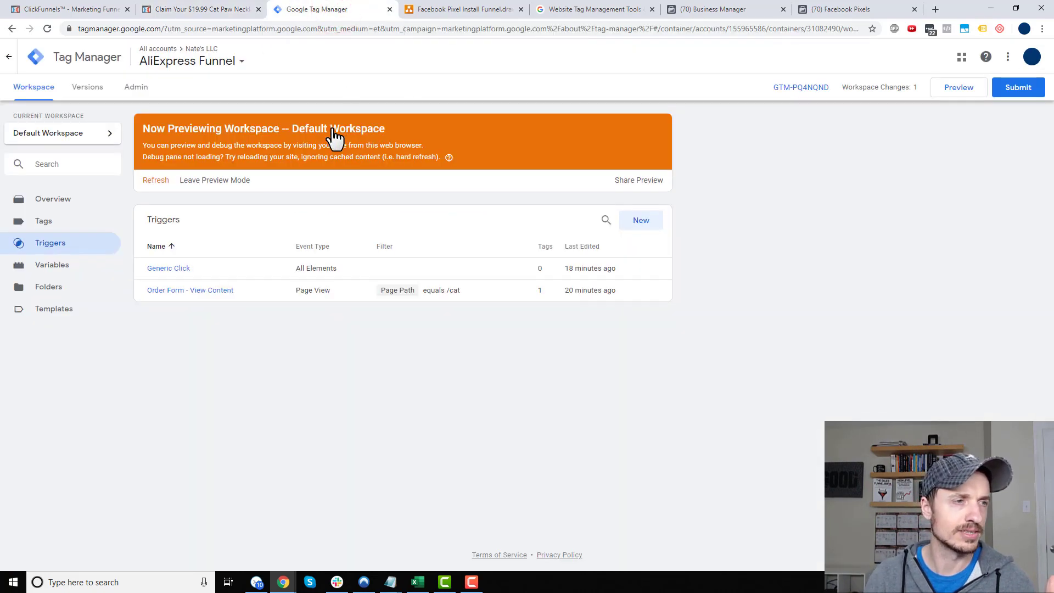
left_click(93, 229)
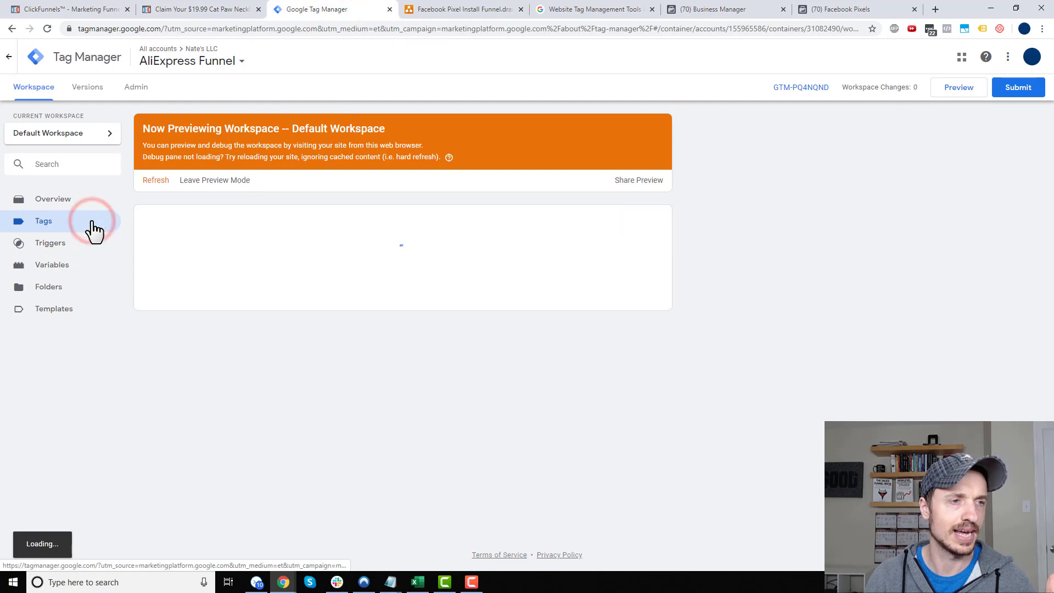
left_click(867, 12)
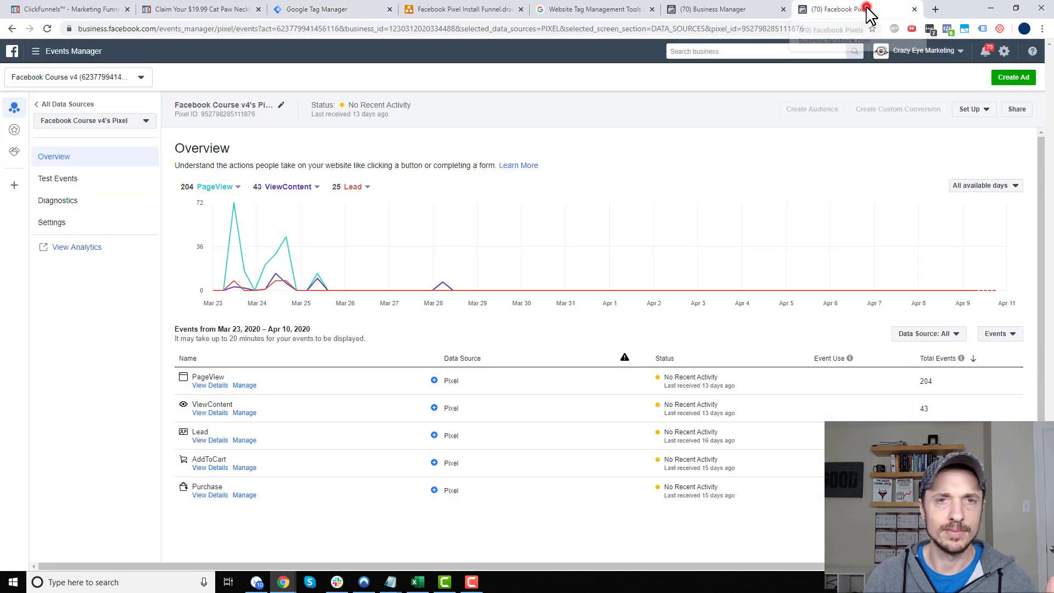
left_click(742, 12)
left_click(817, 12)
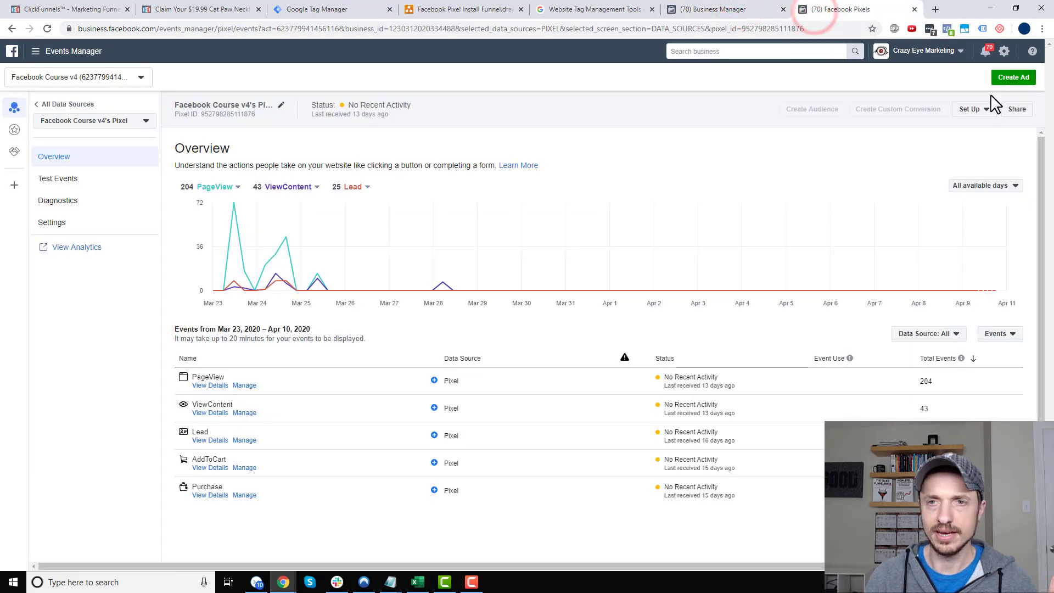
left_click(969, 109)
left_click(975, 126)
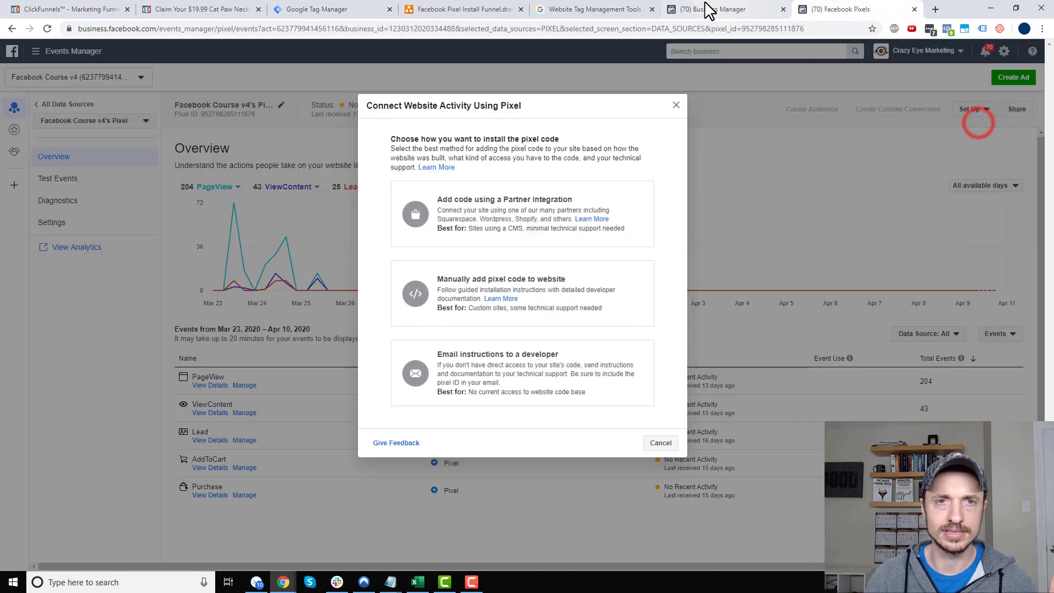
left_click(483, 296)
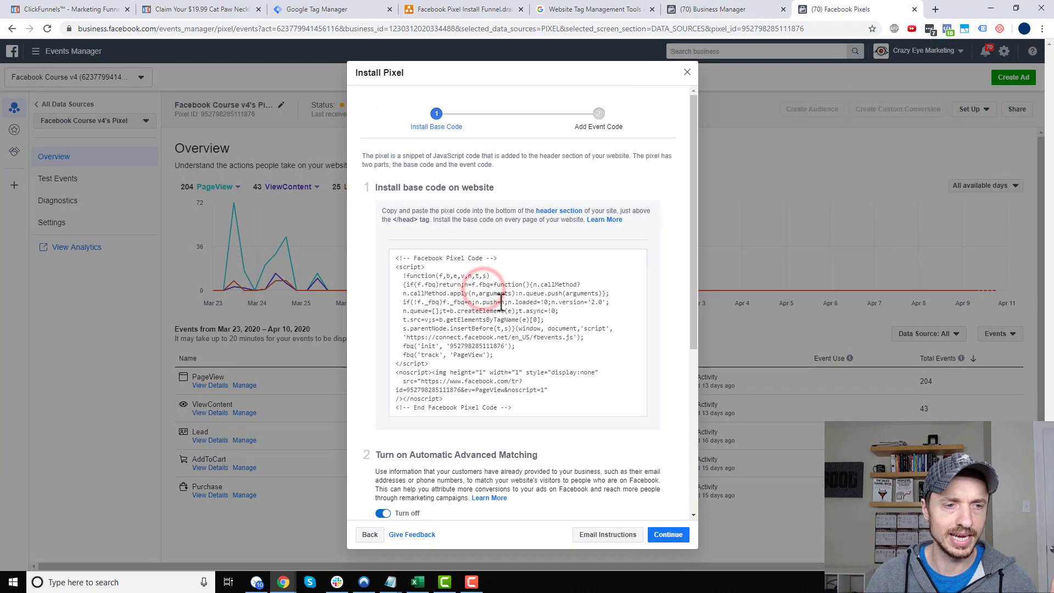
scroll(481, 293, "down", 5)
left_click(668, 534)
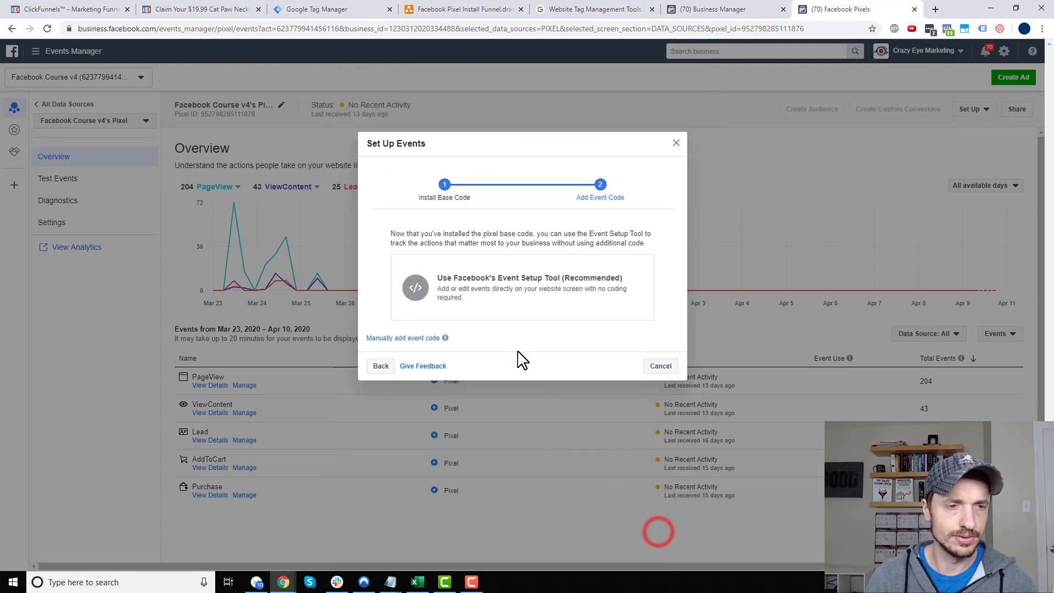
left_click(396, 339)
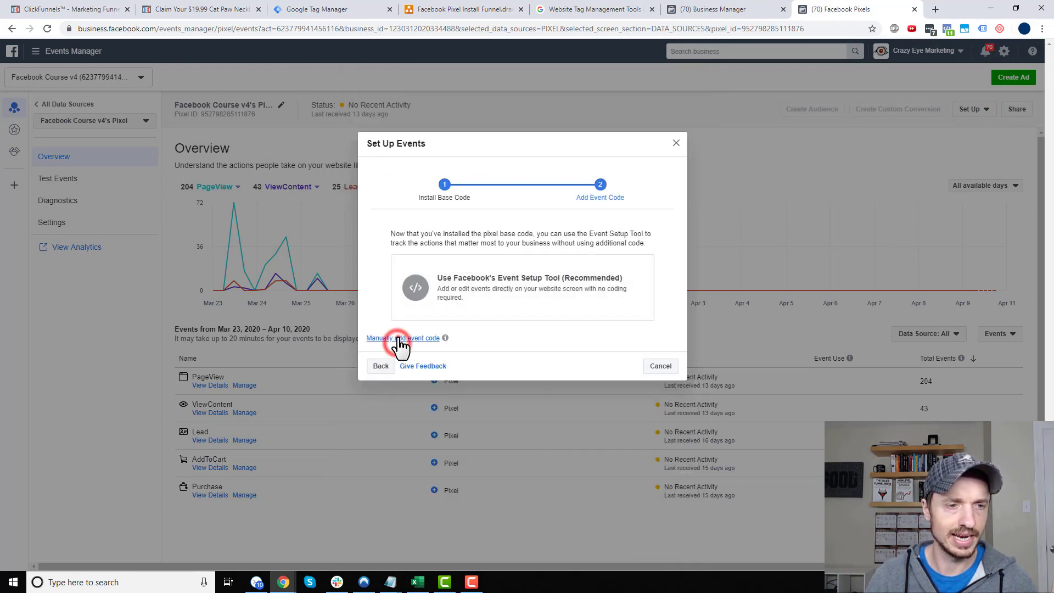
Step: Copy the Add to Cart page-load event code from the Ecommerce and Retail events, without any event parameters
scroll(490, 312, "down", 2)
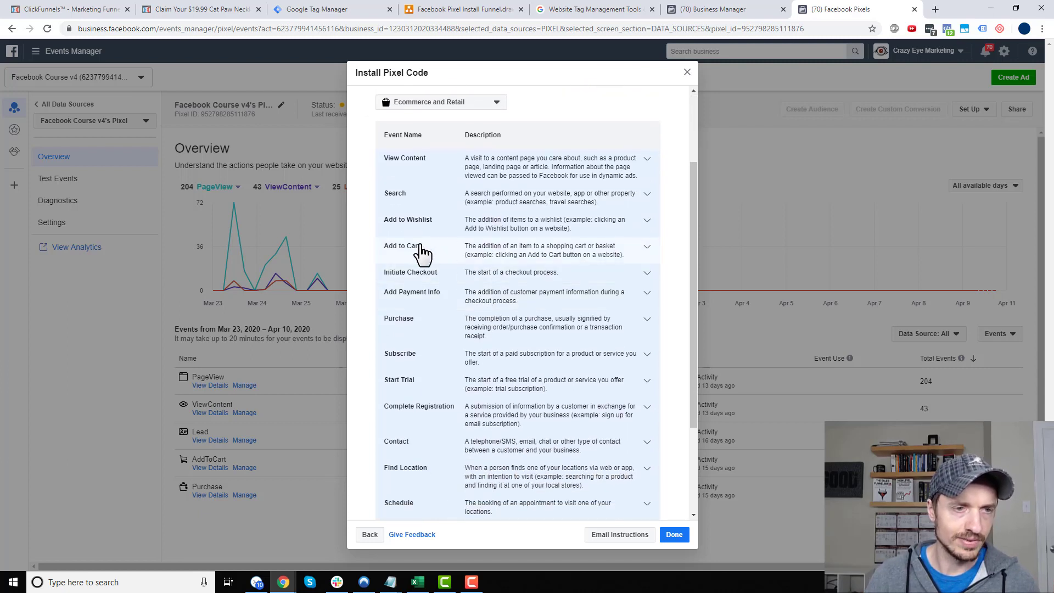
left_click(463, 104)
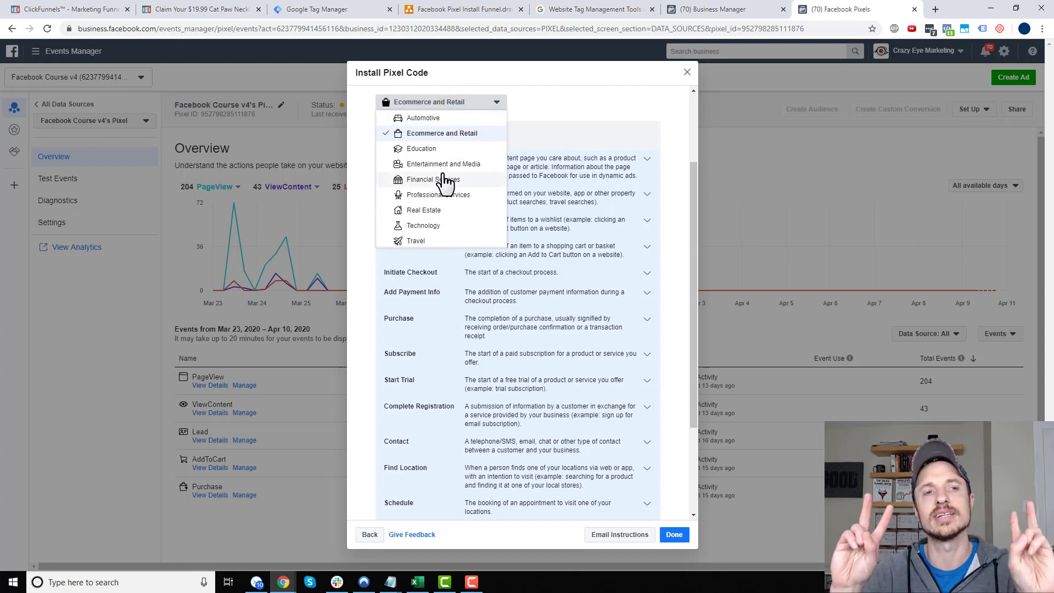
left_click(447, 137)
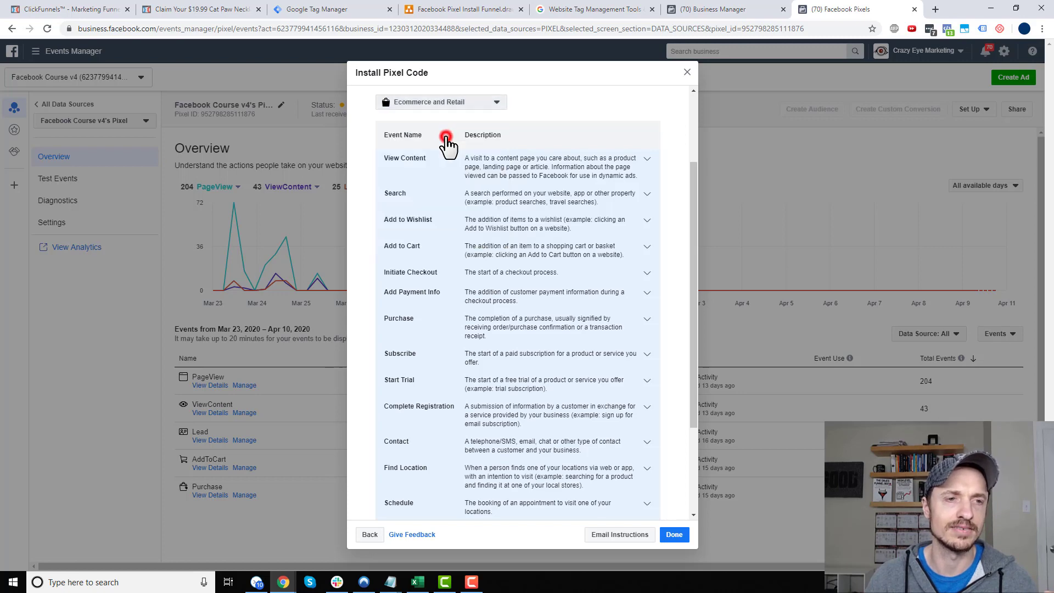
left_click(407, 253)
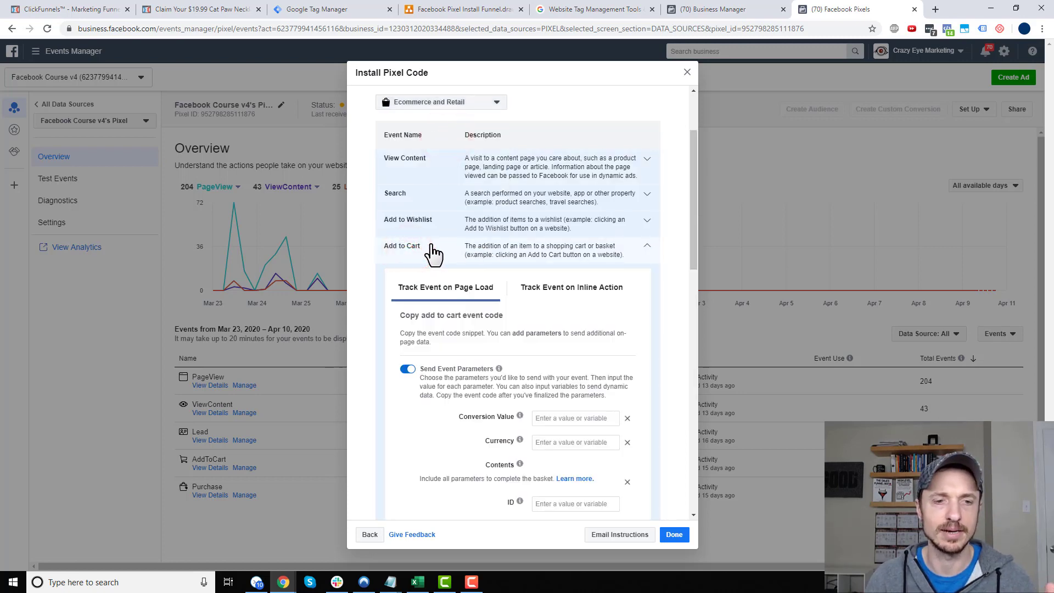
scroll(434, 253, "down", 7)
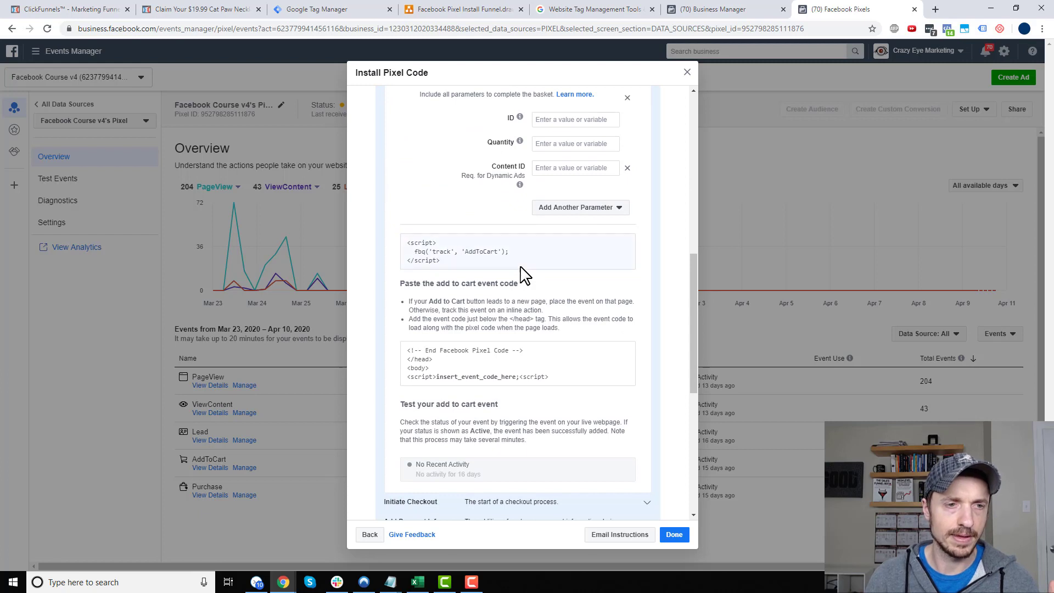
left_click(528, 257)
scroll(530, 275, "up", 2)
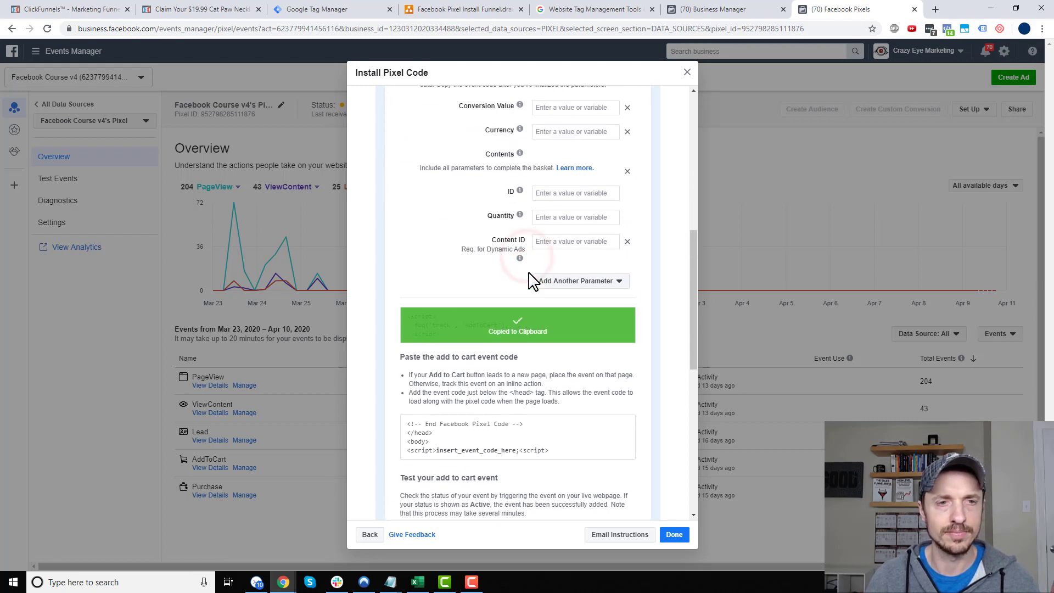
scroll(531, 282, "up", 3)
scroll(527, 247, "down", 1)
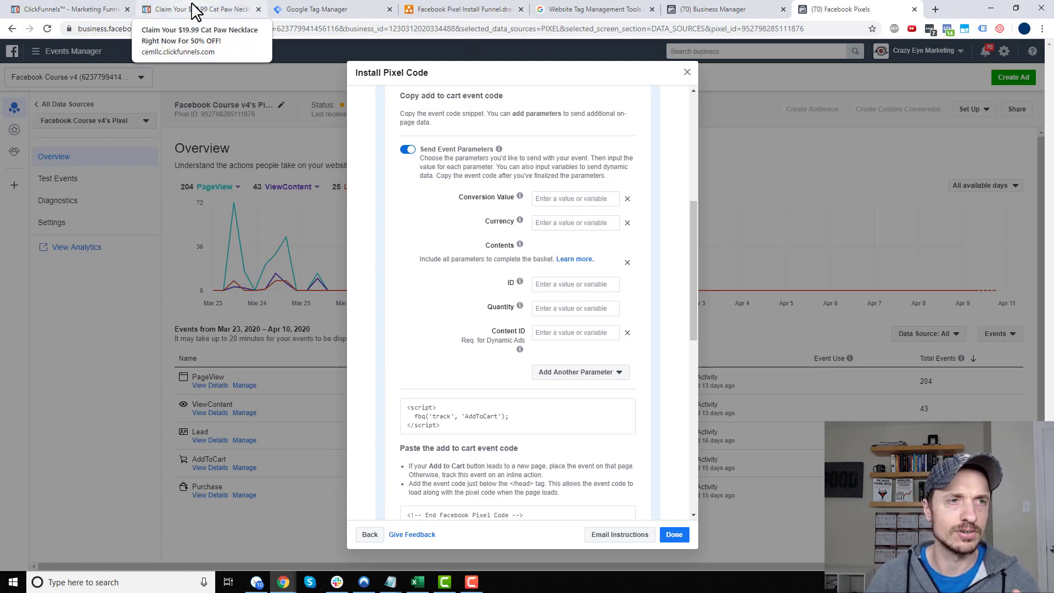
Step: Switch to Google Tag Manager and start a new tag named FB - AddToCart
left_click(312, 9)
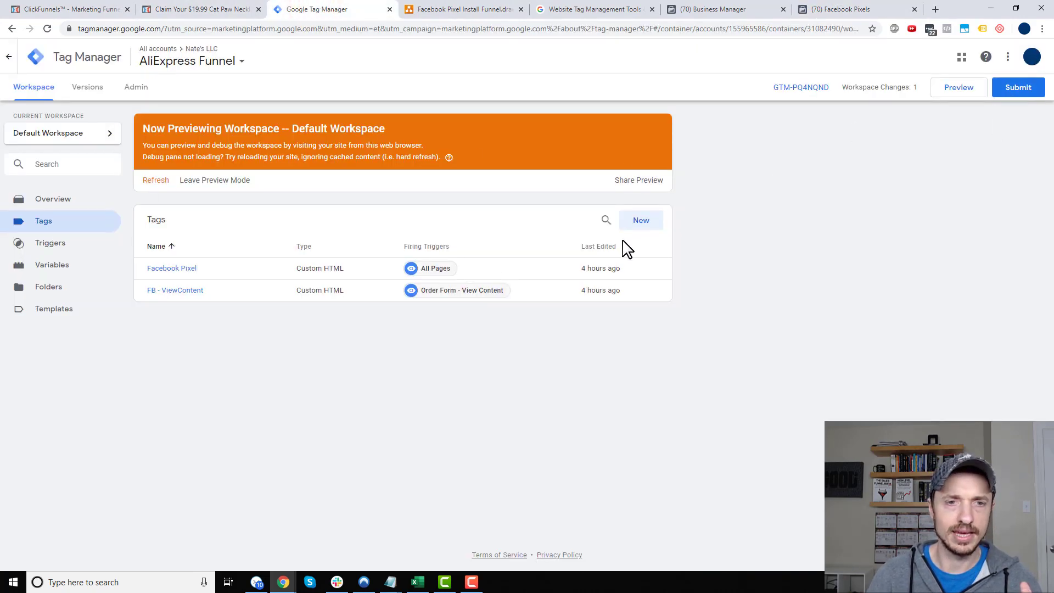
left_click(637, 222)
left_click(326, 58)
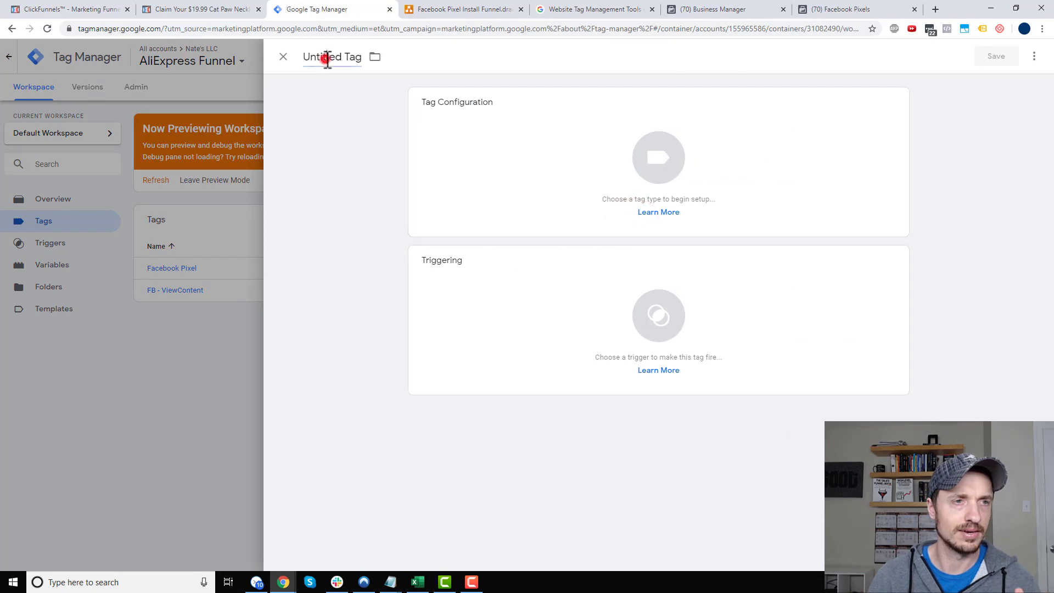
triple_click(327, 58)
key("ctrl+s")
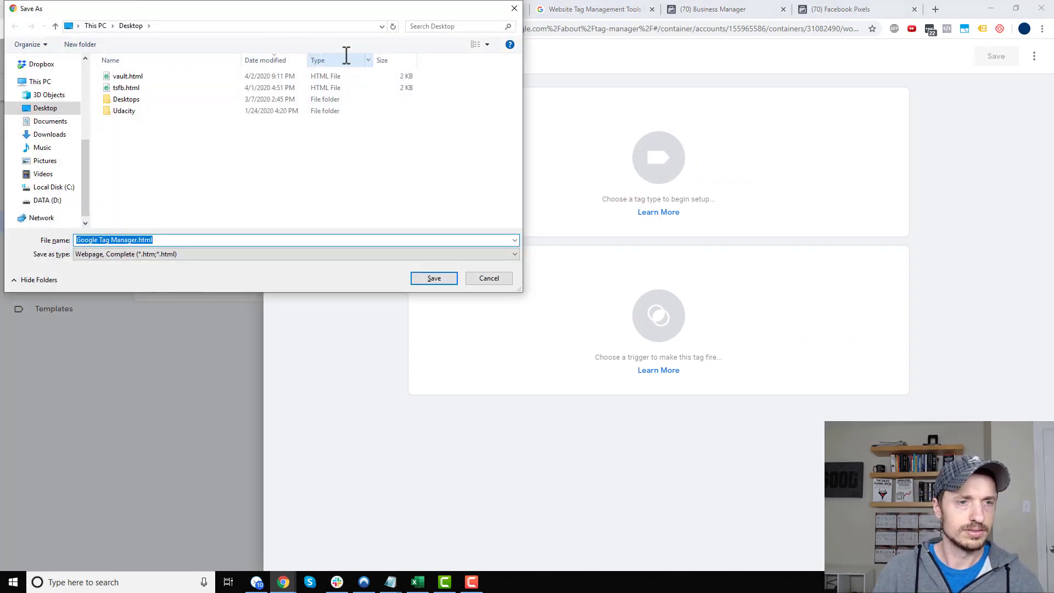
left_click(495, 278)
type("F")
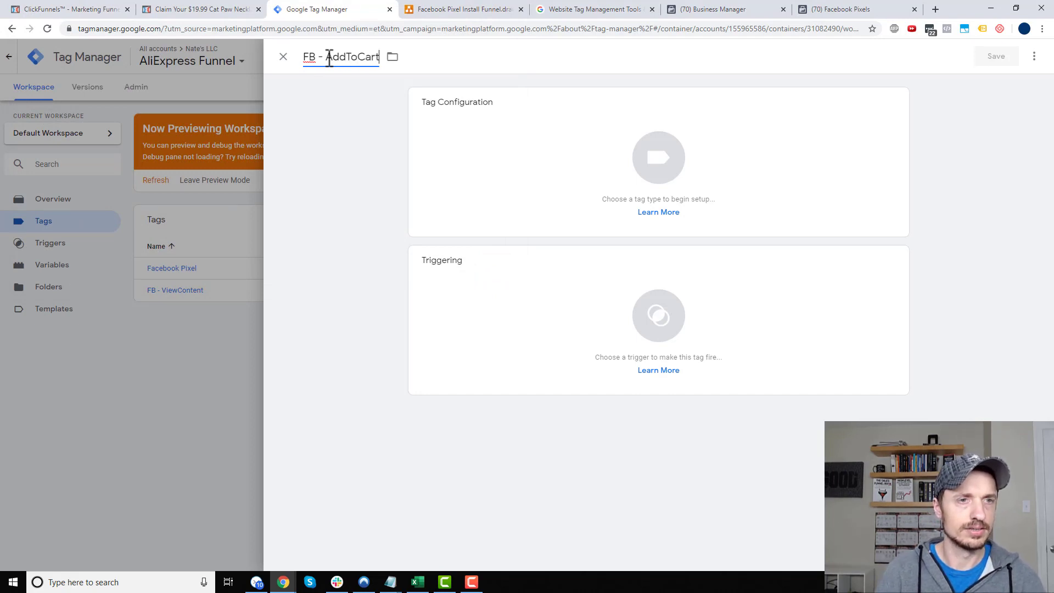
type("B - AddToCart")
Step: Make the tag a Custom HTML tag containing the copied AddToCart event script, and save it without a trigger
left_click(606, 158)
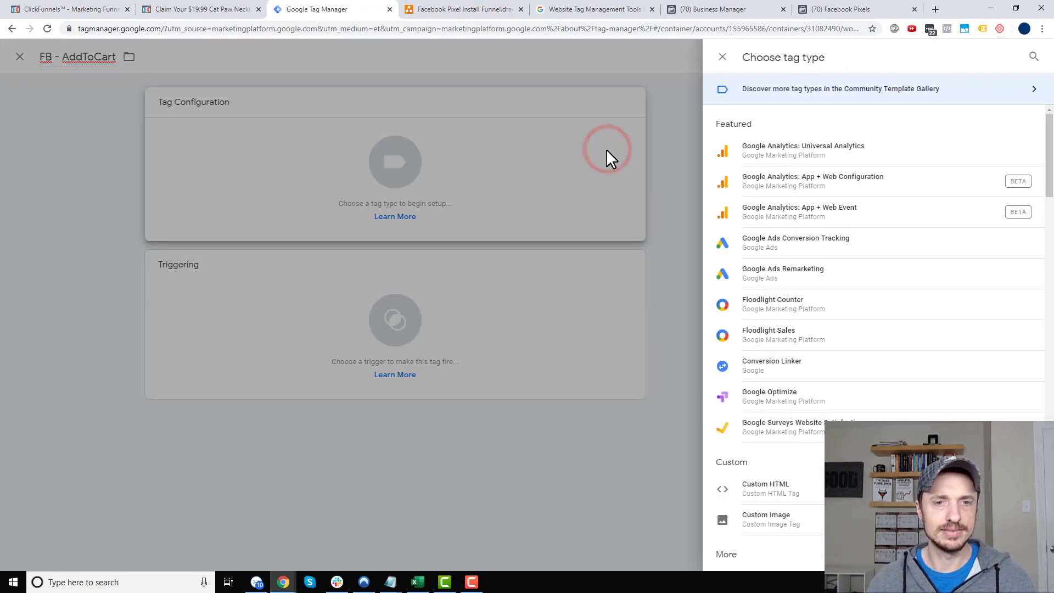
left_click(795, 486)
left_click(469, 220)
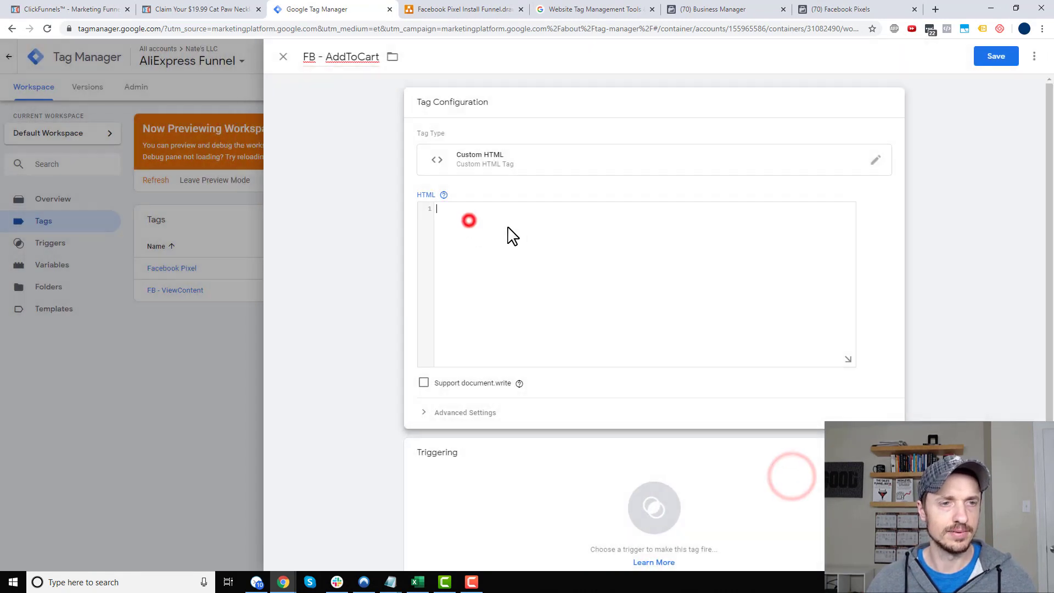
key("ctrl+v")
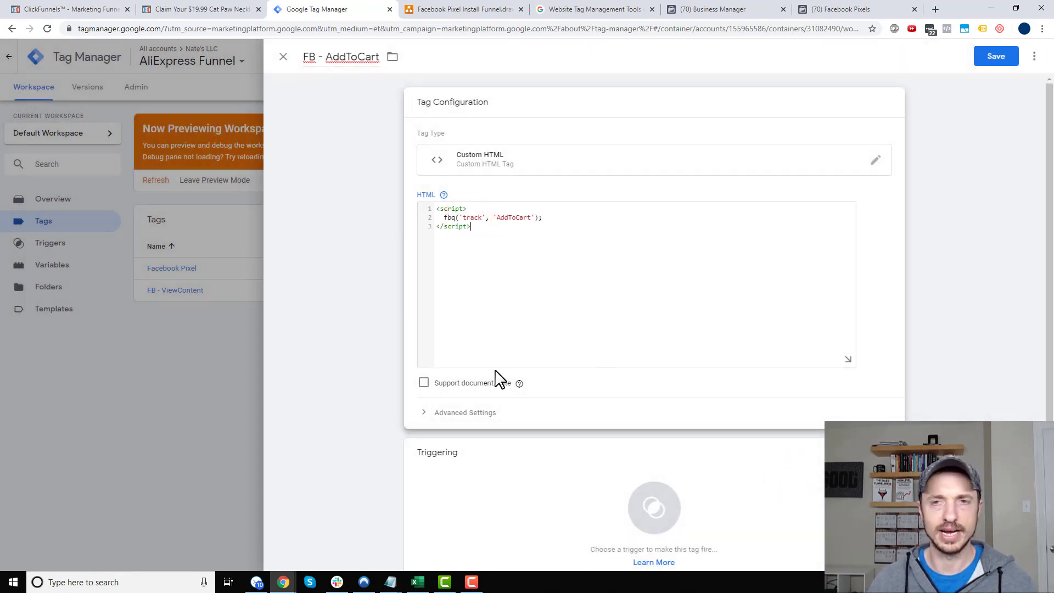
left_click(995, 58)
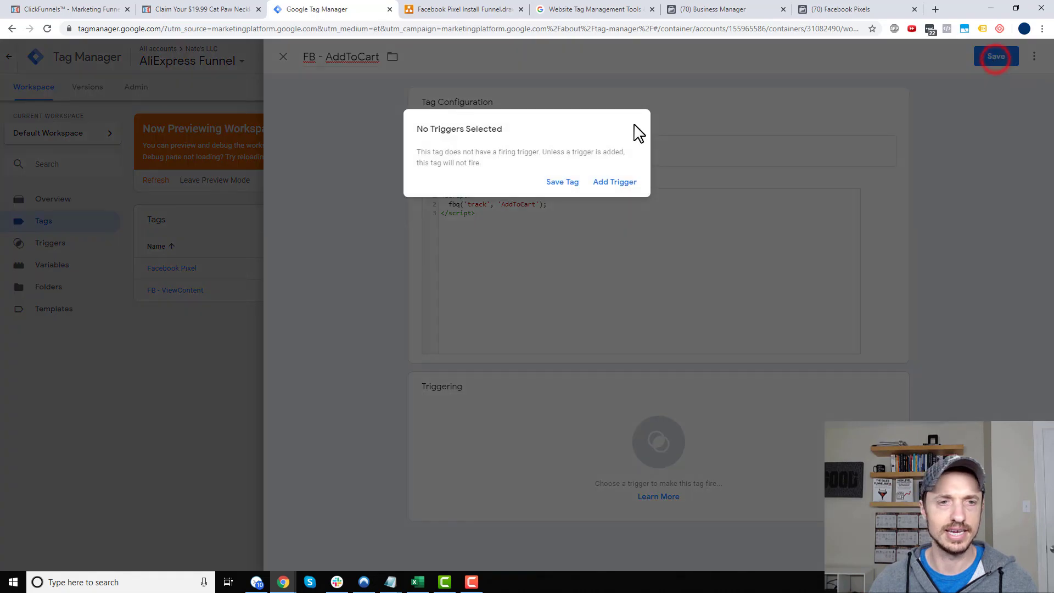
left_click(561, 183)
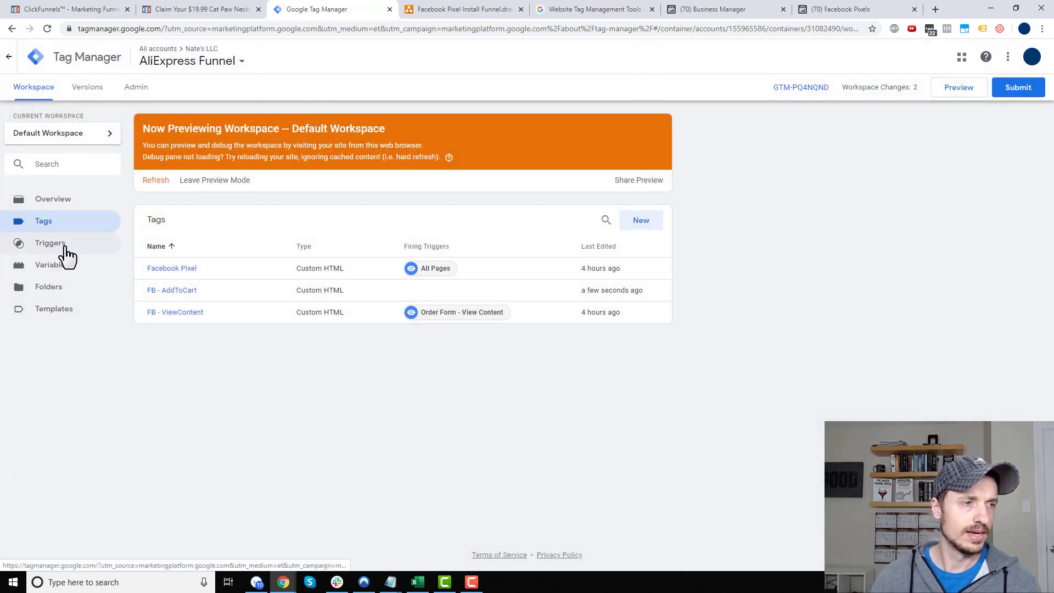
Step: Create a new trigger named Order Form - AddToCart with the trigger type Click - All Elements
left_click(65, 247)
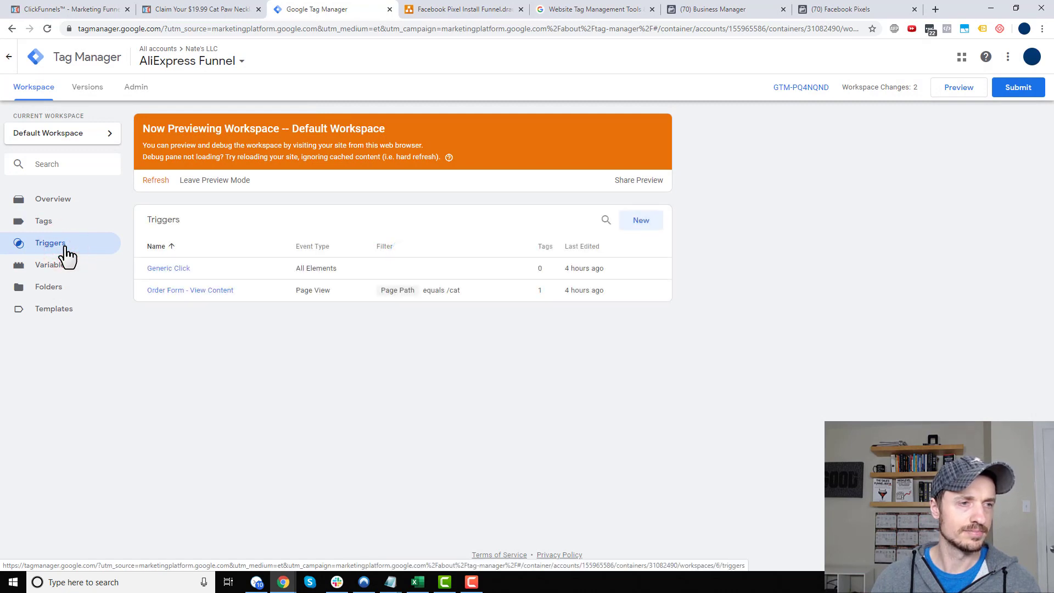
left_click(642, 220)
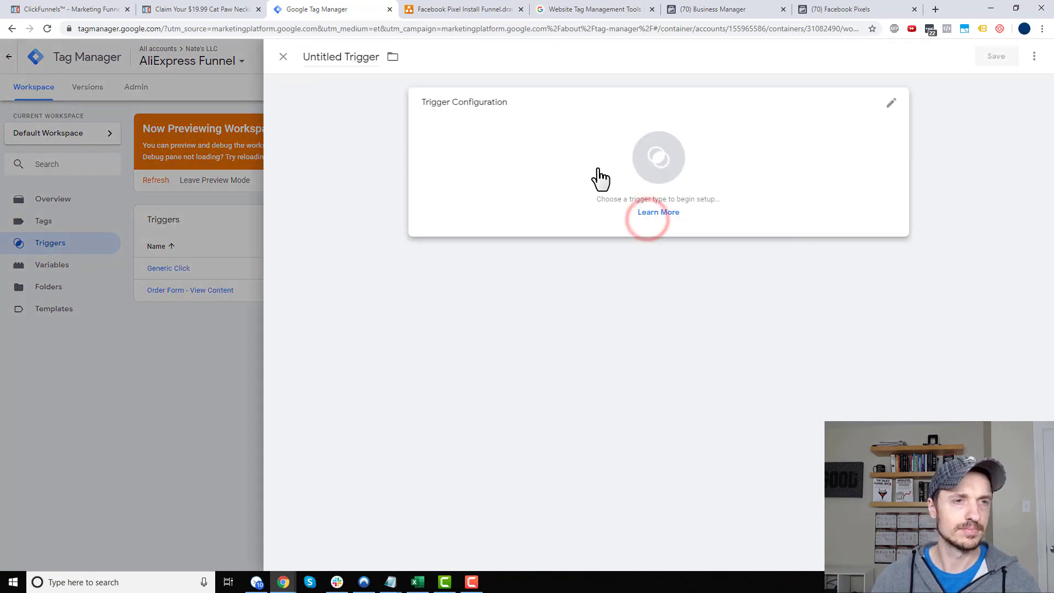
left_click(354, 56)
triple_click(354, 57)
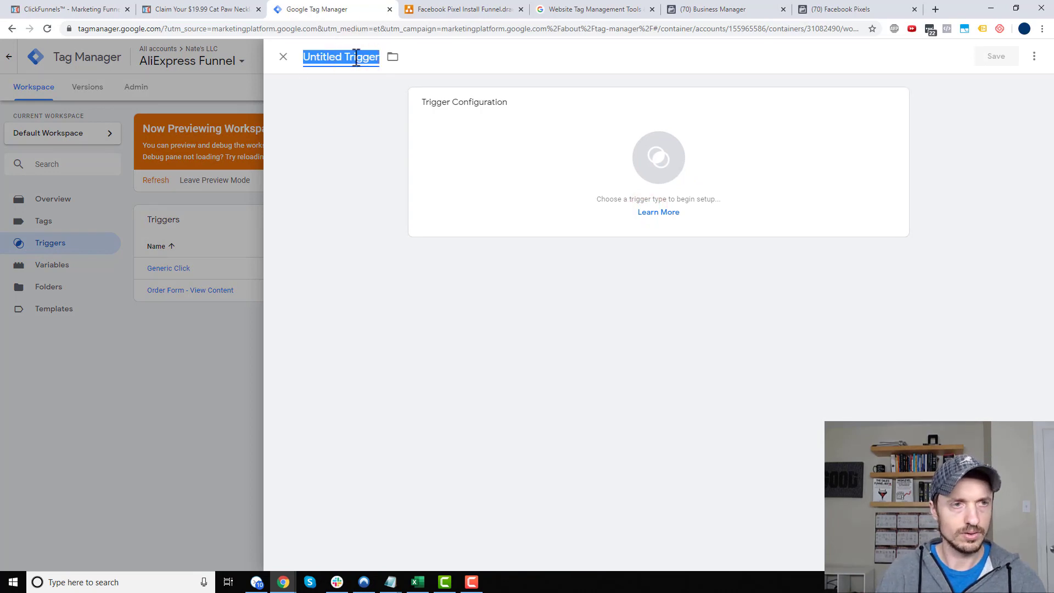
type("Order Form - AddToCart")
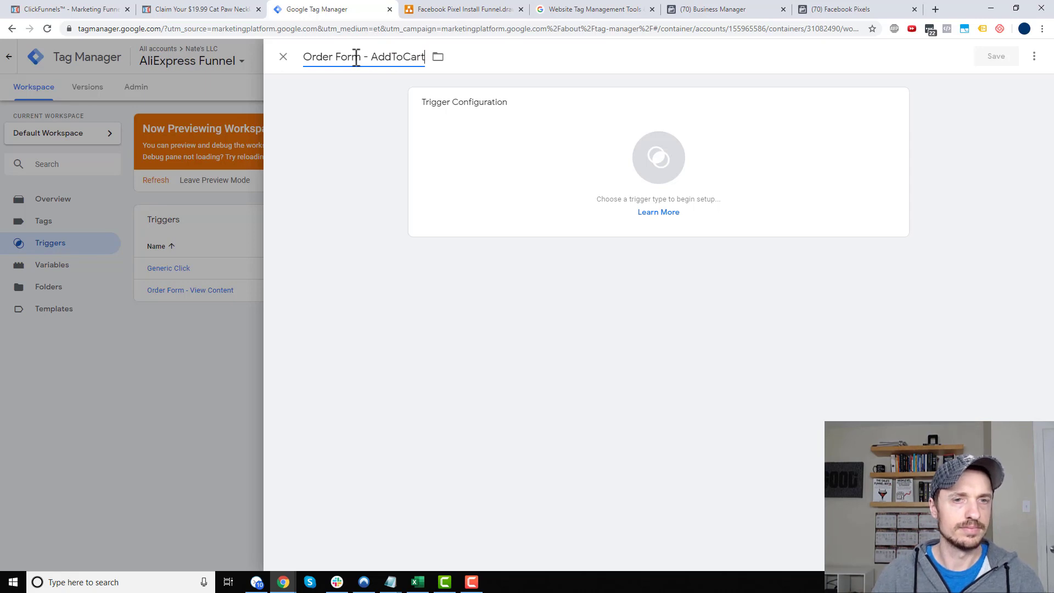
left_click(687, 181)
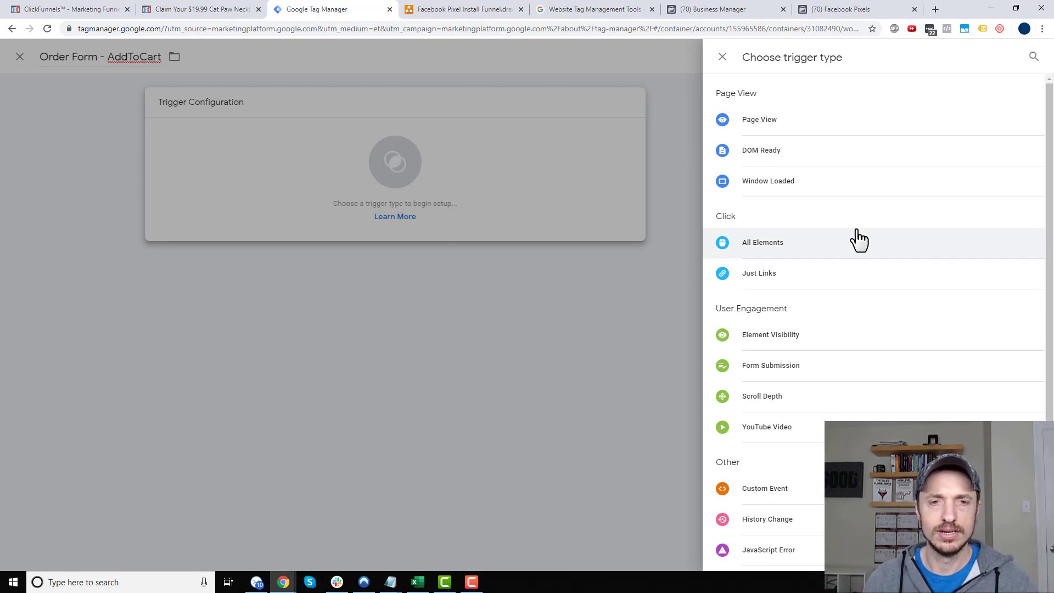
left_click(780, 247)
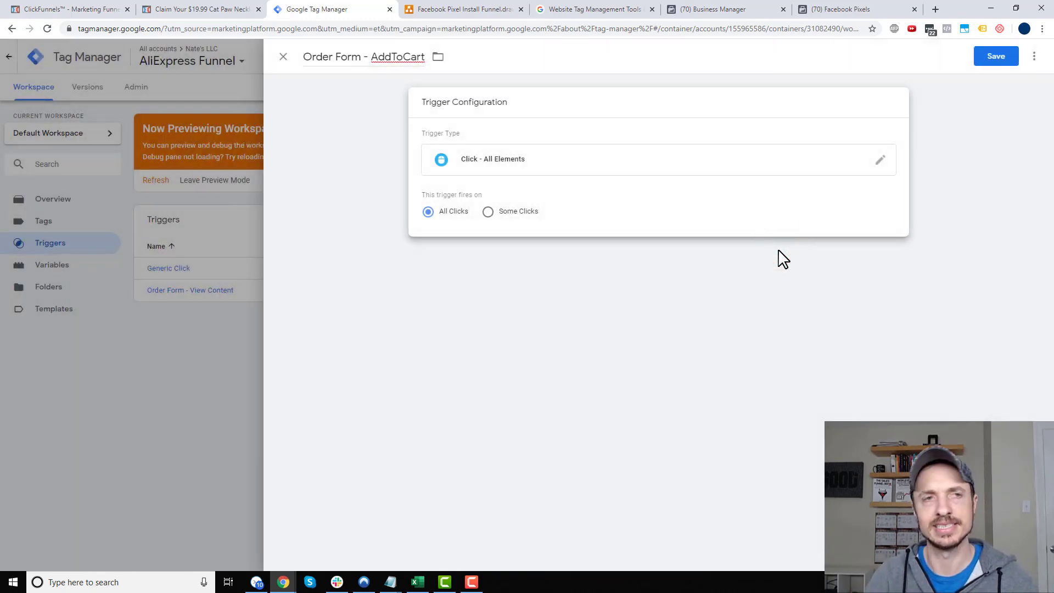
Step: Switch to the order page, generate a click on the Get Cat Paw Necklace Now! button, and examine that Click event's variables
left_click(181, 9)
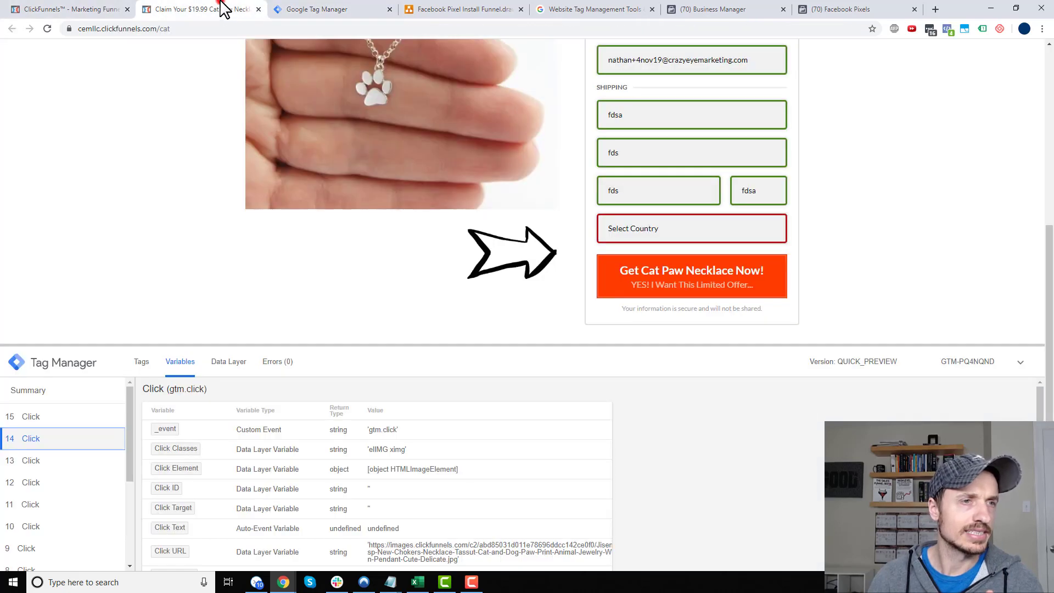
left_click(608, 284)
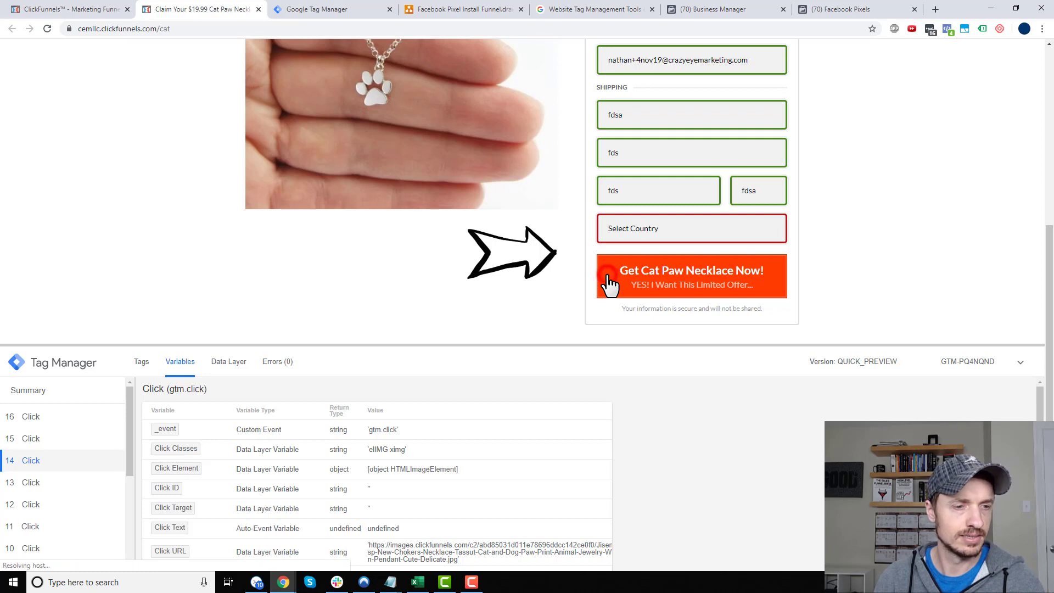
left_click(38, 417)
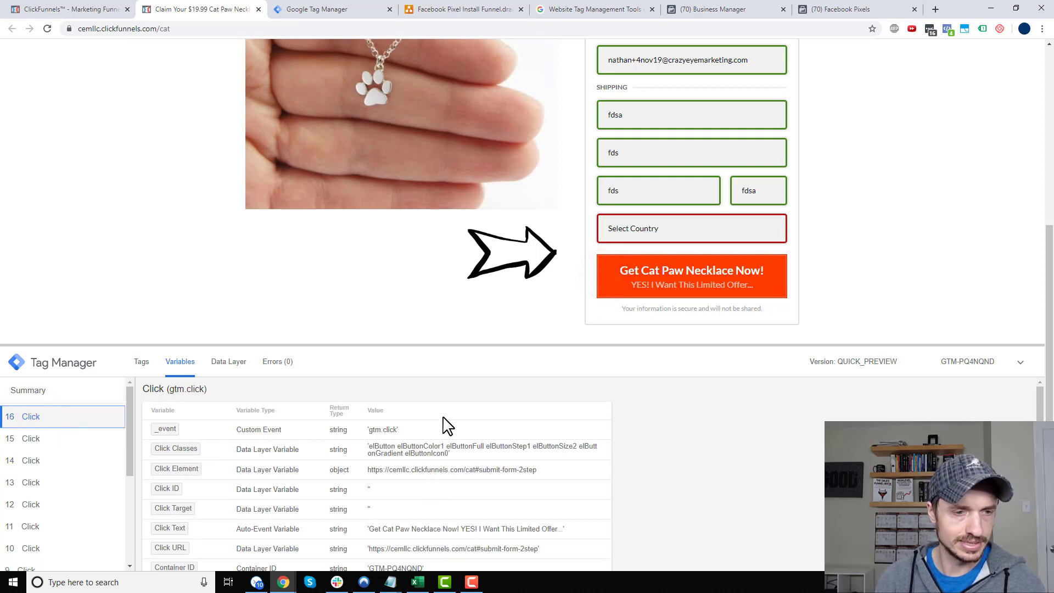
left_click_drag(445, 345, 445, 305)
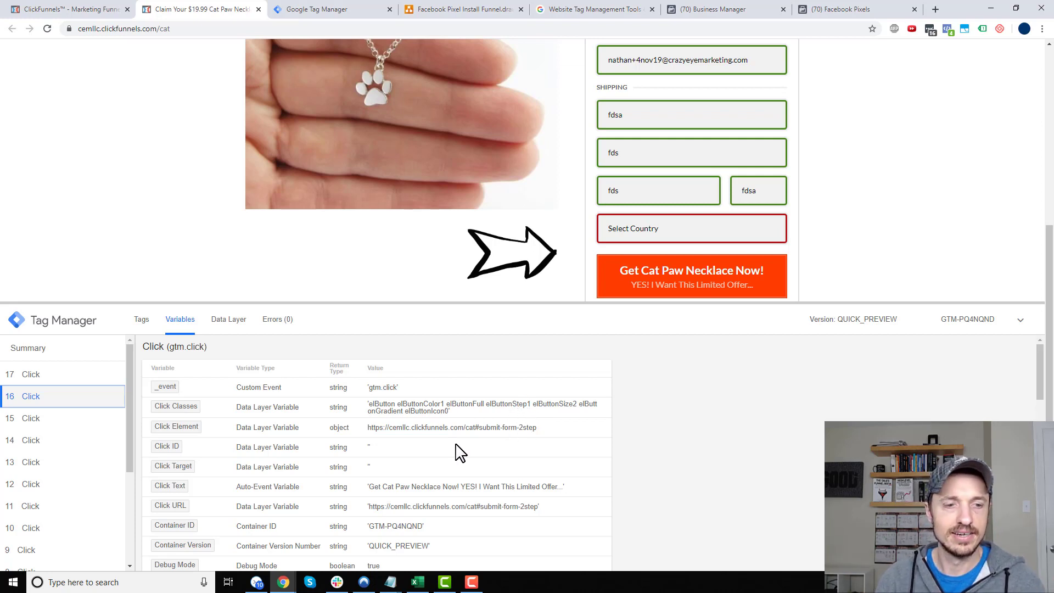
scroll(426, 506, "down", 4)
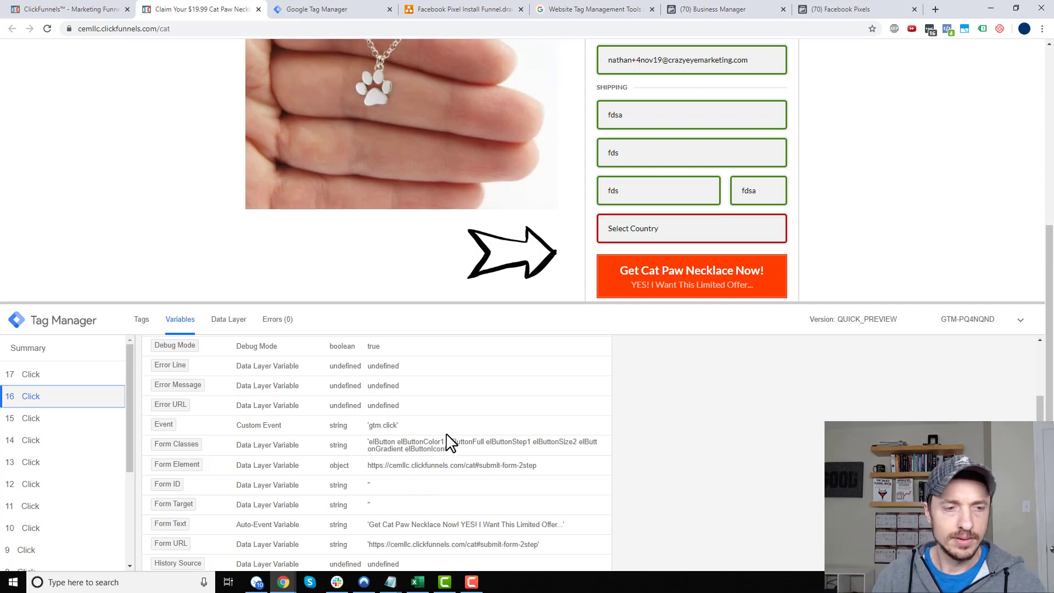
Step: Generate a click on the headline text of the order button and examine the newest Click event's variables
scroll(512, 428, "up", 4)
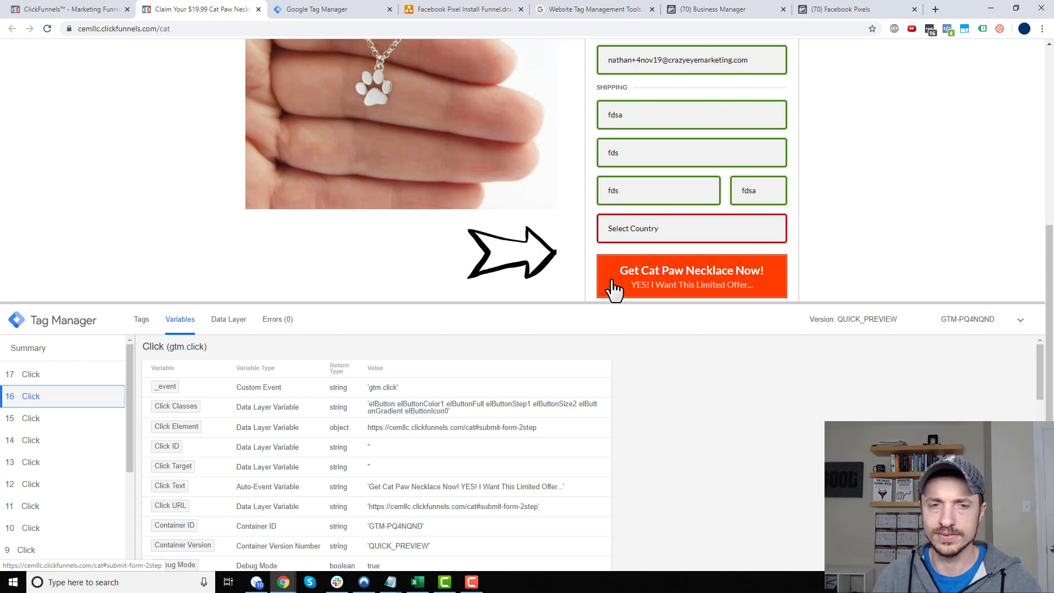
left_click(638, 281)
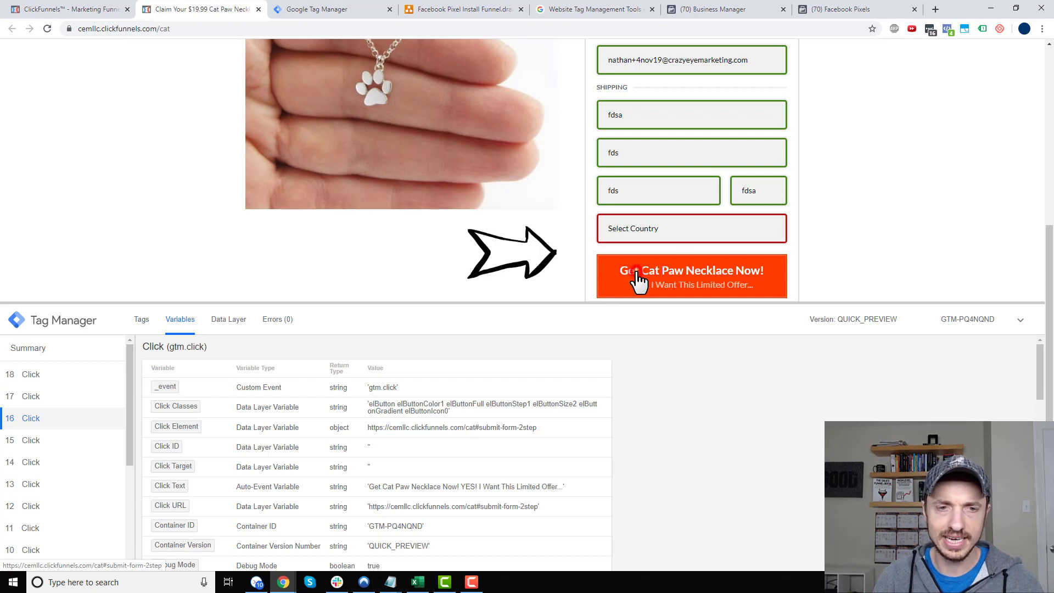
left_click(25, 374)
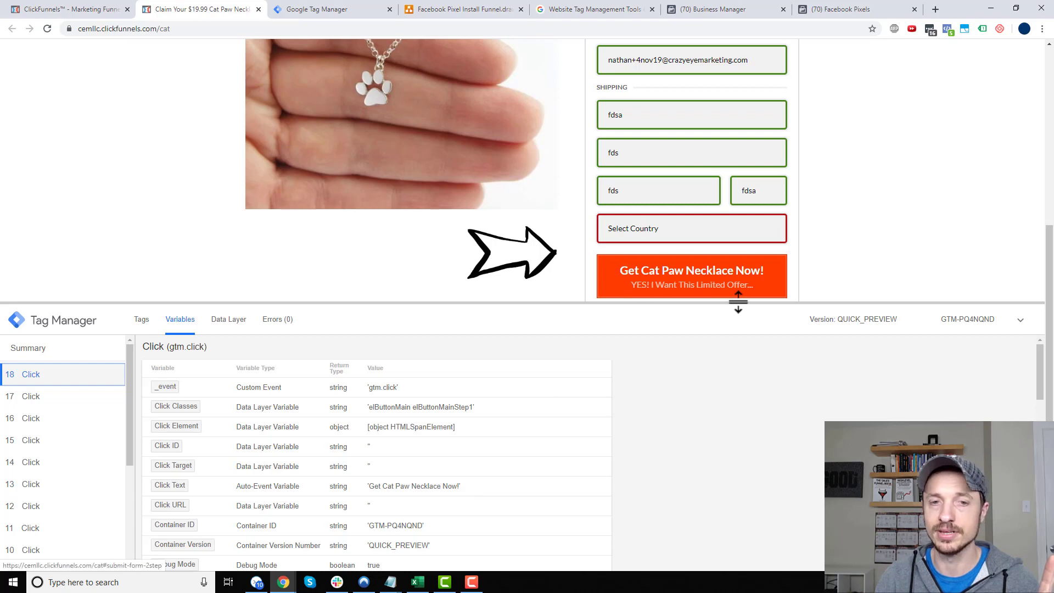
scroll(390, 472, "down", 6)
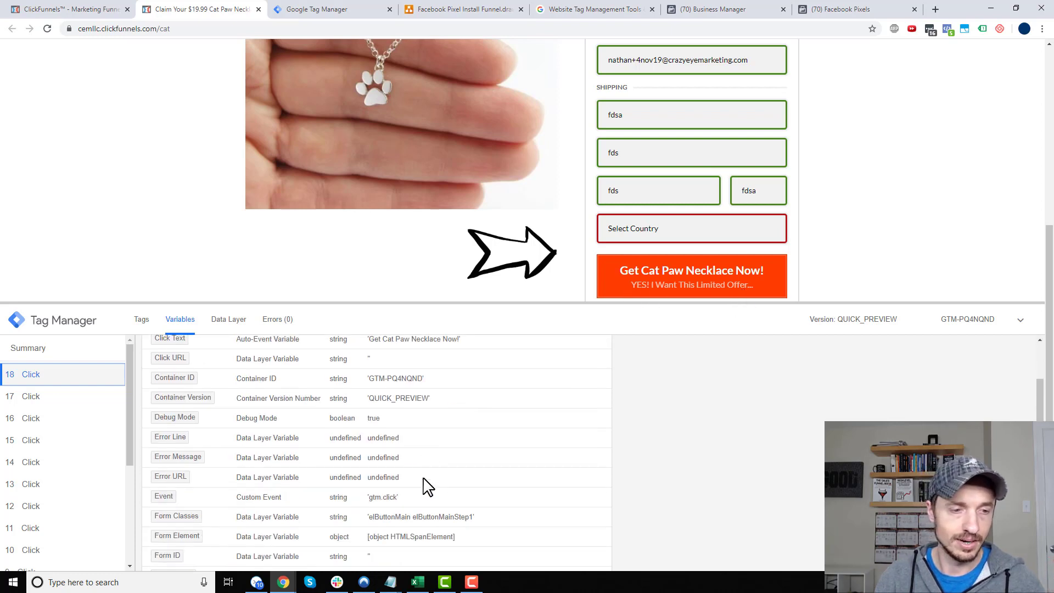
scroll(409, 493, "up", 3)
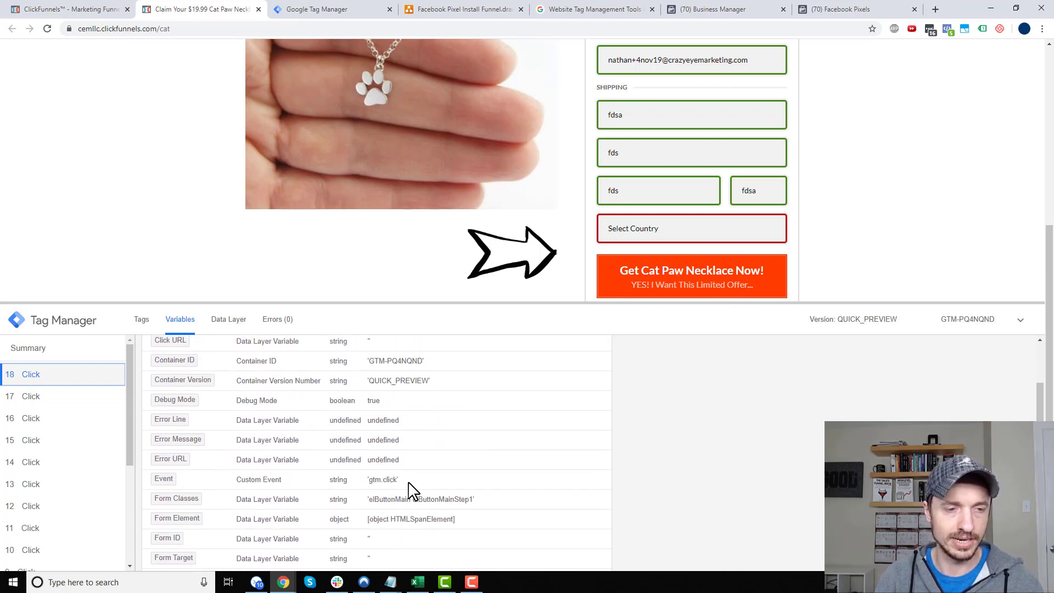
scroll(410, 495, "up", 3)
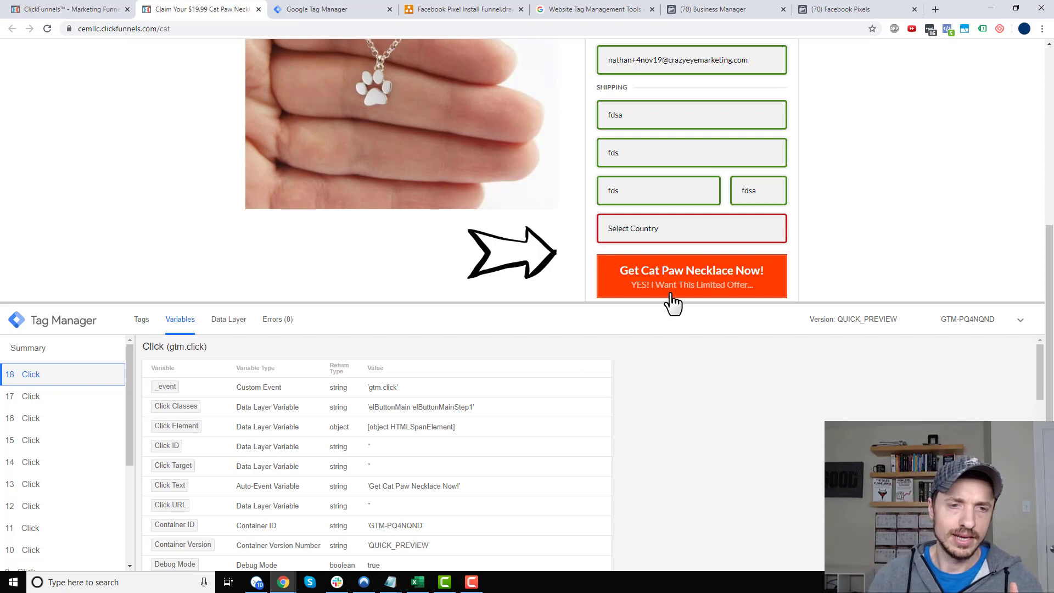
Step: Generate a click on the order button's subtext "YES! I Want This Limited Offer..." and examine that Click event's variables
left_click(653, 295)
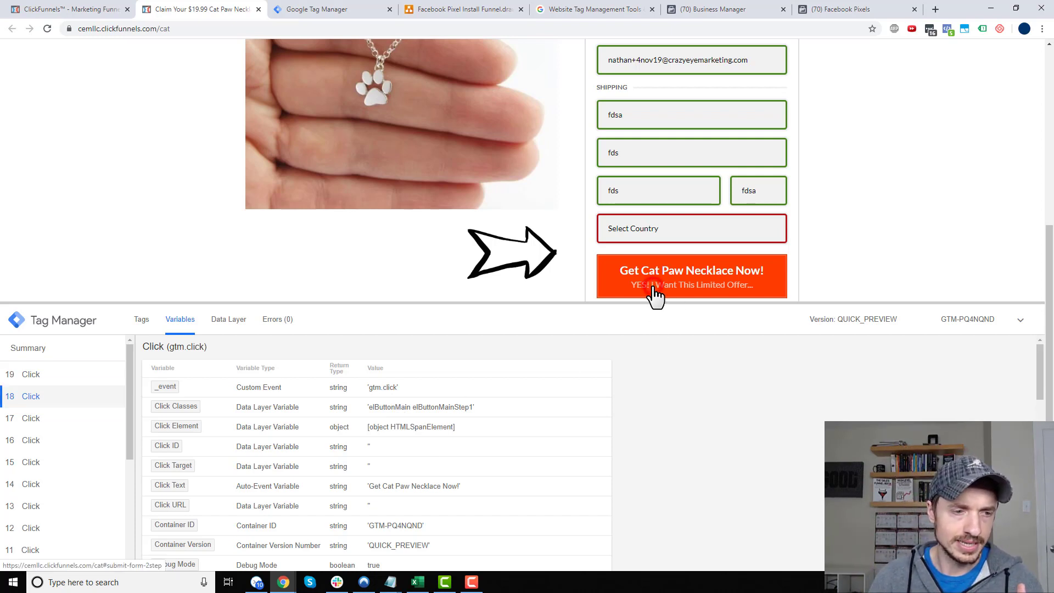
left_click(63, 377)
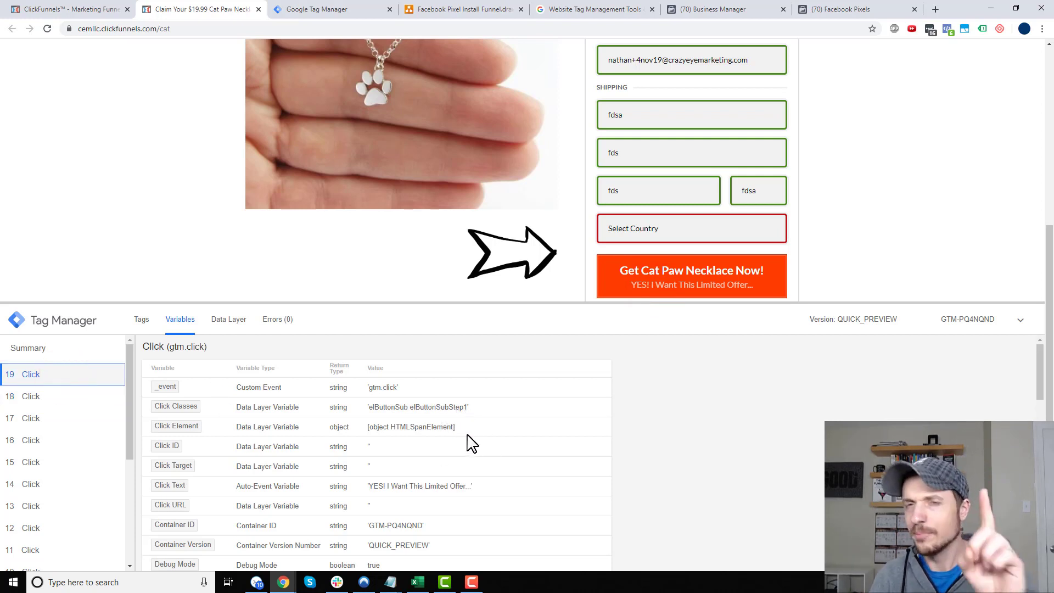
scroll(470, 444, "down", 1)
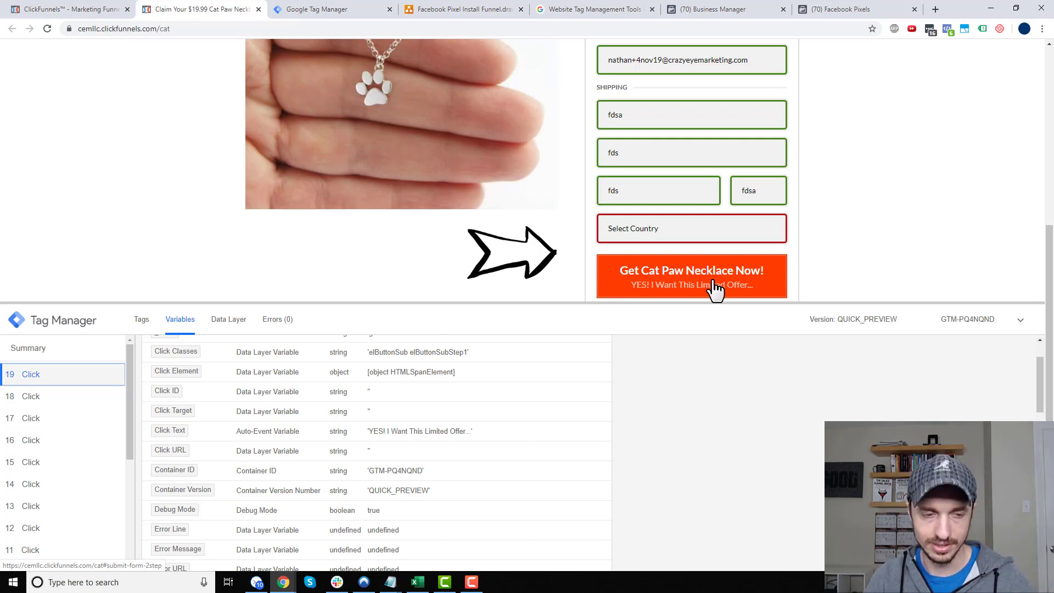
scroll(520, 400, "up", 2)
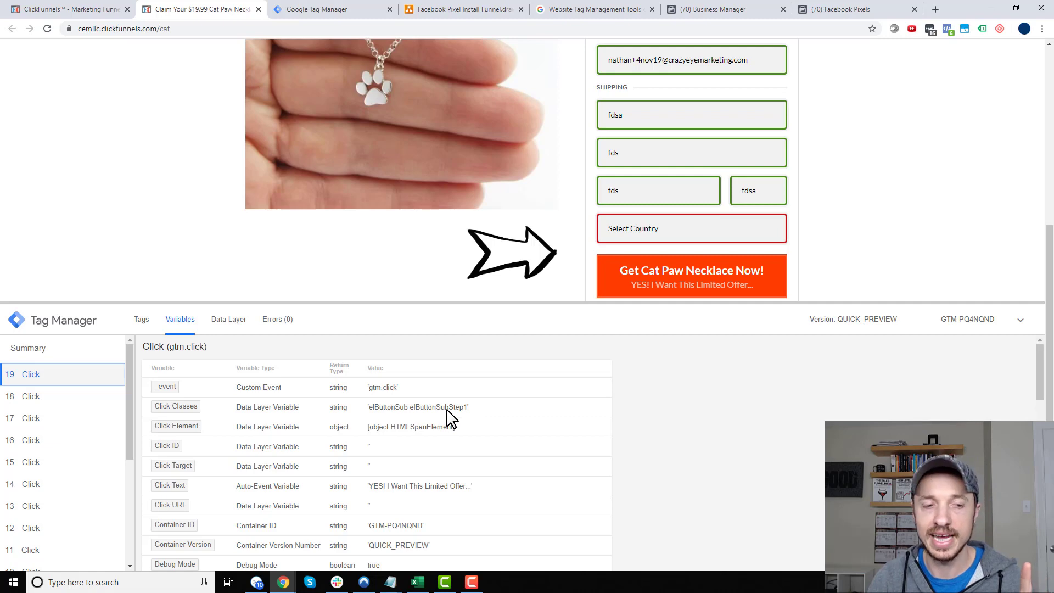
Step: Switch to Google Tag Manager, make the Order Form - AddToCart trigger fire on Some Clicks where Click Classes contains Step1, and save it
left_click(314, 10)
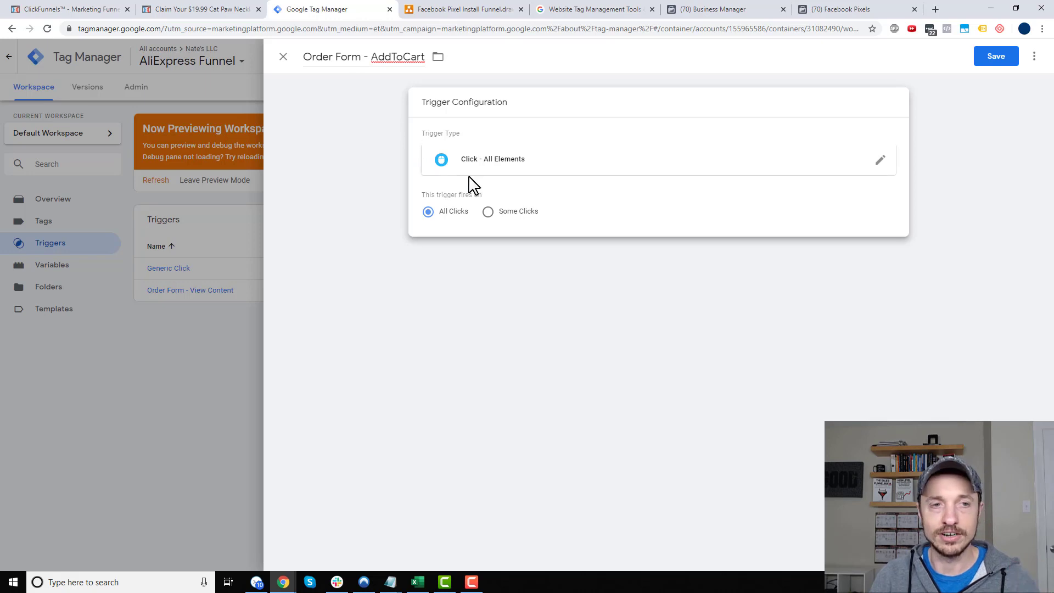
left_click(490, 214)
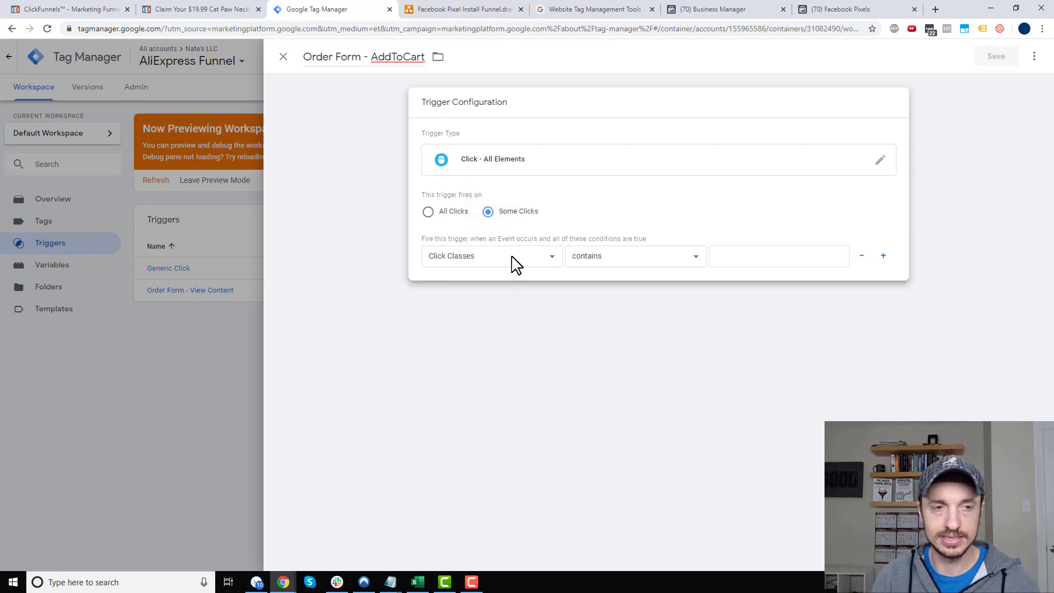
left_click(789, 258)
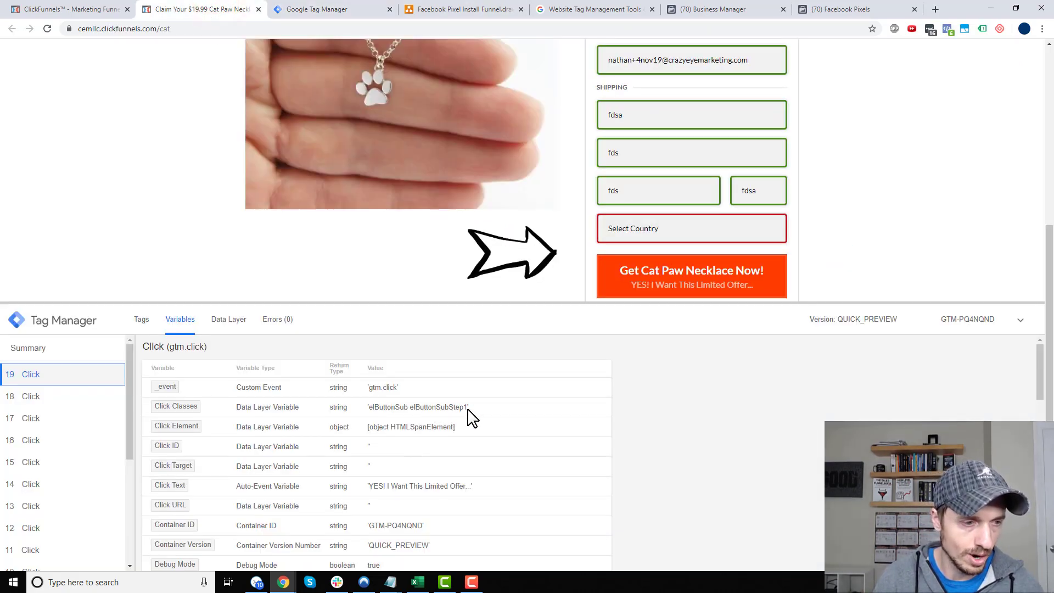
left_click(317, 10)
left_click(776, 253)
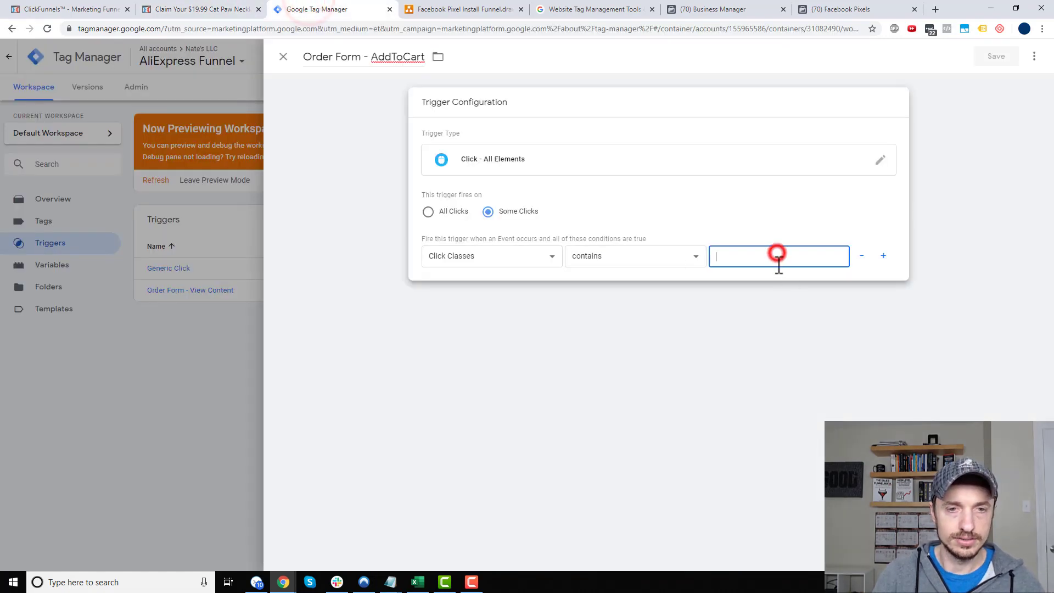
type("Step")
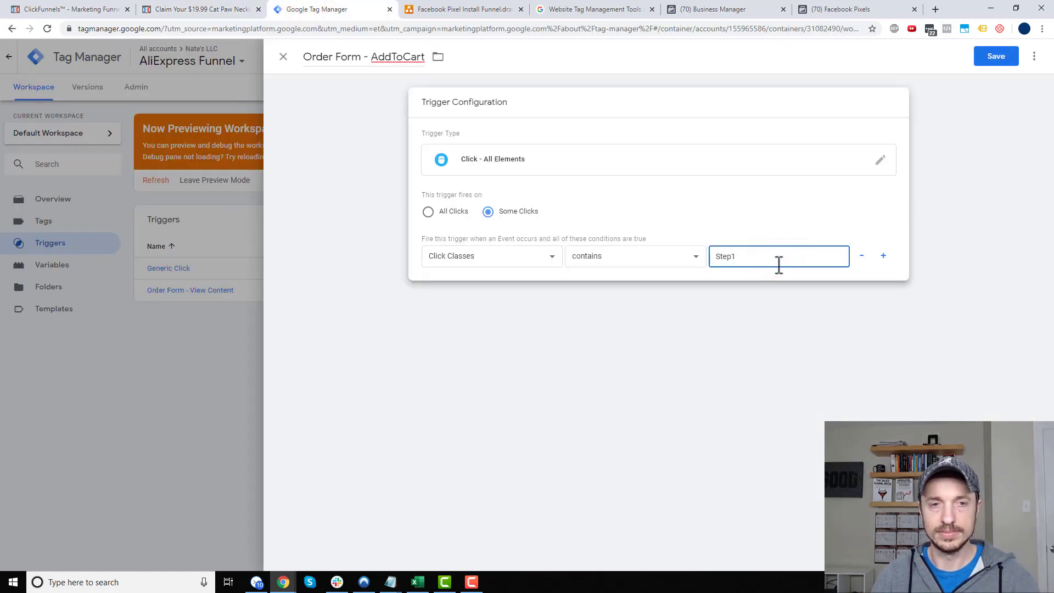
type("1")
left_click(995, 59)
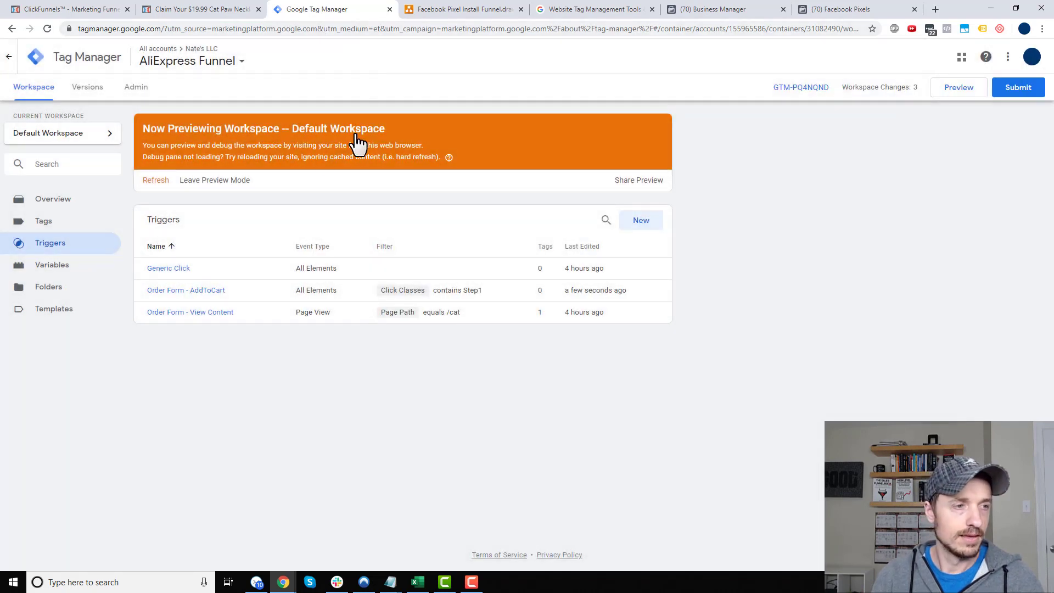
Step: Assign the Order Form - AddToCart trigger to the FB - AddToCart tag and save the tag
left_click(72, 226)
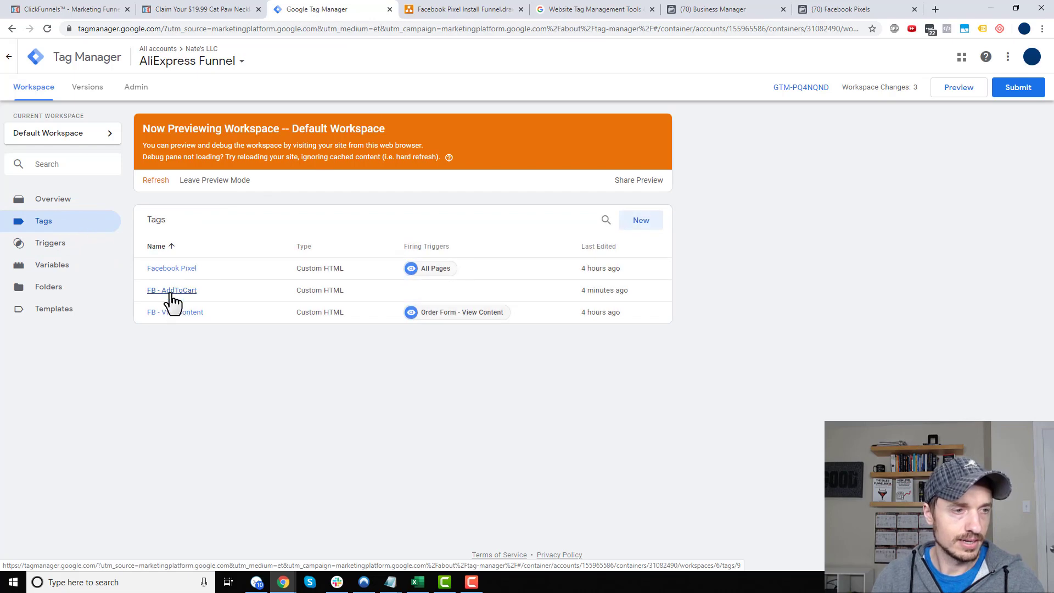
left_click(174, 291)
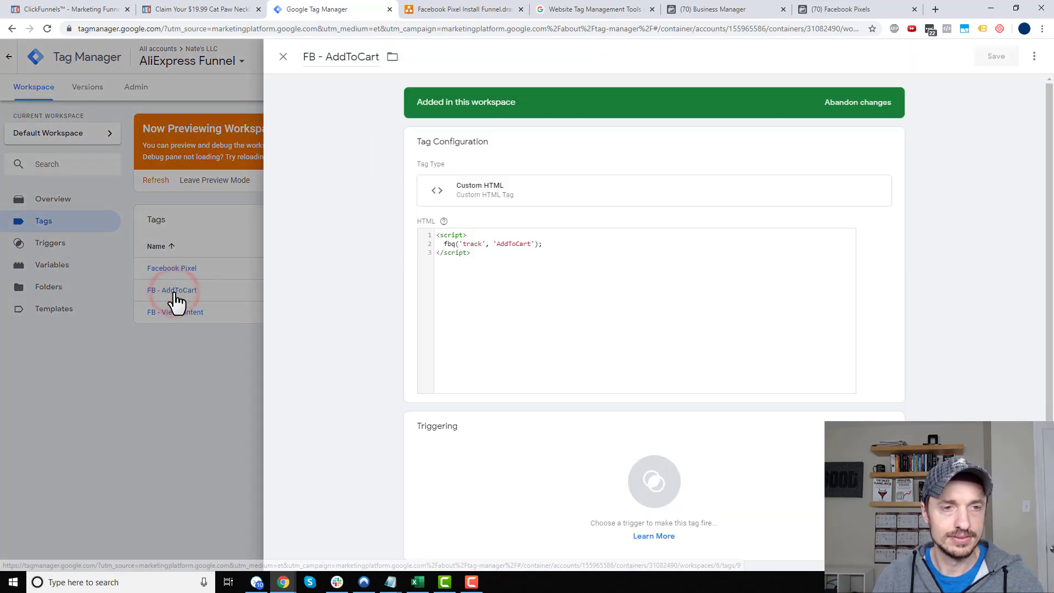
left_click(614, 455)
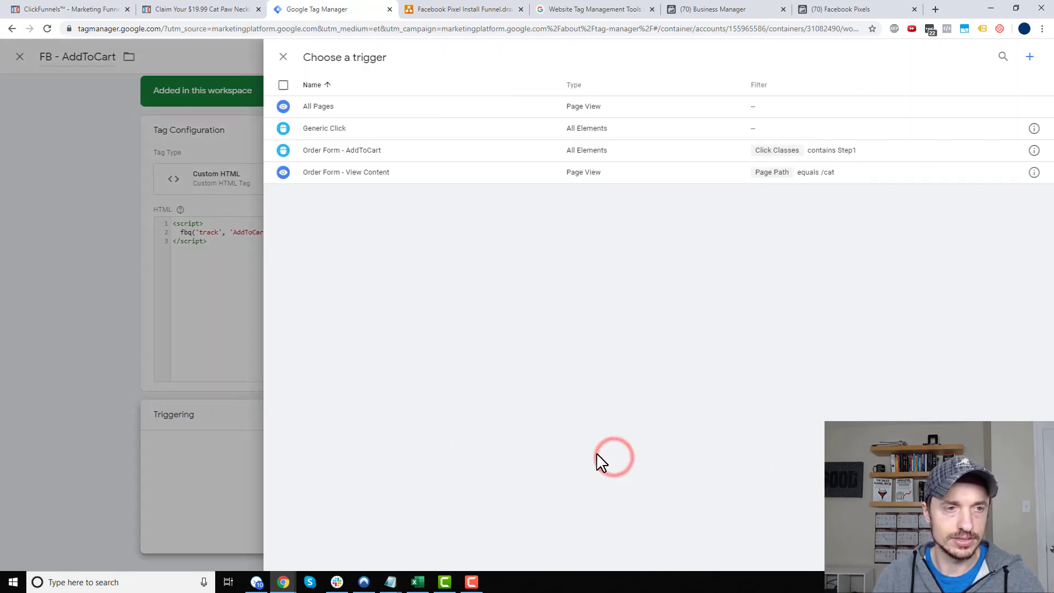
left_click(343, 159)
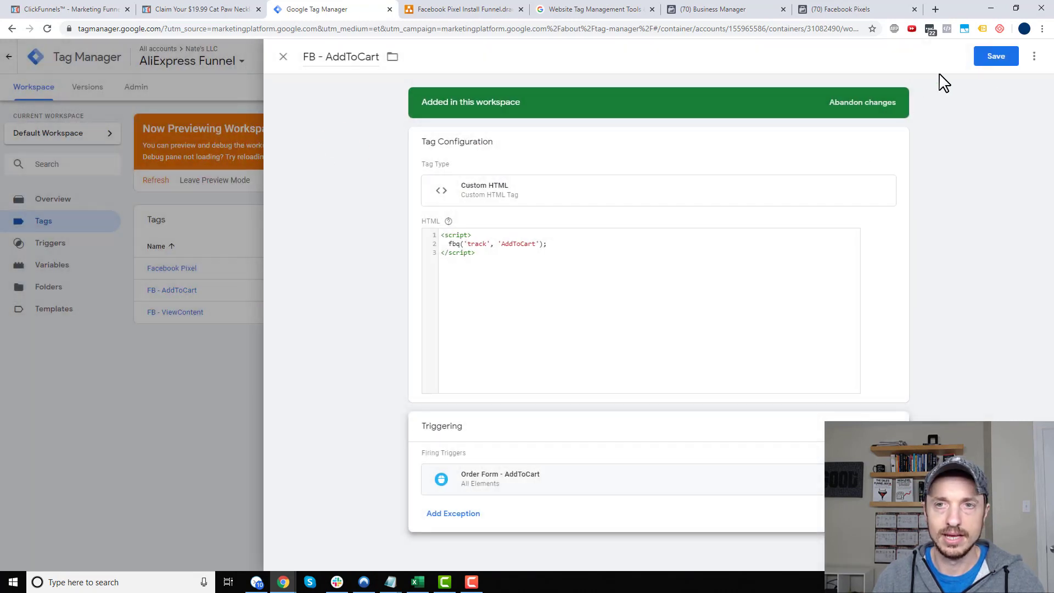
left_click(996, 61)
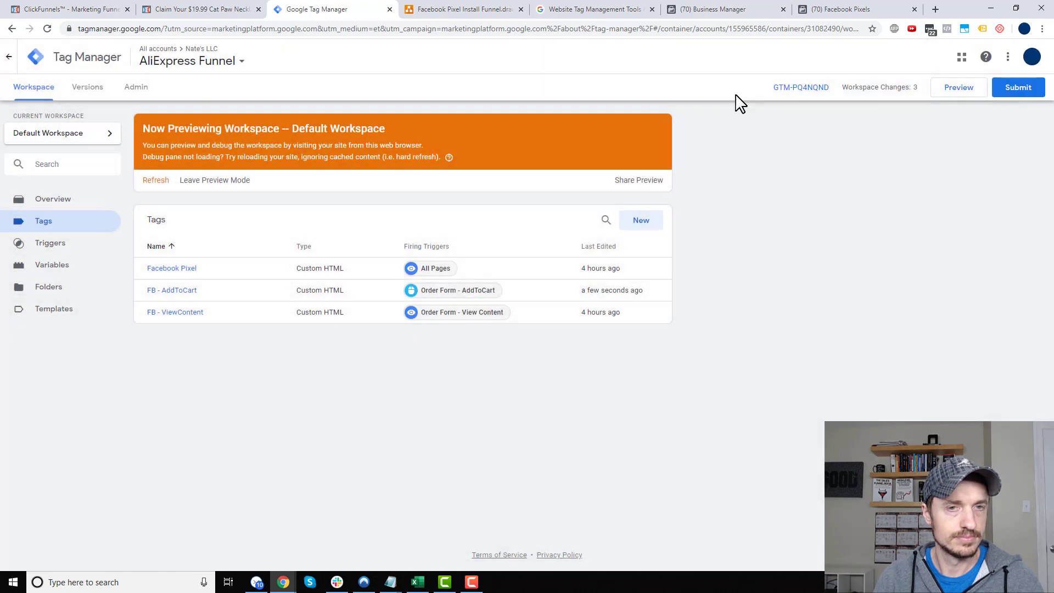
Step: Publish the workspace changes to the Live environment without a version name or description
left_click(1013, 87)
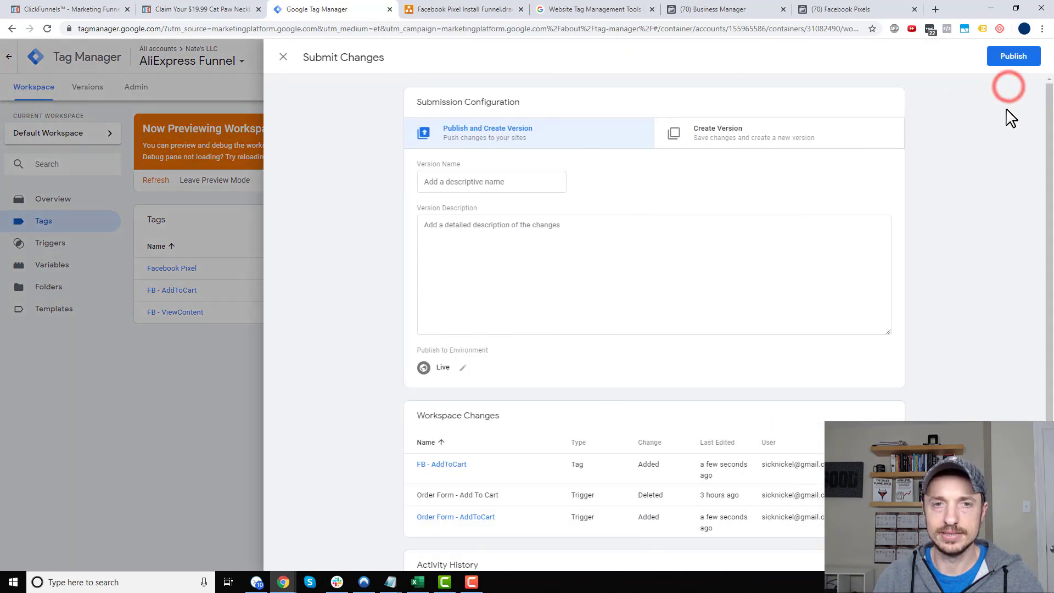
left_click(1016, 56)
left_click(631, 366)
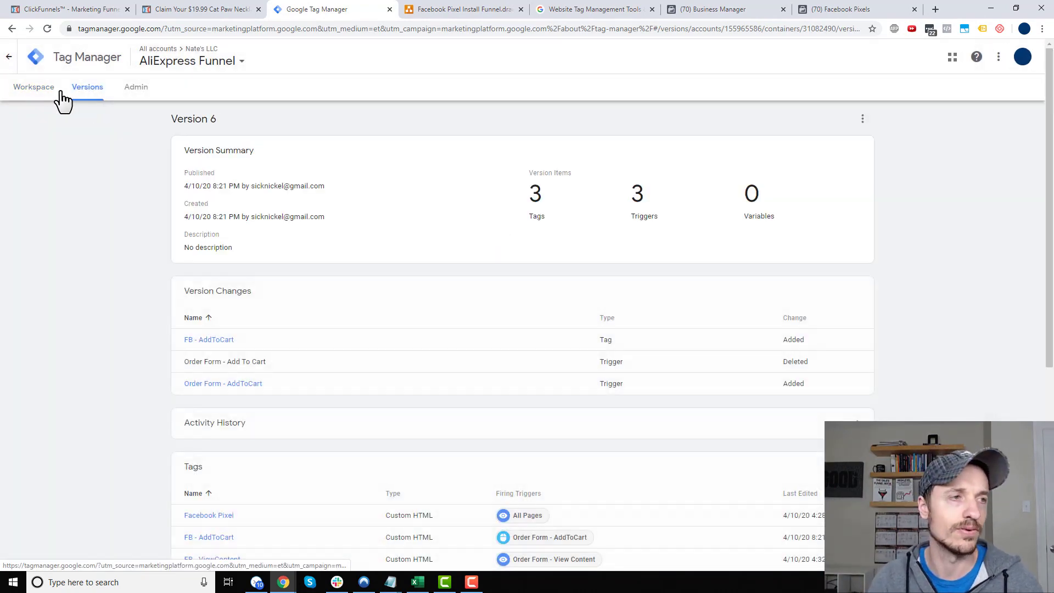
Step: Refresh the workspace preview, then reload the cat necklace order page with a taller Tag Manager debug pane
left_click(20, 98)
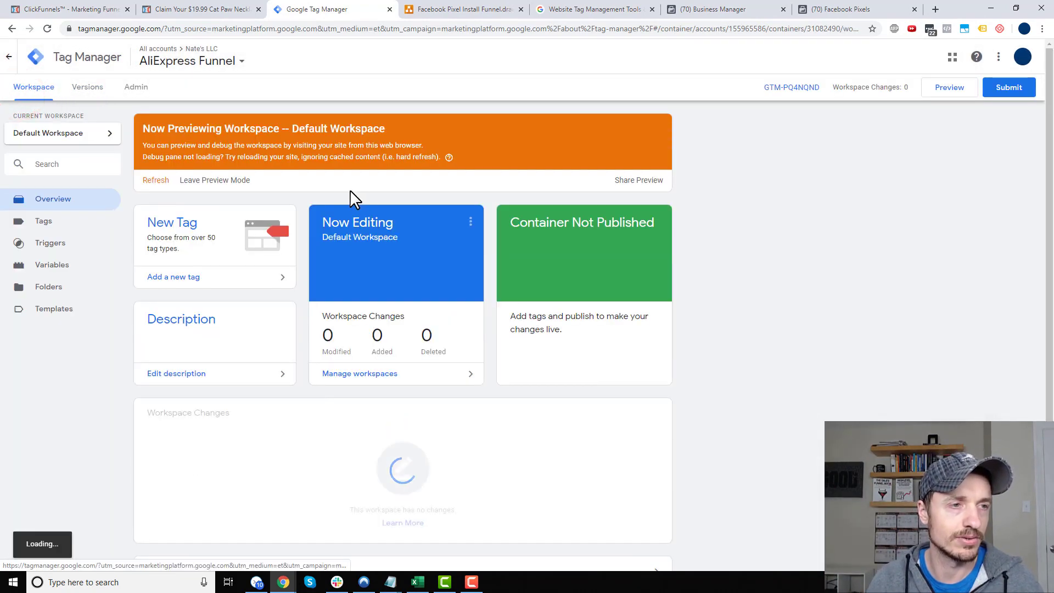
left_click(155, 179)
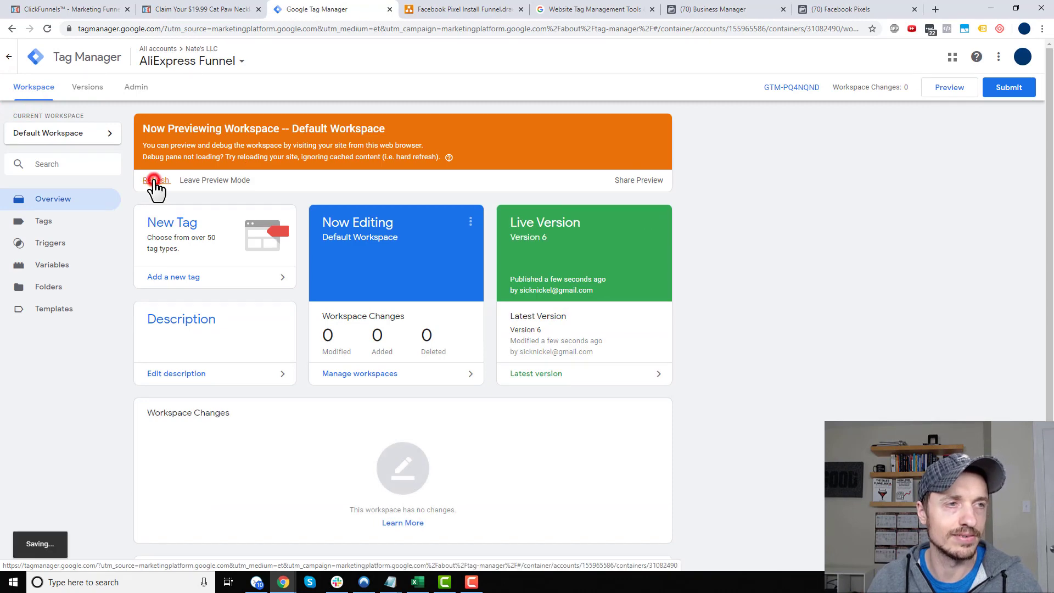
left_click(206, 10)
left_click(46, 29)
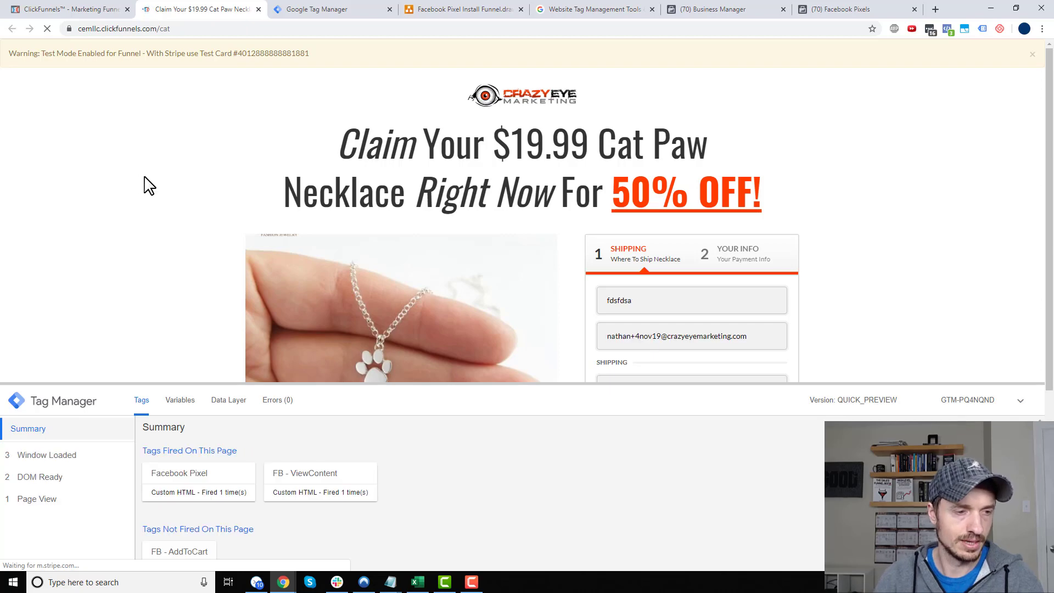
scroll(387, 400, "down", 5)
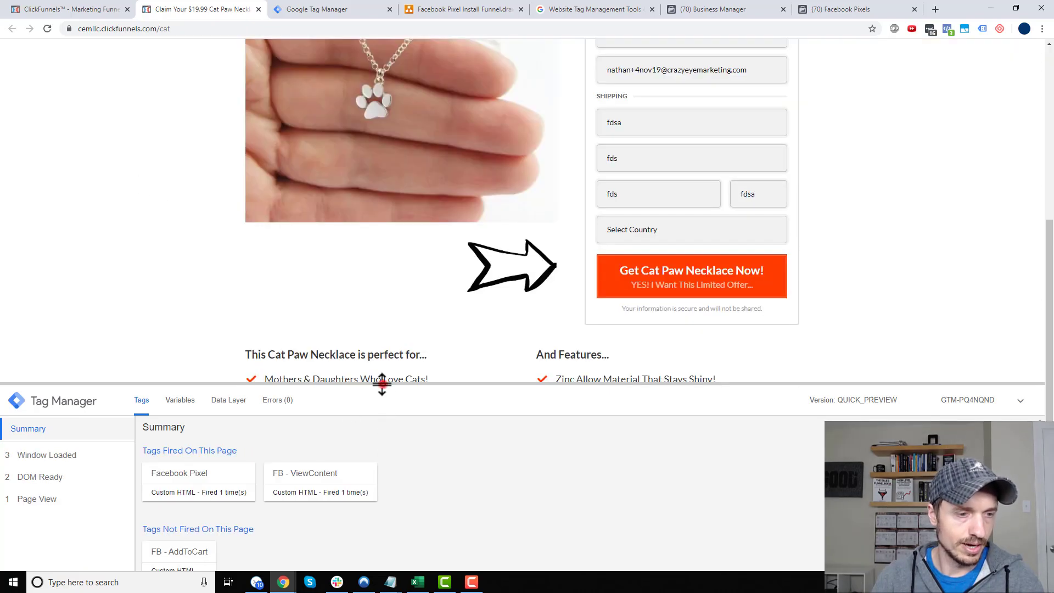
left_click_drag(383, 383, 398, 275)
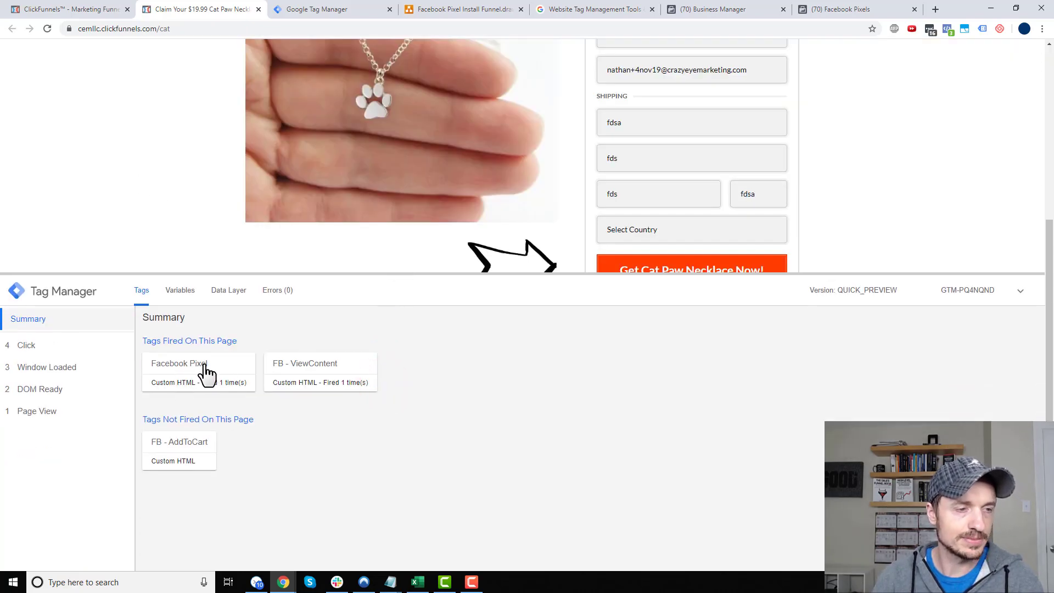
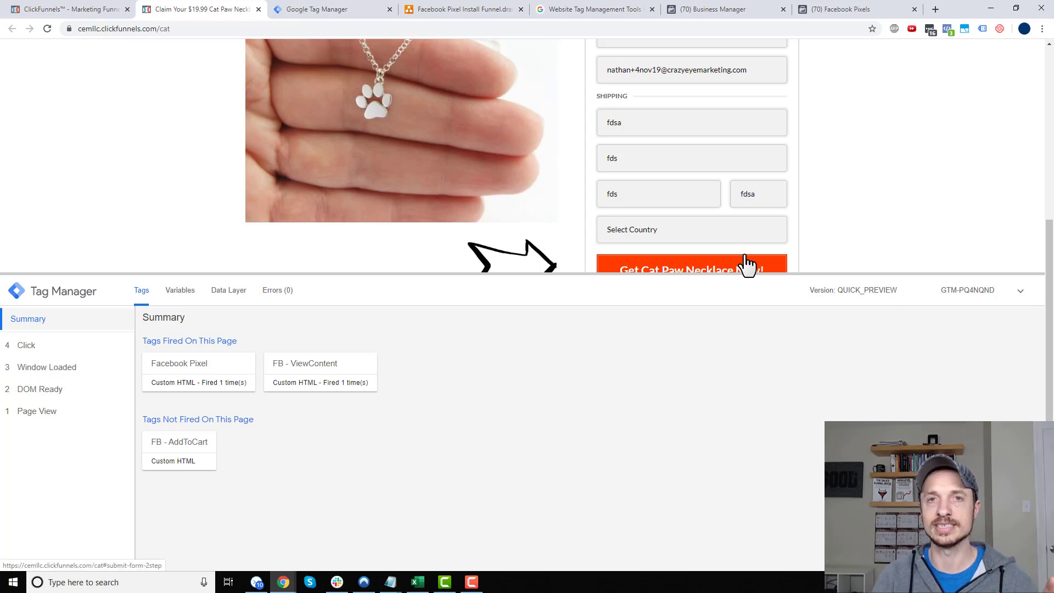
Step: Select United States as the shipping country and submit the order form's shipping step to test the FB - AddToCart tag
left_click(494, 347)
scroll(569, 269, "up", 2)
scroll(653, 143, "down", 2)
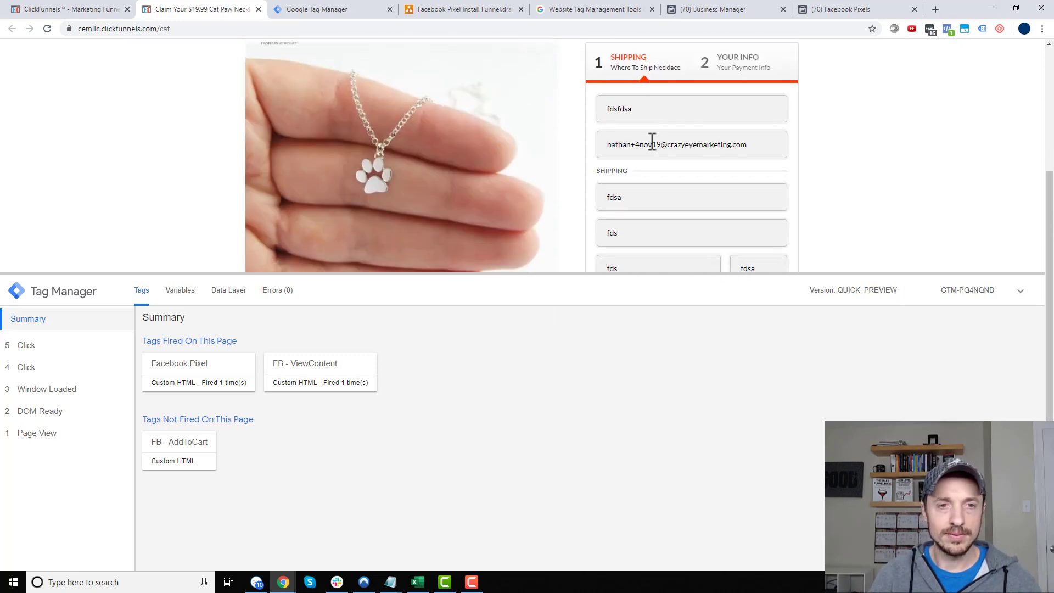
left_click(682, 245)
left_click(670, 240)
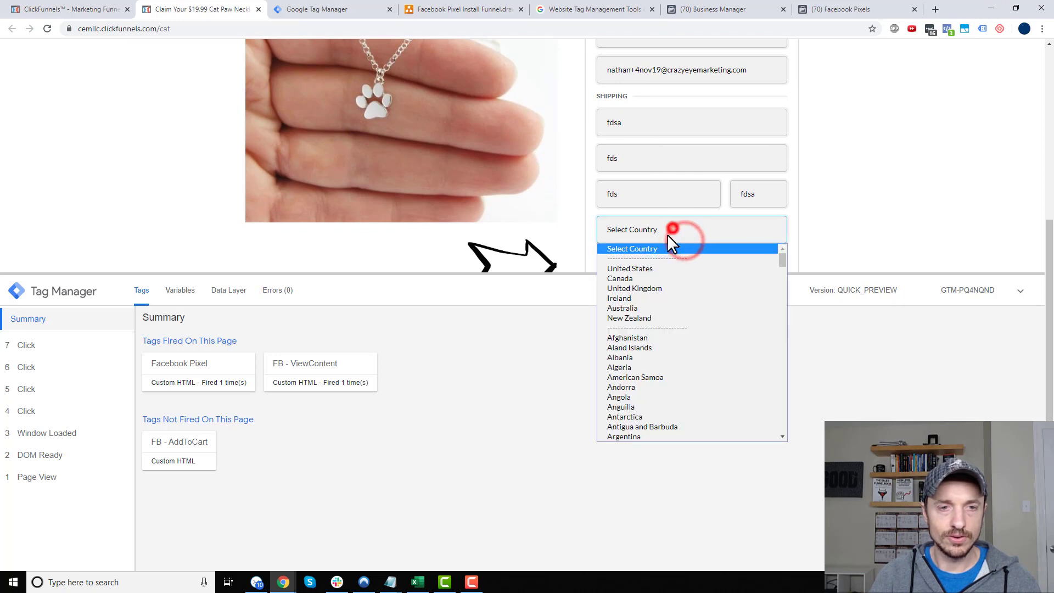
left_click(653, 267)
left_click(697, 264)
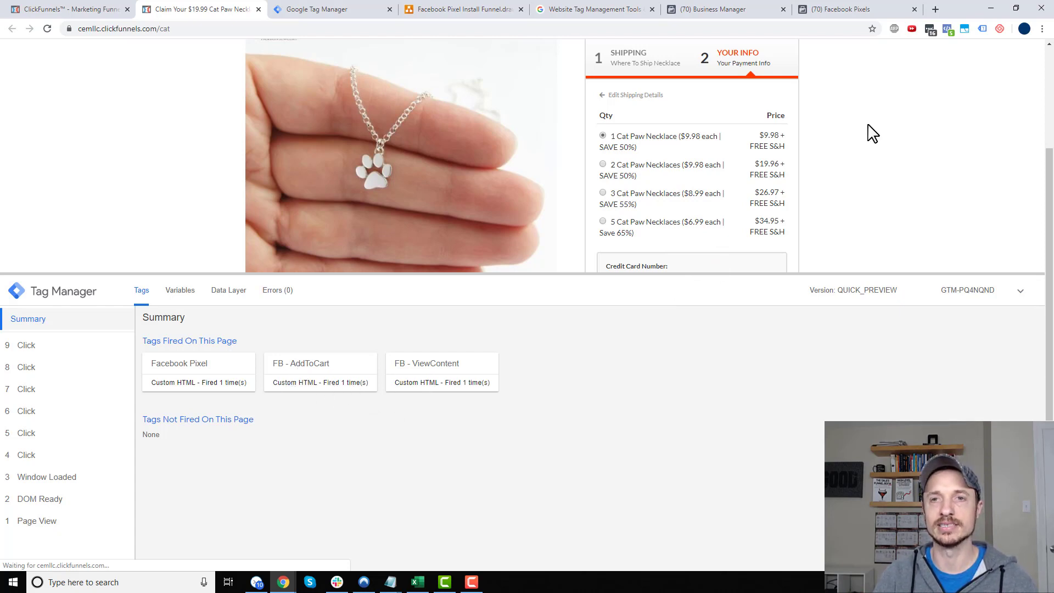
Step: Check the AddToCart event's details for the order page in Facebook Pixel Helper, and close the helper
left_click(949, 32)
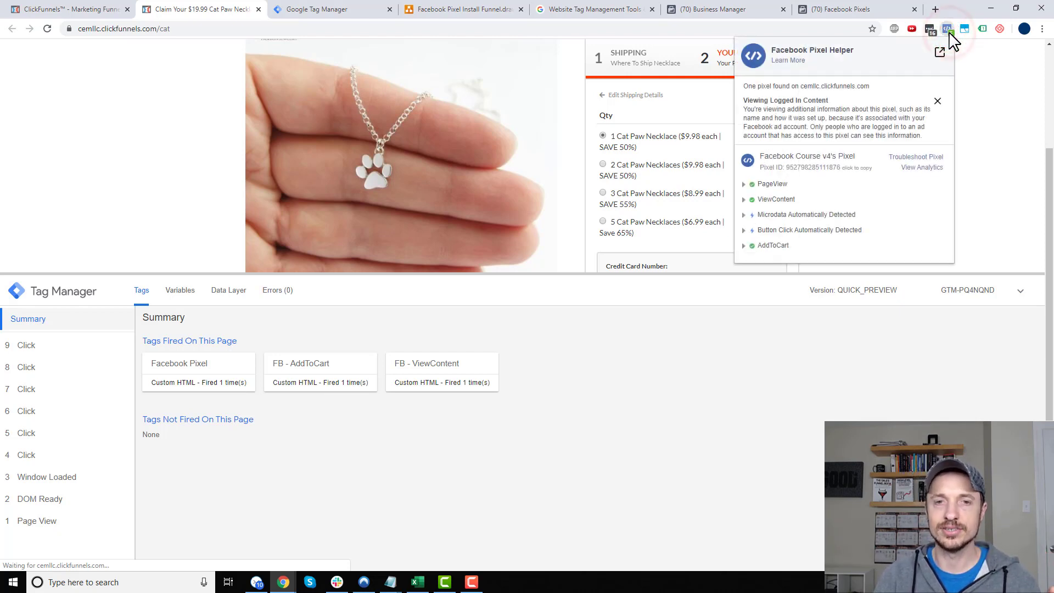
left_click(772, 246)
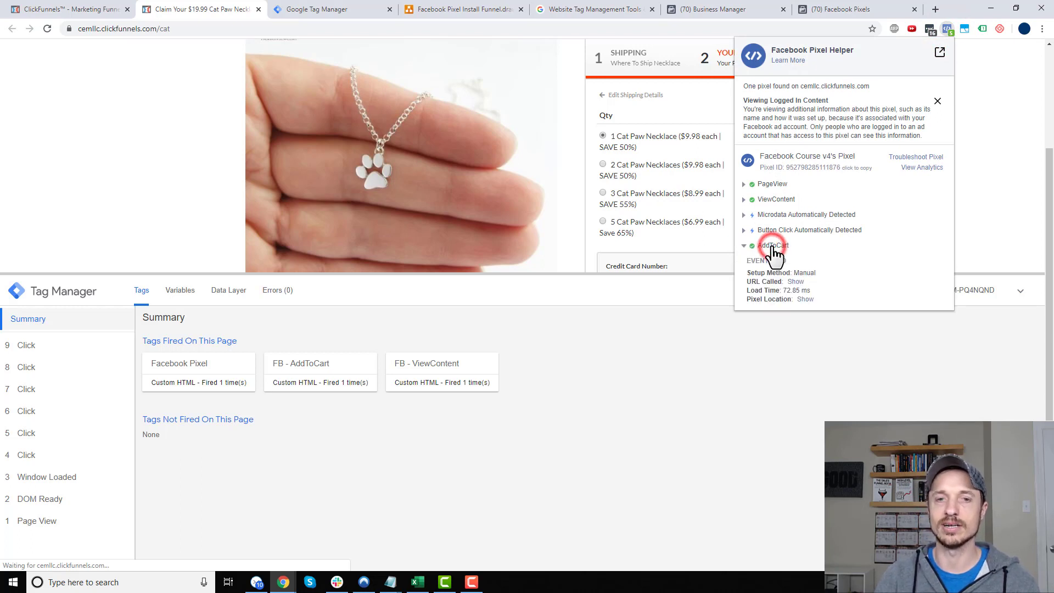
left_click(1036, 200)
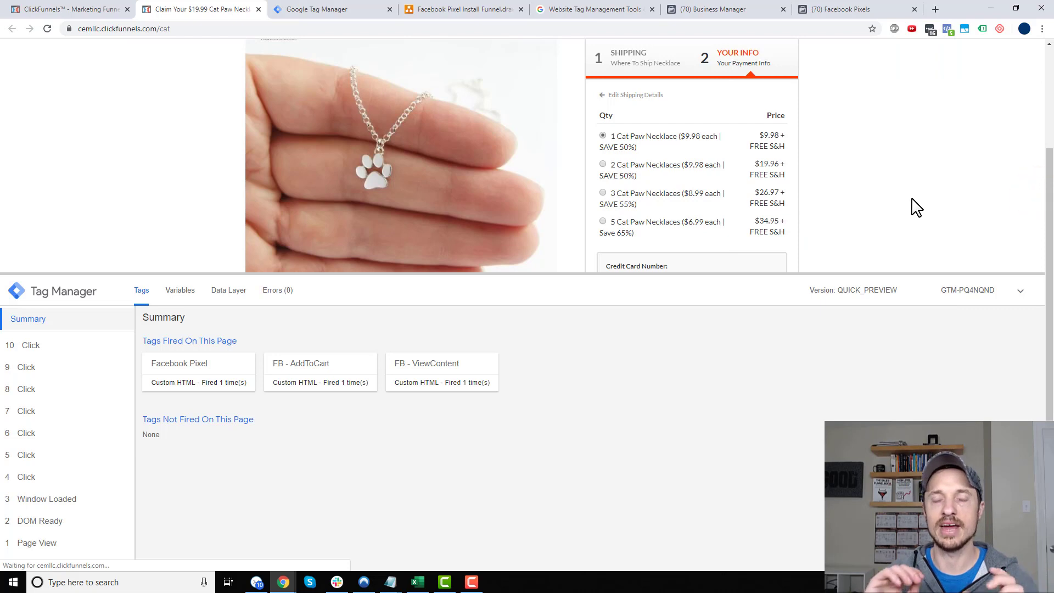
Step: Shrink the Tag Manager debug pane to show more of the order form's payment section
scroll(889, 202, "down", 3)
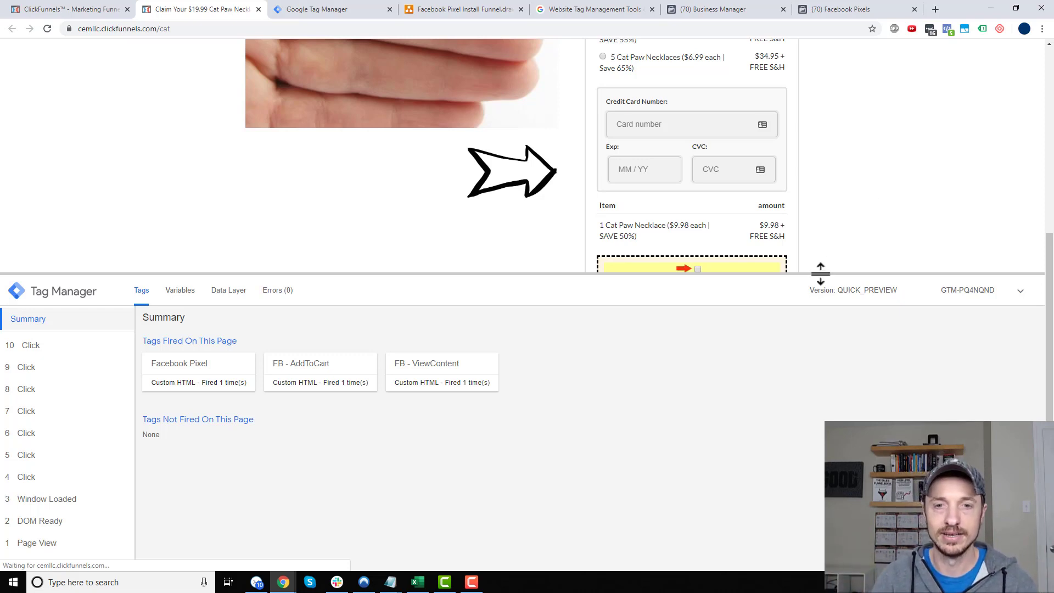
left_click_drag(820, 273, 813, 384)
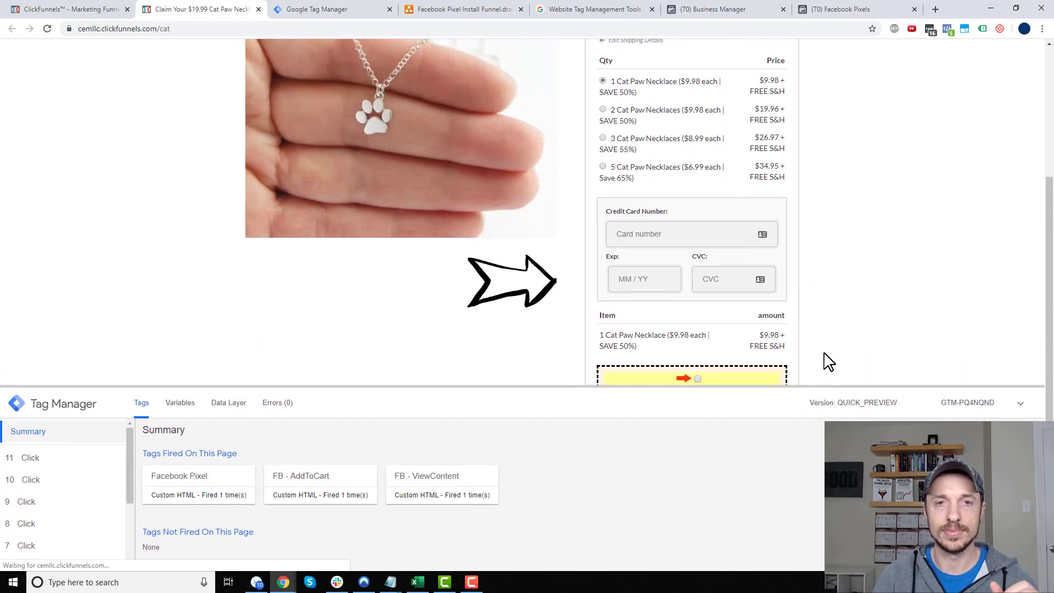
Step: Choose the 3 Cat Paw Necklaces quantity option on the order form's payment step
scroll(828, 362, "up", 1)
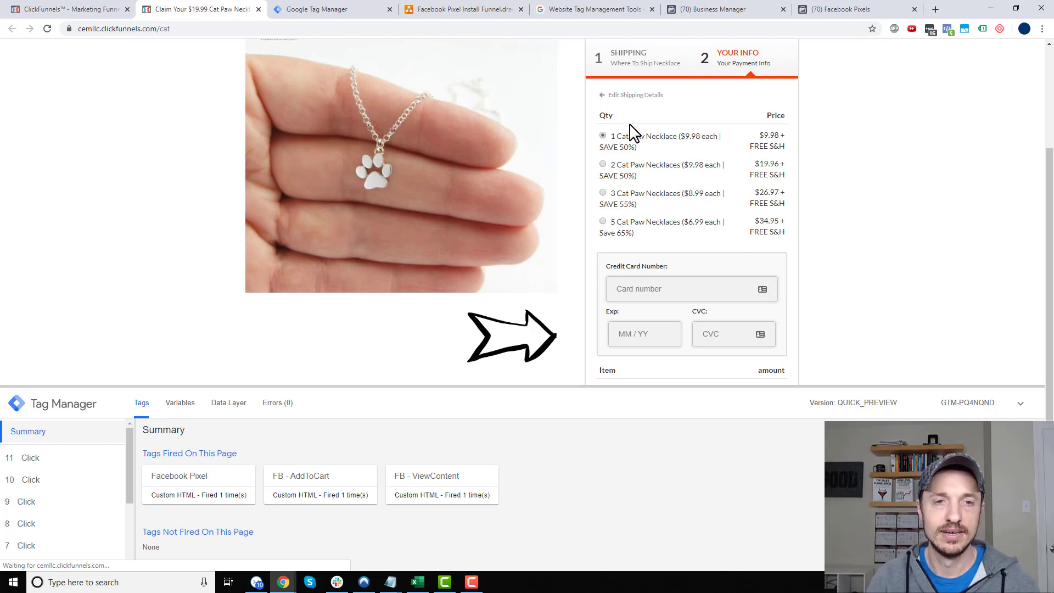
scroll(634, 225, "down", 2)
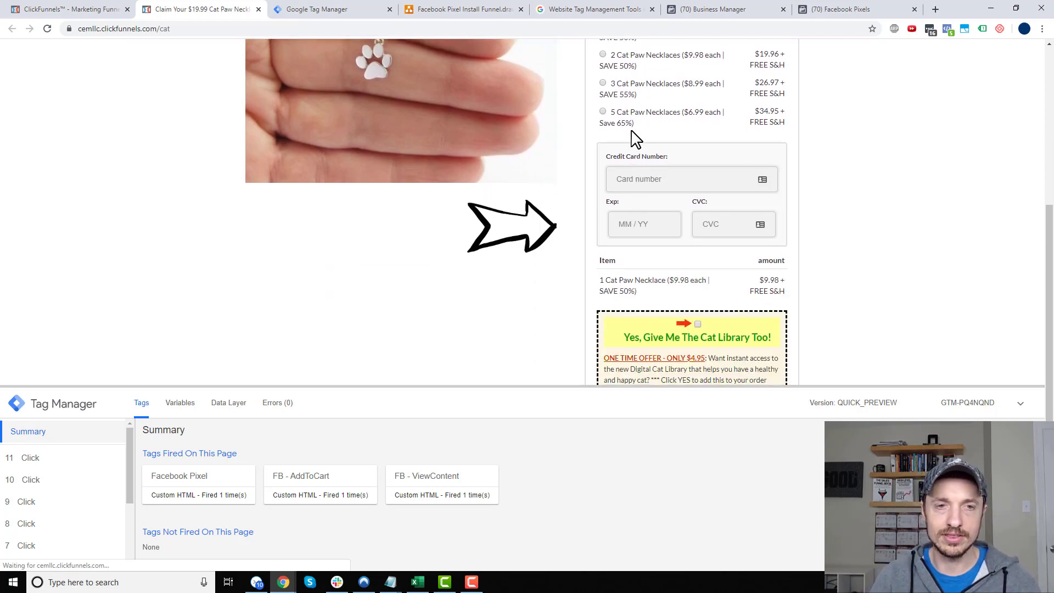
left_click(631, 119)
left_click(631, 88)
left_click(602, 82)
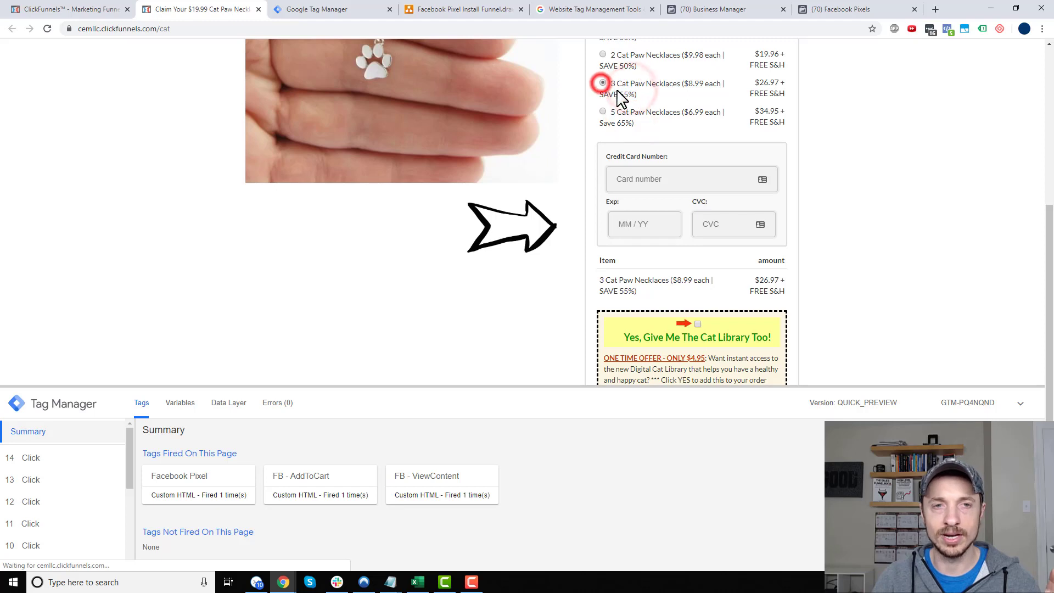
scroll(631, 164, "up", 1)
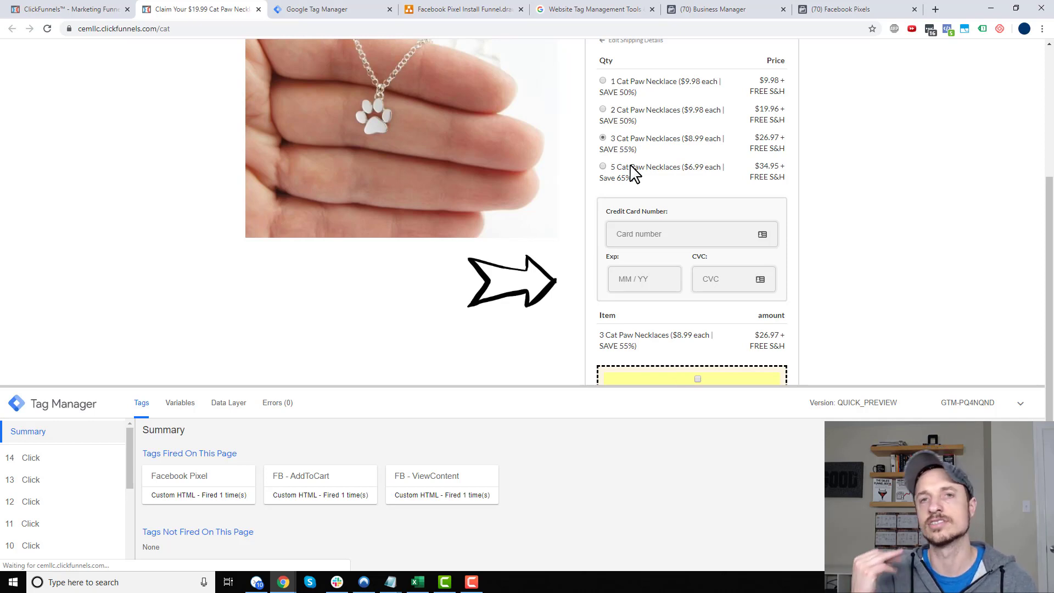
Step: Add the $4.95 Cat Library one-time offer to the order
scroll(646, 245, "down", 2)
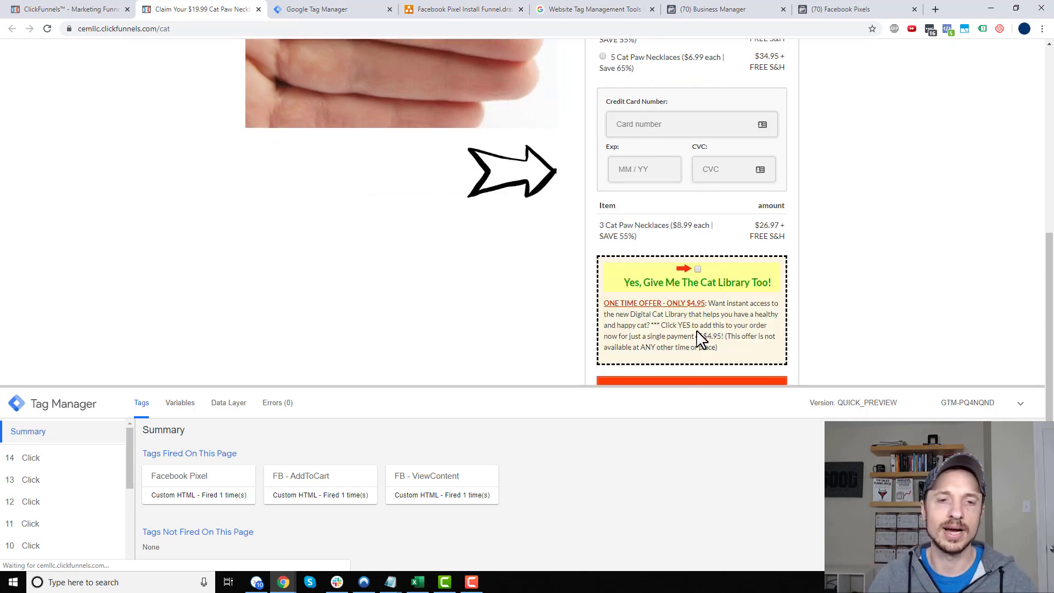
left_click(701, 271)
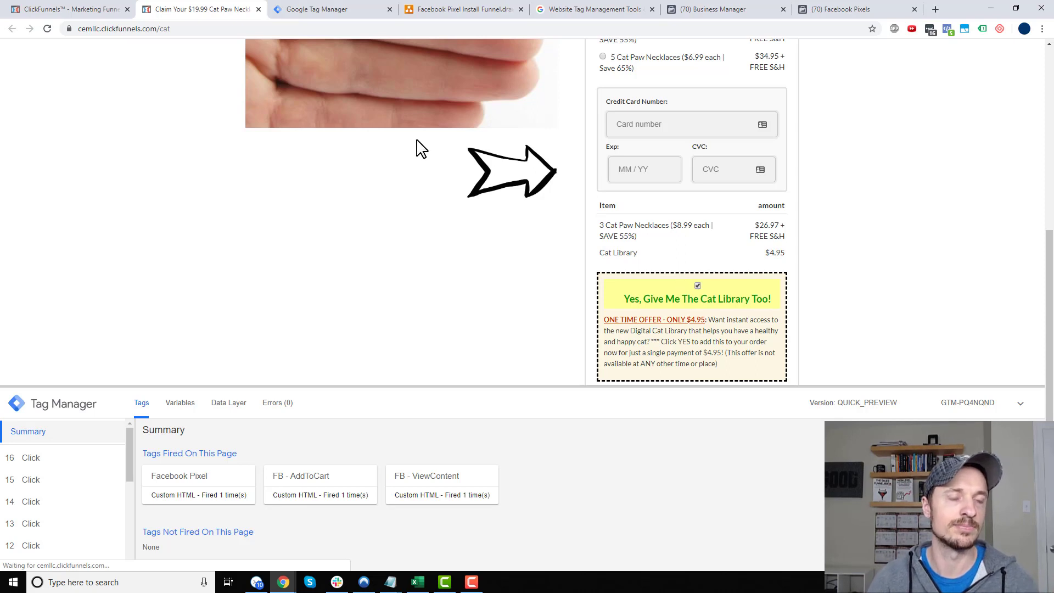
scroll(535, 350, "up", 1)
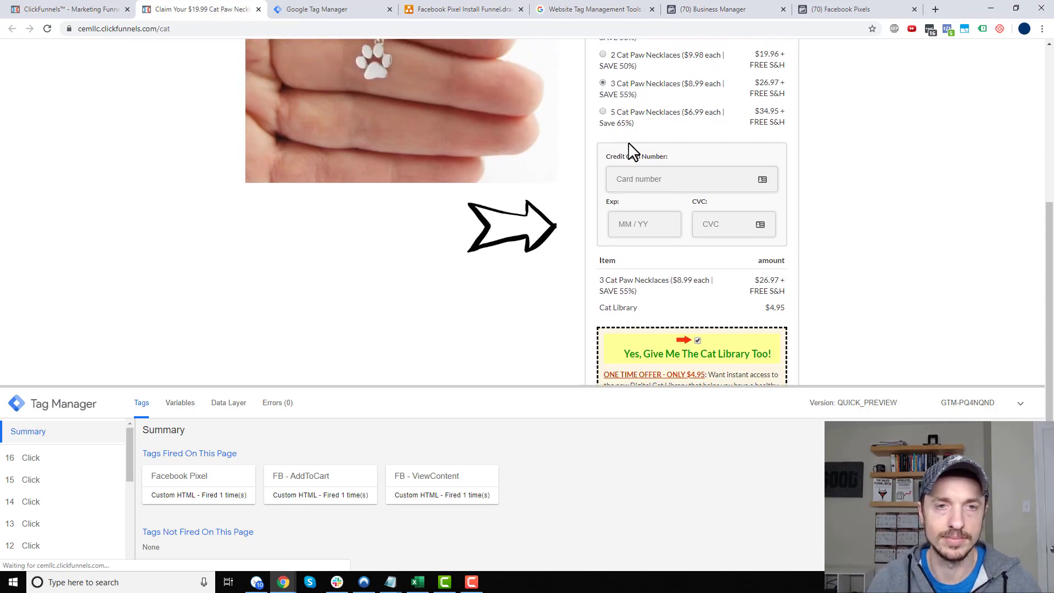
scroll(645, 186, "up", 2)
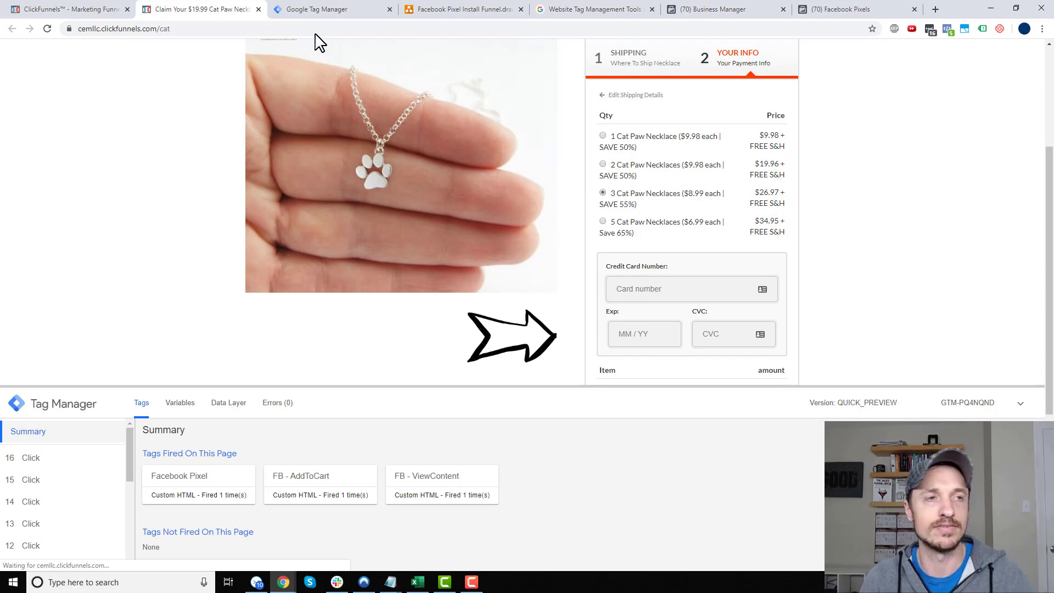
Step: Switch to the funnel diagram in draw.io and change the purchase event label on OTO 1 to "Purchase x 2"
left_click(358, 9)
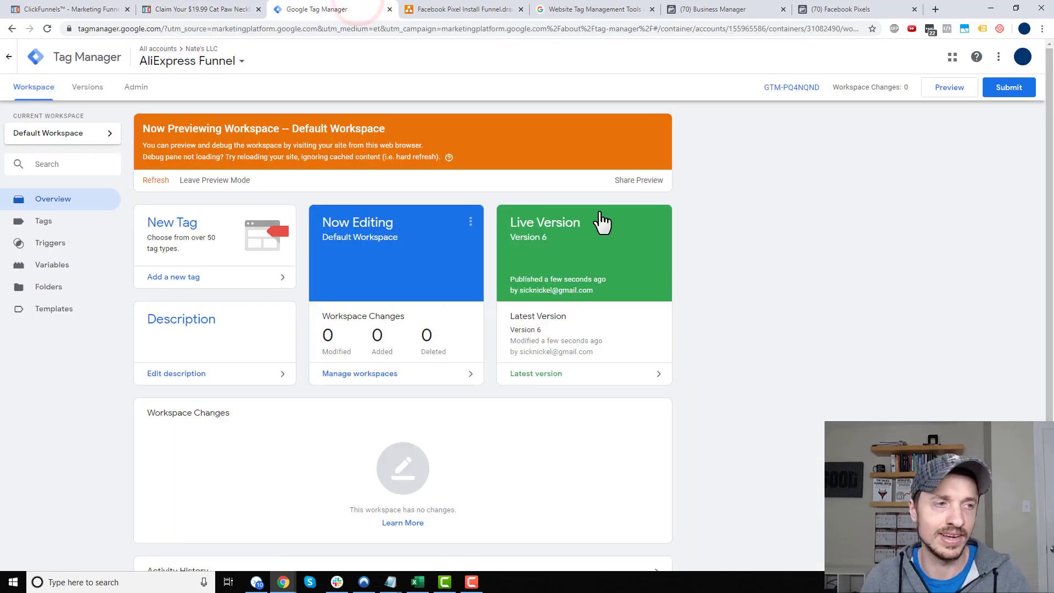
left_click(450, 10)
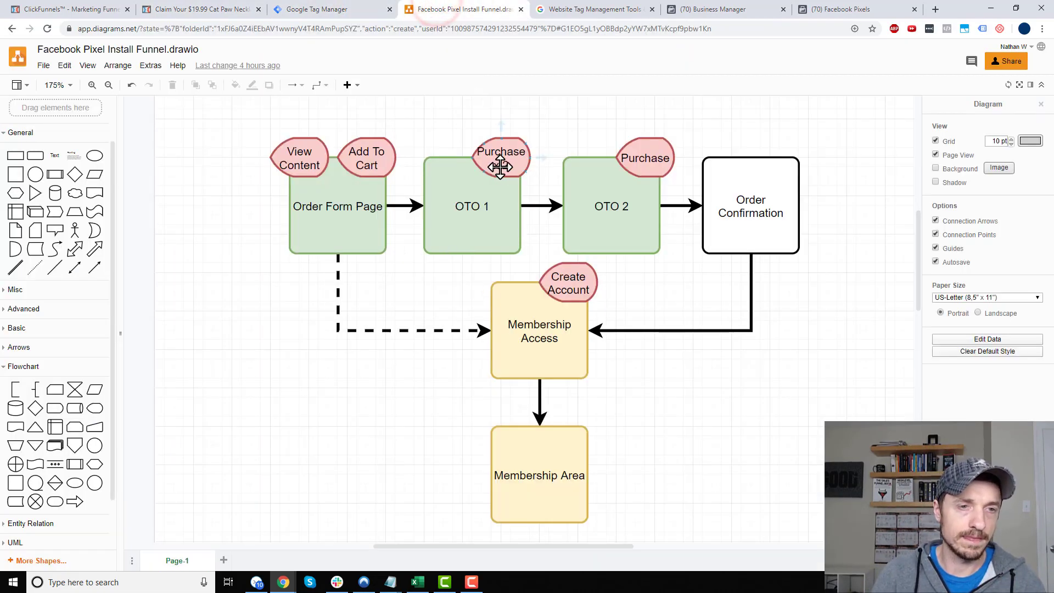
left_click(465, 219)
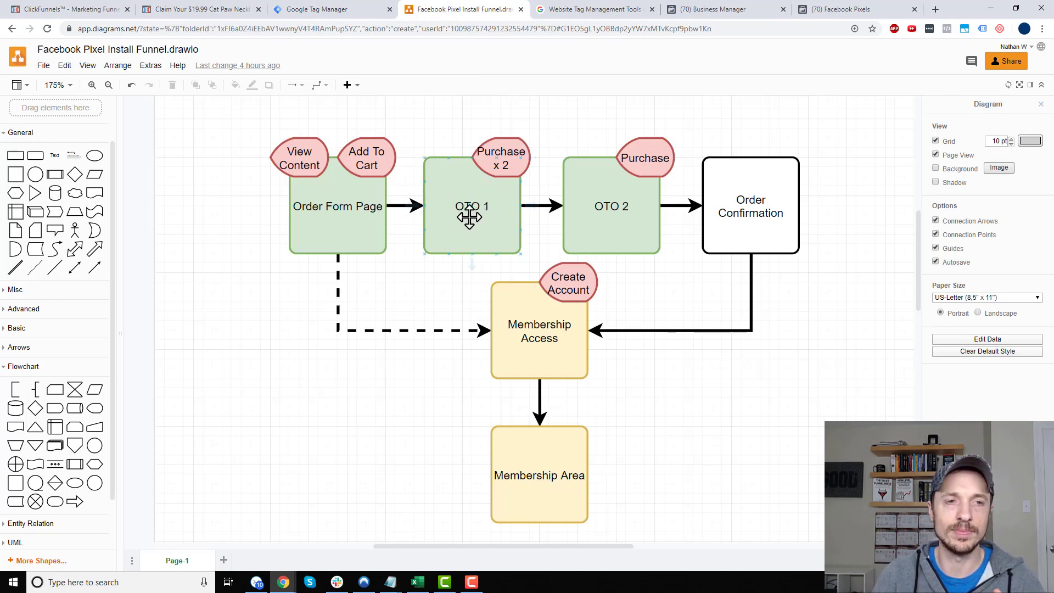
left_click(346, 218)
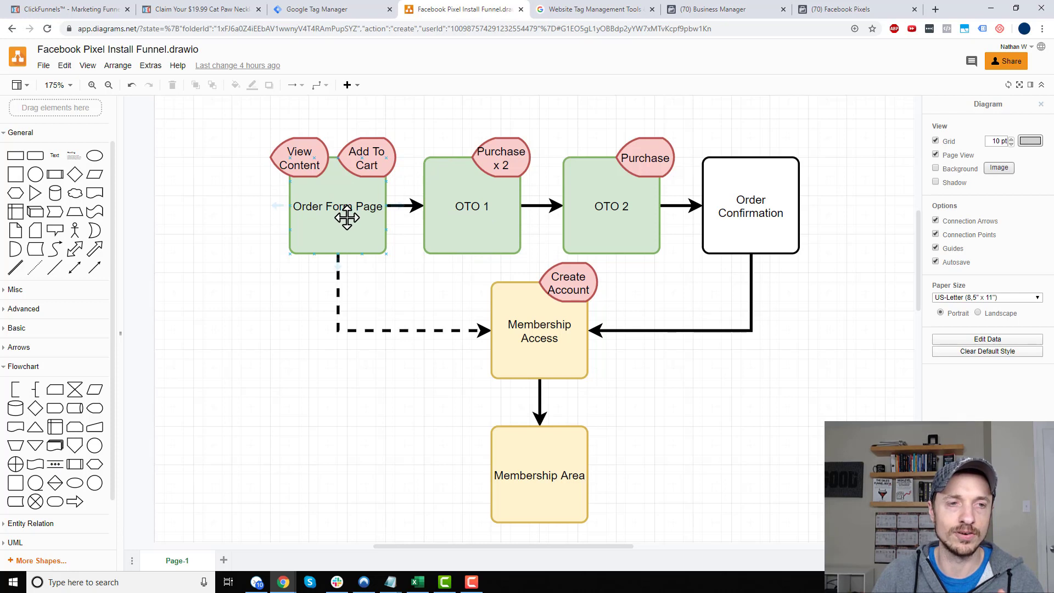
left_click(461, 207)
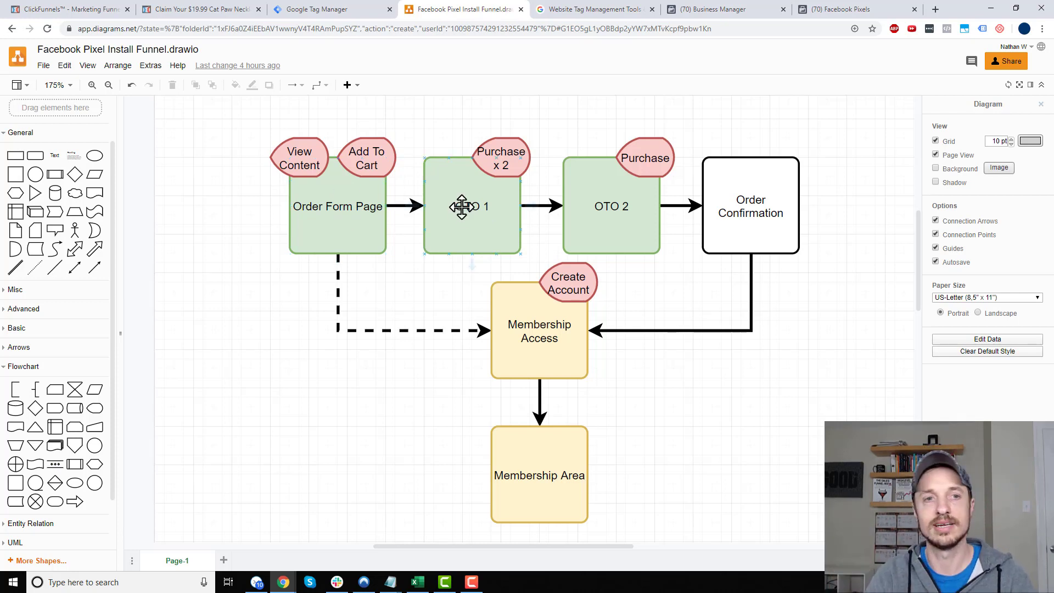
key("Escape")
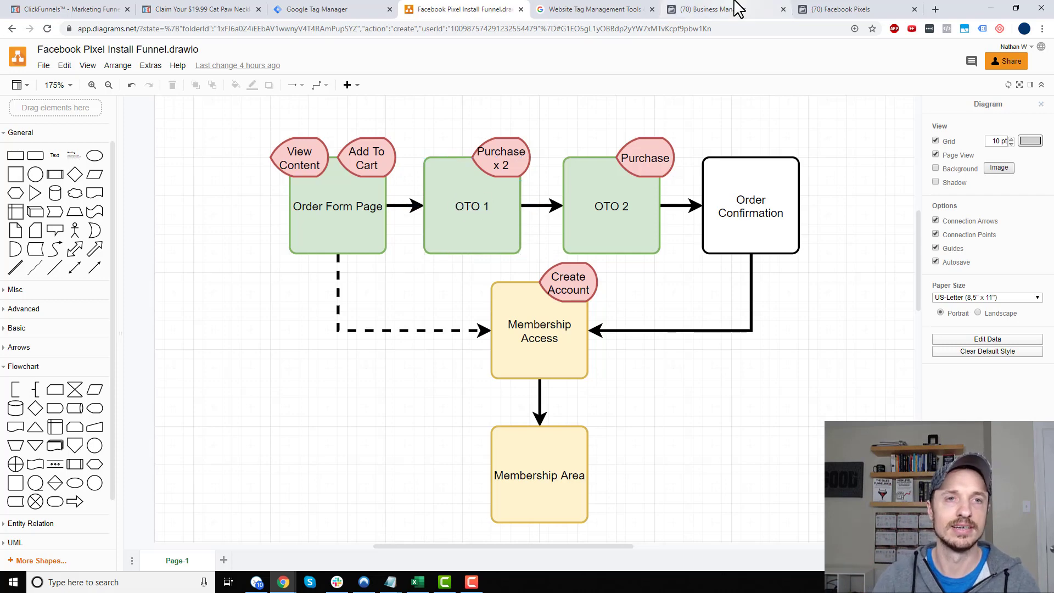
Step: Switch to ClickFunnels and open the OTO 1 step of the AliExpress Funnel
left_click(223, 10)
left_click(74, 8)
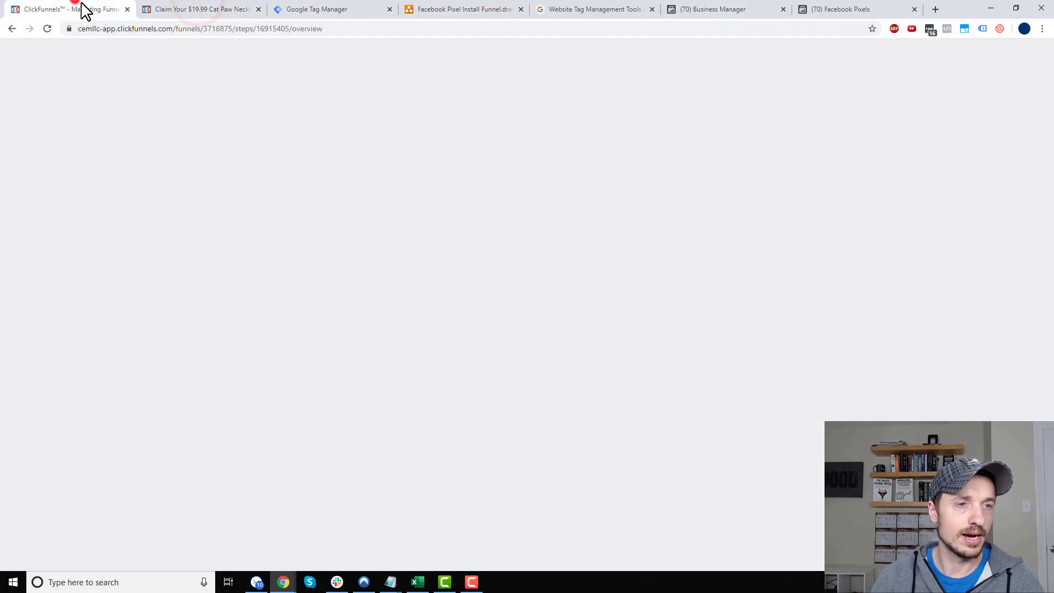
left_click(248, 241)
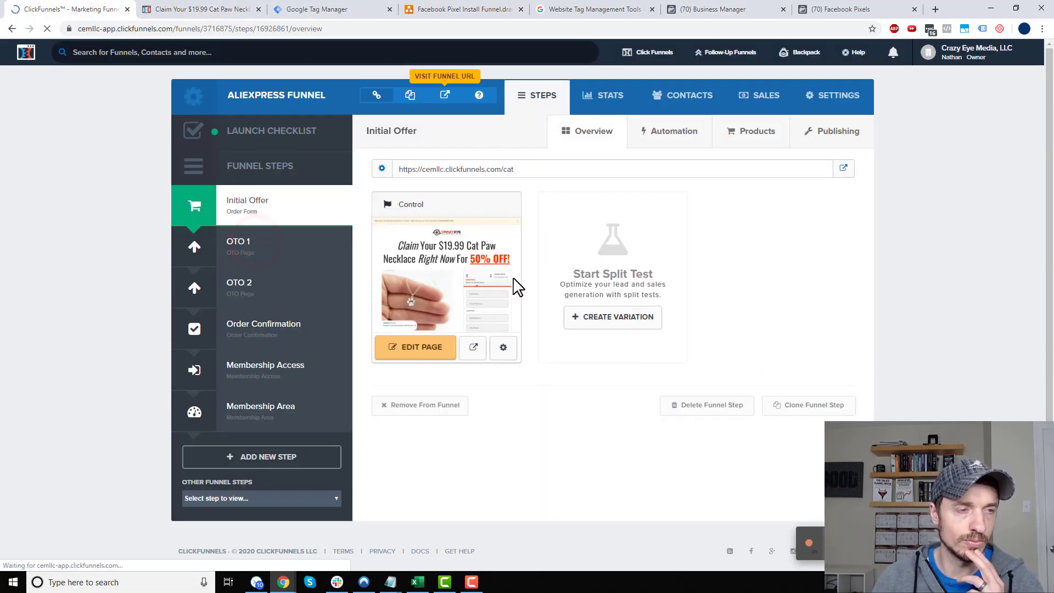
Step: Switch to Google Tag Manager, create a tag named "FB - Purchase Initial Offer" and open its tag type choices
left_click(187, 8)
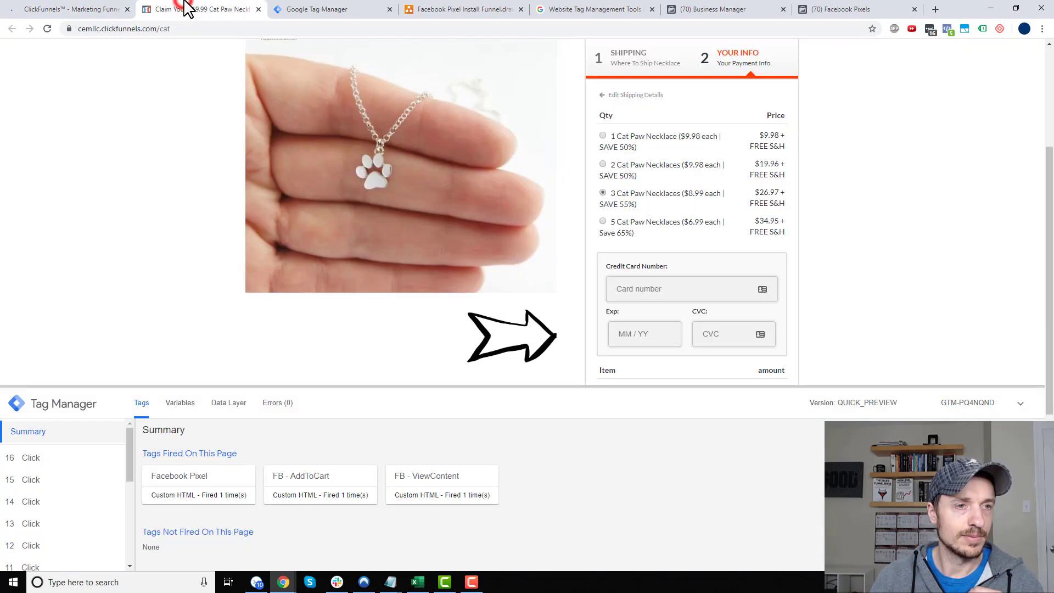
left_click(324, 8)
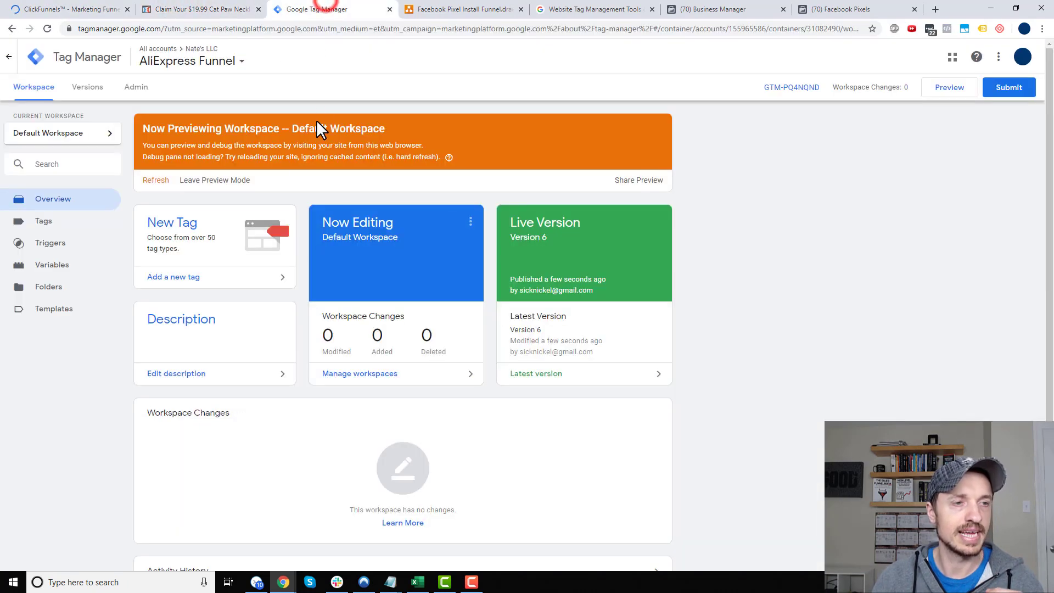
left_click(63, 228)
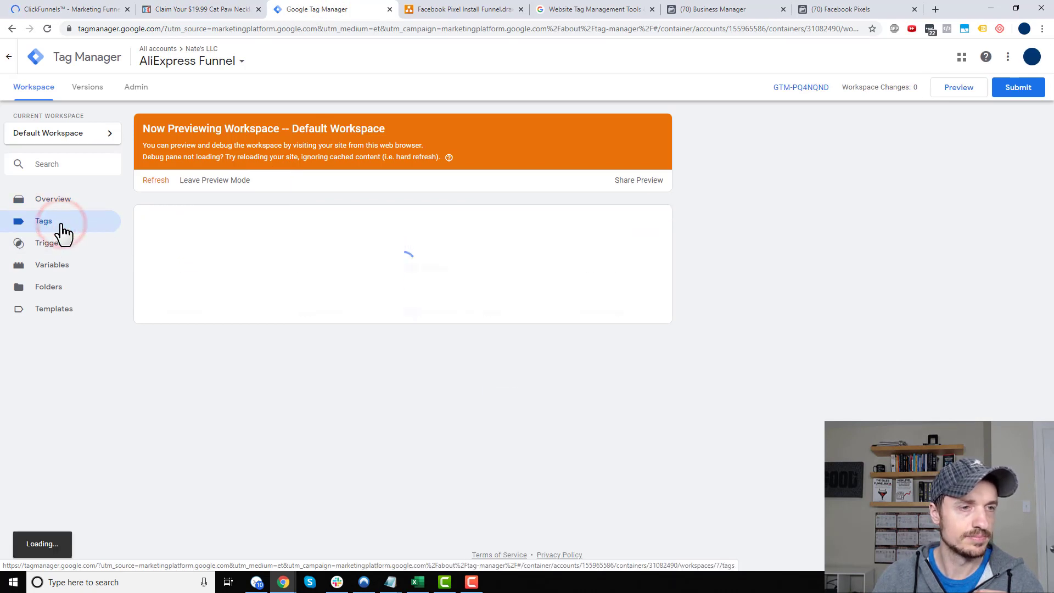
left_click(641, 224)
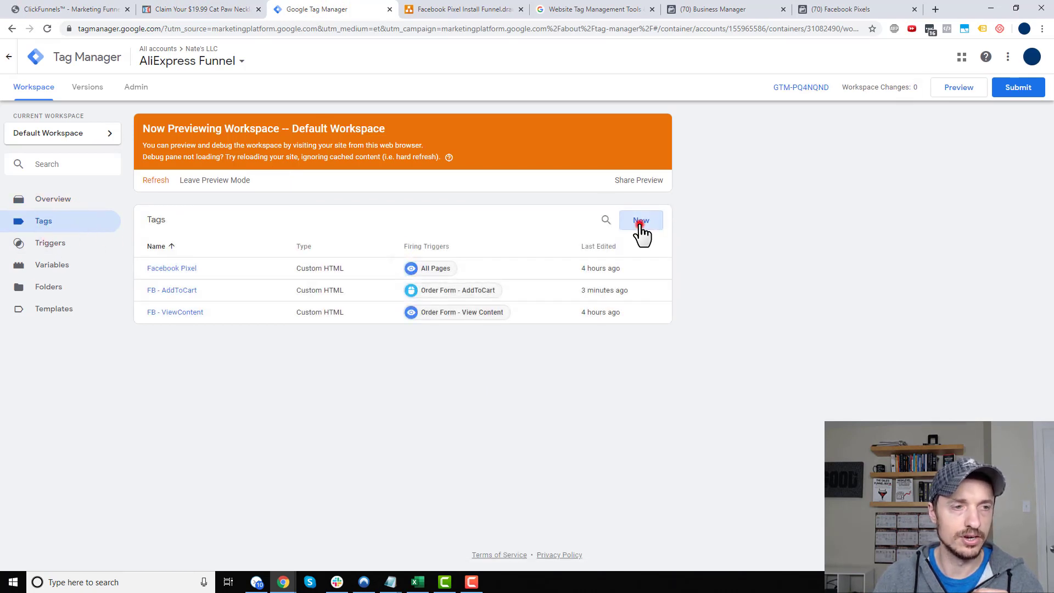
left_click(344, 61)
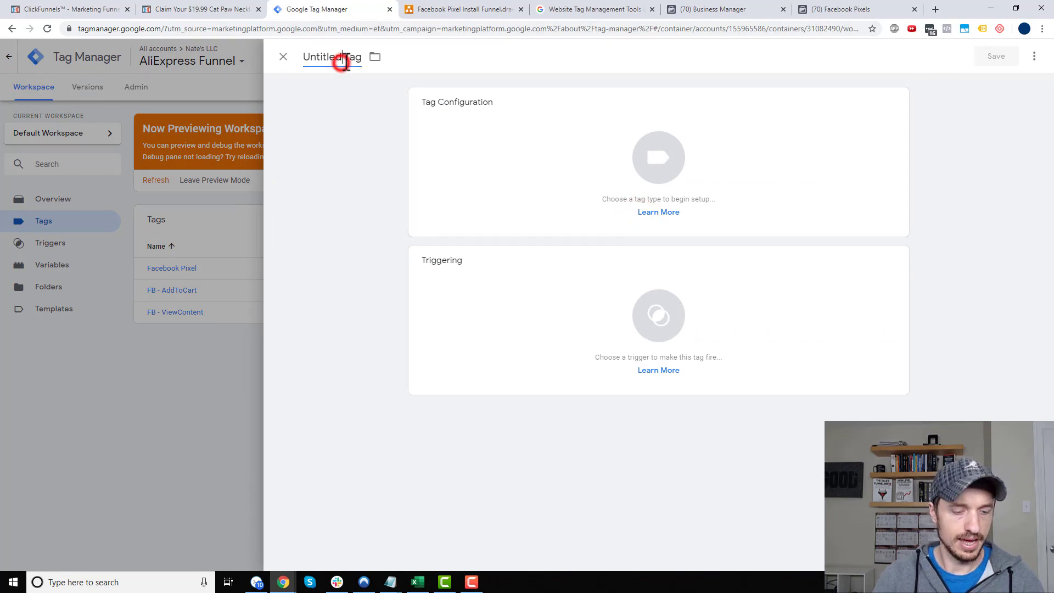
type("FB - Purchase Initial Offer")
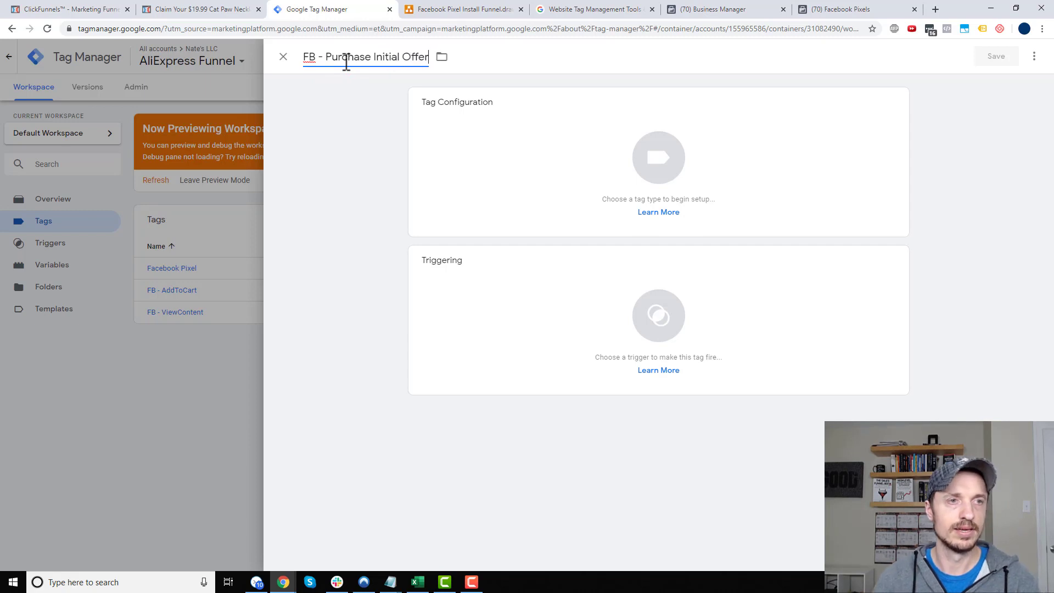
left_click(637, 172)
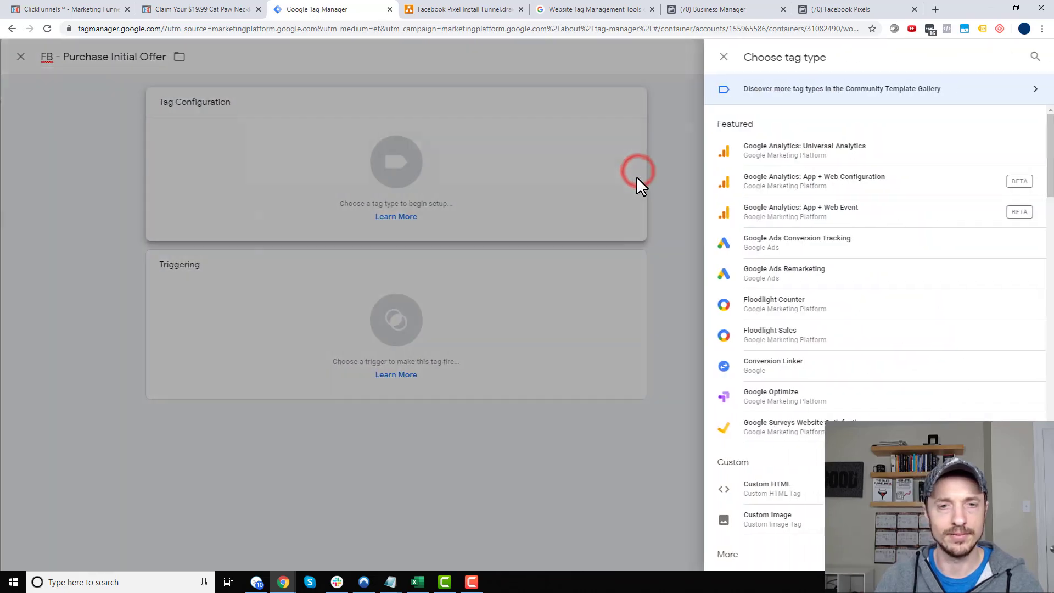
Step: Switch to Facebook Pixels and expand the Purchase event in the pixel's event code list
left_click(861, 9)
scroll(477, 277, "up", 5)
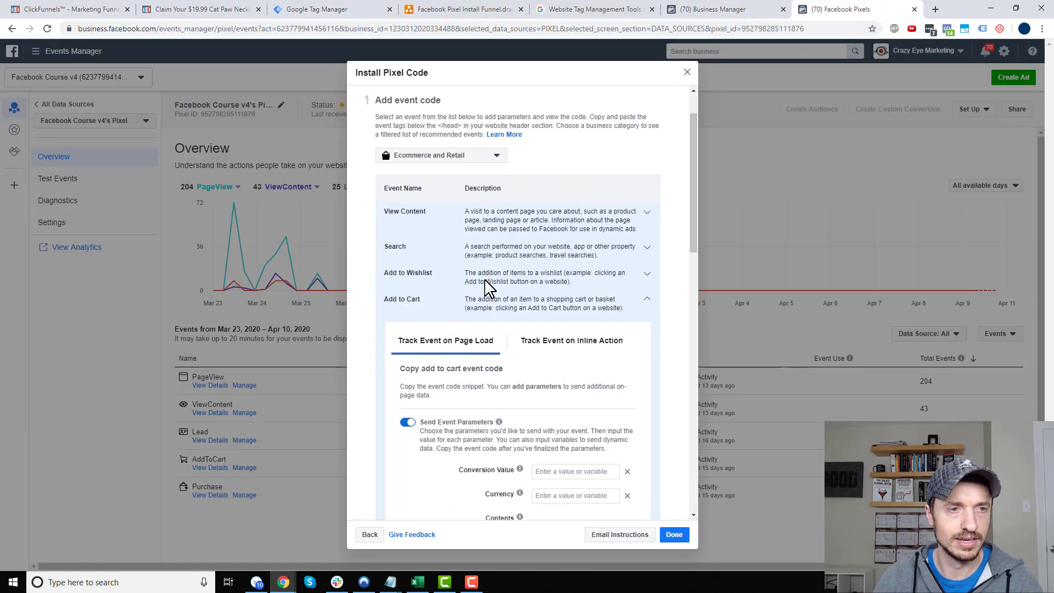
scroll(469, 285, "down", 7)
scroll(467, 303, "down", 6)
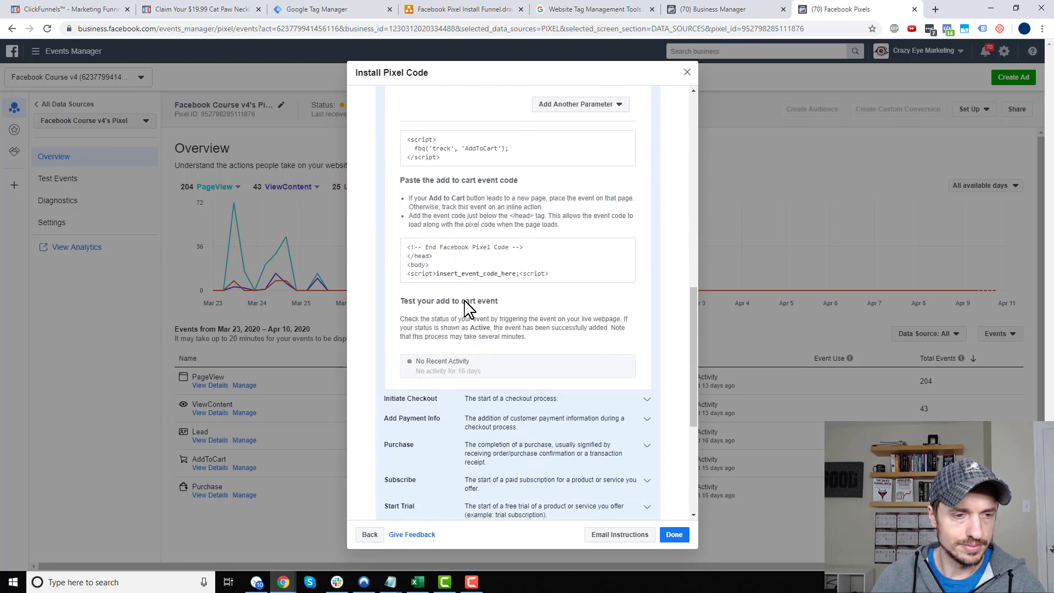
left_click(423, 282)
scroll(502, 269, "down", 4)
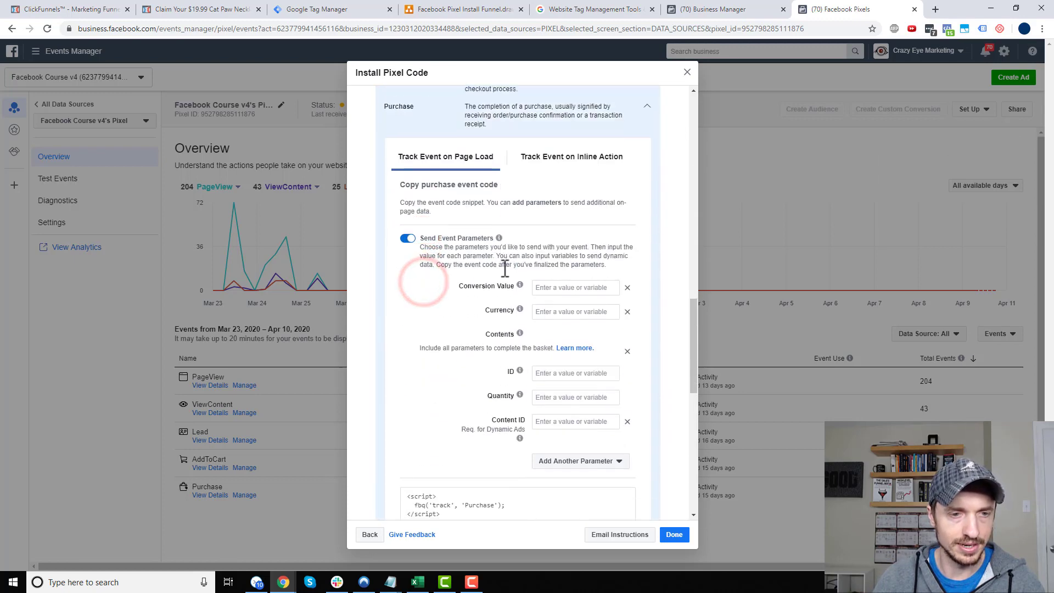
Step: Set the Purchase event's conversion value to 15 and currency to USD, and copy the generated event code
left_click(583, 234)
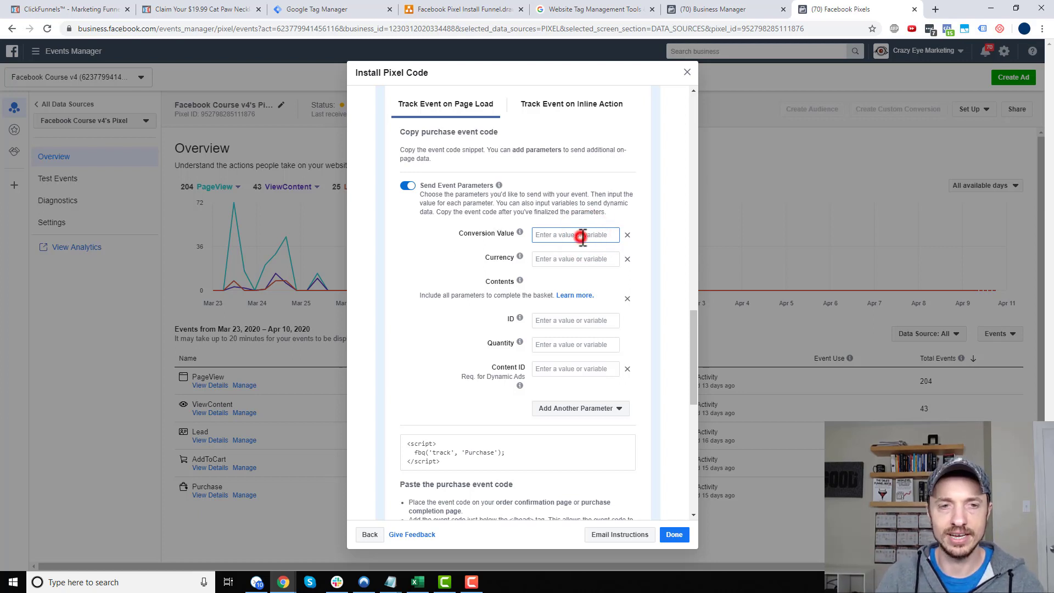
type("15")
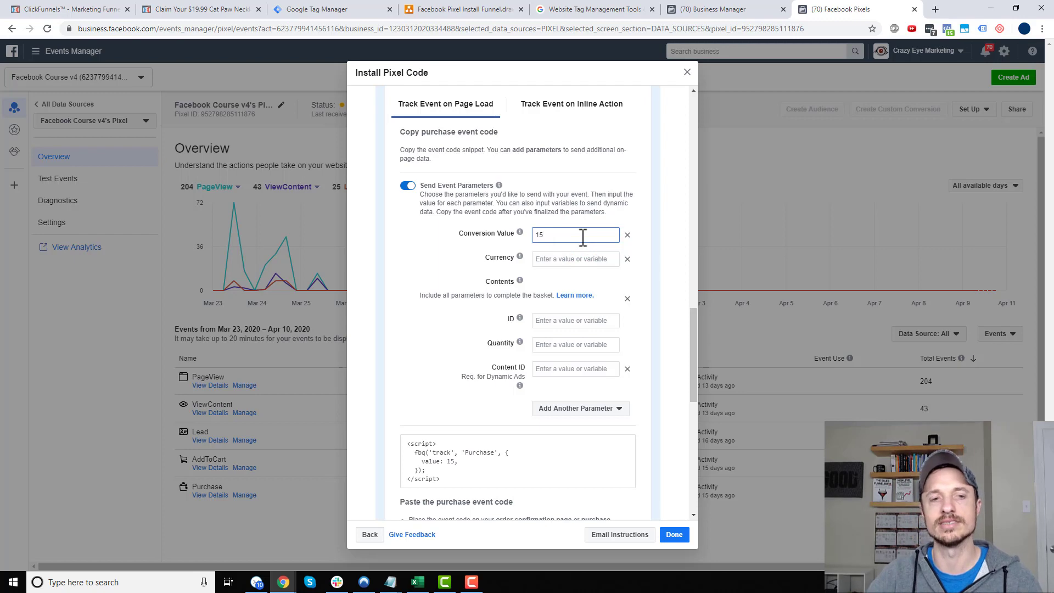
left_click(589, 262)
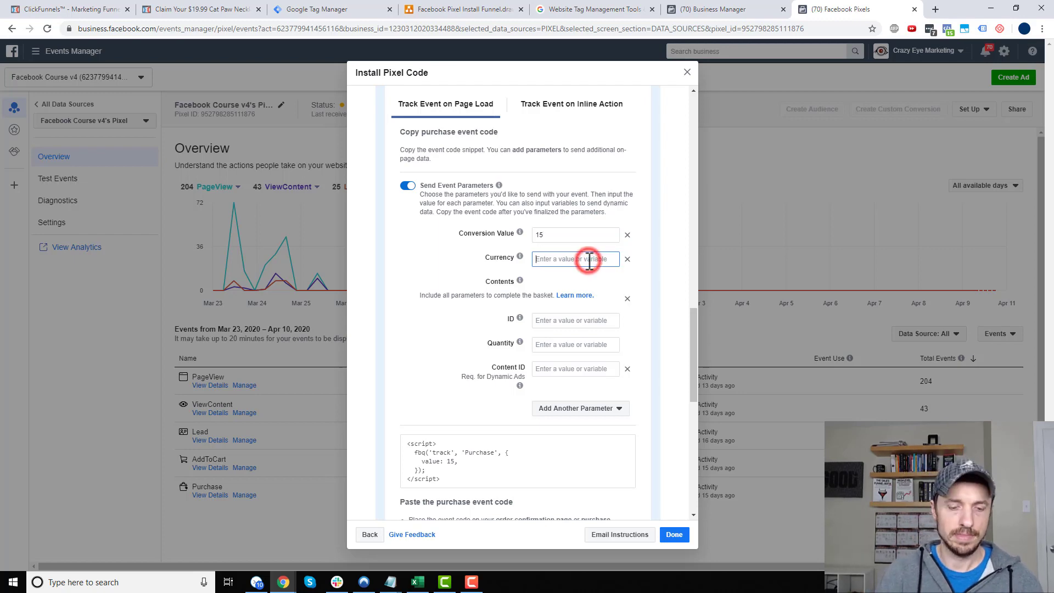
type("USD")
scroll(589, 262, "down", 3)
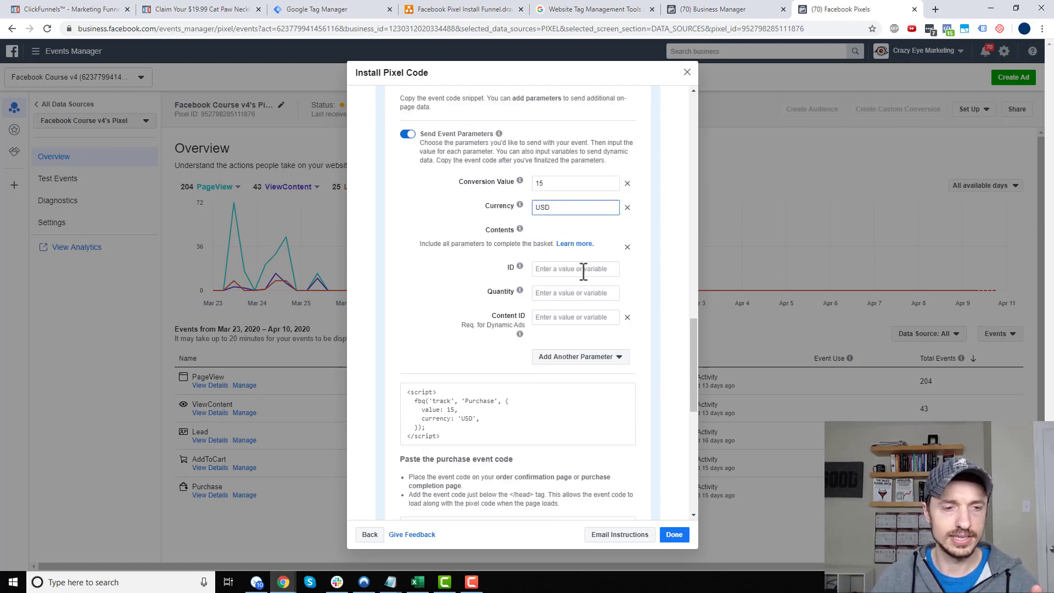
mouse_move(494, 306)
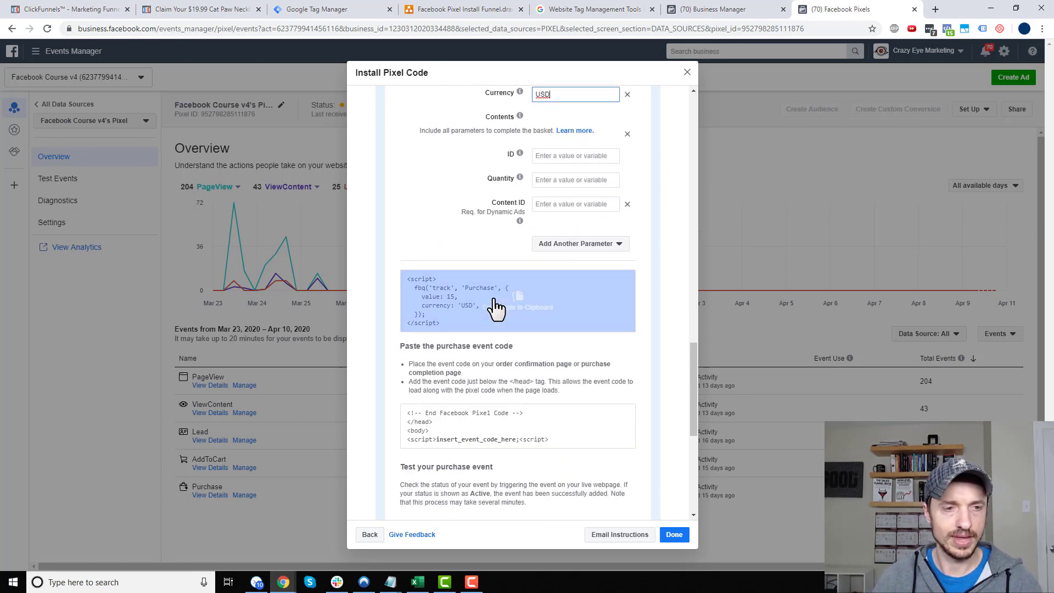
left_click(516, 313)
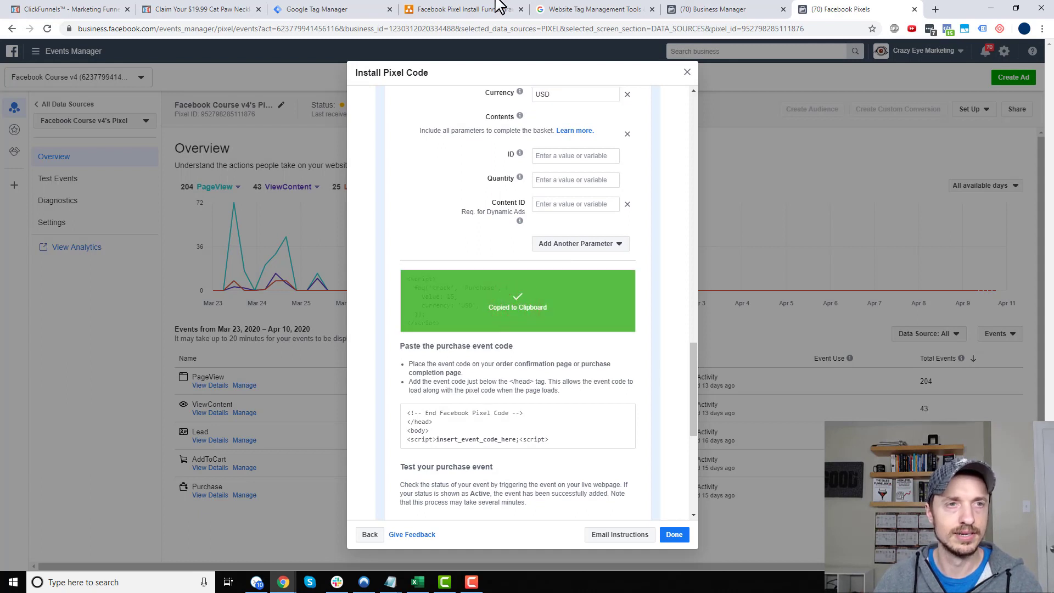
Step: Switch back to Google Tag Manager, make the new tag Custom HTML and paste the copied Purchase event code into it
left_click(345, 9)
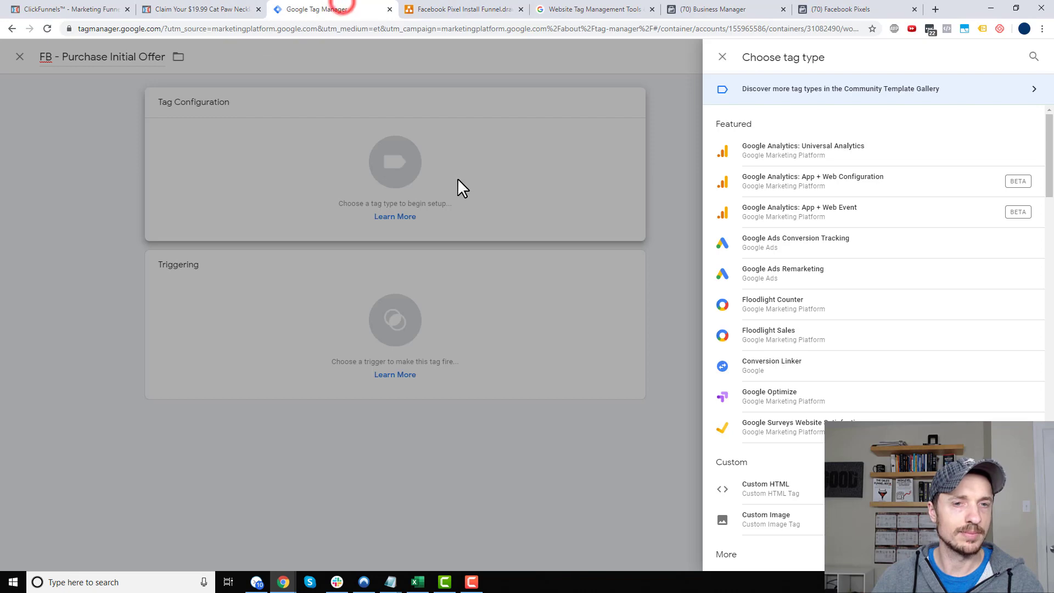
left_click(766, 495)
left_click(520, 217)
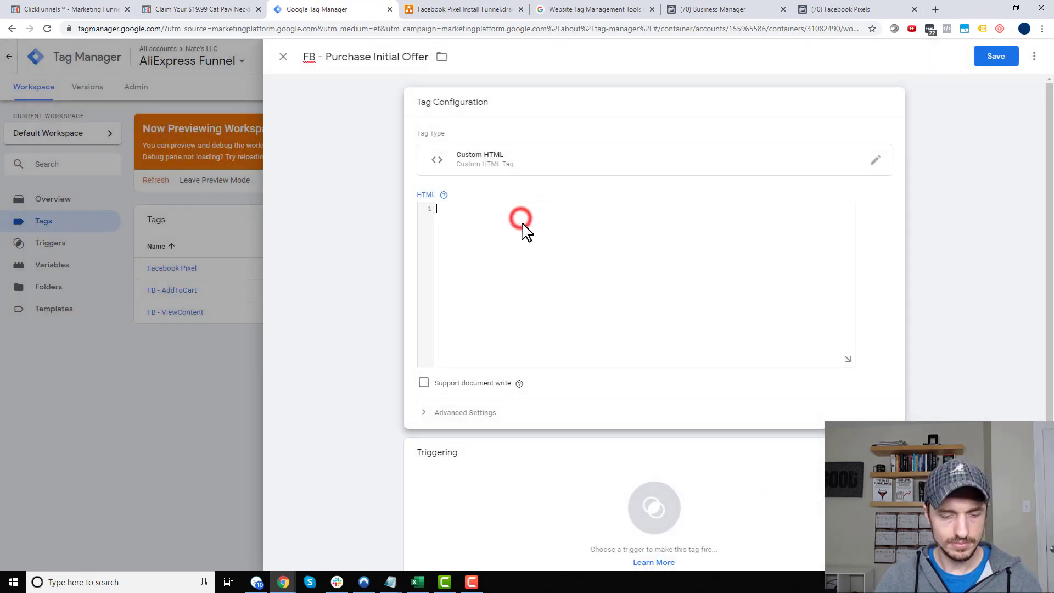
key("ctrl+v")
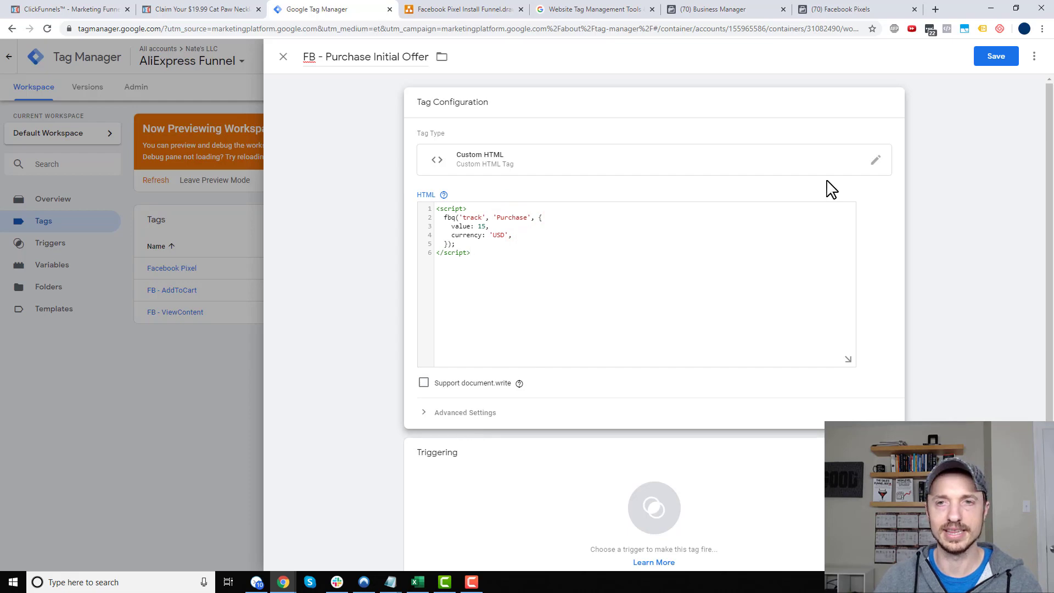
Step: Save the tag without a trigger and create a new trigger named "OTO 1 - Purchase Initial Offer"
left_click(975, 56)
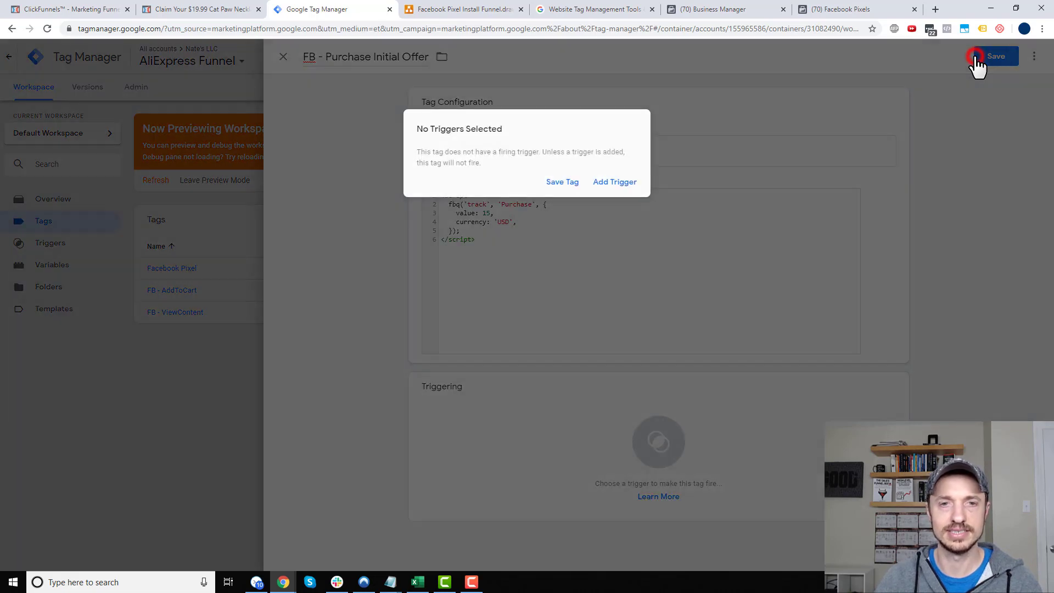
left_click(568, 183)
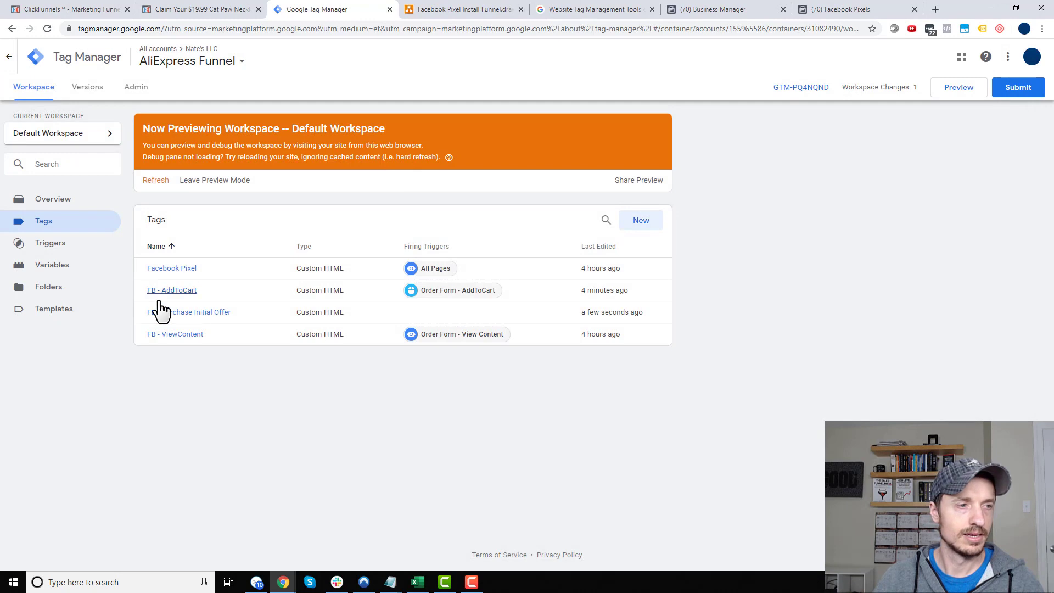
left_click(59, 244)
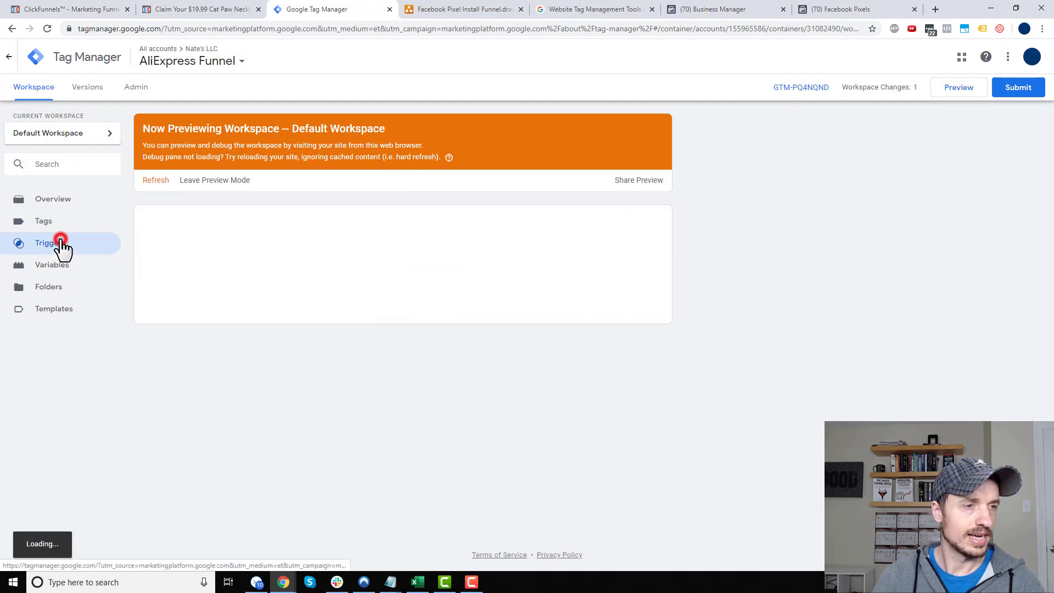
left_click(645, 222)
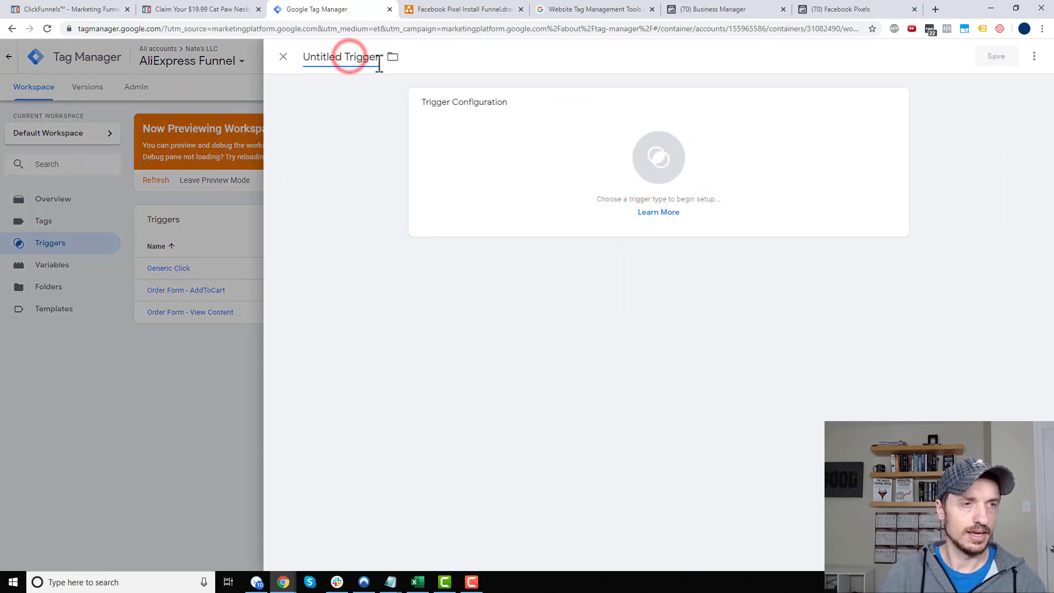
key("ctrl+a")
type("OT")
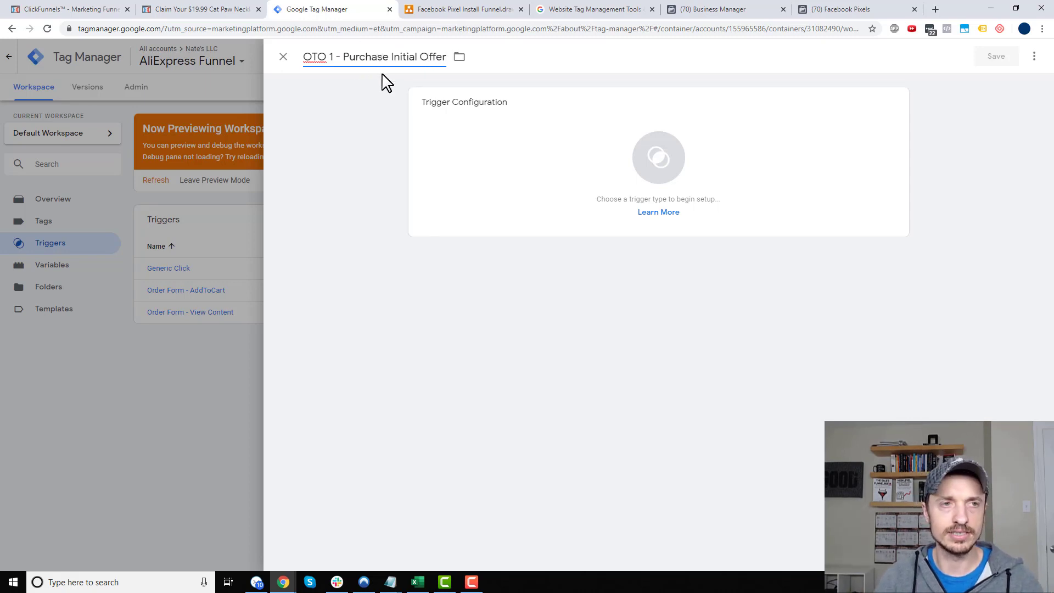
Step: Make the new trigger a Page View type that fires on Some Page Views
left_click(661, 184)
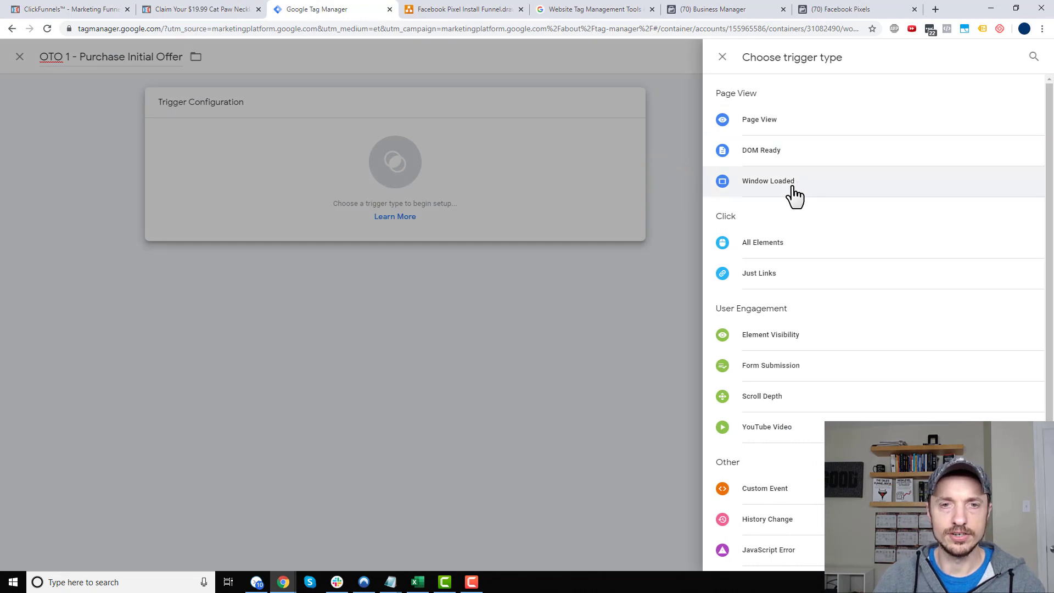
left_click(760, 122)
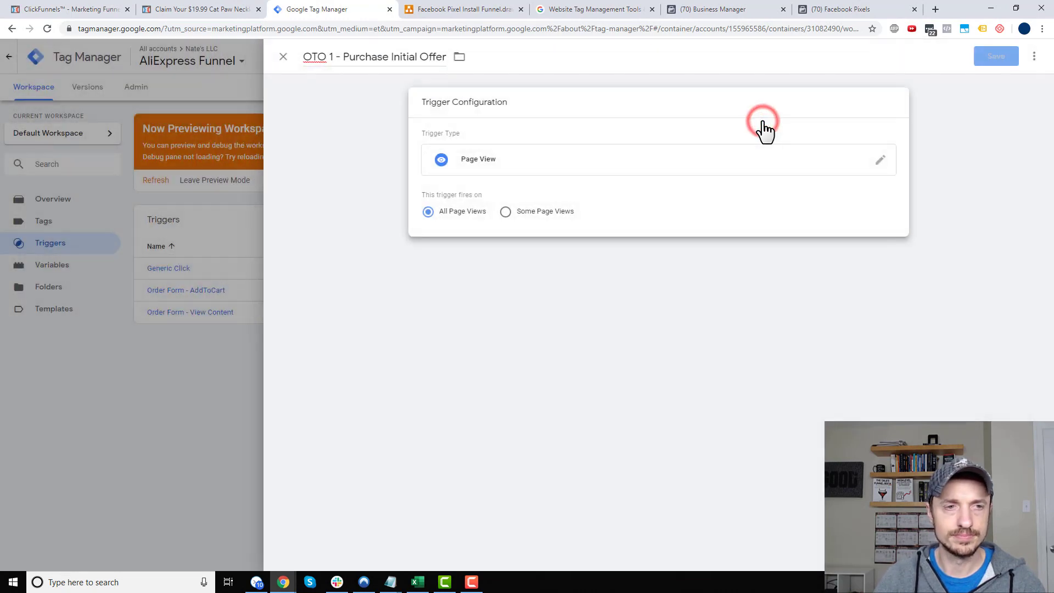
left_click(530, 212)
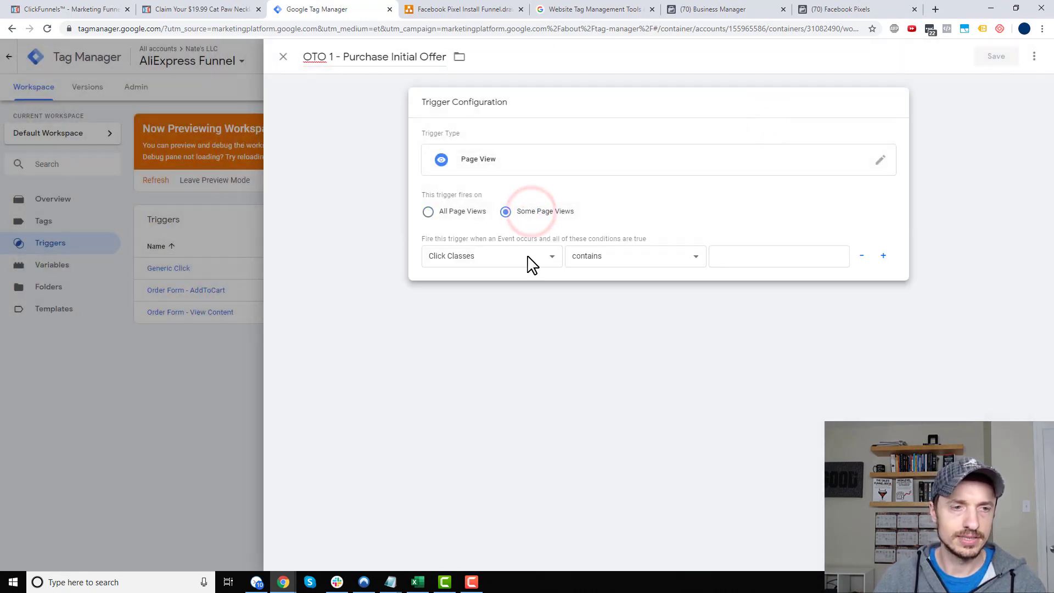
left_click(525, 255)
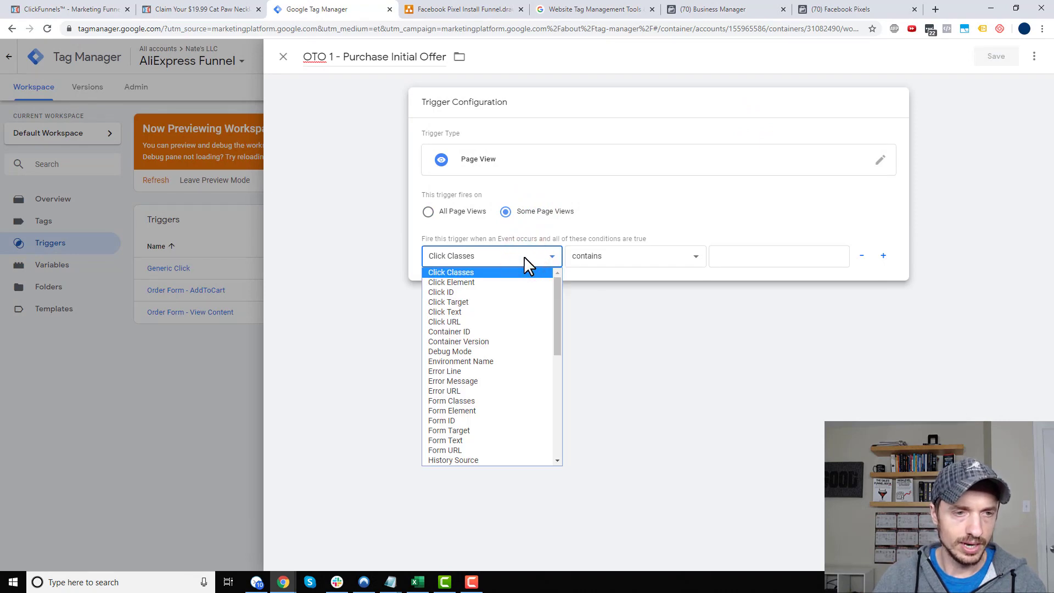
Step: Switch to ClickFunnels, open the live OTO 1 page and look up its Page Path among the Page View event's variables in the debug pane
left_click(207, 9)
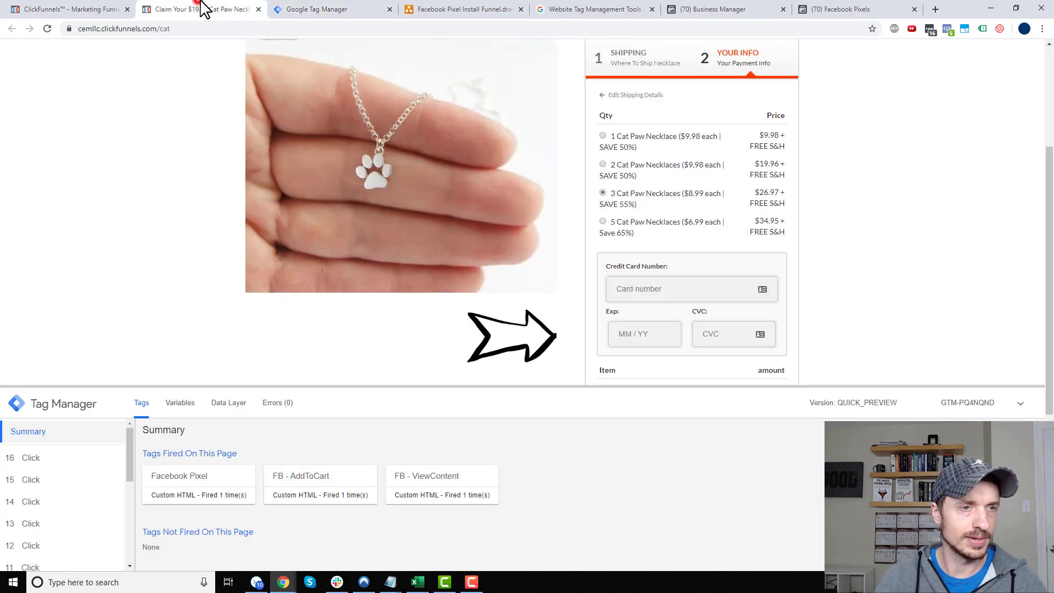
left_click(109, 9)
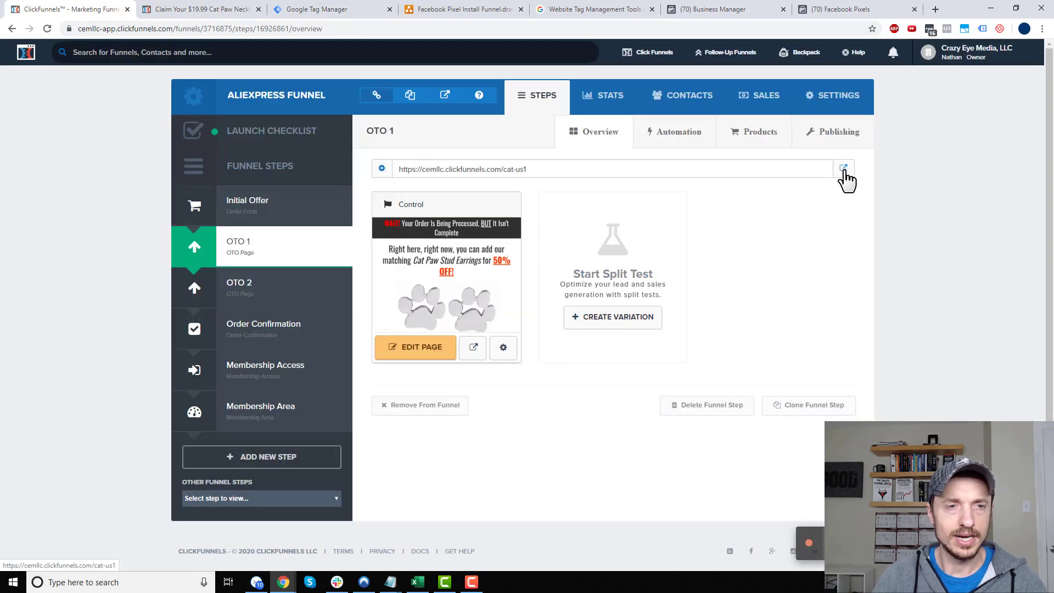
left_click(845, 170)
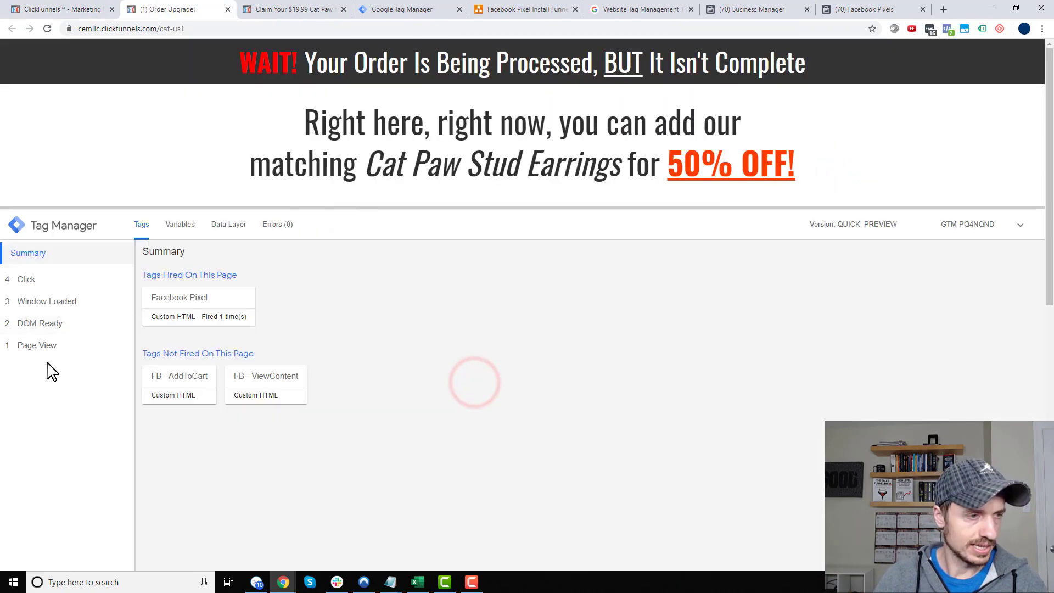
left_click(50, 348)
left_click(180, 225)
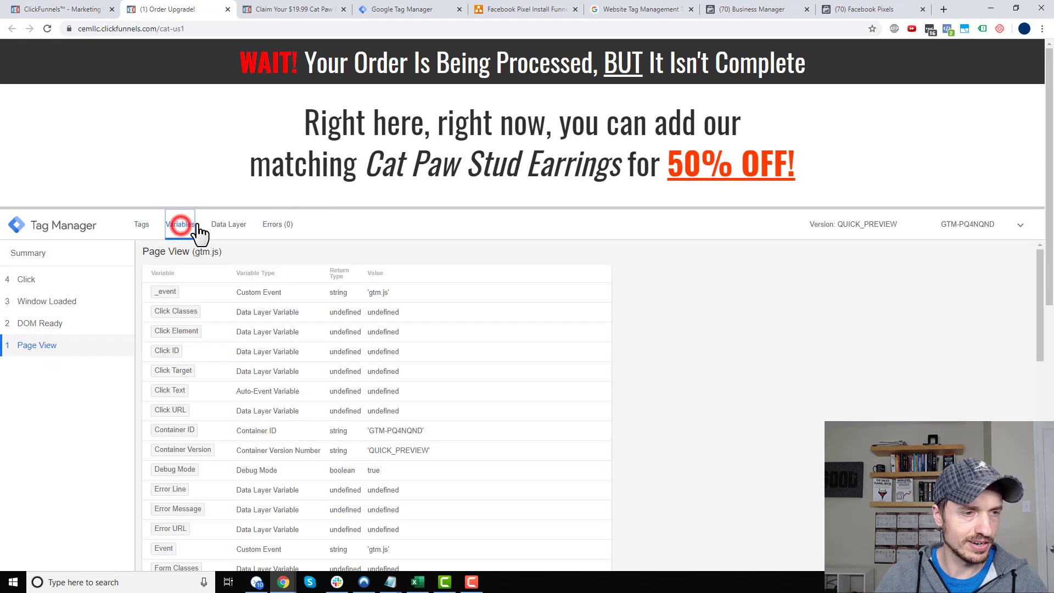
scroll(419, 391, "down", 5)
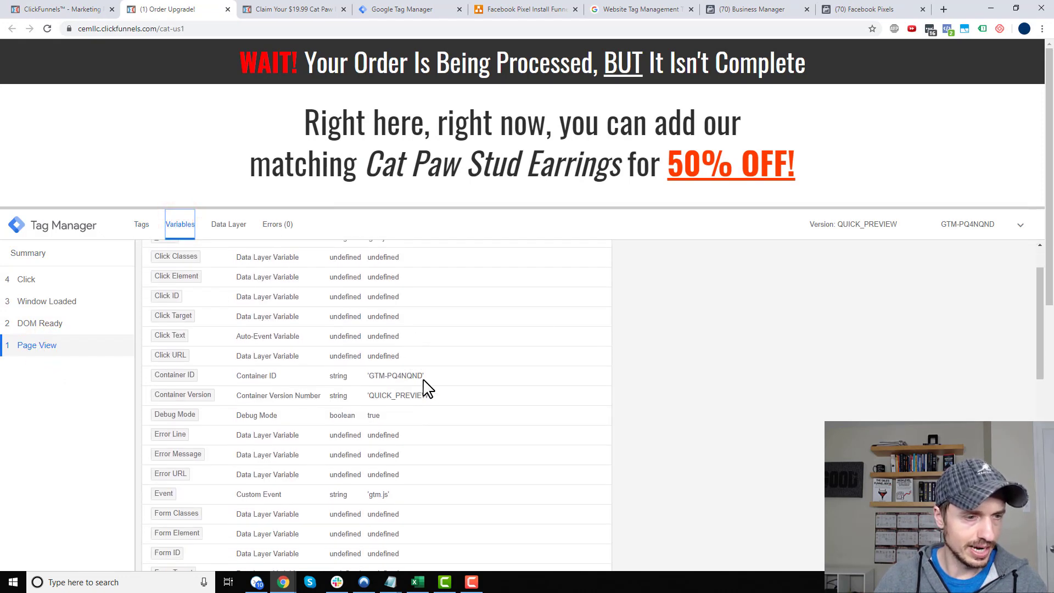
scroll(427, 391, "down", 5)
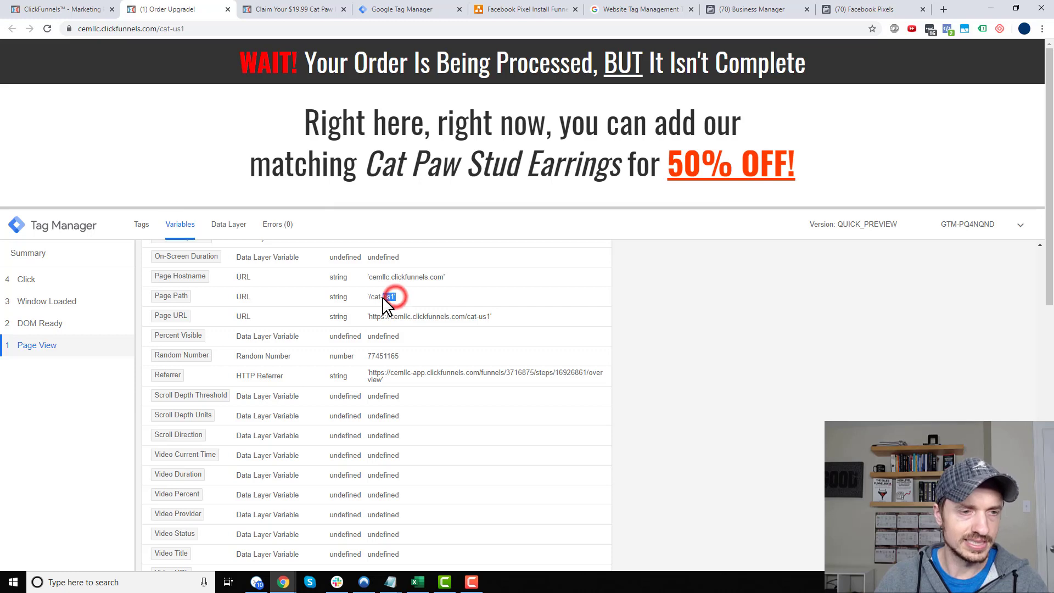
left_click_drag(382, 297, 368, 298)
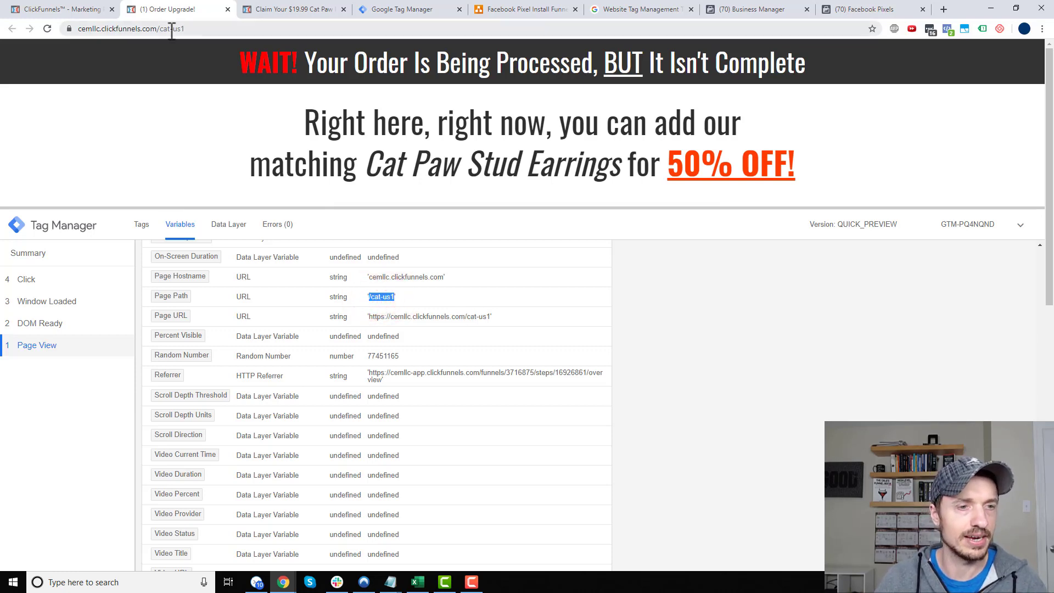
Step: Switch back to Google Tag Manager, set the trigger's condition to Page Path equals /cat-us1 and save the trigger
left_click(403, 8)
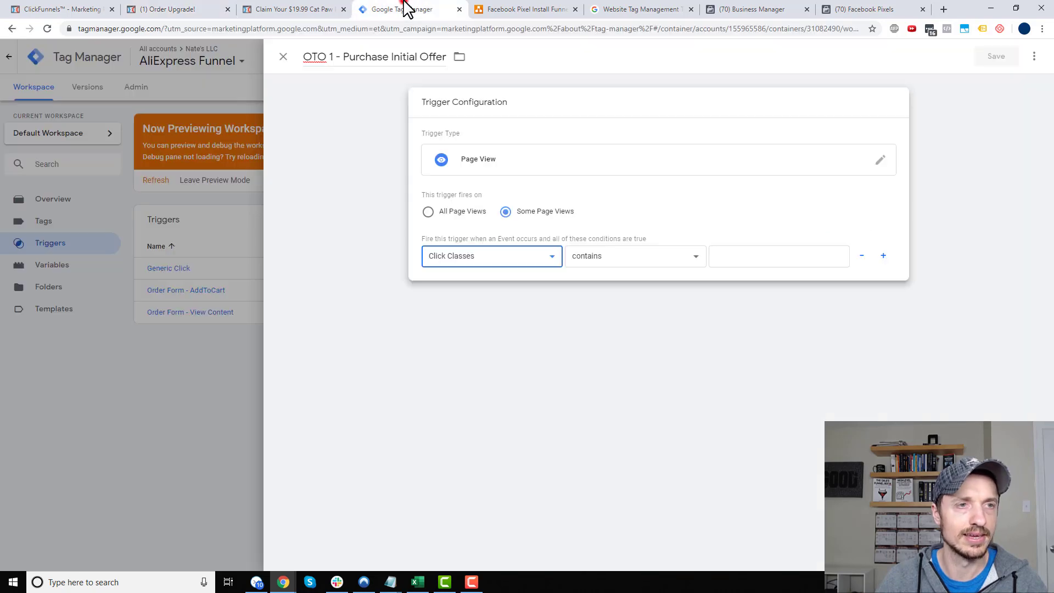
left_click(480, 255)
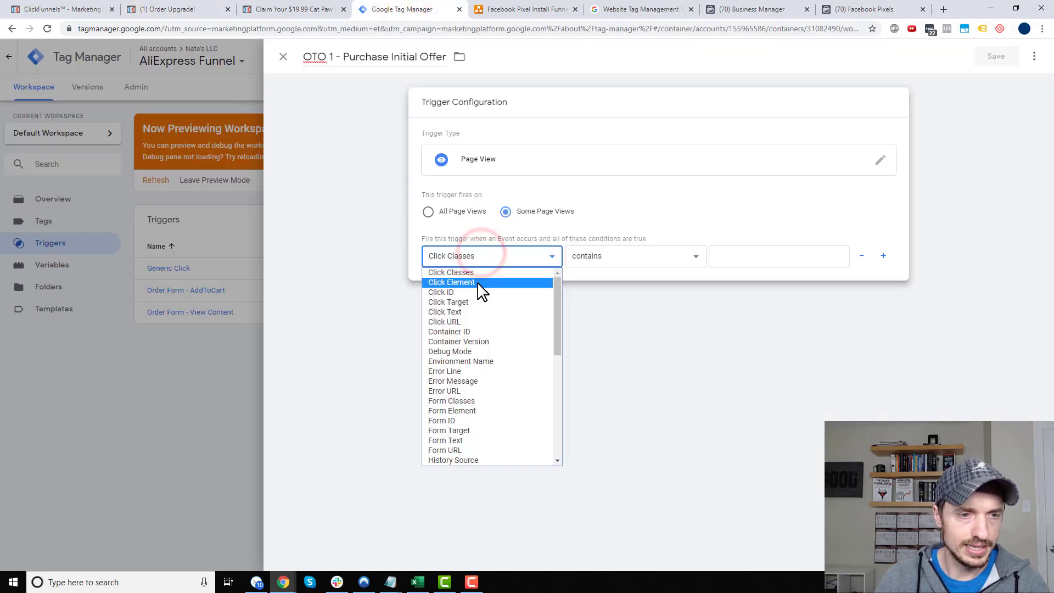
scroll(475, 330, "down", 5)
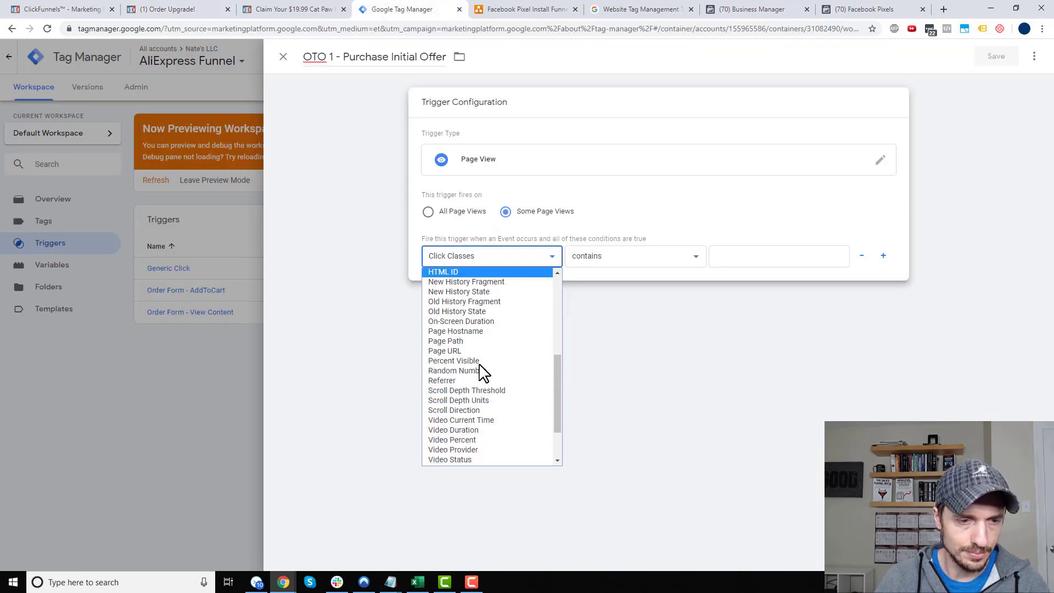
left_click(472, 319)
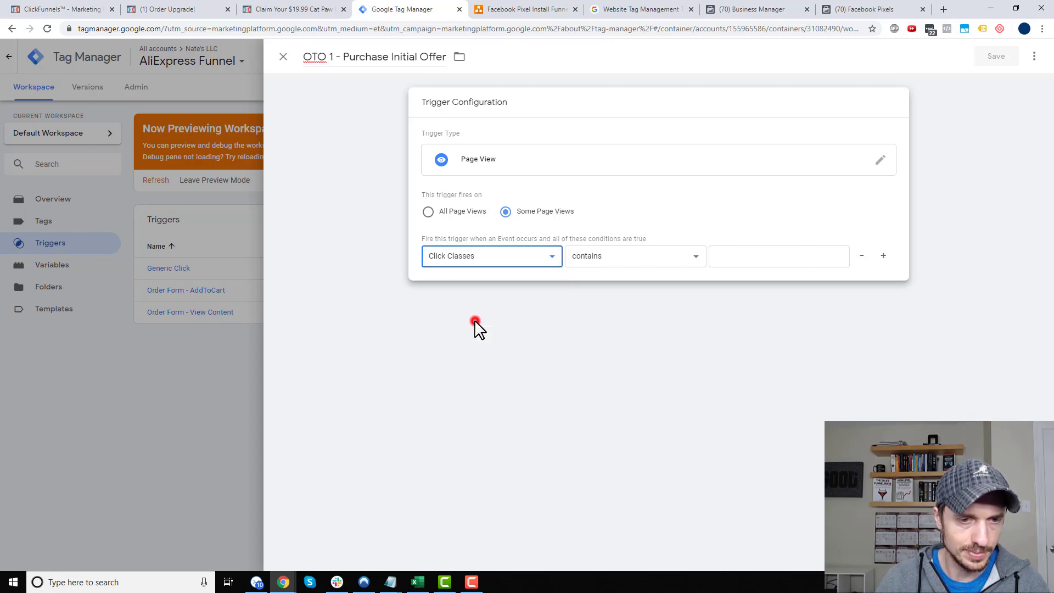
left_click(607, 265)
left_click(608, 269)
left_click(777, 264)
key("ctrl+v")
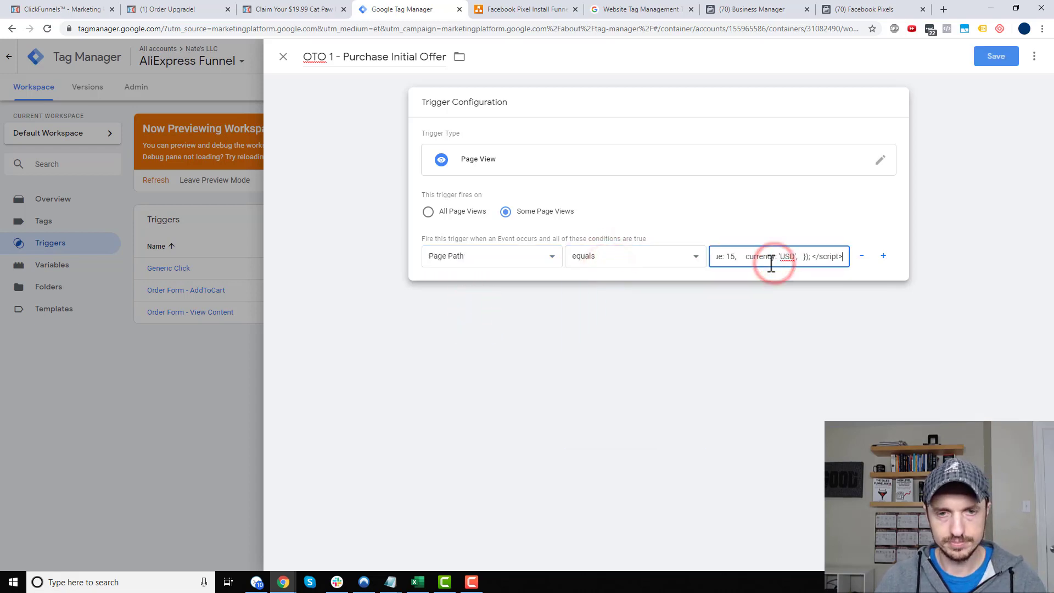
key("ctrl+a")
key("BackSpace")
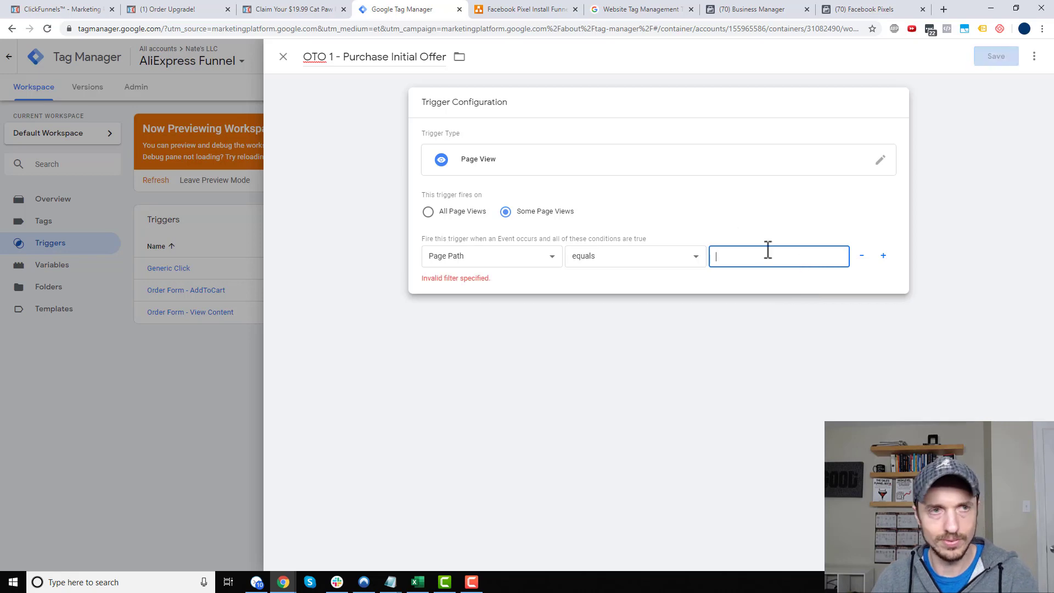
type("/cat-us1")
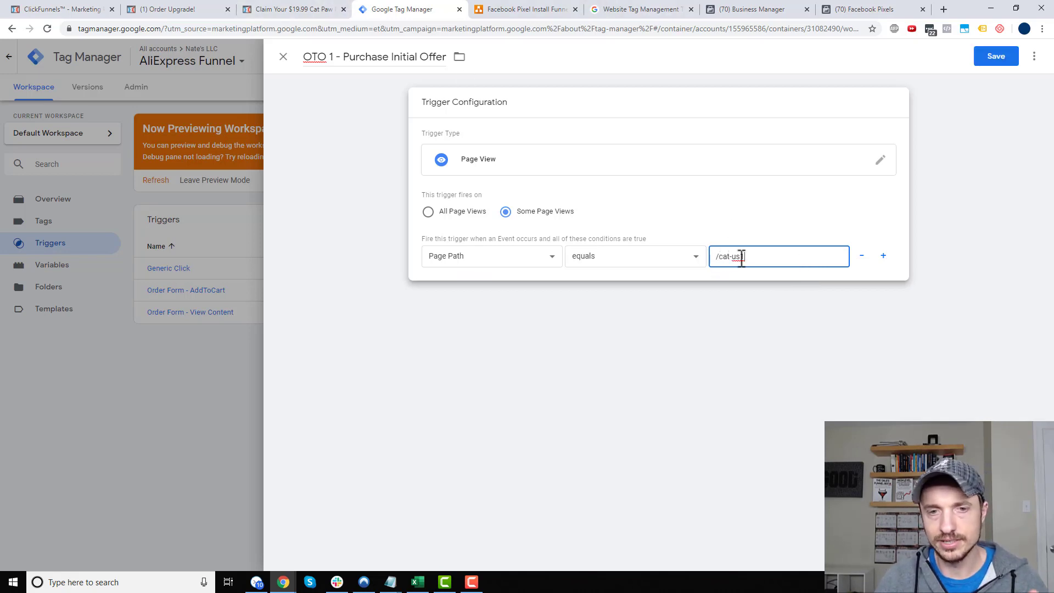
left_click(995, 56)
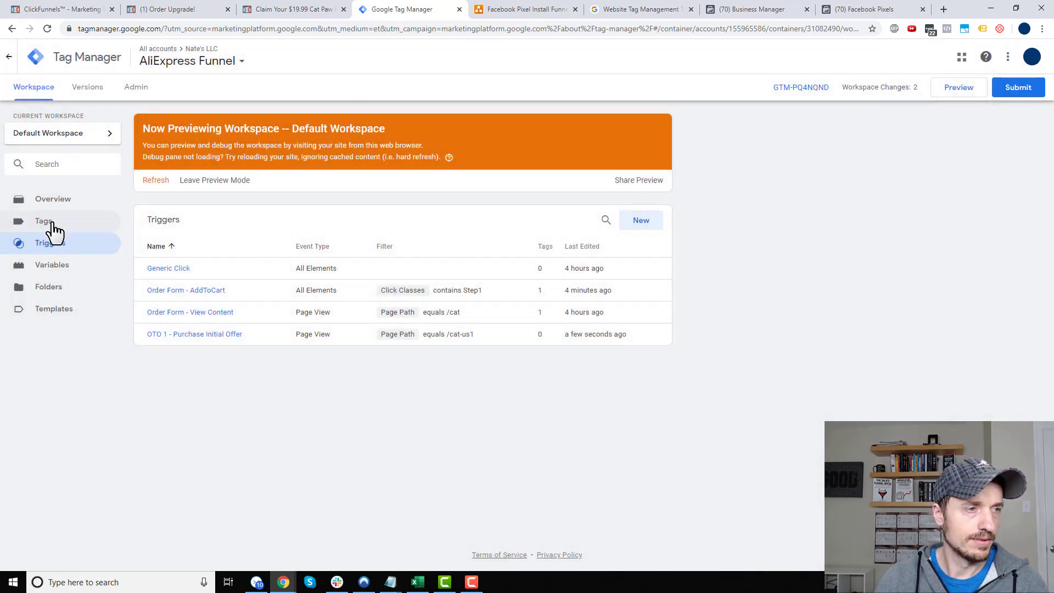
Step: Assign the "OTO 1 - Purchase Initial Offer" trigger to the "FB - Purchase Initial Offer" tag and save the tag
left_click(48, 222)
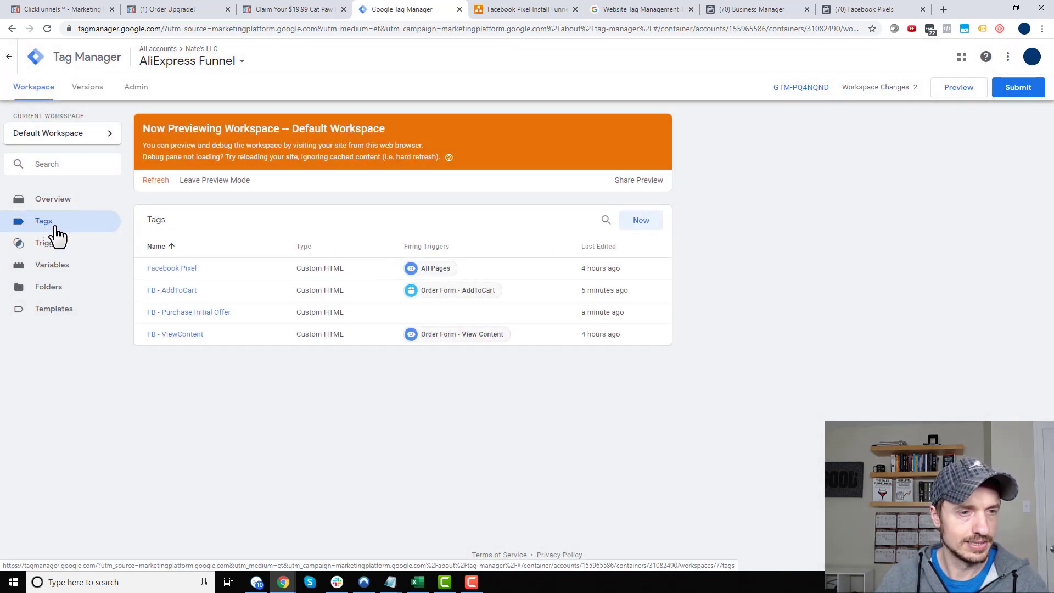
left_click(200, 314)
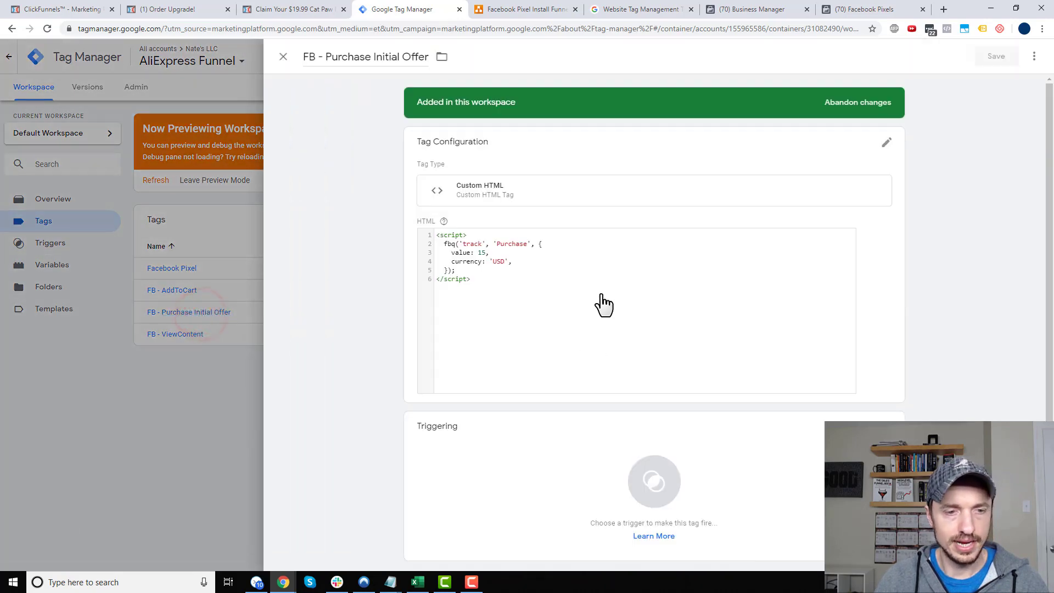
left_click(671, 476)
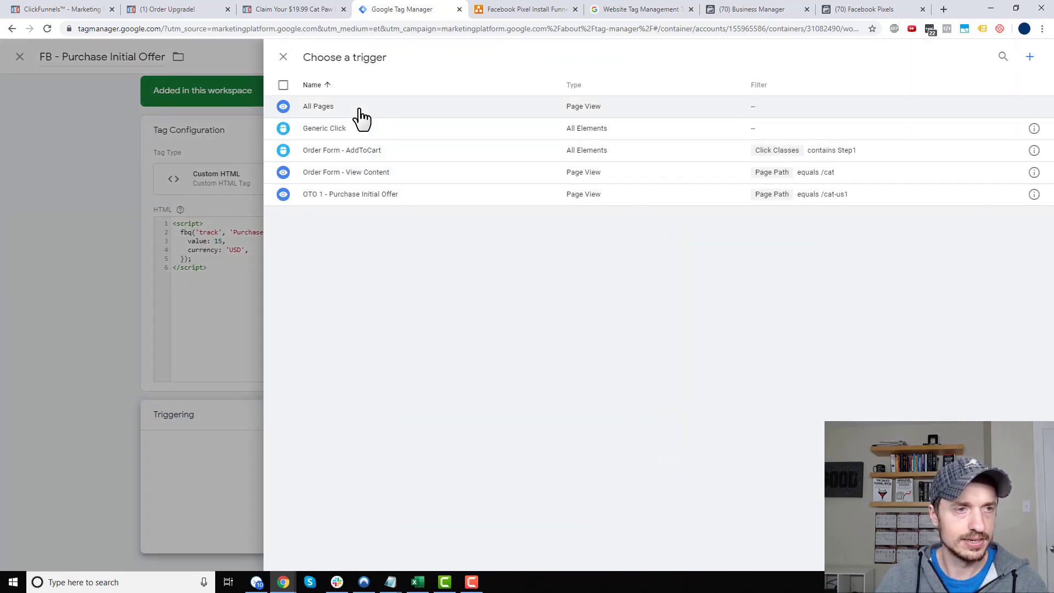
left_click(354, 202)
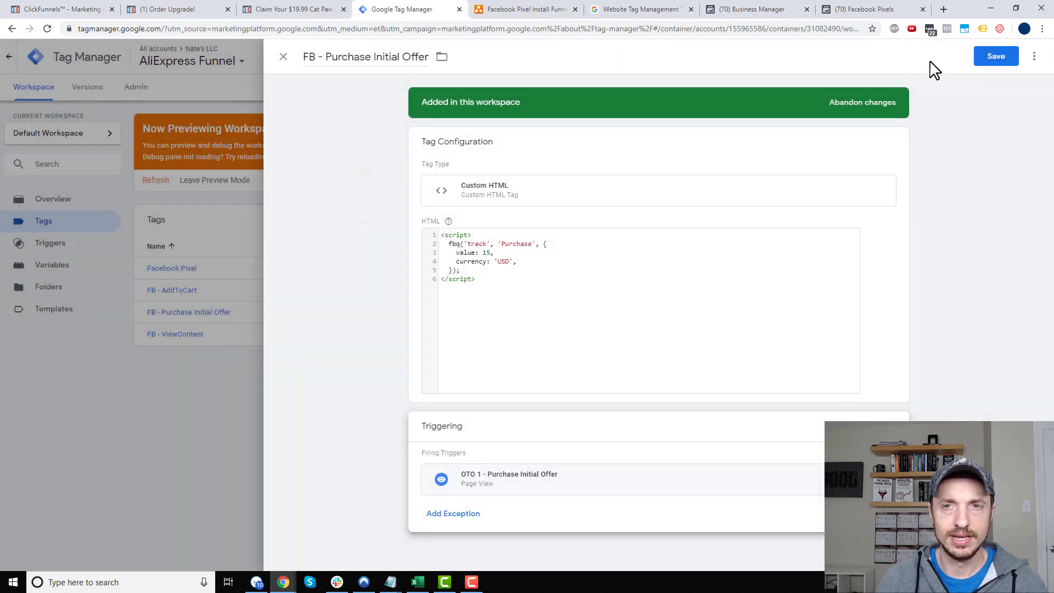
left_click(1000, 61)
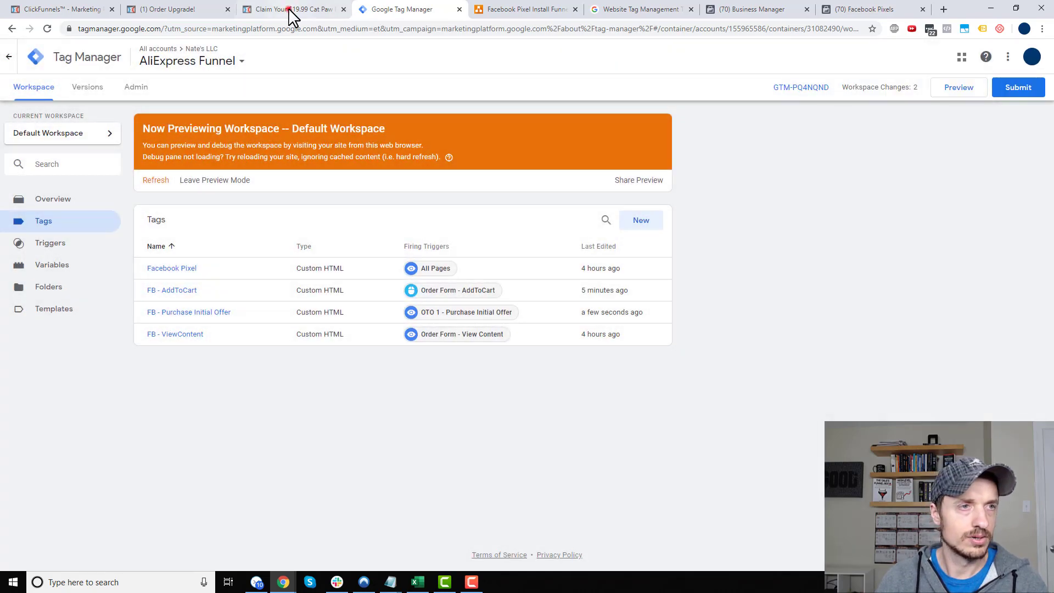
Step: Close the cat paw necklace order page and reload the Order Upgrade page to check which tags fire
left_click(289, 10)
left_click(189, 6)
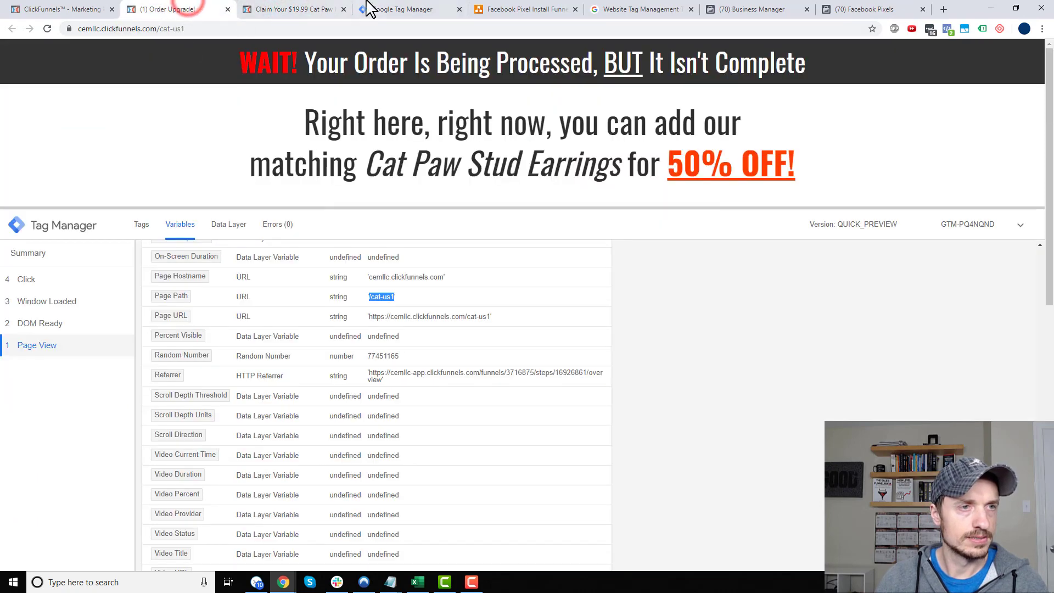
left_click(343, 10)
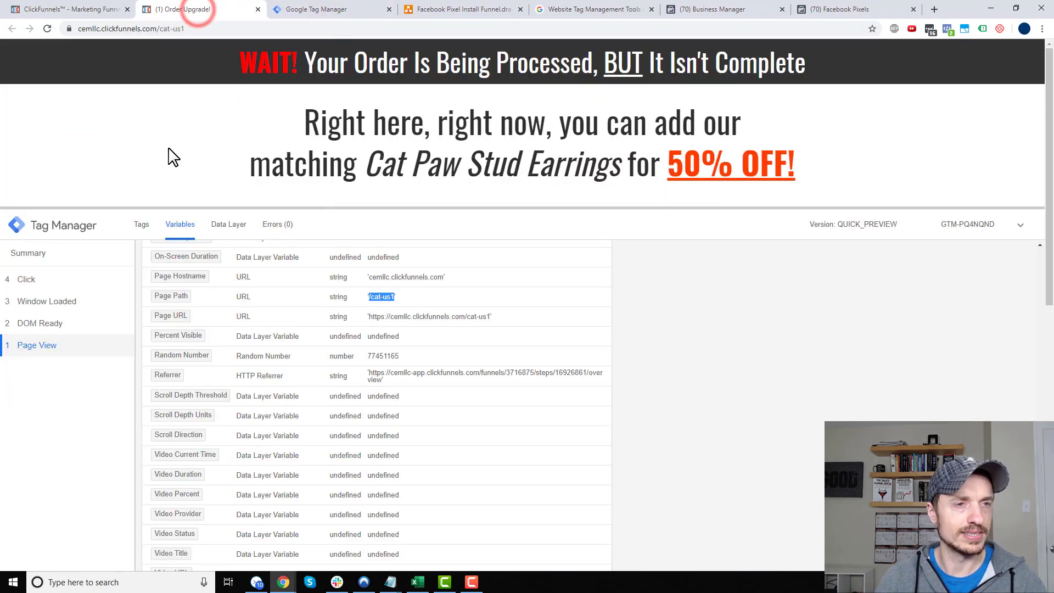
key("F5")
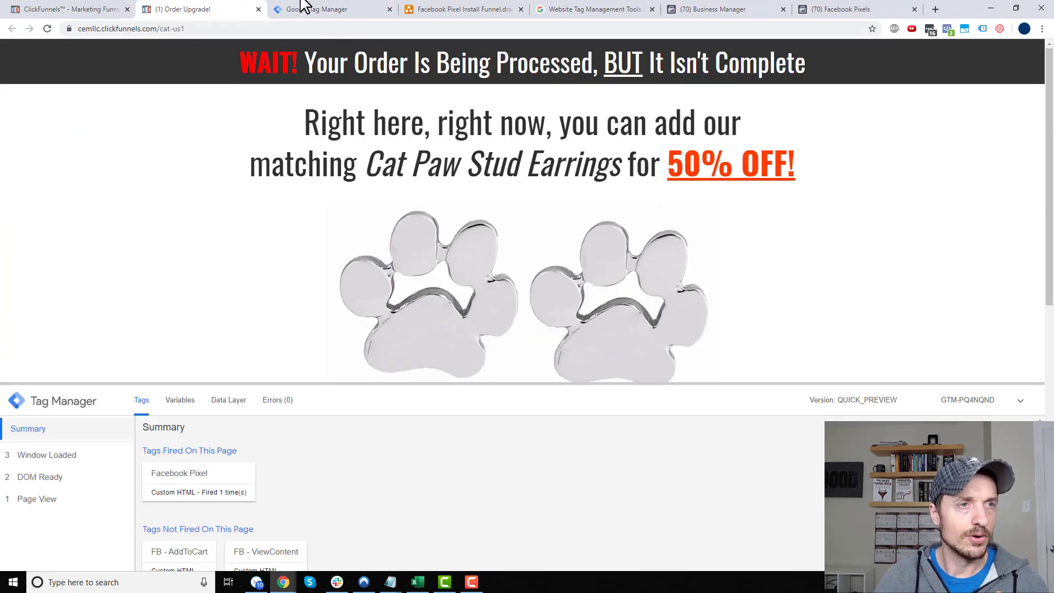
Step: Return to Google Tag Manager and publish the workspace changes to the Live environment without a version name or description
left_click(323, 11)
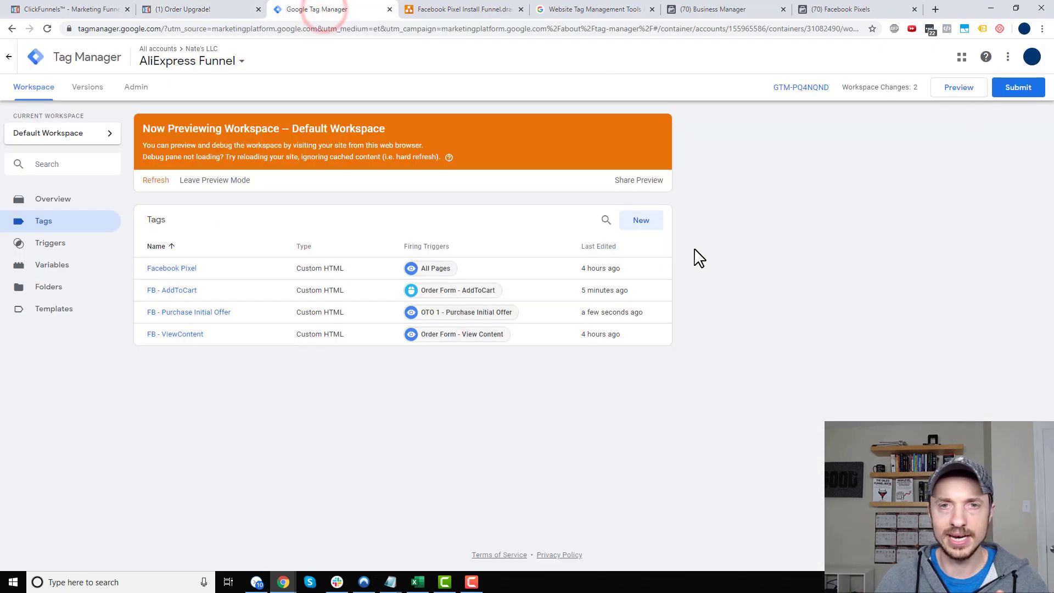
left_click(1009, 89)
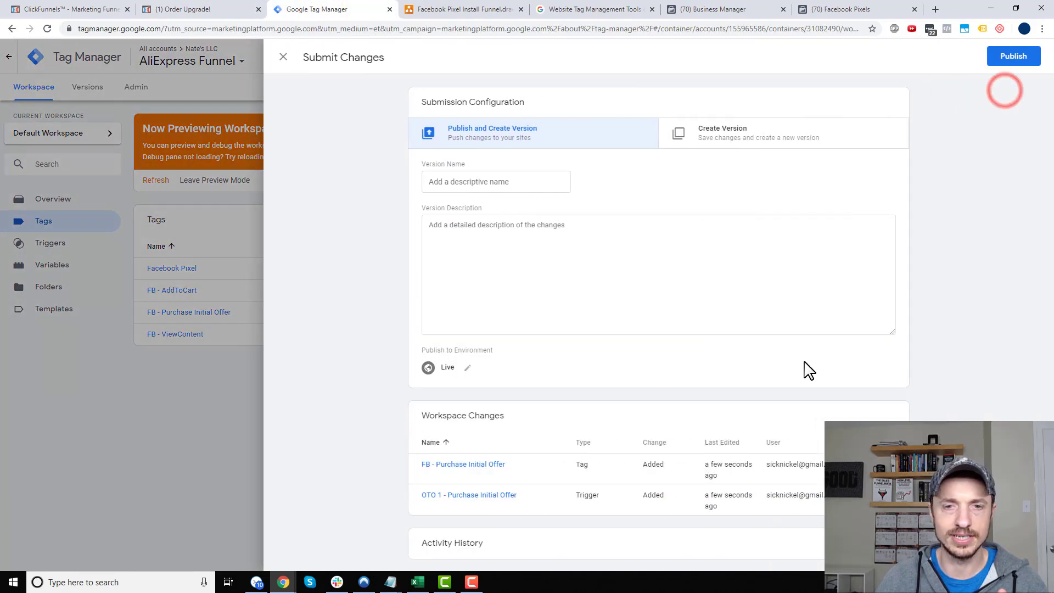
left_click(1021, 56)
left_click(673, 366)
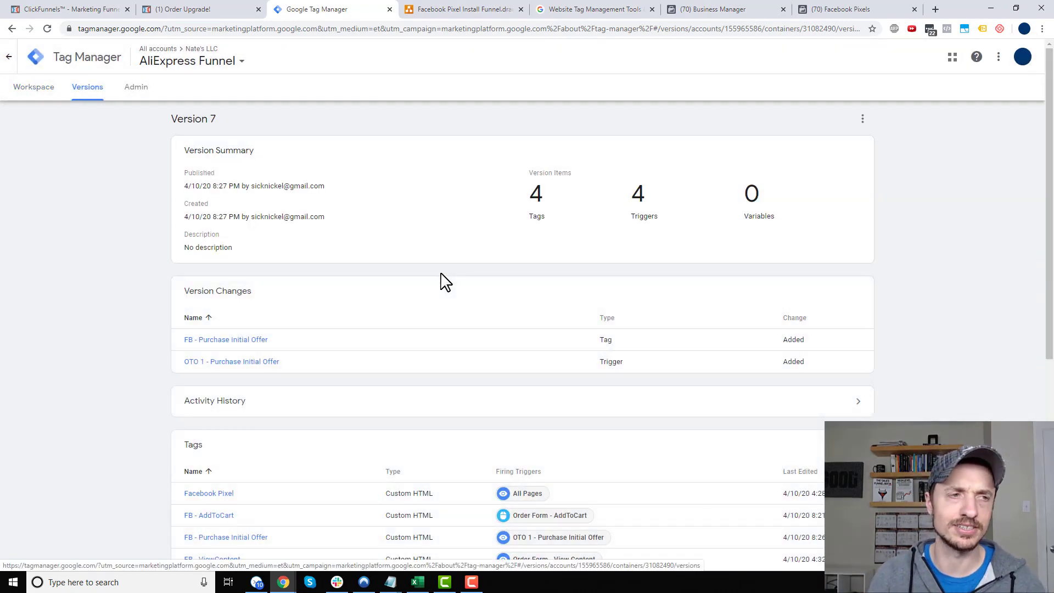
Step: Refresh the Default Workspace preview and reload the Order Upgrade page to check which tags fire
left_click(34, 89)
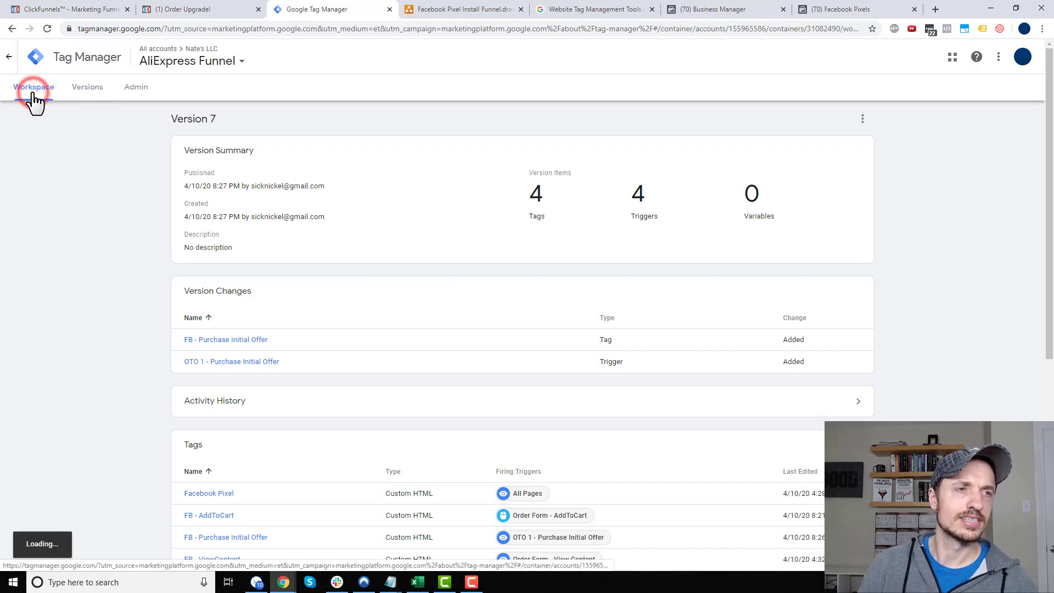
left_click(146, 182)
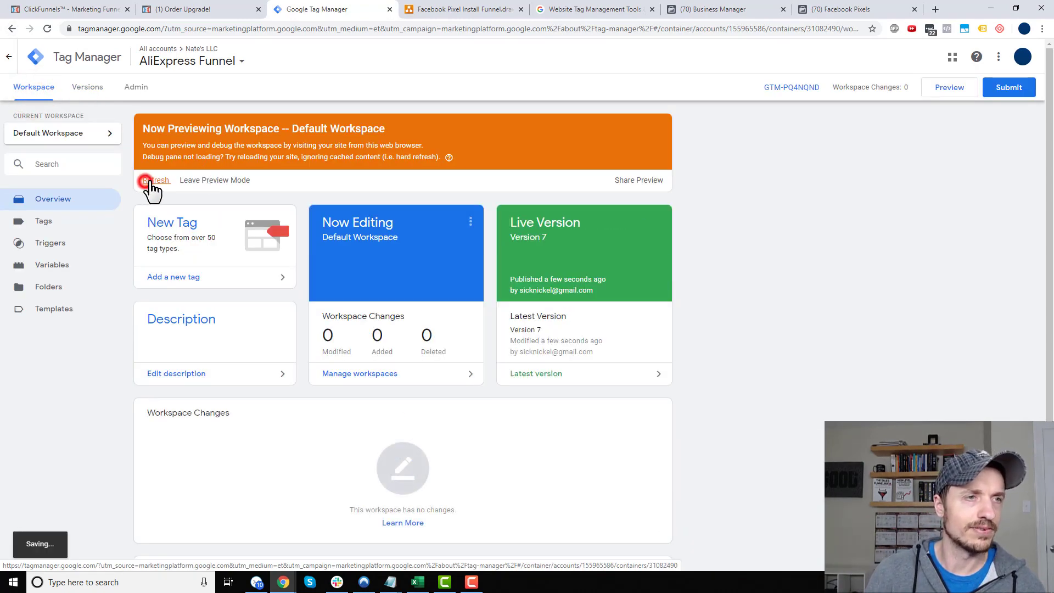
left_click(201, 10)
left_click(129, 291)
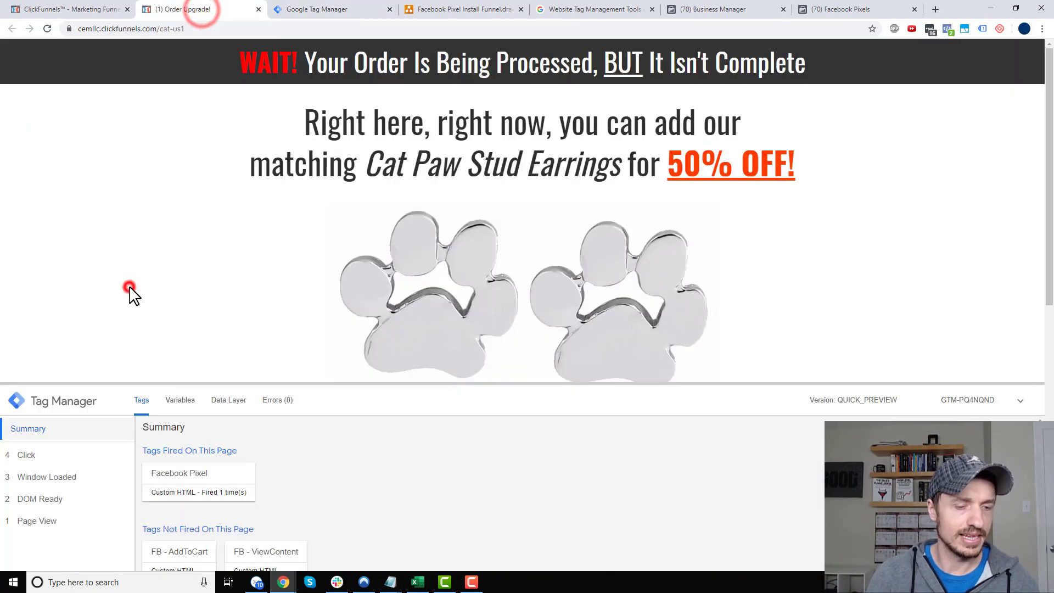
key("F5")
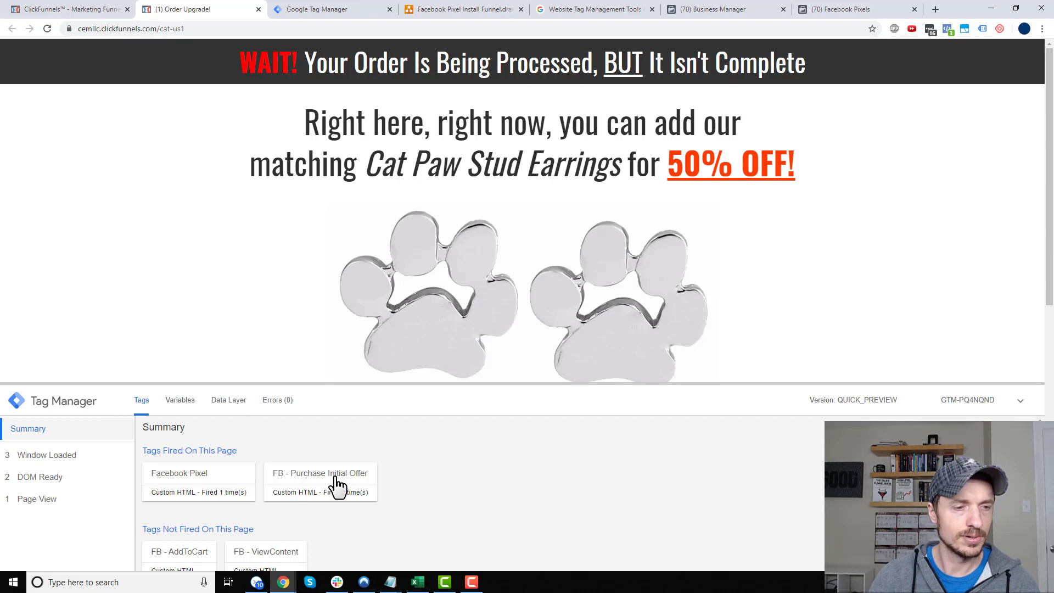
Step: Inspect the Purchase event's custom parameters on the Order Upgrade page with Facebook Pixel Helper
left_click(948, 29)
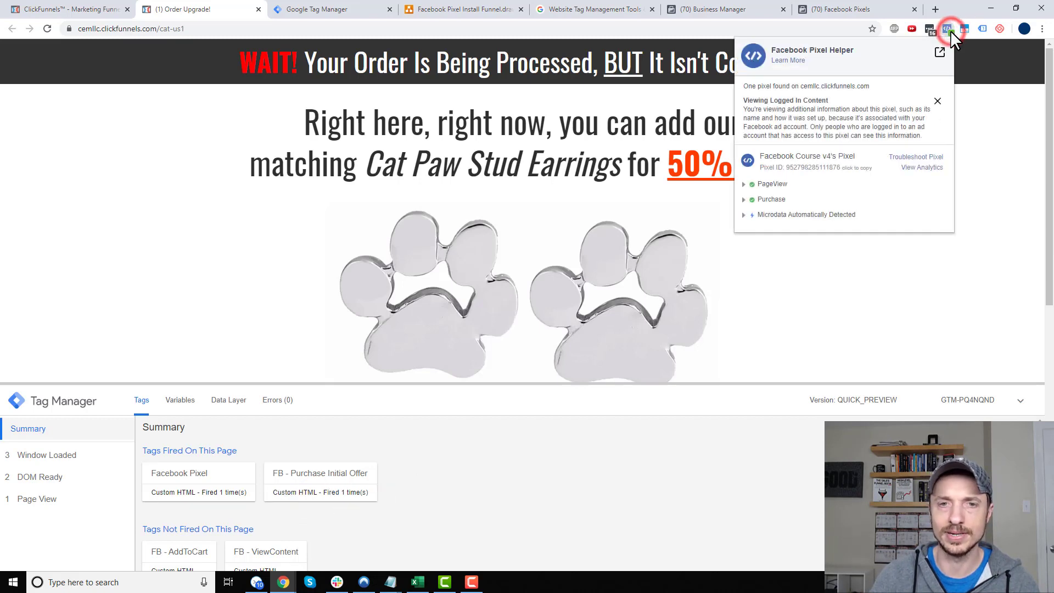
left_click(744, 201)
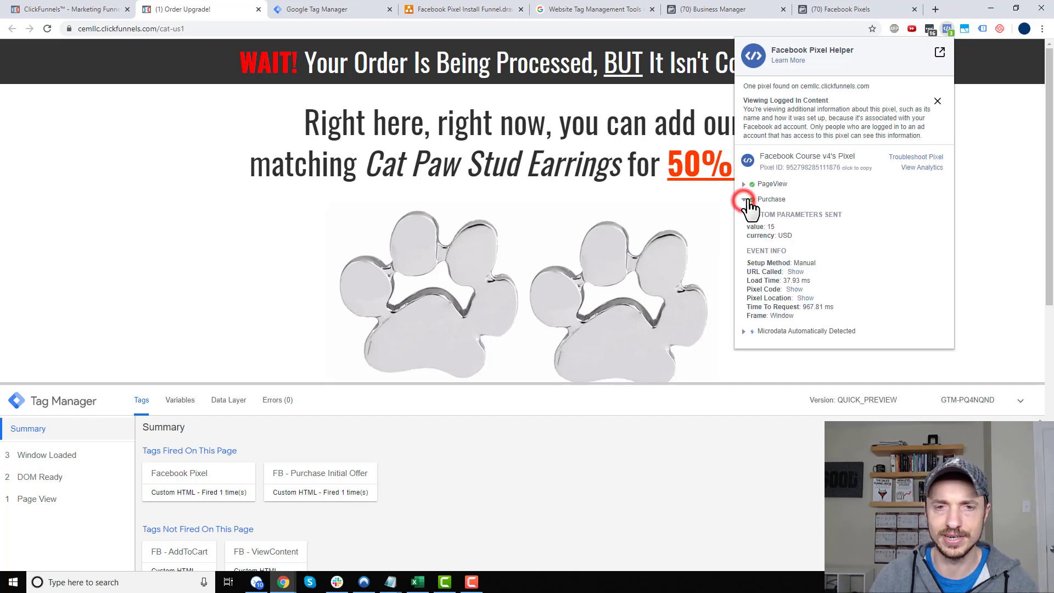
left_click_drag(786, 230, 785, 232)
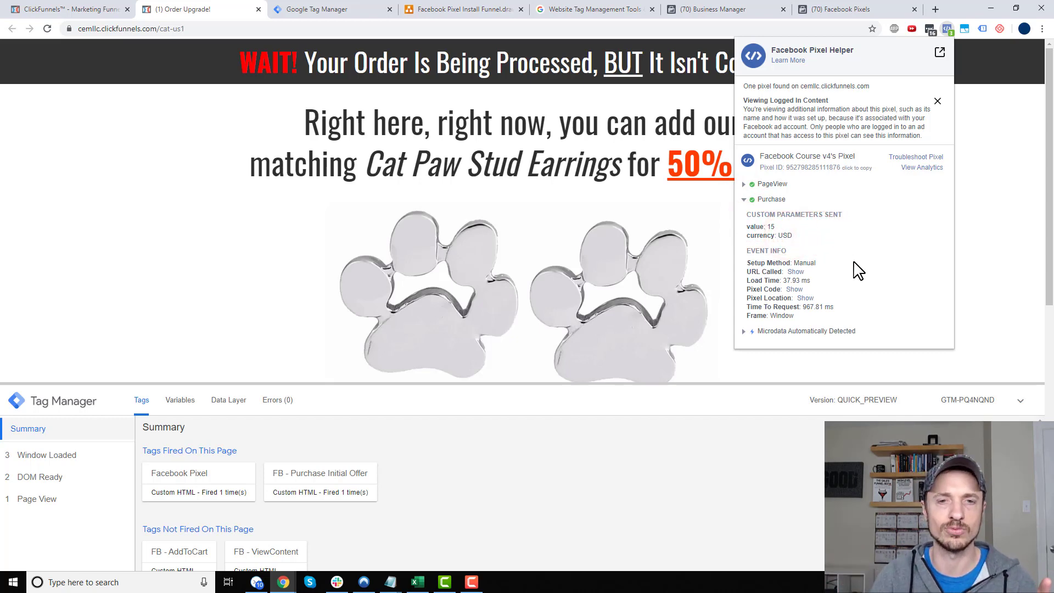
left_click(946, 31)
Step: Look over the Order Upgrade page and review where the Purchase events sit in the funnel diagram
scroll(922, 169, "down", 4)
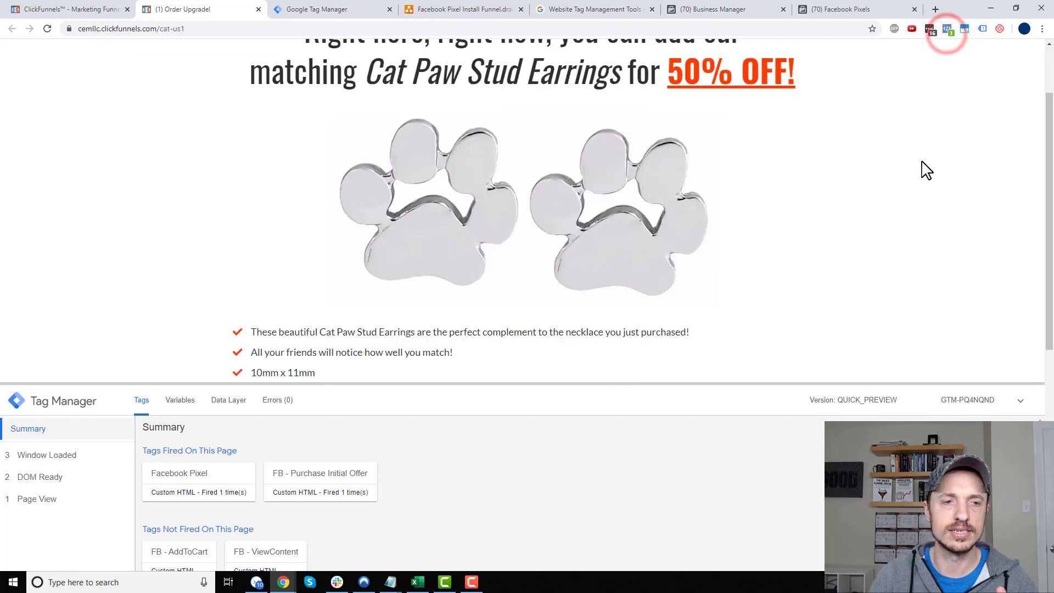
scroll(933, 197, "up", 2)
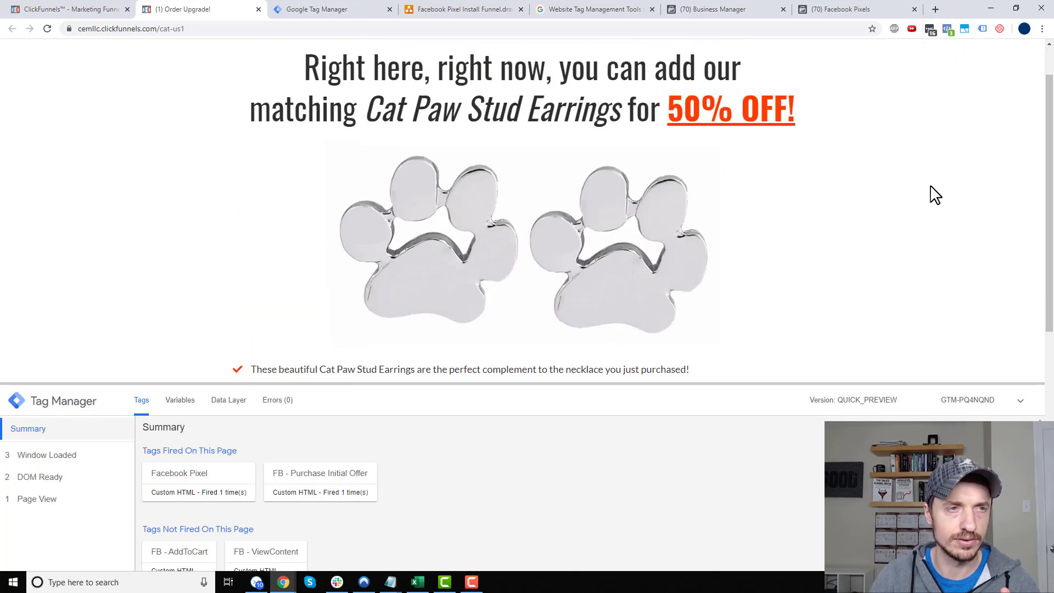
scroll(929, 193, "down", 2)
left_click(465, 9)
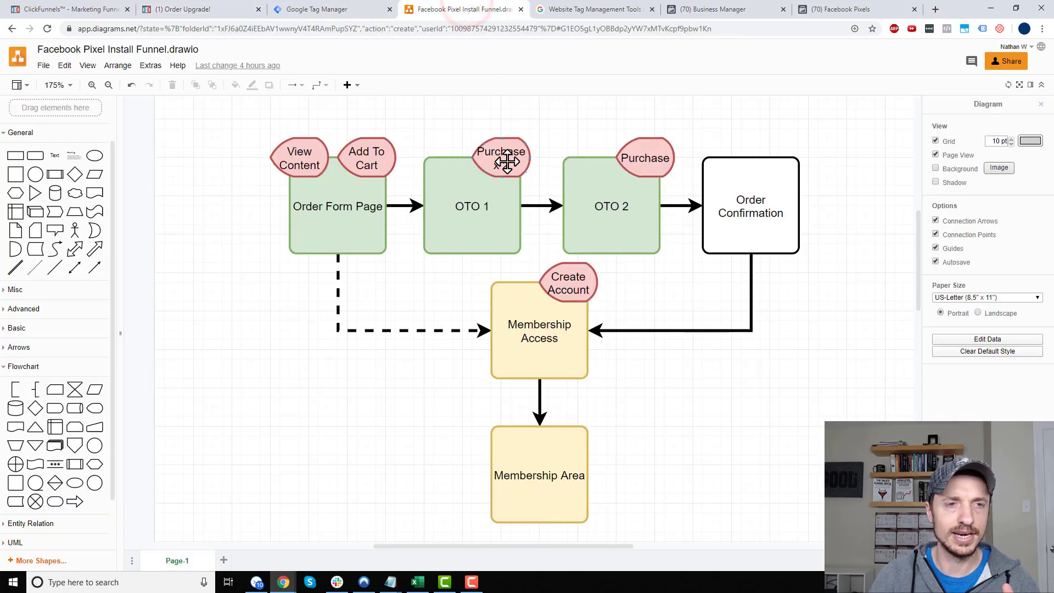
left_click(329, 9)
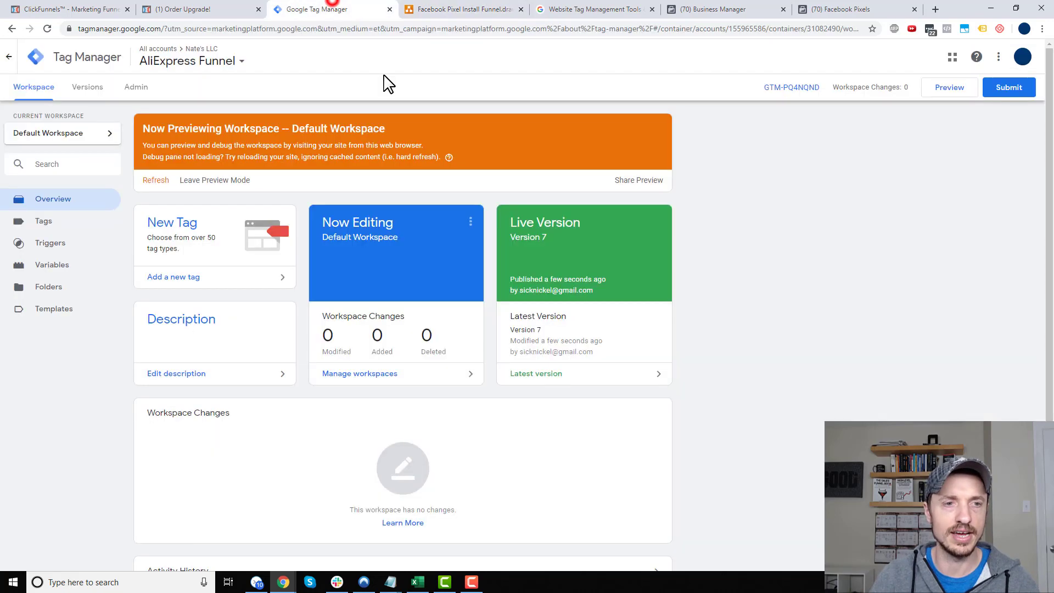
left_click(458, 9)
Step: Return to the Order Upgrade page and examine the one-pair and two-pair earring offers and their prices, resizing the debug pane as needed
left_click(198, 7)
scroll(525, 332, "down", 6)
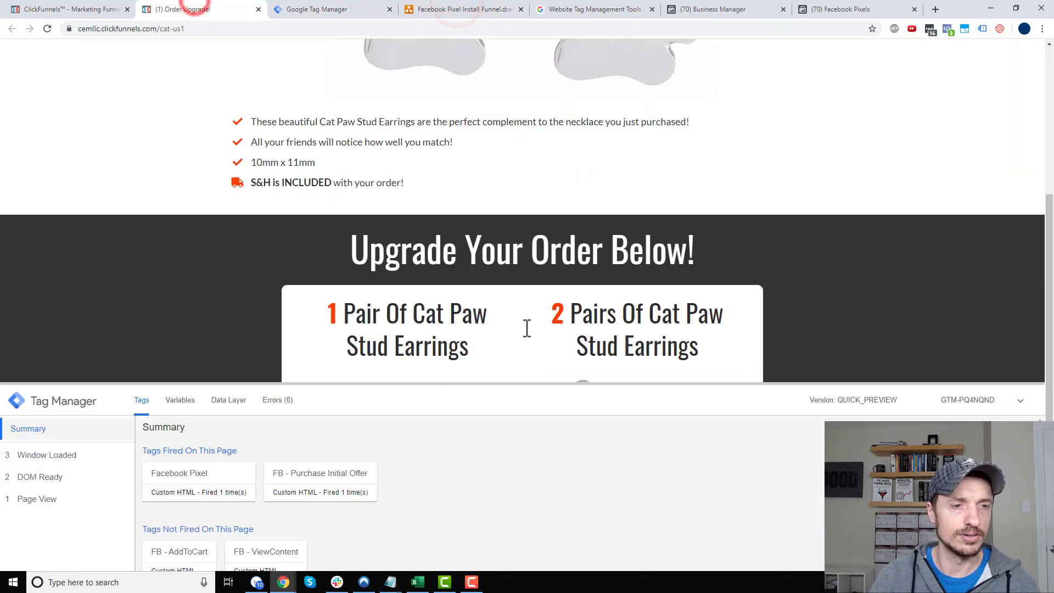
left_click_drag(555, 383, 548, 494)
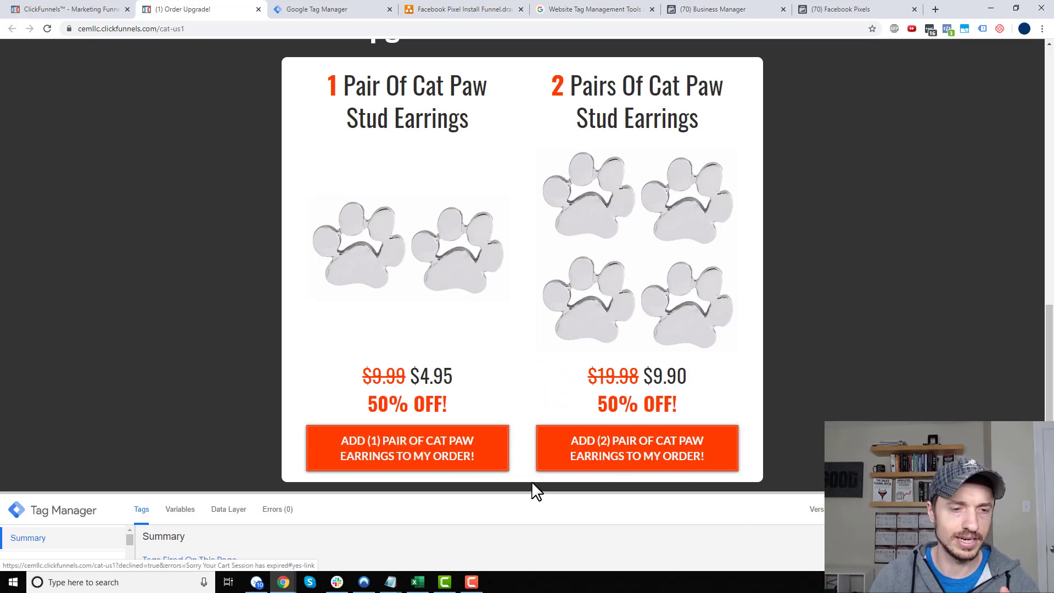
left_click_drag(531, 493, 534, 199)
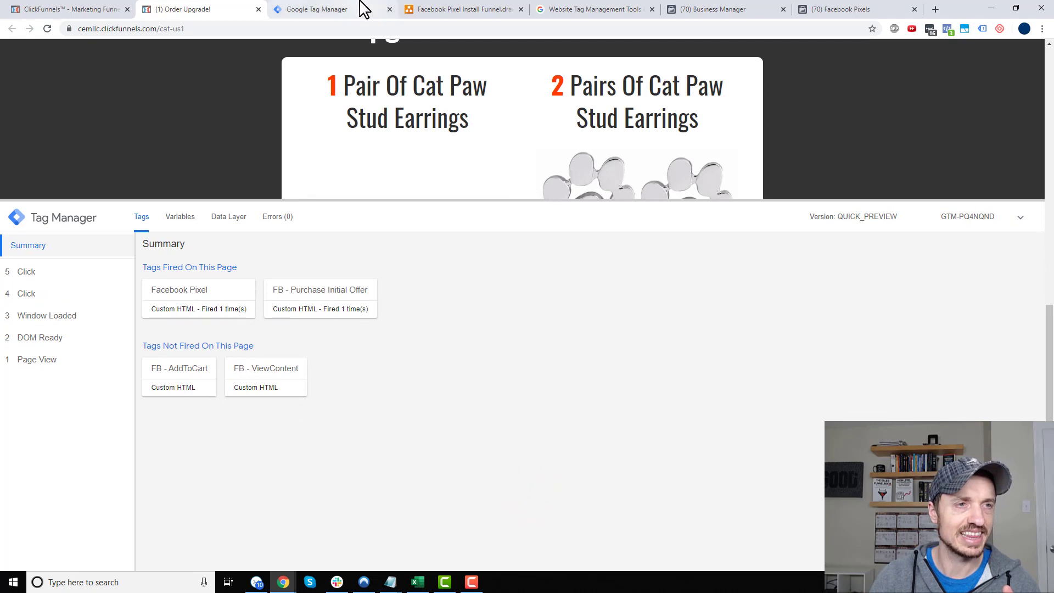
left_click_drag(455, 200, 423, 471)
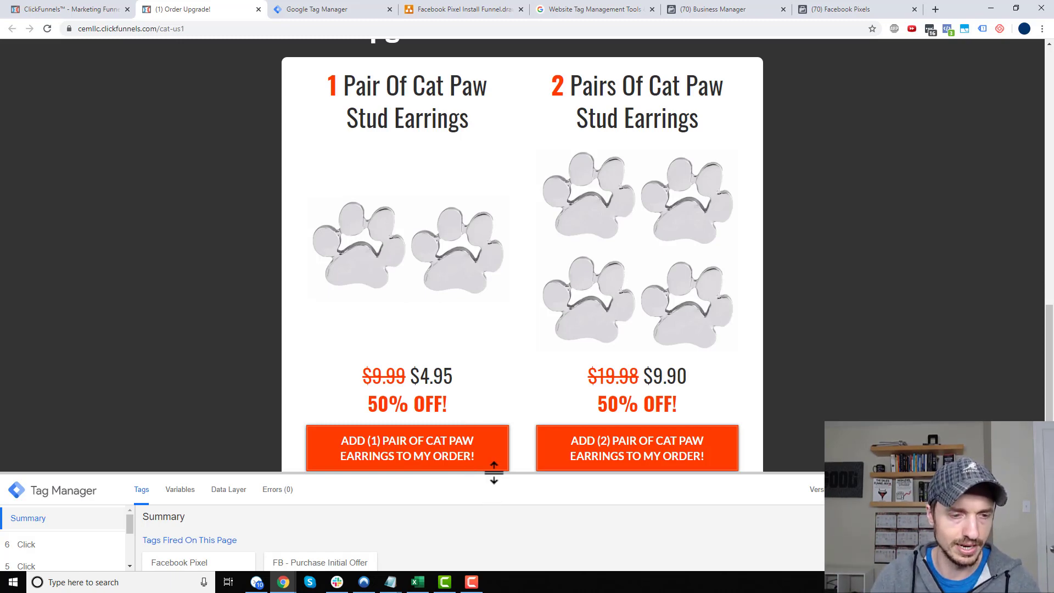
mouse_move(494, 472)
left_mouse_down()
mouse_move(501, 542)
mouse_move(505, 483)
left_mouse_up()
left_click_drag(420, 379, 508, 378)
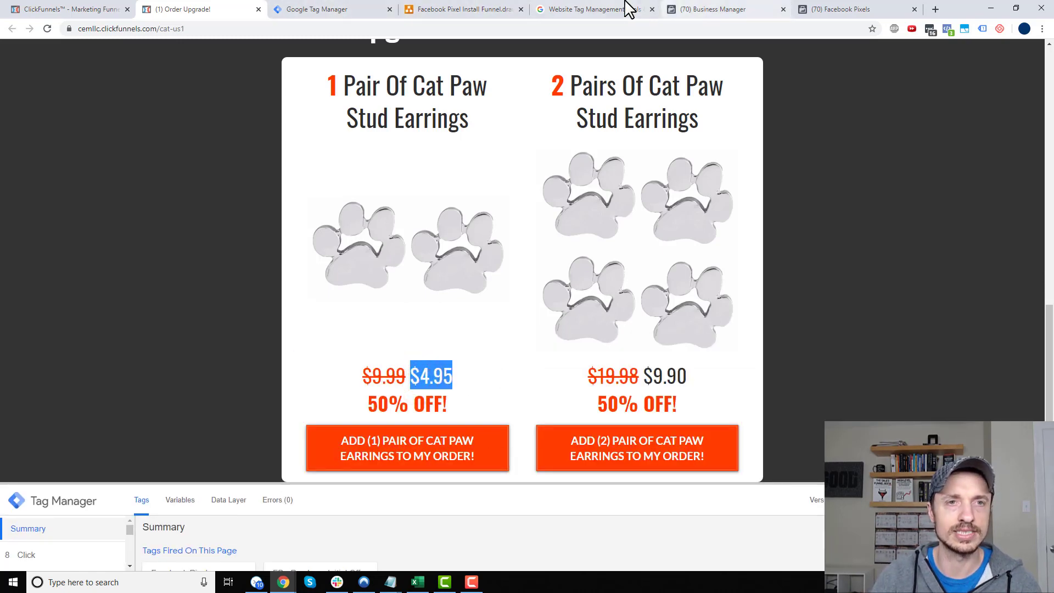
Step: Switch to Facebook Events Manager, set the Purchase event's conversion value to 4.95 and copy its event code
left_click(820, 9)
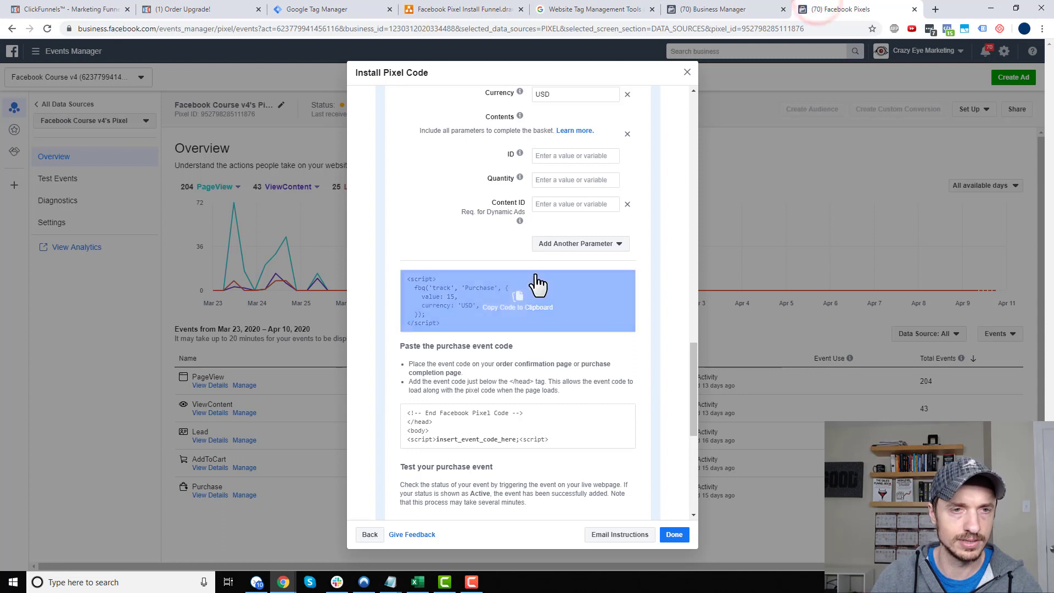
scroll(537, 283, "up", 2)
double_click(574, 180)
type("4.")
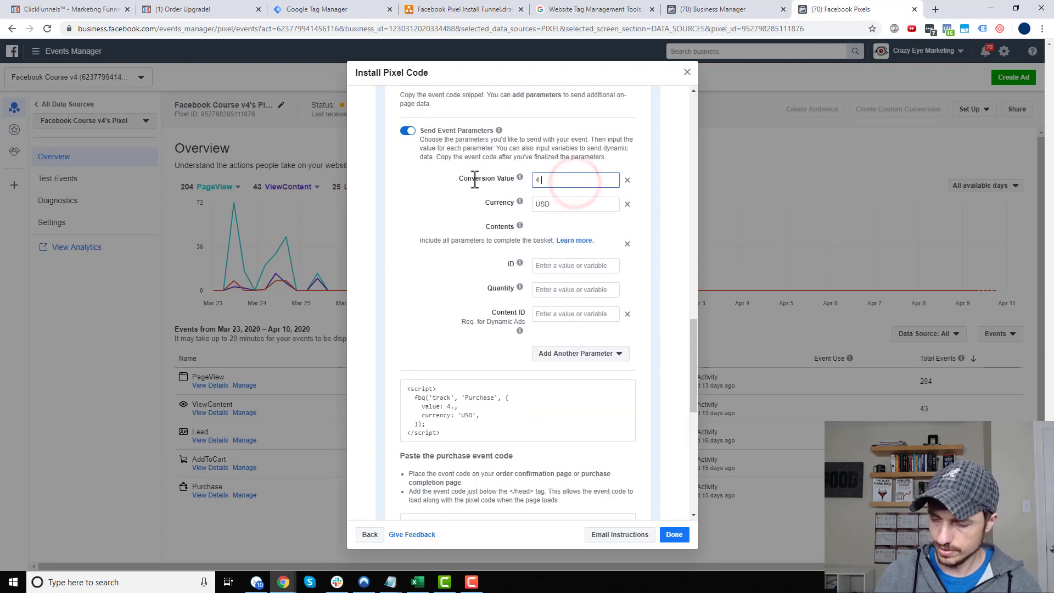
type("95")
left_click(422, 225)
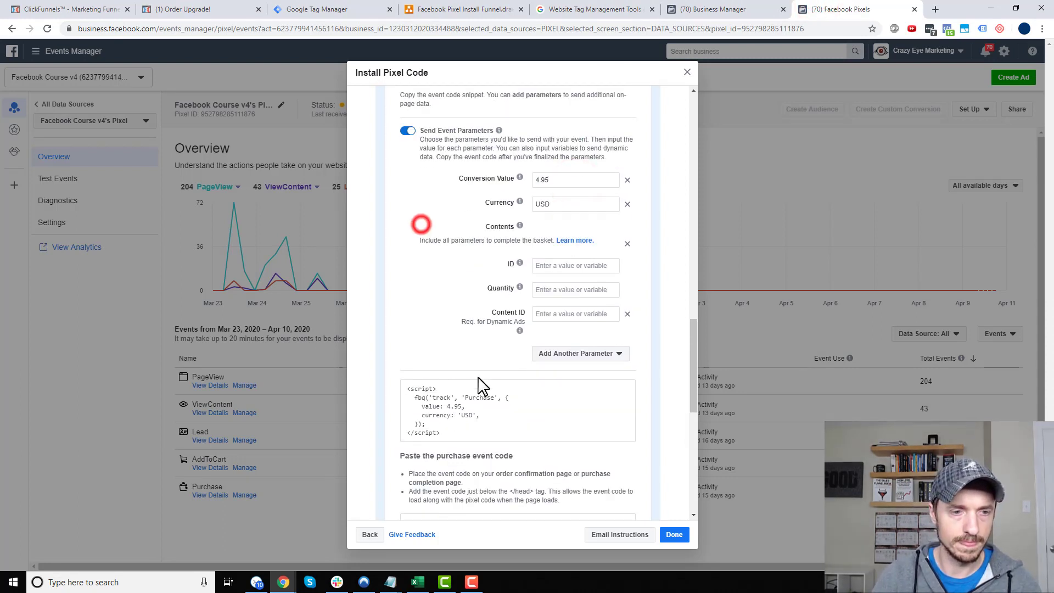
scroll(479, 383, "down", 2)
left_click(521, 291)
Step: Switch to Google Tag Manager and start a new tag named "FB - Purchase OTO1 - $4.95"
left_click(317, 6)
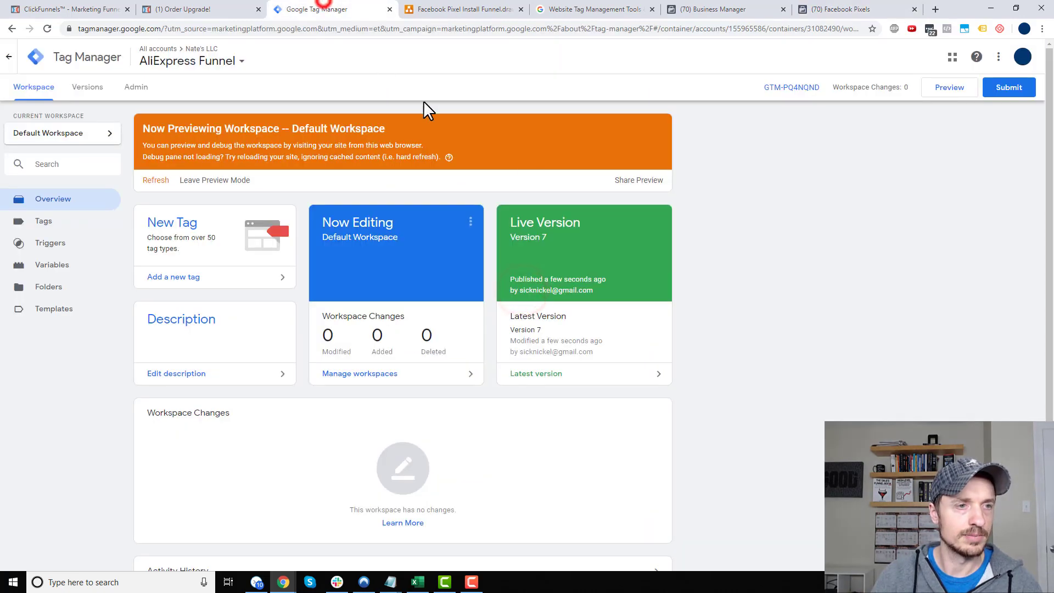
left_click(78, 220)
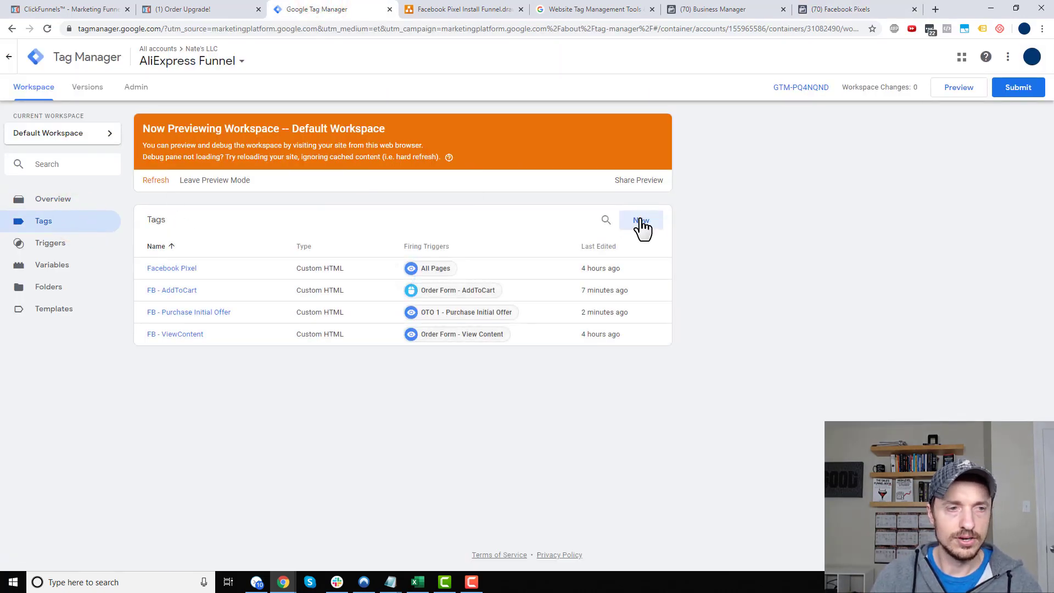
left_click(641, 221)
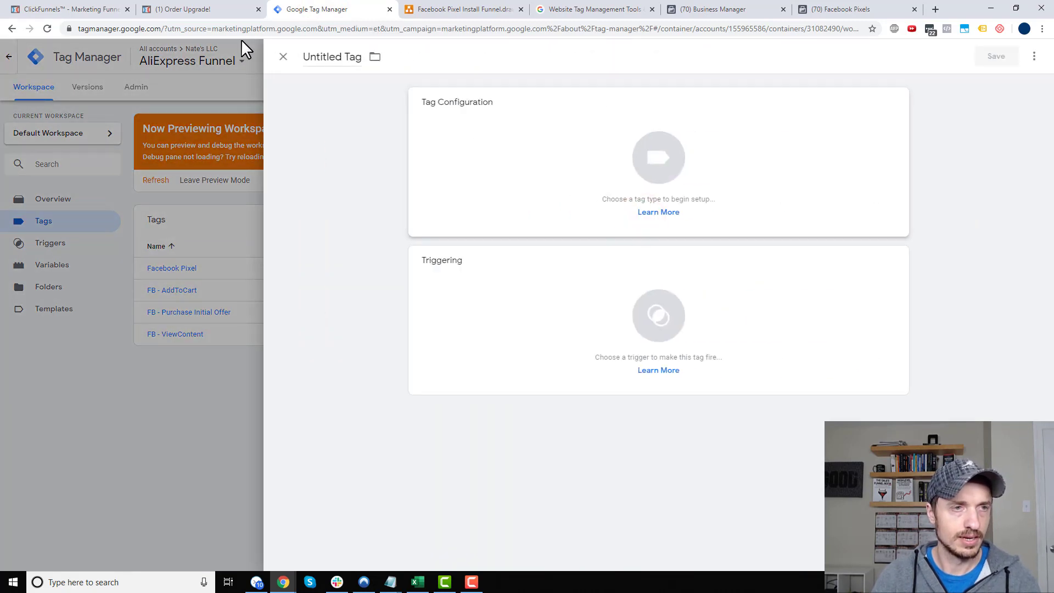
left_click(345, 57)
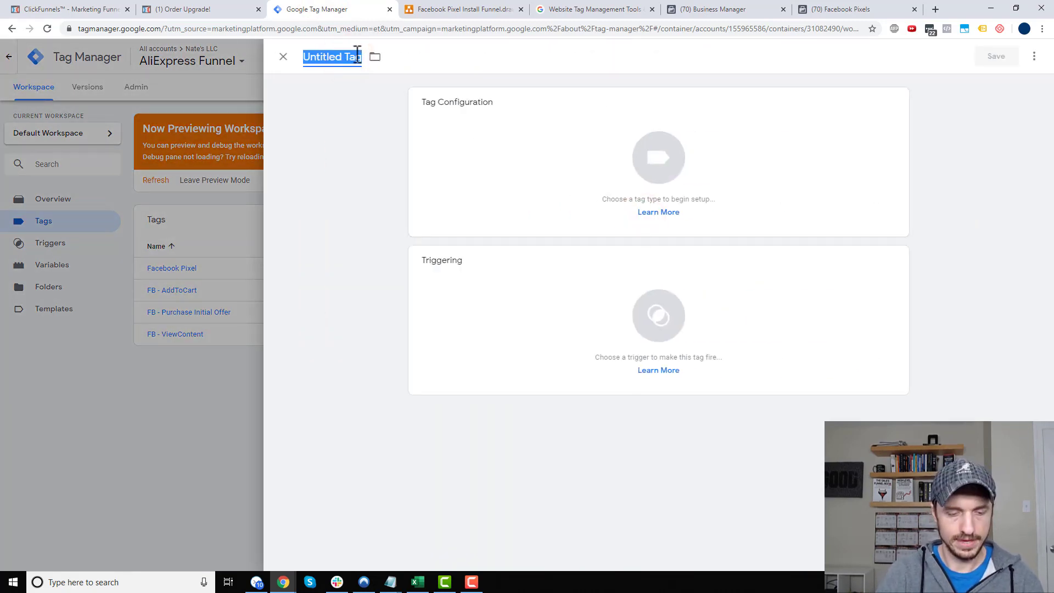
type("FB - Purchase OTO1 - $4.95")
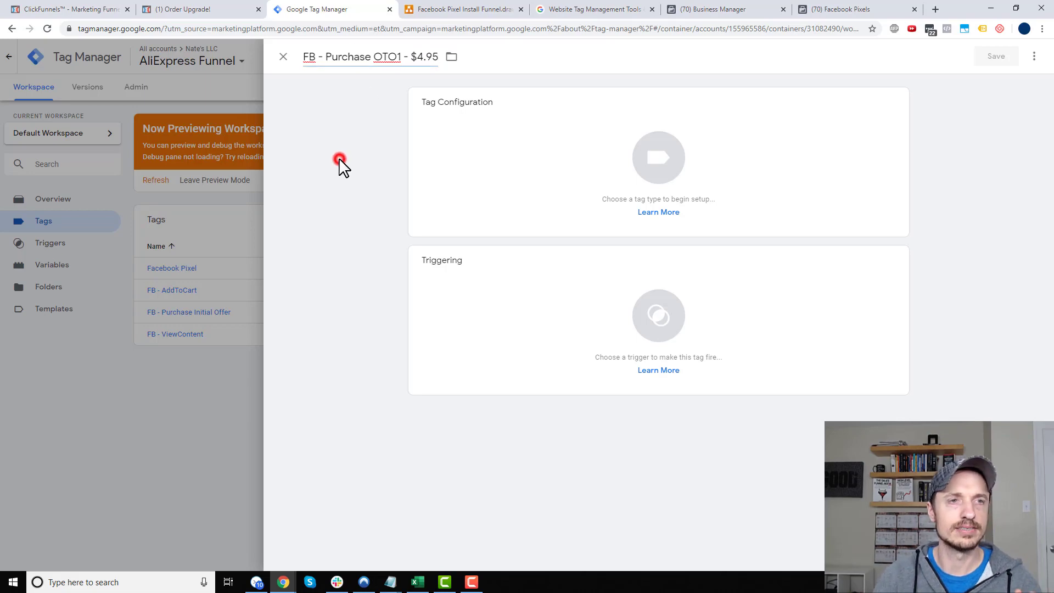
Step: Make the tag Custom HTML, paste the copied Purchase event code into it and save it without a trigger
left_click(680, 173)
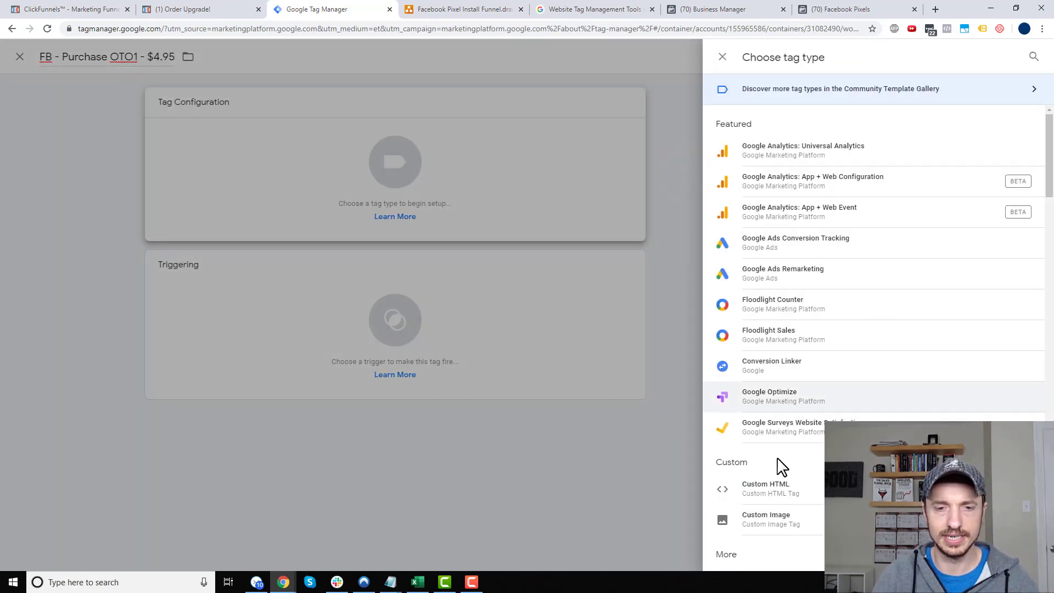
left_click(777, 488)
left_click(540, 257)
key("ctrl+v")
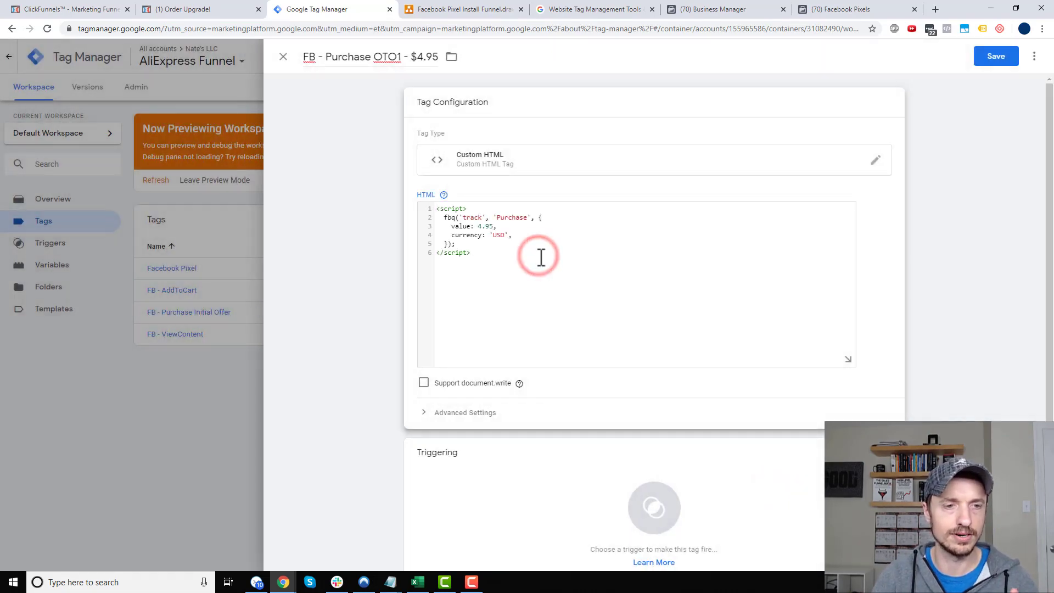
left_click(1001, 58)
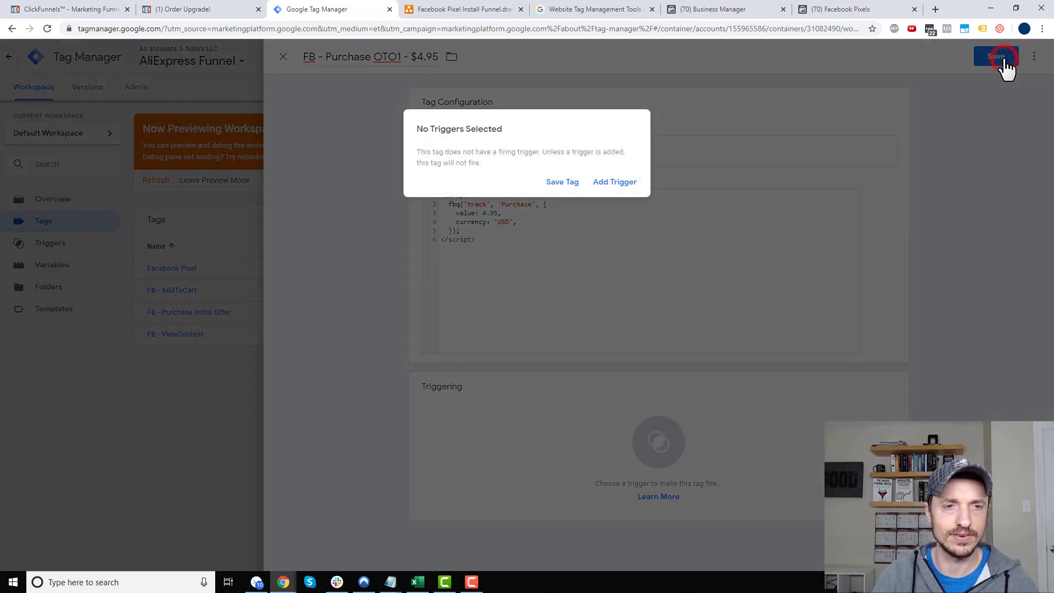
left_click(554, 183)
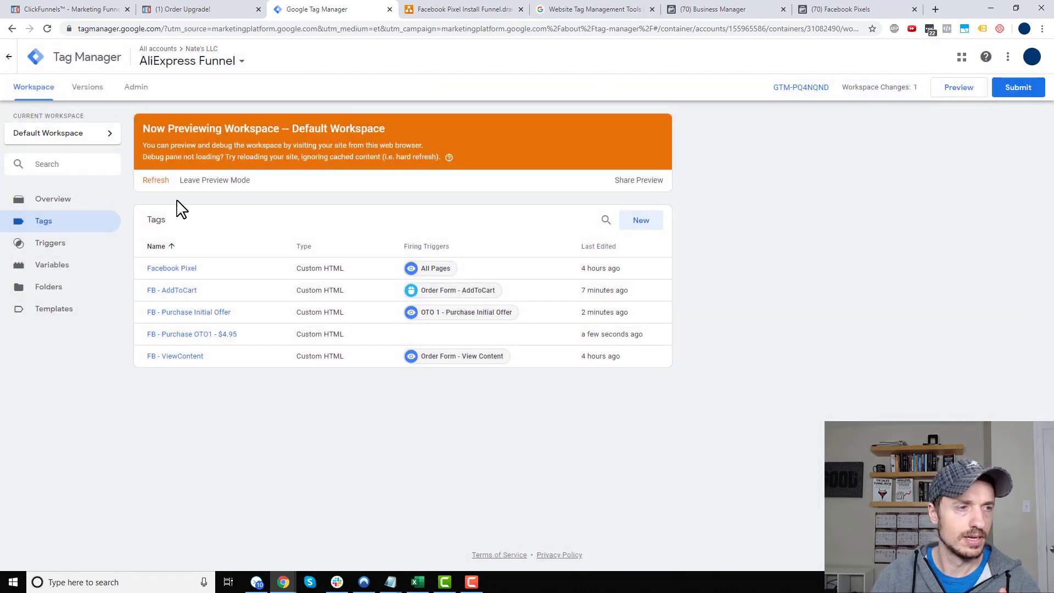
Step: Start a new trigger named "OTO 1 - Purchase $4.95"
left_click(76, 244)
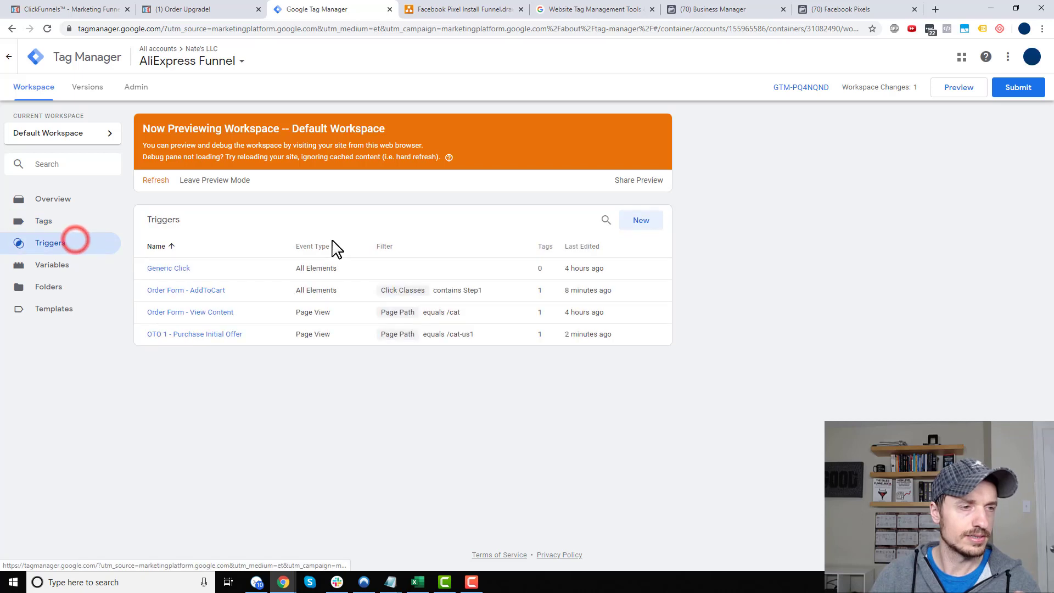
left_click(642, 222)
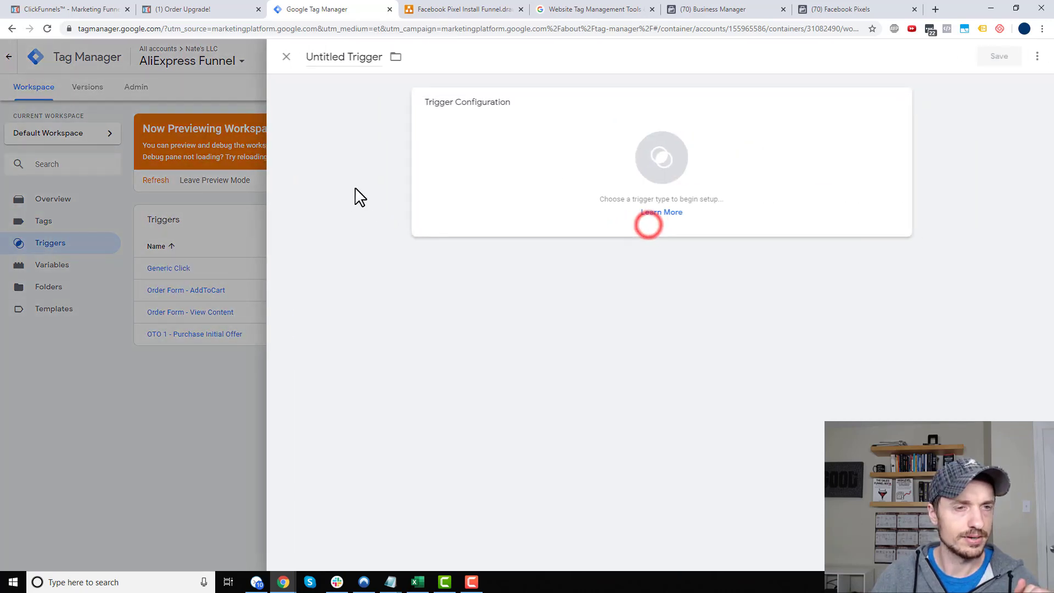
left_click(325, 57)
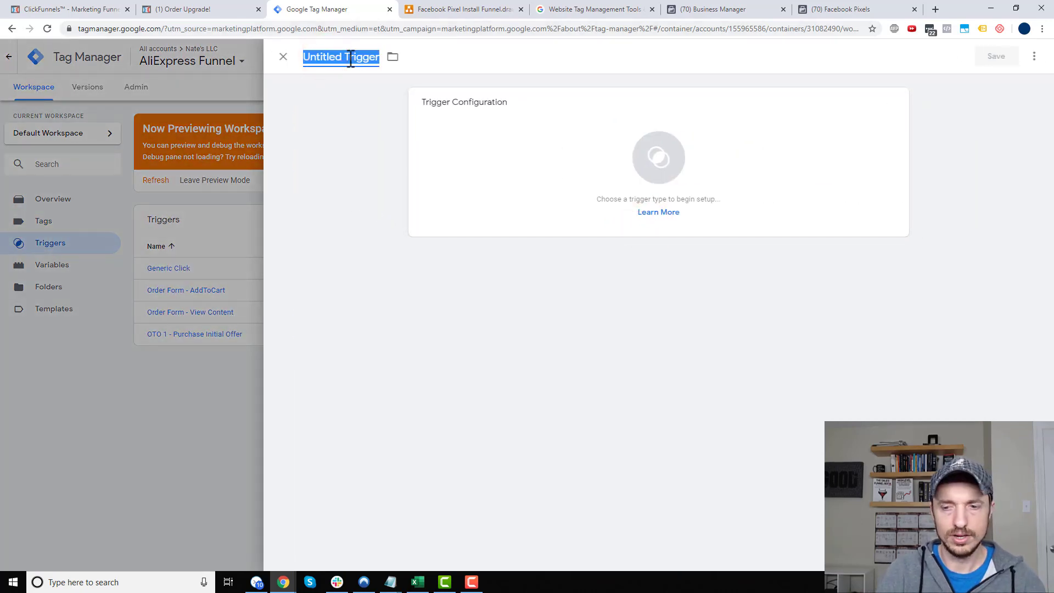
type("OTO 1 - Purchase $4.95")
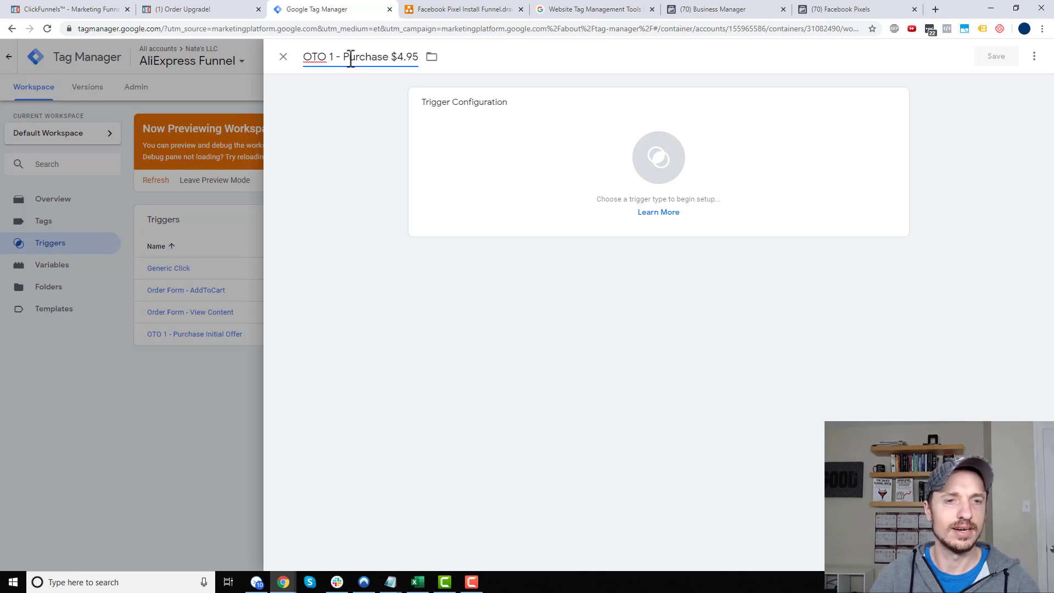
Step: Set the trigger type to Click - All Elements and make it fire on Some Clicks
left_click(660, 180)
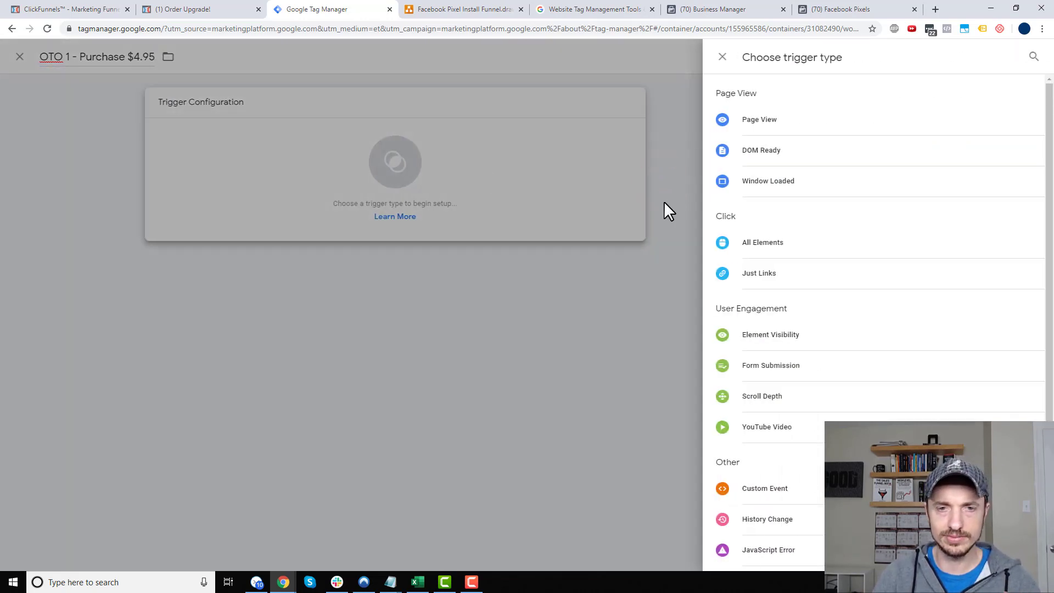
left_click(766, 242)
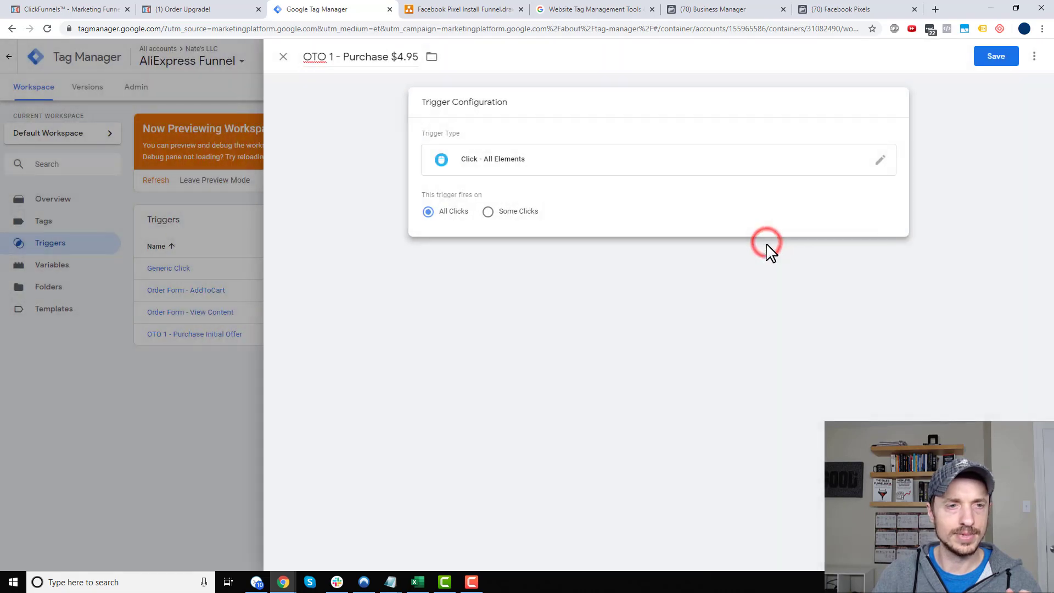
left_click(516, 212)
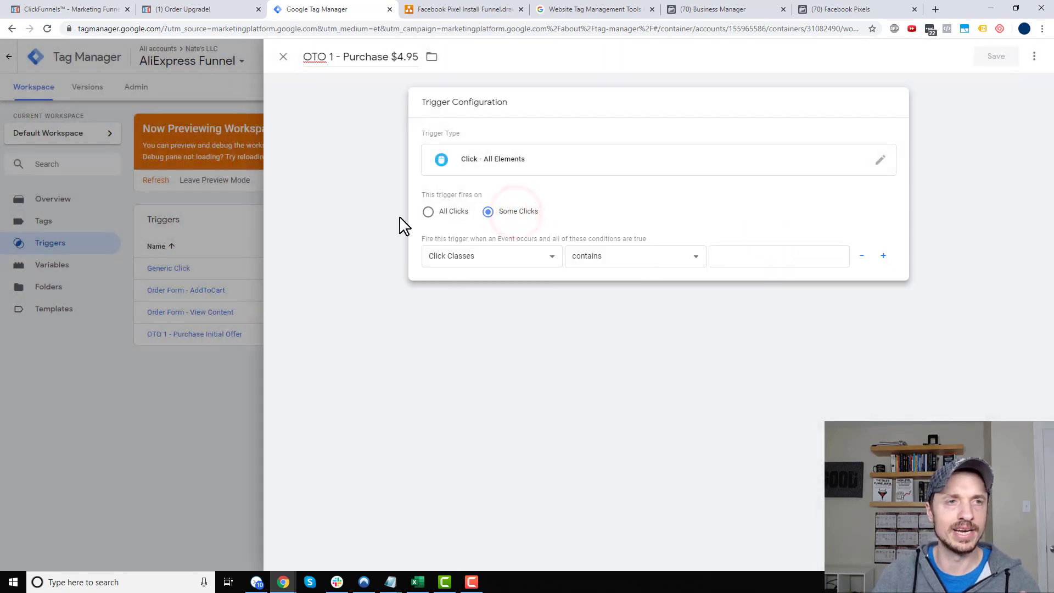
Step: Reload the order upgrade page and try to order the 1-pair cat paw earrings offer beneath the shrunken debug pane
left_click(232, 9)
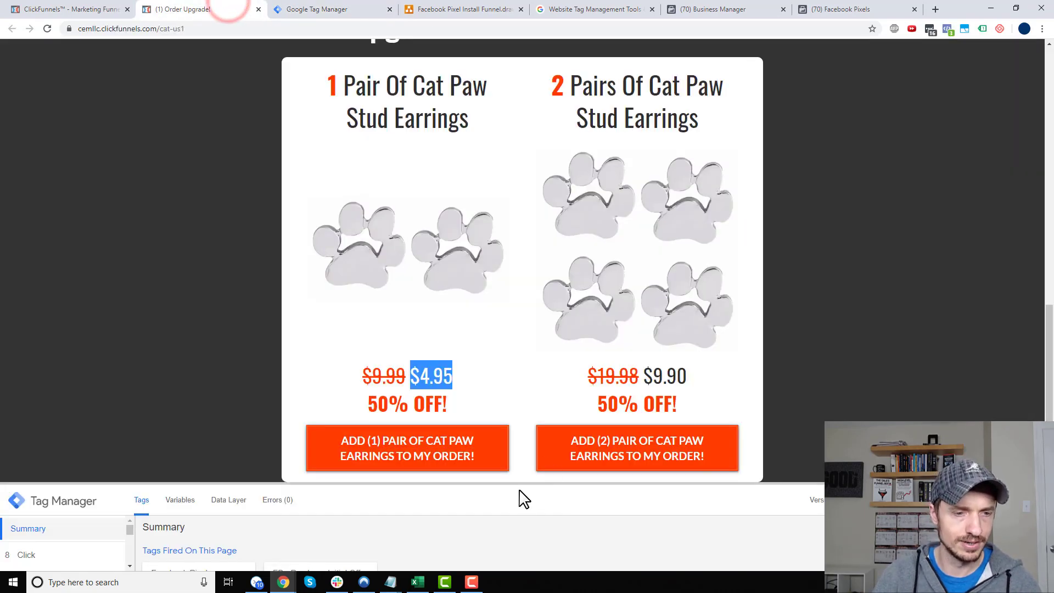
key("F5")
scroll(384, 241, "down", 1)
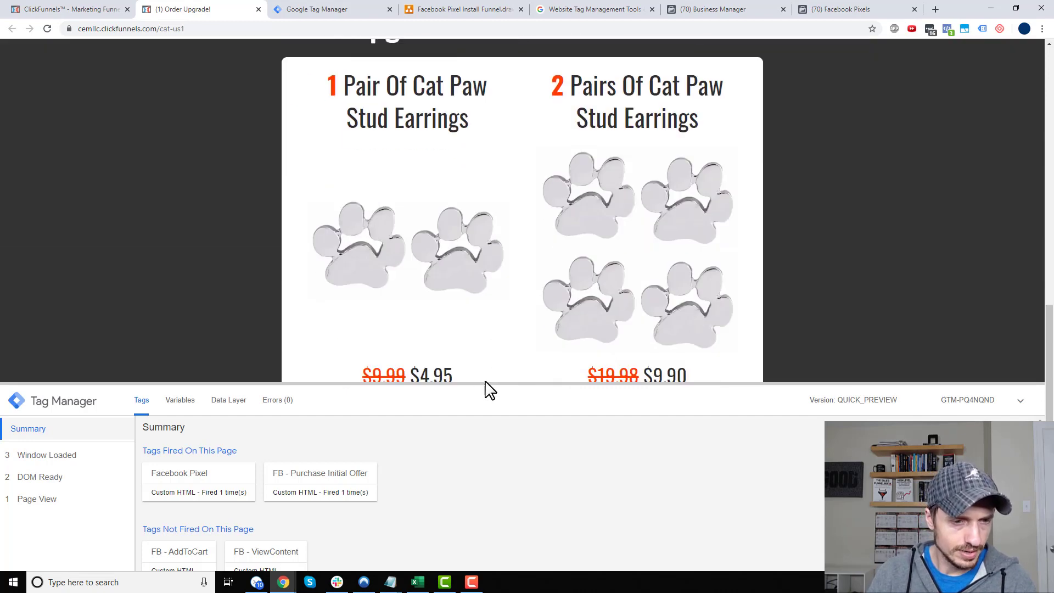
left_click_drag(482, 383, 482, 443)
left_click(469, 431)
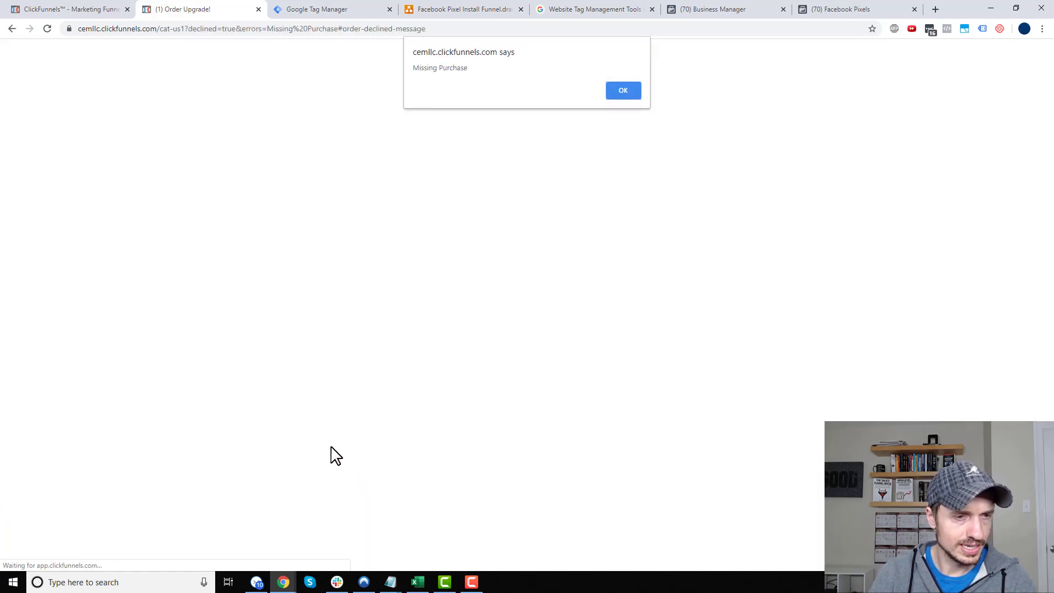
left_click(621, 92)
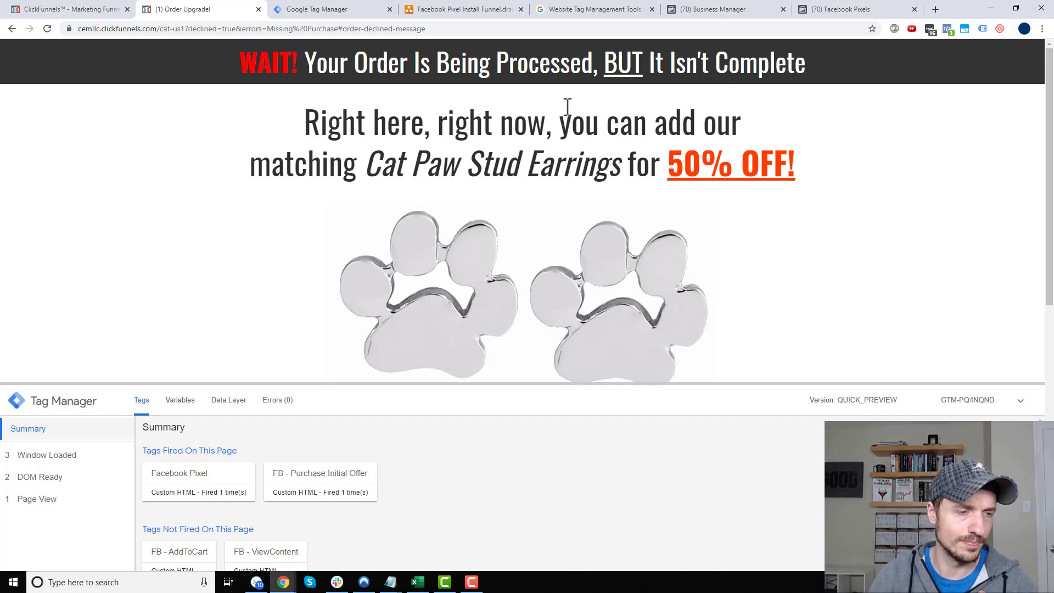
Step: Order the 1-pair earrings offer on the upgrade page again and examine the latest Click event's variables in the debug pane
scroll(416, 325, "down", 12)
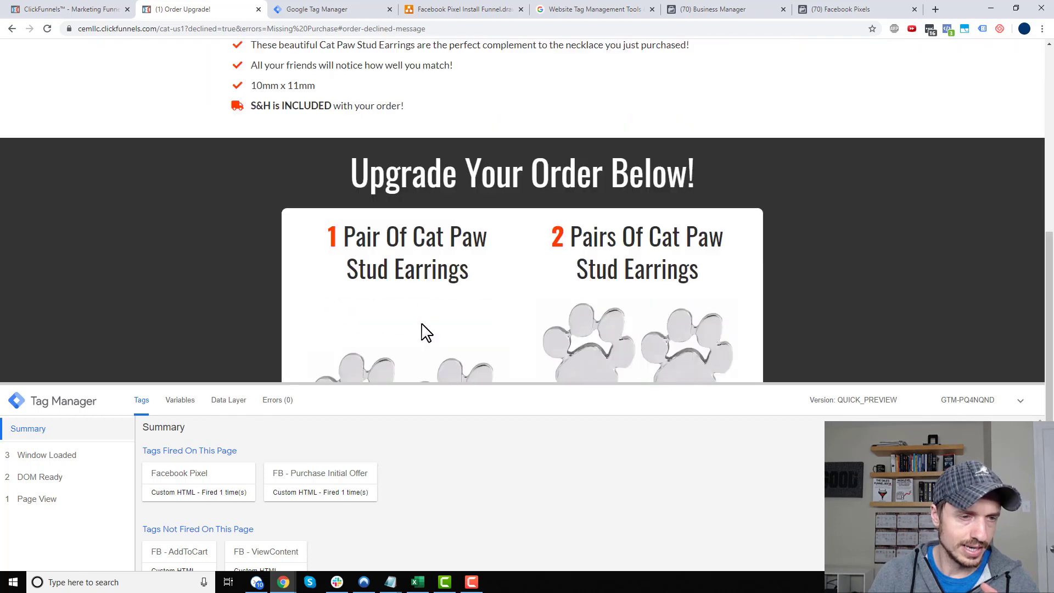
left_click_drag(467, 383, 465, 438)
left_click(466, 430)
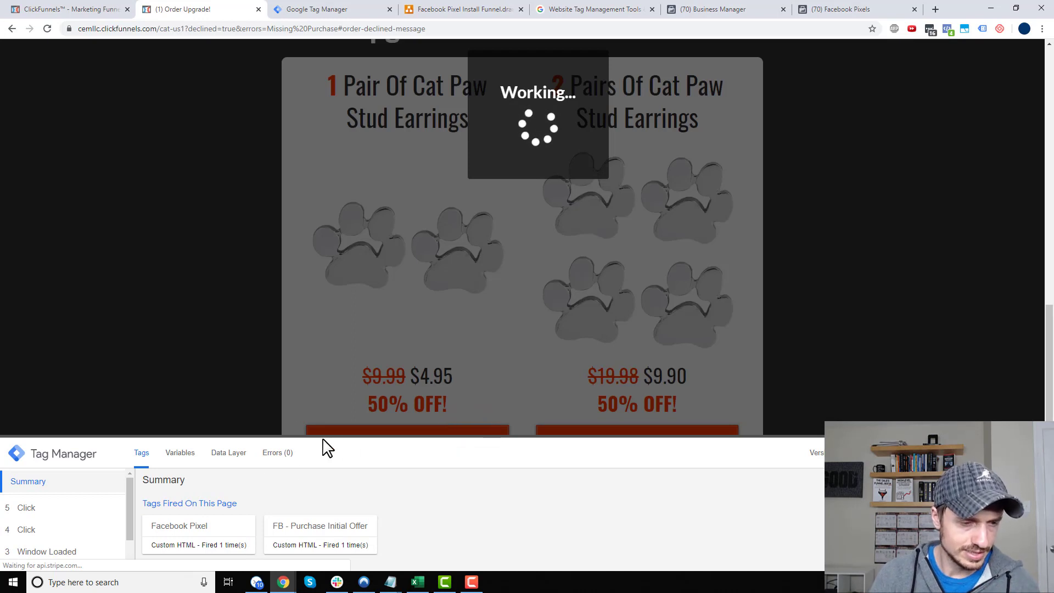
left_click(42, 506)
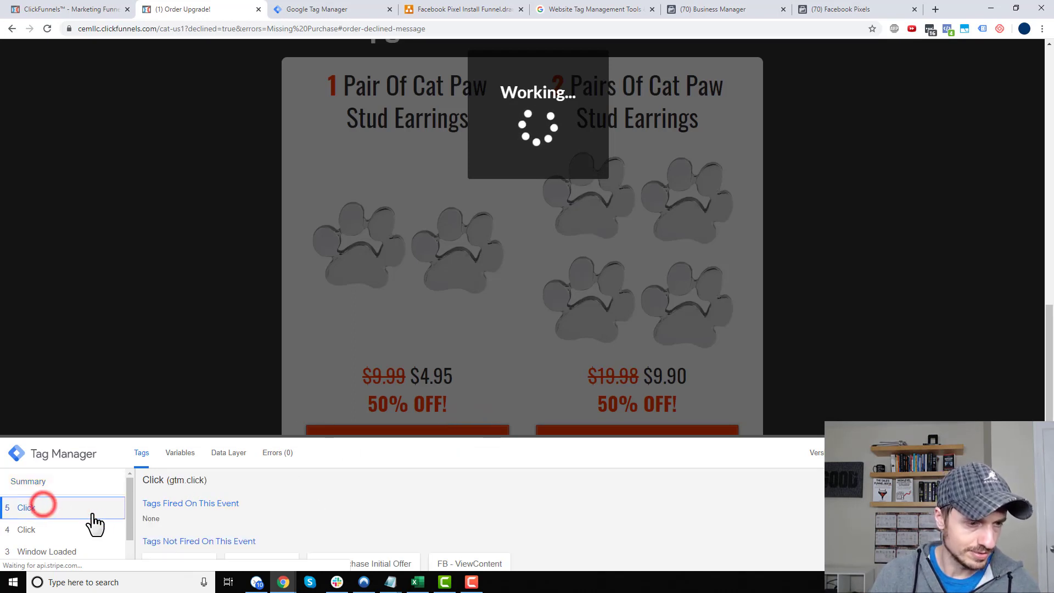
left_click(180, 453)
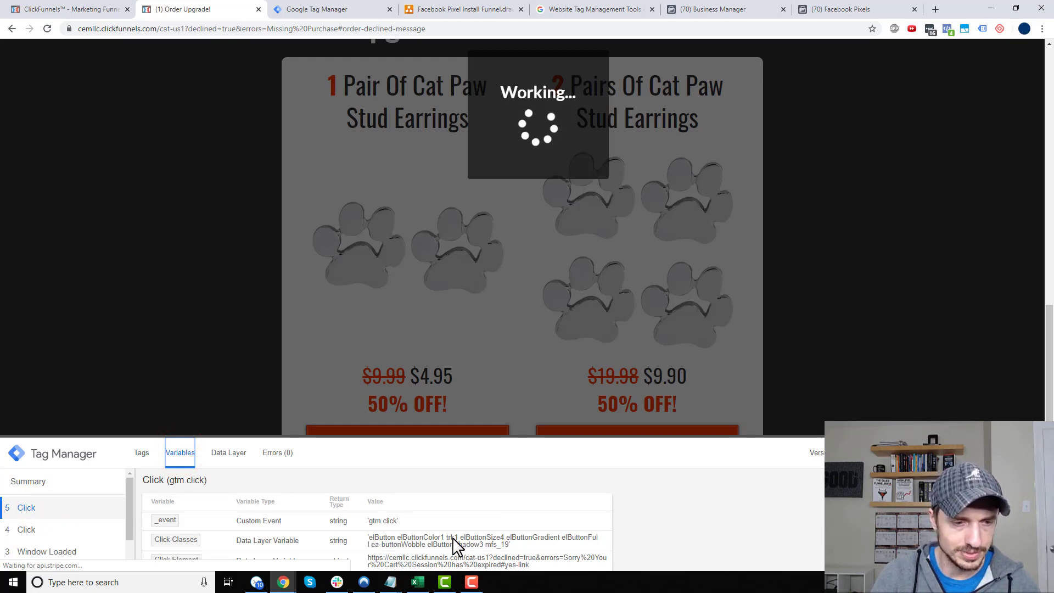
scroll(252, 522, "down", 2)
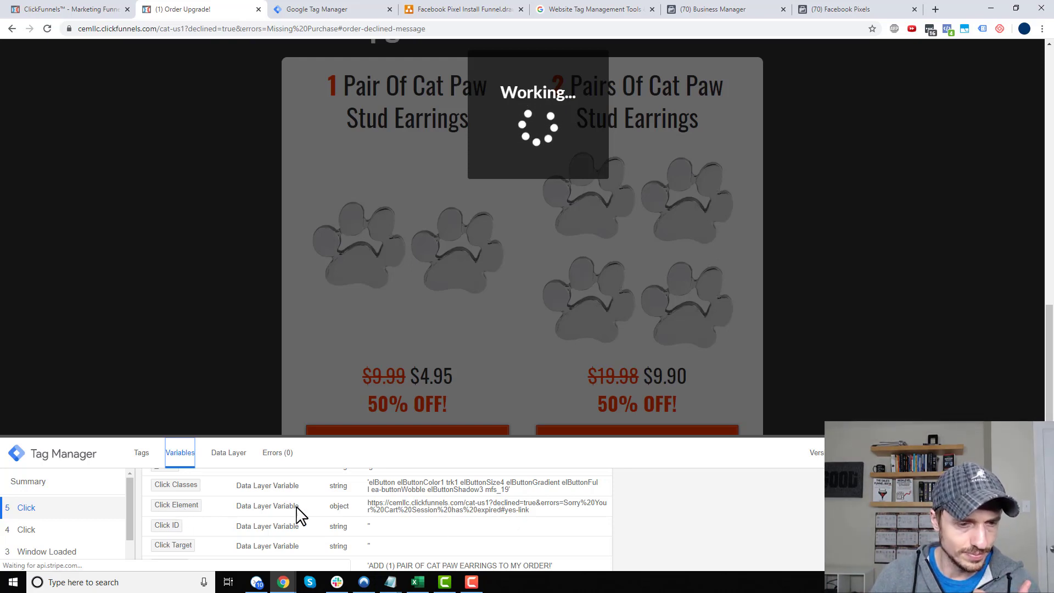
scroll(488, 521, "down", 1)
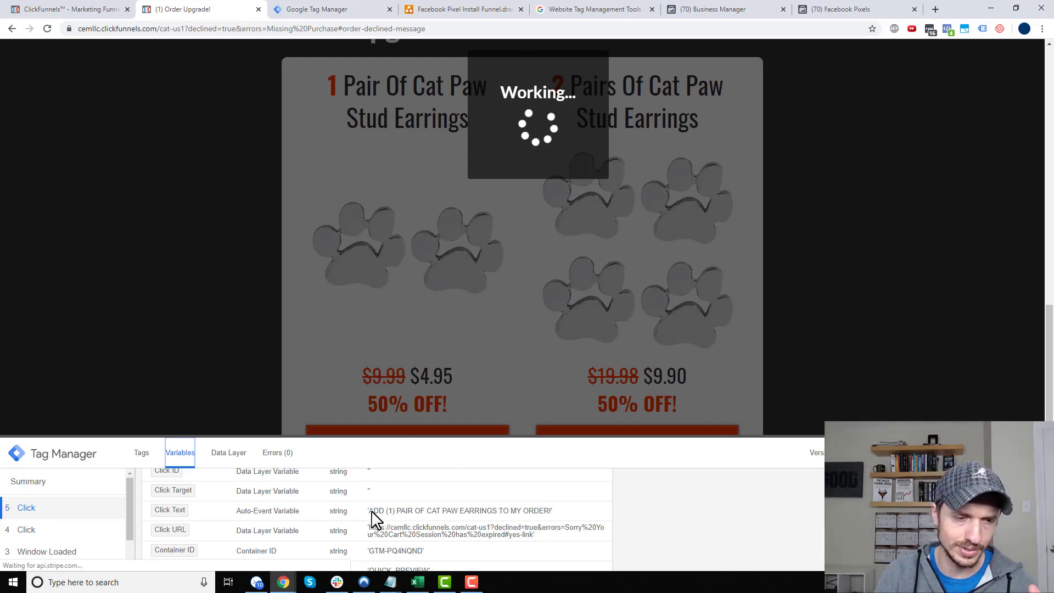
Step: Copy "ADD (1) PAIR" from the Click Text value of the latest Click event
left_click_drag(369, 512, 545, 517)
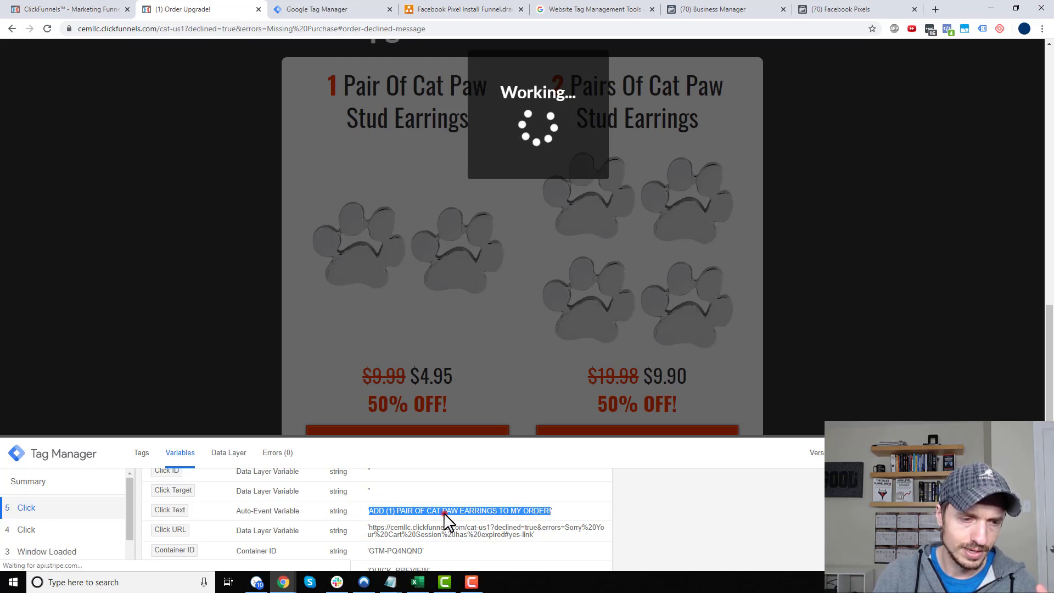
left_click_drag(369, 510, 417, 522)
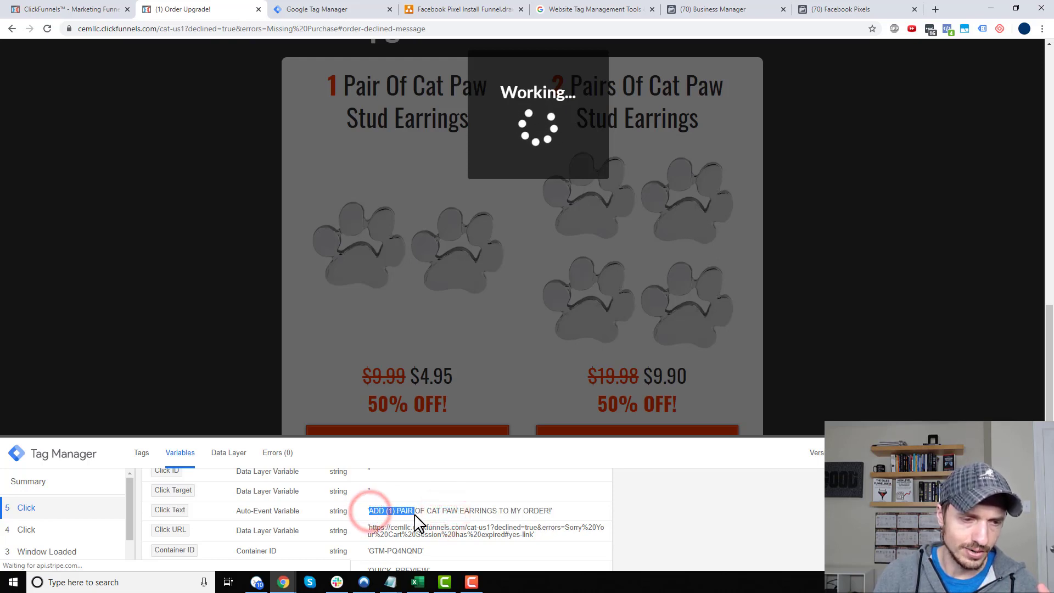
right_click(417, 522)
left_click(442, 436)
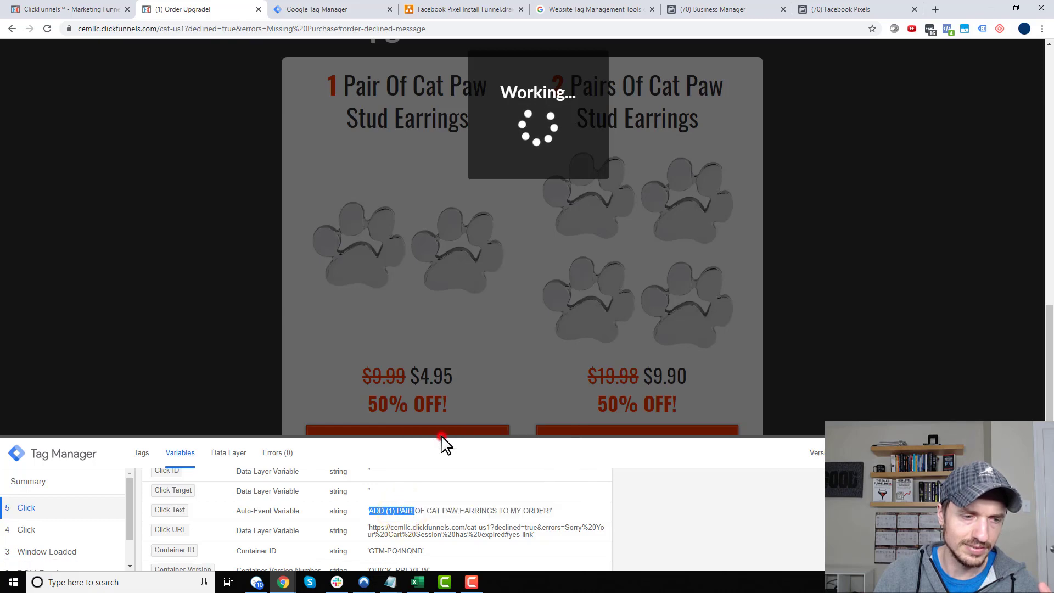
left_click(345, 9)
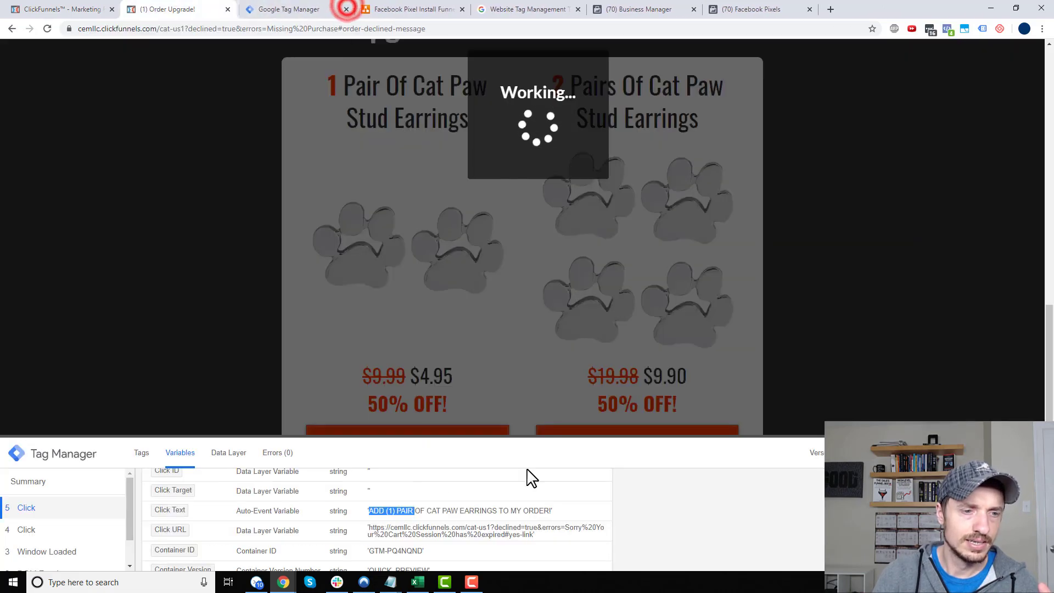
right_click(415, 513)
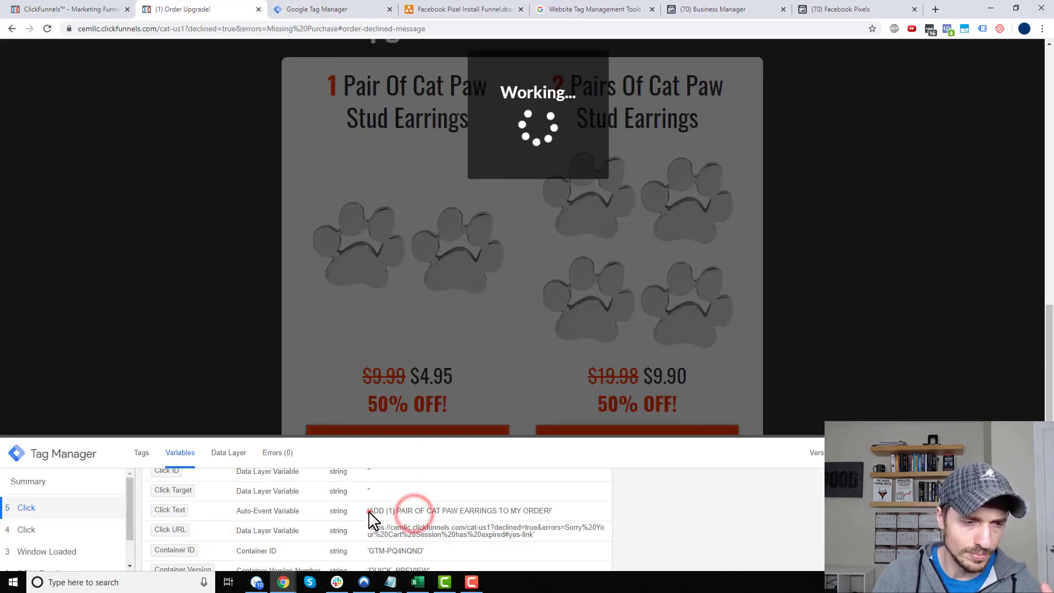
left_click_drag(368, 511, 405, 512)
right_click(405, 512)
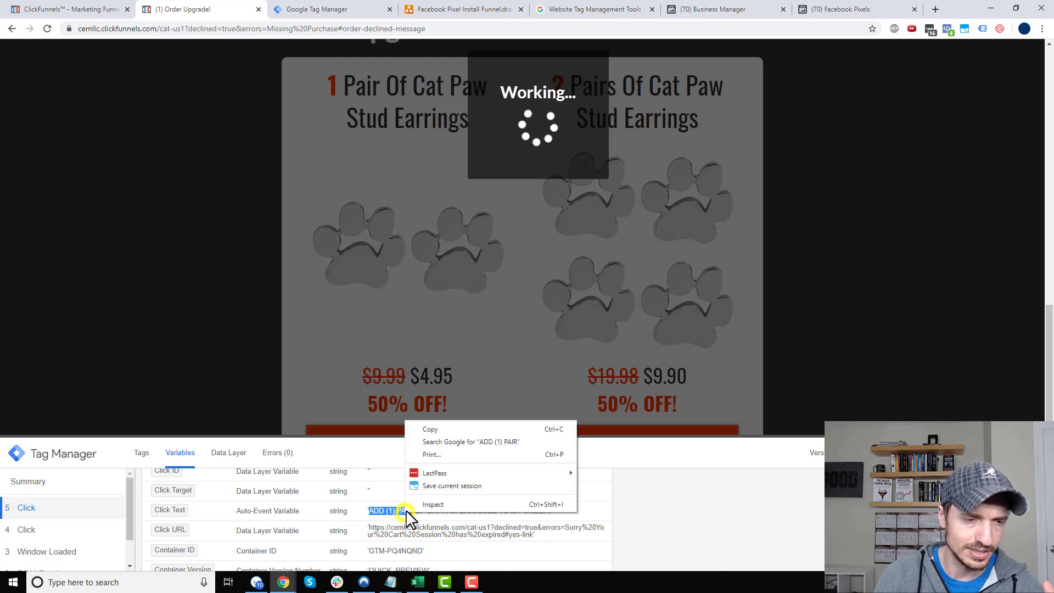
left_click(444, 431)
Step: In Google Tag Manager, set the trigger condition to Click Text contains "ADD (1) PAIR" and save the trigger
left_click(340, 7)
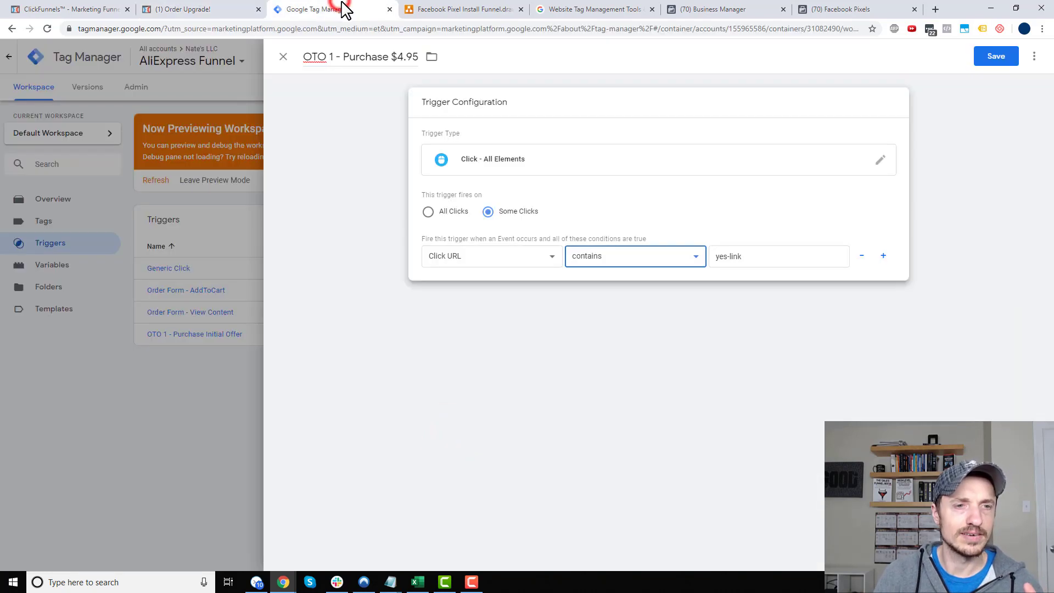
left_click(504, 262)
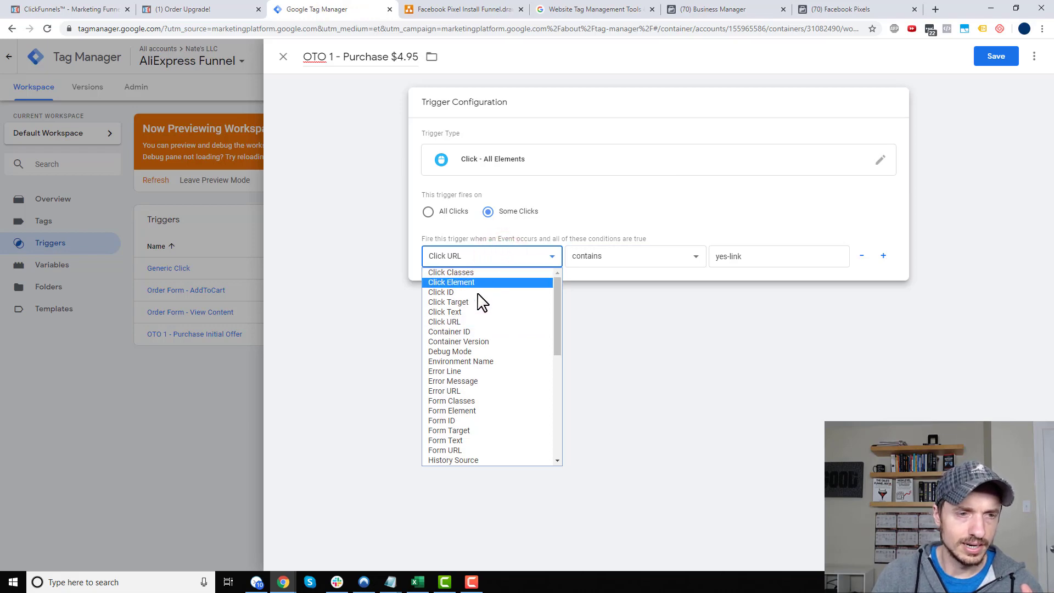
left_click(186, 7)
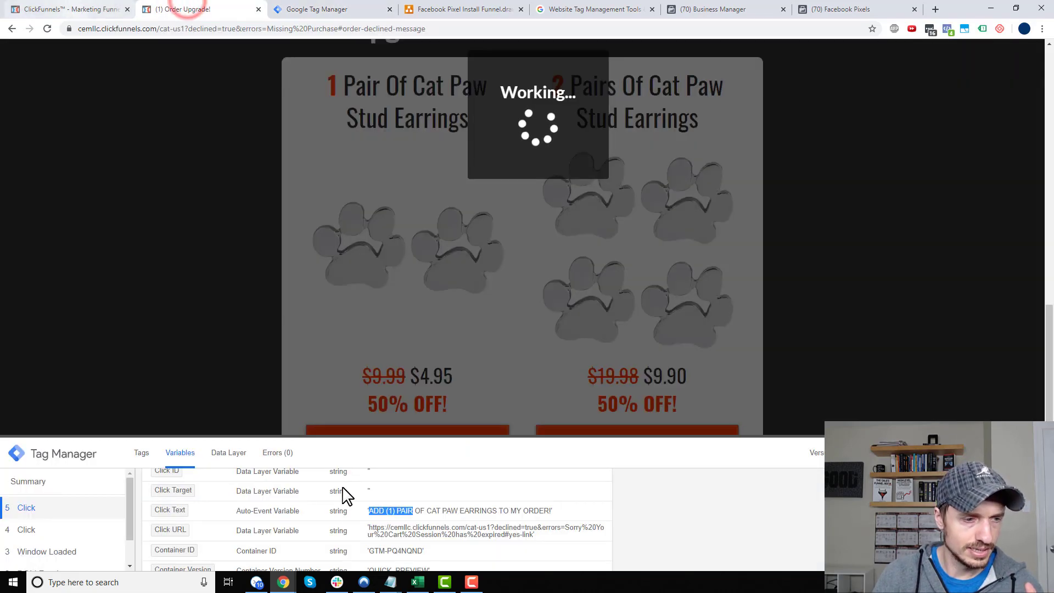
left_click(333, 8)
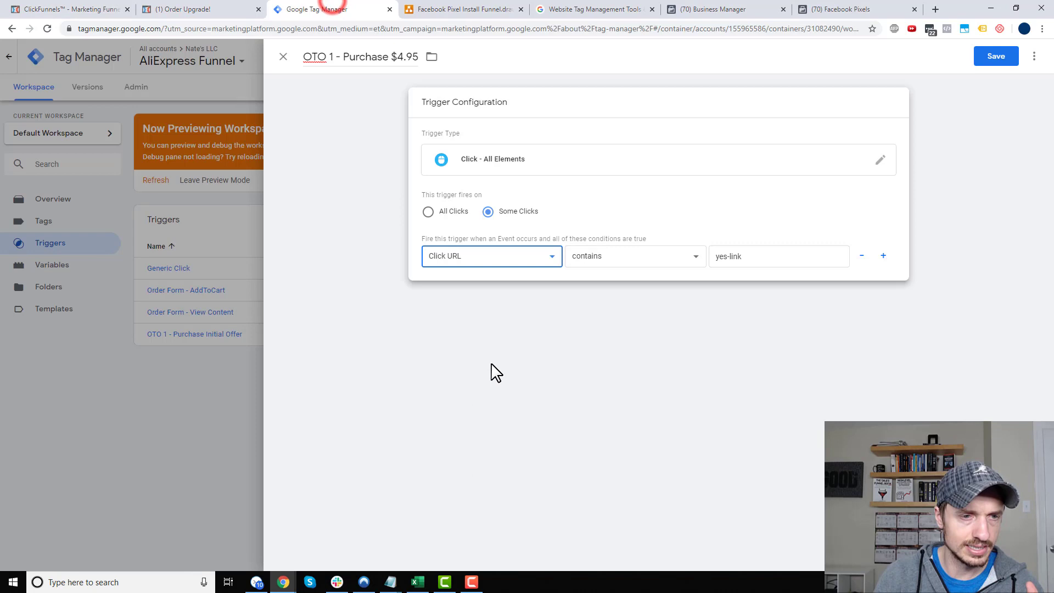
left_click(493, 256)
left_click(479, 310)
left_click(764, 256)
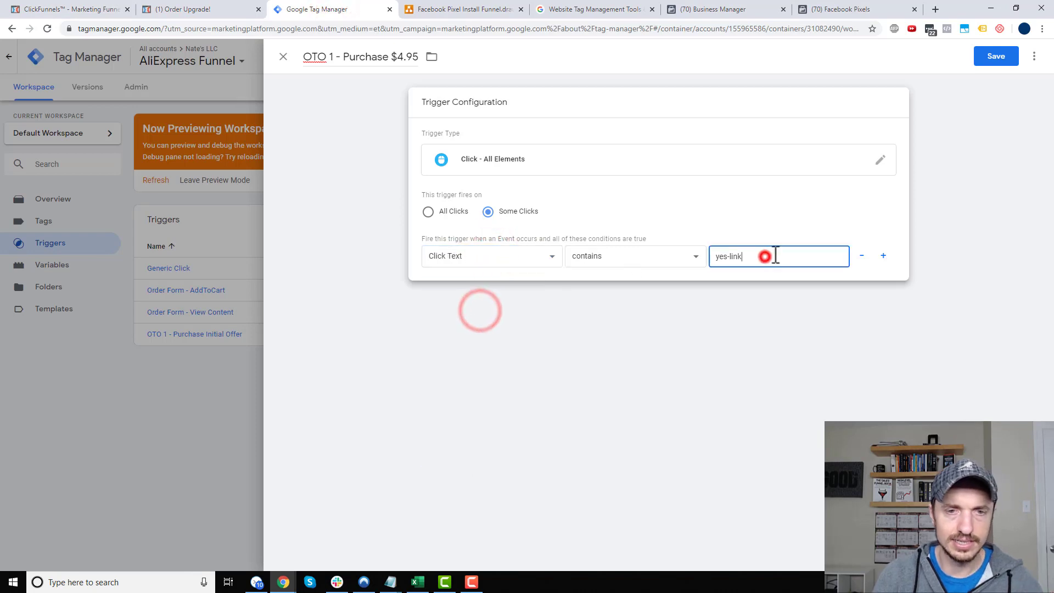
key("ctrl+a")
key("ctrl+v")
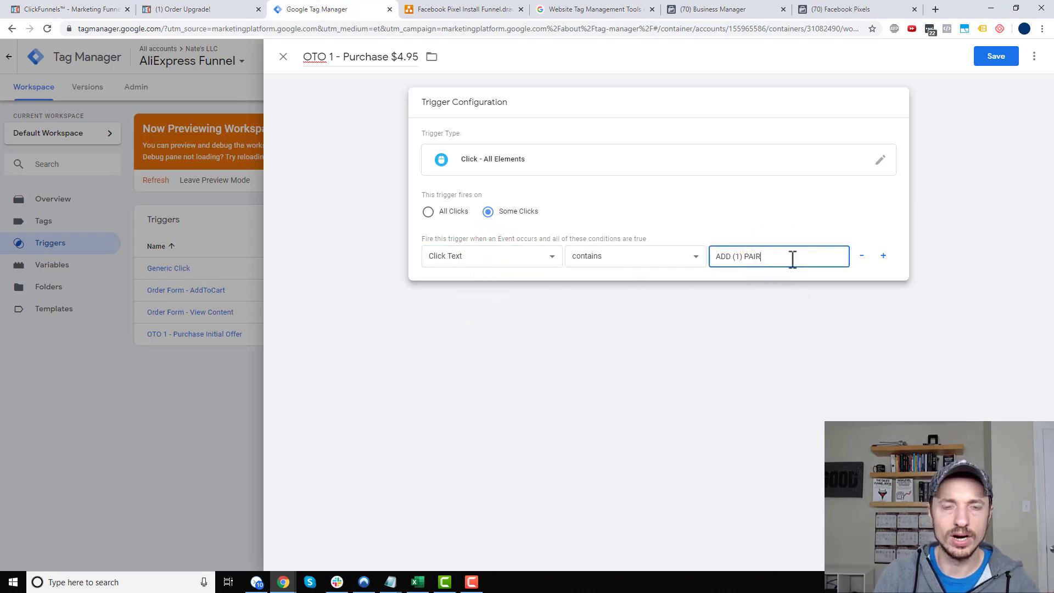
left_click(998, 57)
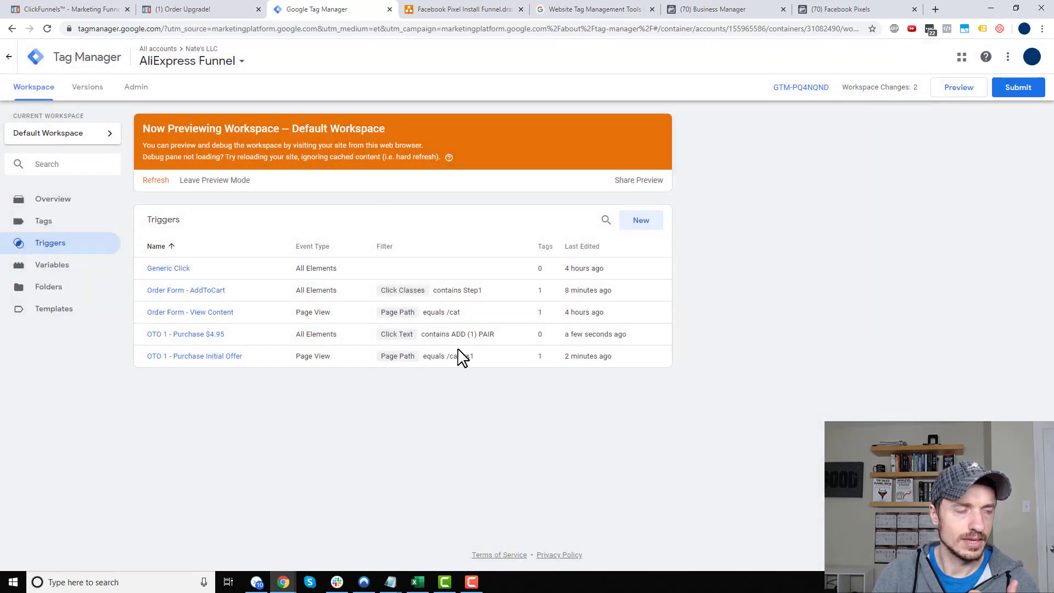
Step: Assign the "OTO 1 - Purchase $4.95" trigger to the "FB - Purchase OTO1 - $4.95" tag and save the tag
left_click(58, 220)
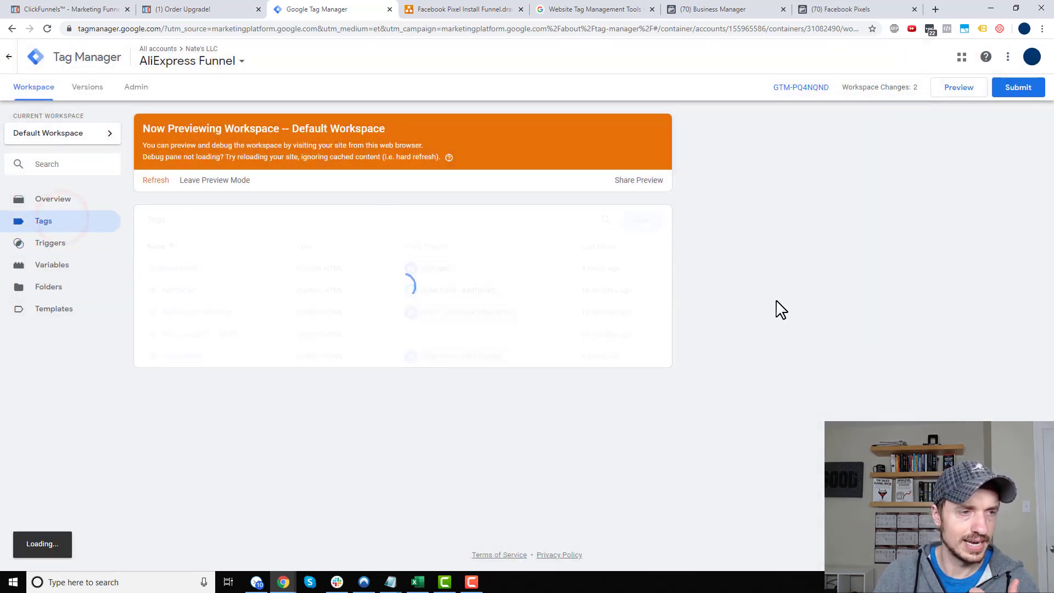
left_click(201, 344)
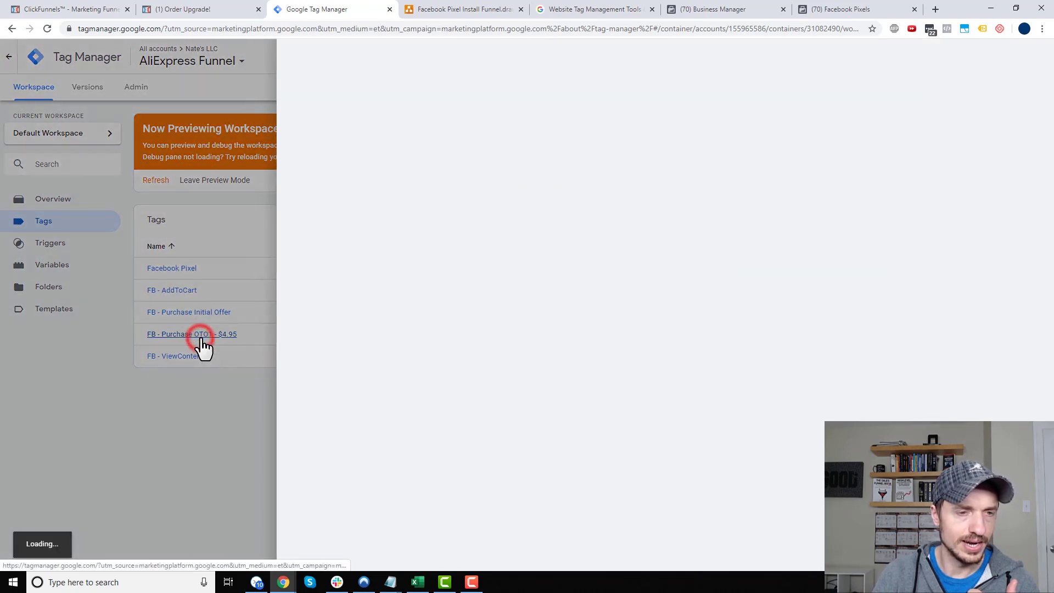
scroll(549, 384, "down", 1)
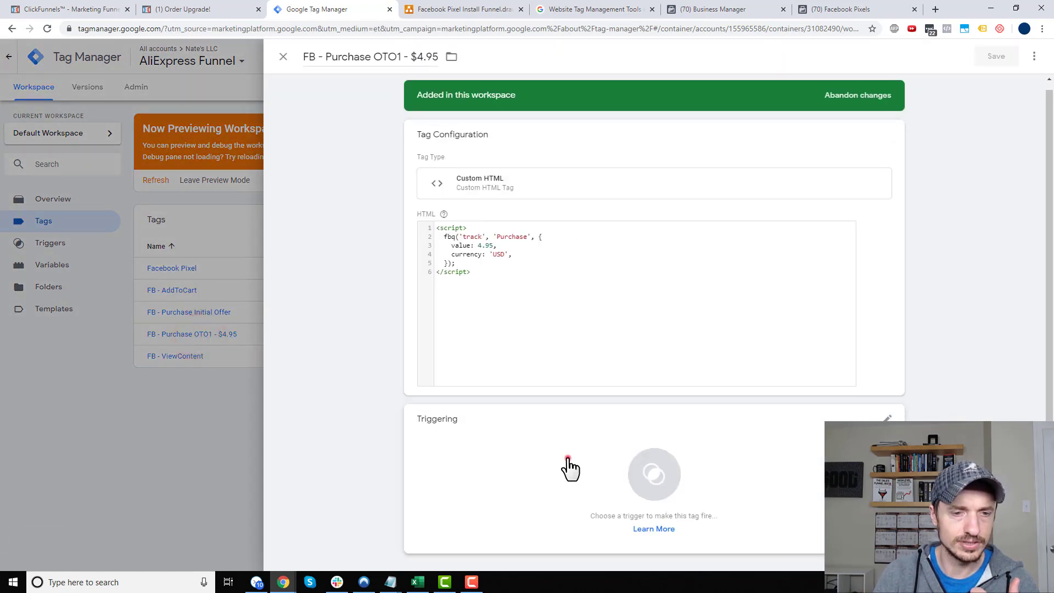
left_click(567, 457)
left_click(398, 194)
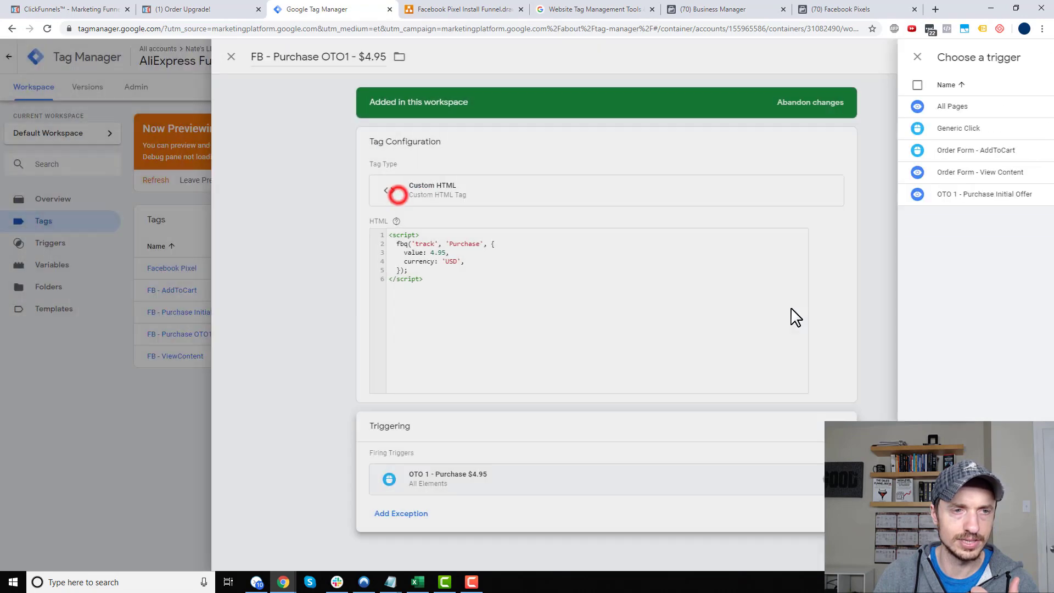
left_click(995, 56)
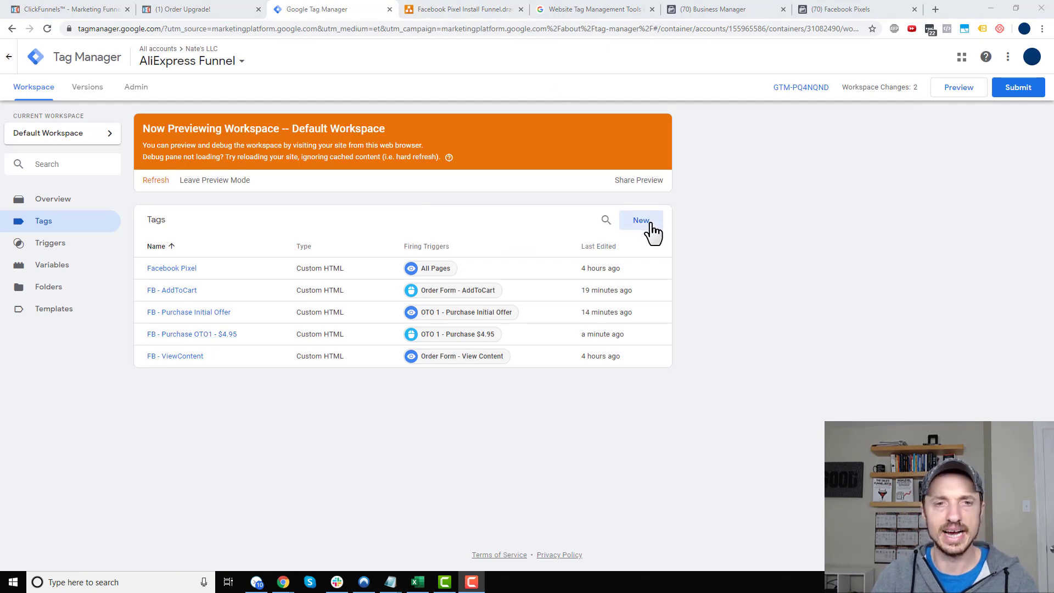
Step: Start a new tag named "FB - Purchase OT1 - $9.90" and open its tag type selection
left_click(651, 223)
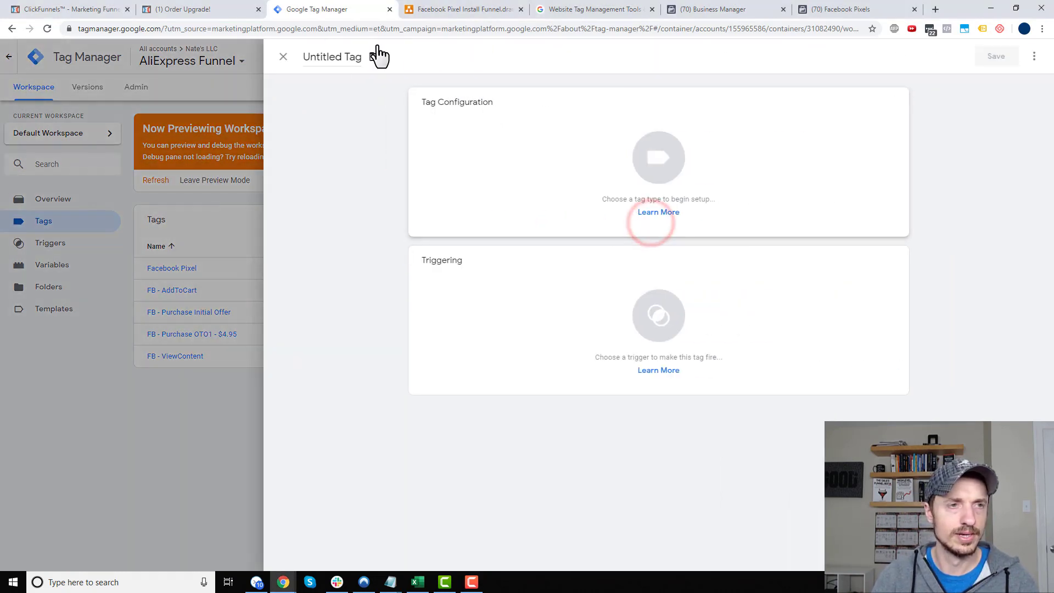
left_click(332, 58)
type("FB - Purchase OT1 - $9.90")
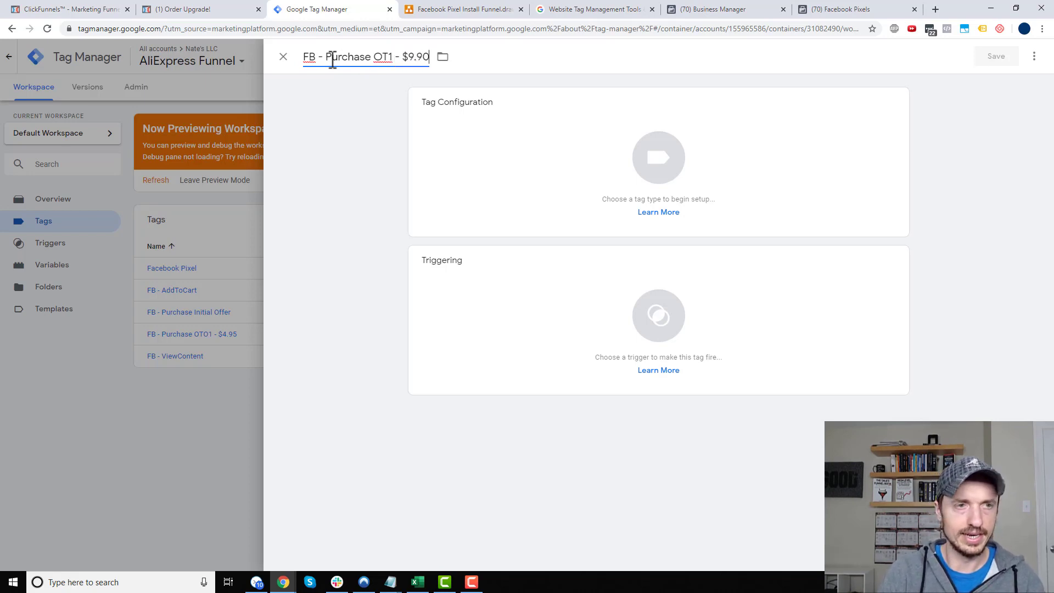
left_click(620, 162)
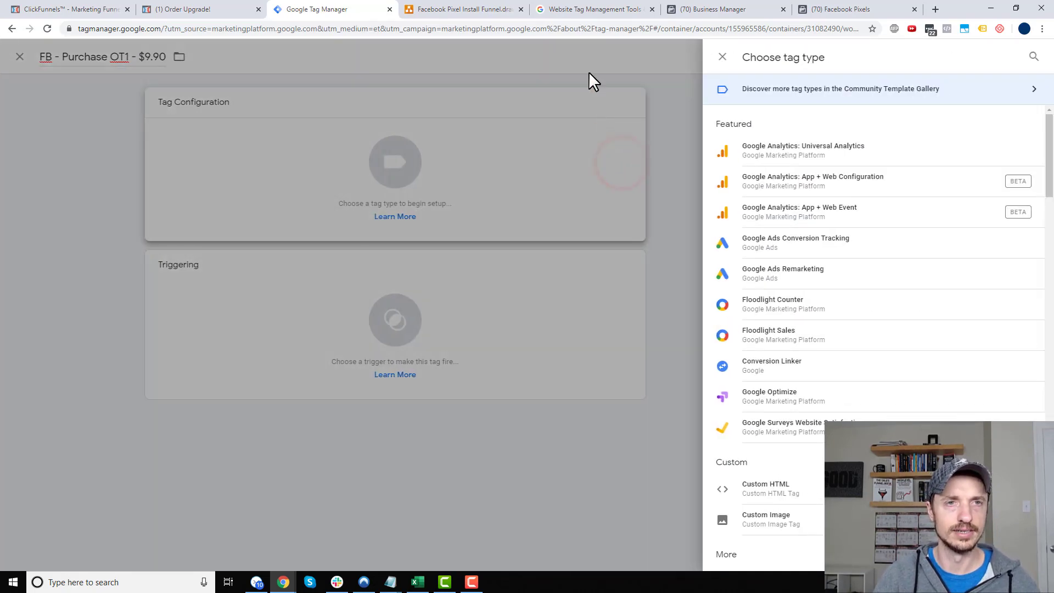
Step: In Facebook Events Manager, set the Purchase conversion value to 9.90 and copy the event code, returning to Google Tag Manager
left_click(727, 8)
left_click(867, 7)
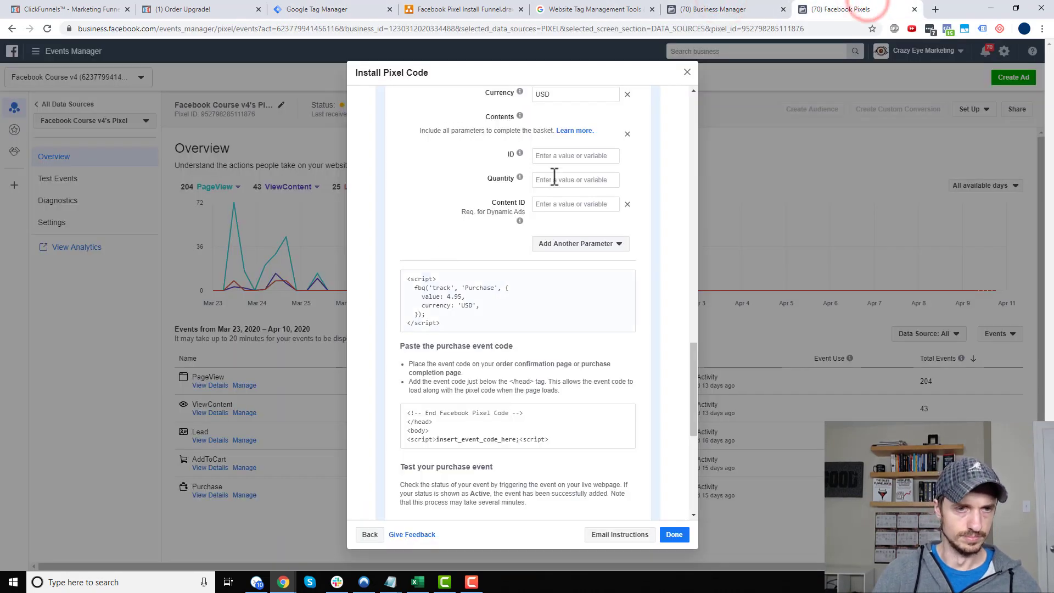
scroll(568, 197, "up", 2)
left_click_drag(536, 182, 593, 176)
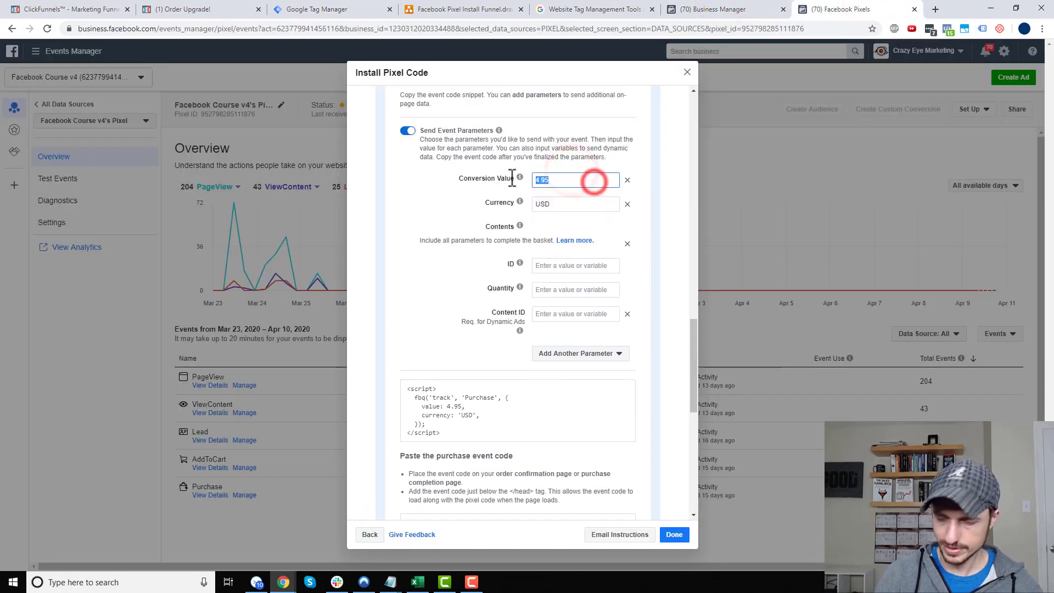
type("9.90")
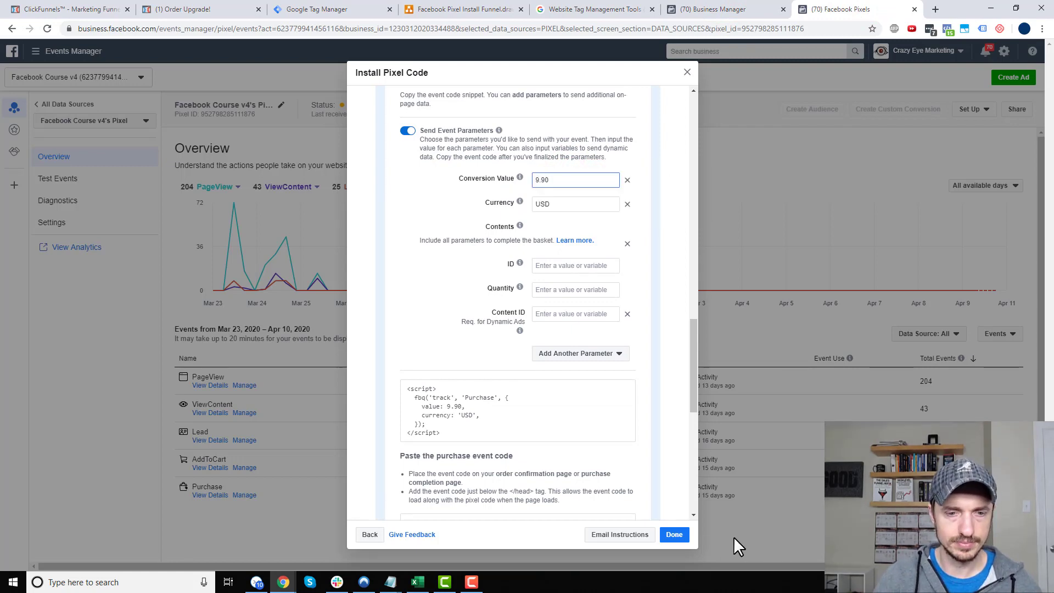
left_click(528, 411)
left_click(307, 8)
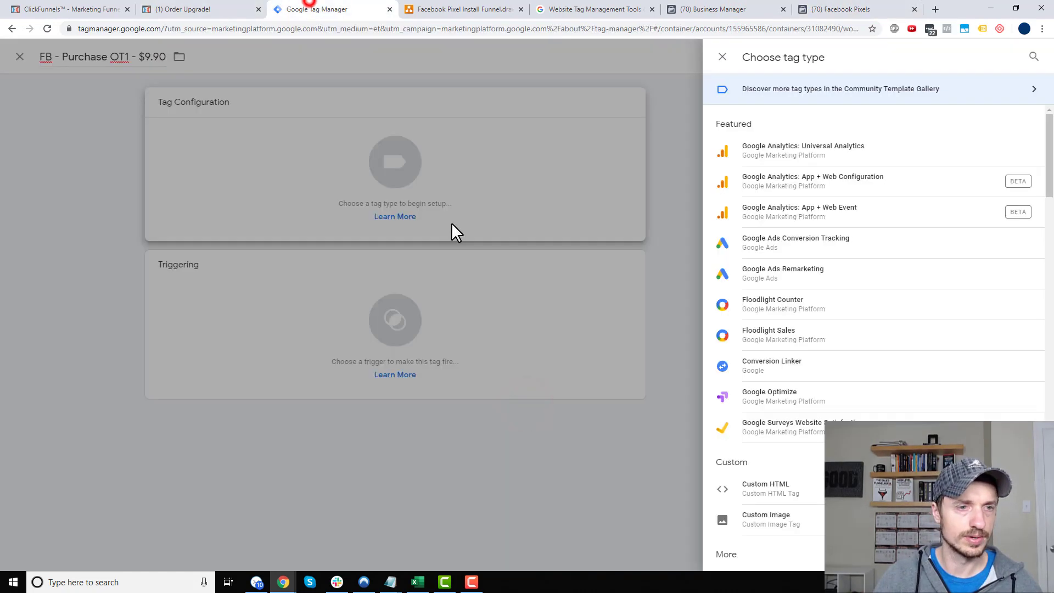
Step: Make the $9.90 tag a Custom HTML tag containing the copied Purchase event code, and save it without a trigger
left_click(788, 486)
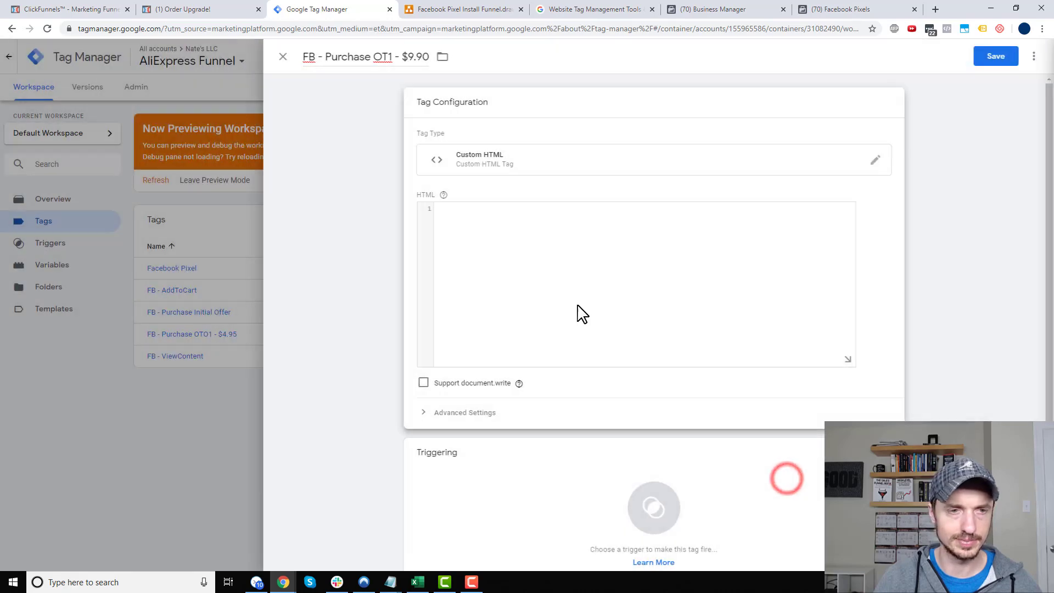
left_click(565, 216)
key("ctrl+v")
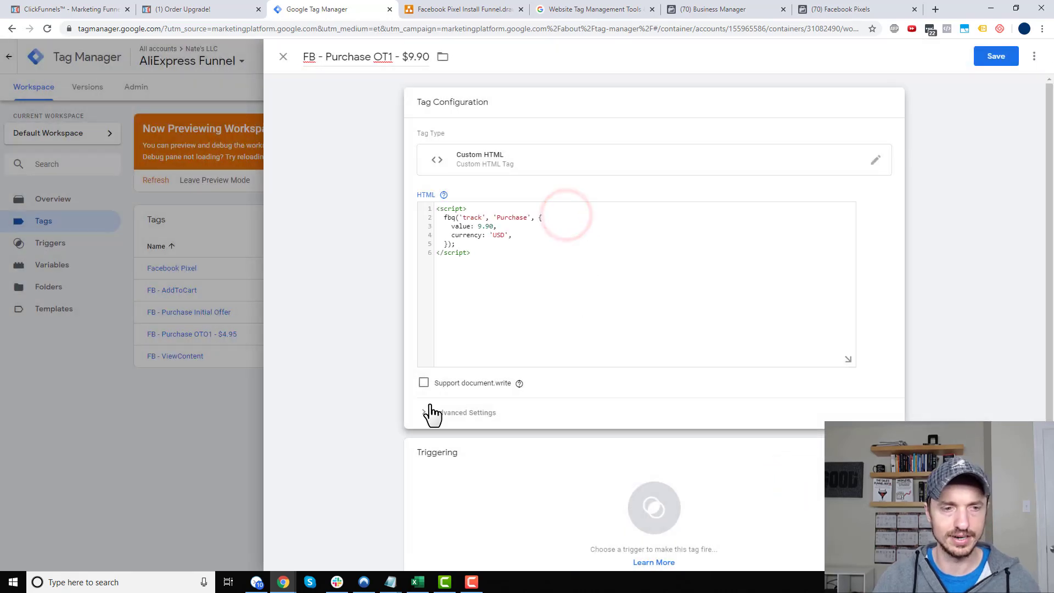
left_click(996, 57)
left_click(562, 182)
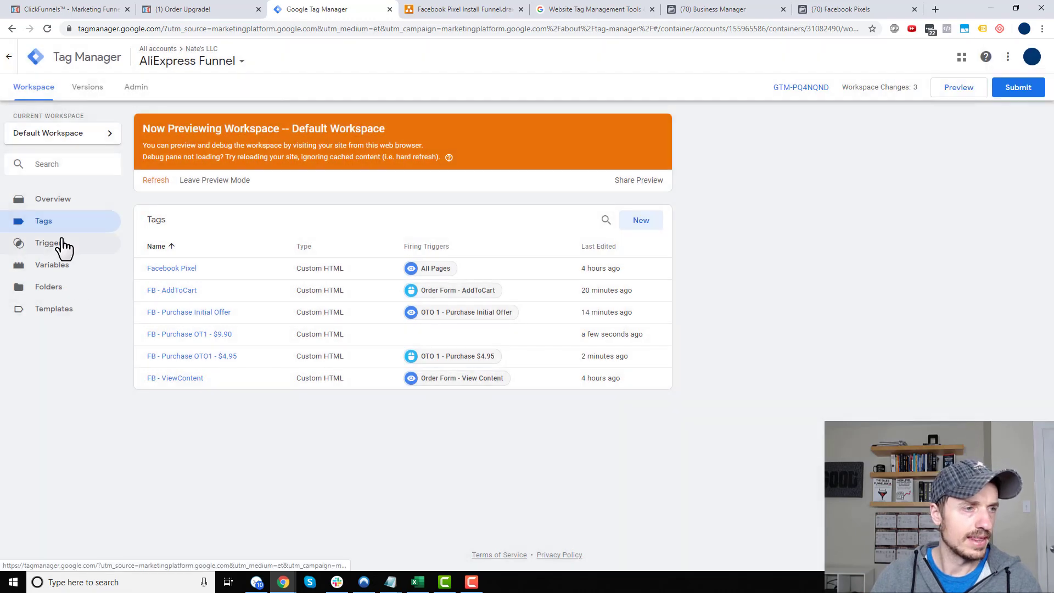
Step: Start a new trigger and name it "OTO 1 - Purchase $9.90"
left_click(62, 242)
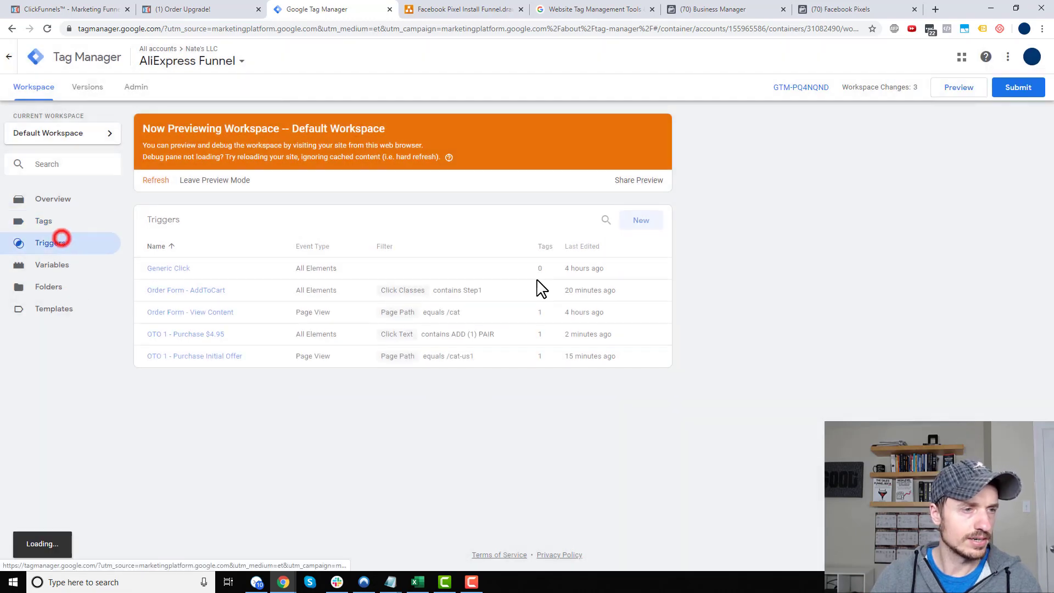
left_click(641, 221)
left_click(364, 58)
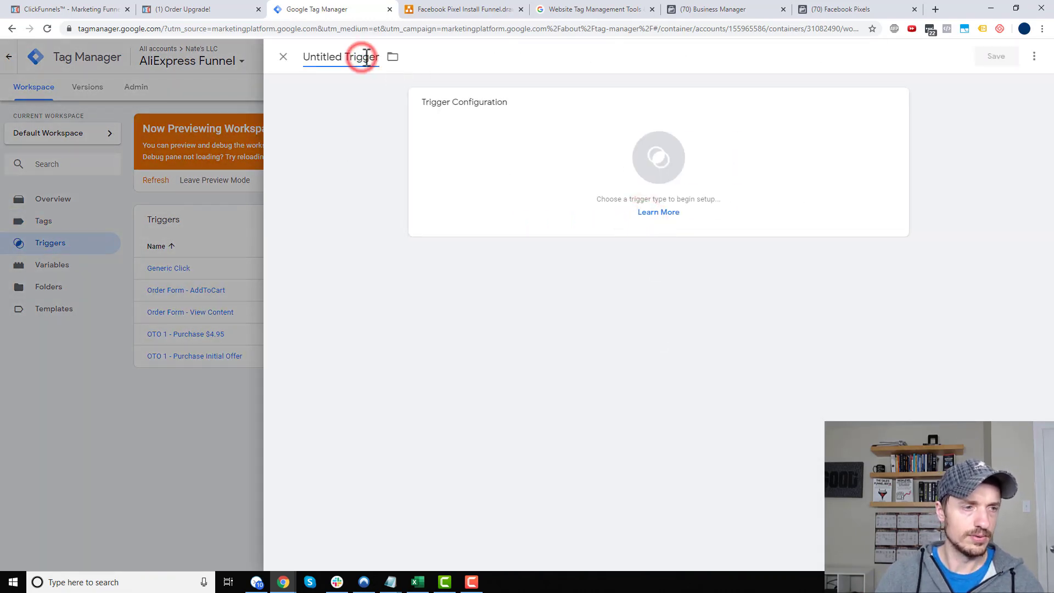
key("ctrl+a")
key("ctrl+s")
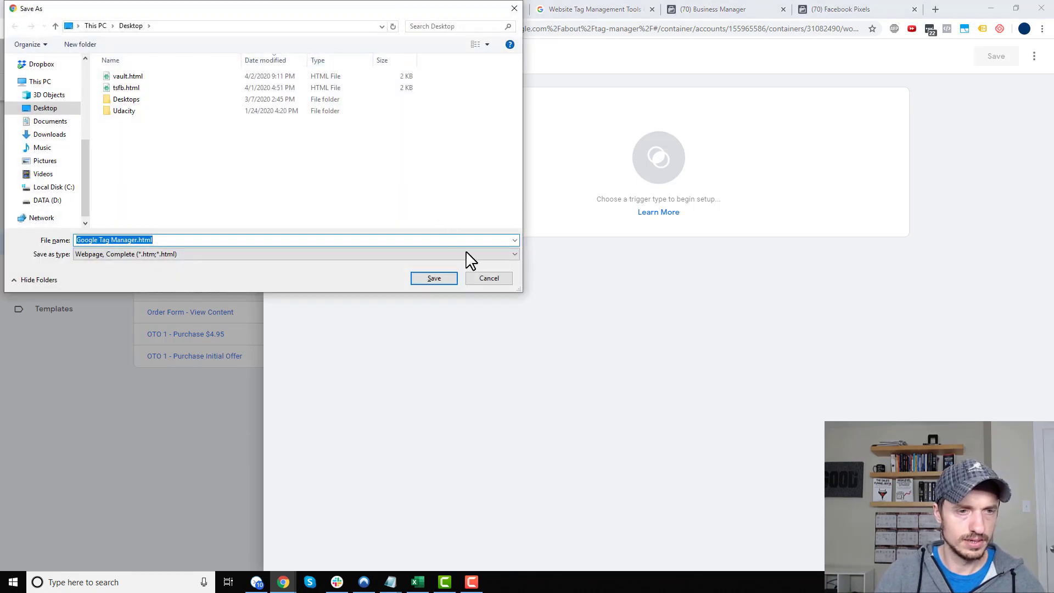
left_click(471, 275)
type("OTO 1 - Purchase $9.90")
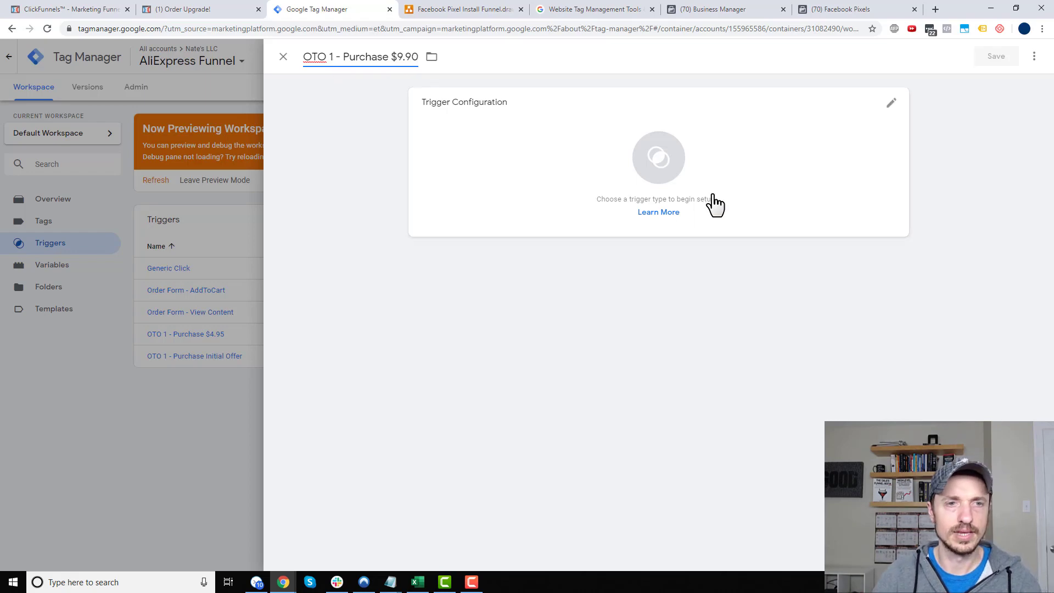
Step: Set the trigger type to Click - All Elements, firing on Some Clicks with a Click Text contains condition
left_click(653, 152)
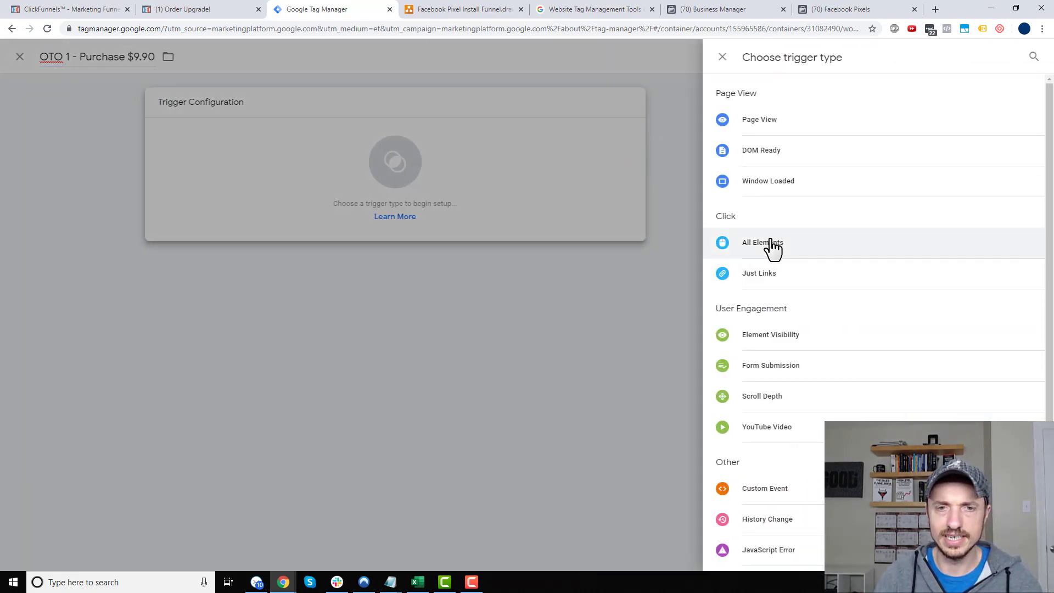
left_click(767, 244)
left_click(489, 212)
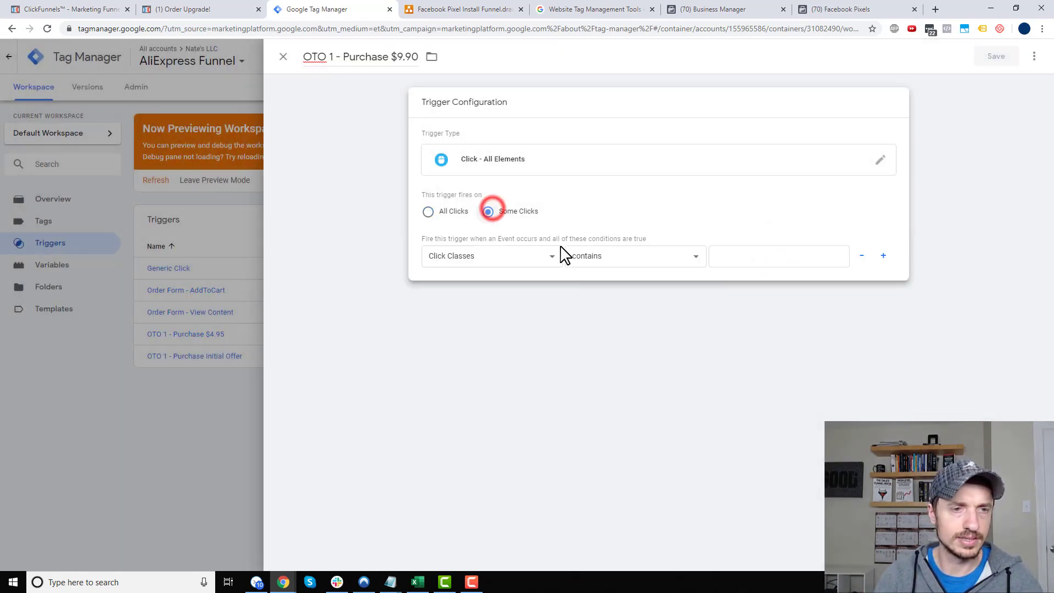
left_click(528, 257)
left_click(494, 312)
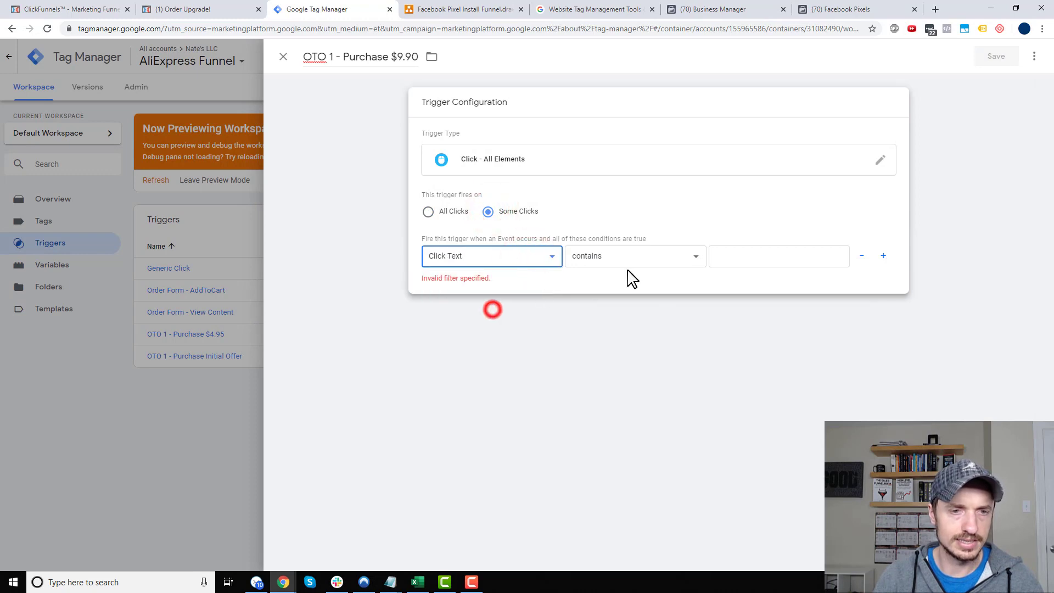
Step: Check the two-pair button wording on the reloaded Order Upgrade page, then set the Click Text value to "ADD (2) PAIR" and save the trigger
left_click(814, 255)
left_click(175, 4)
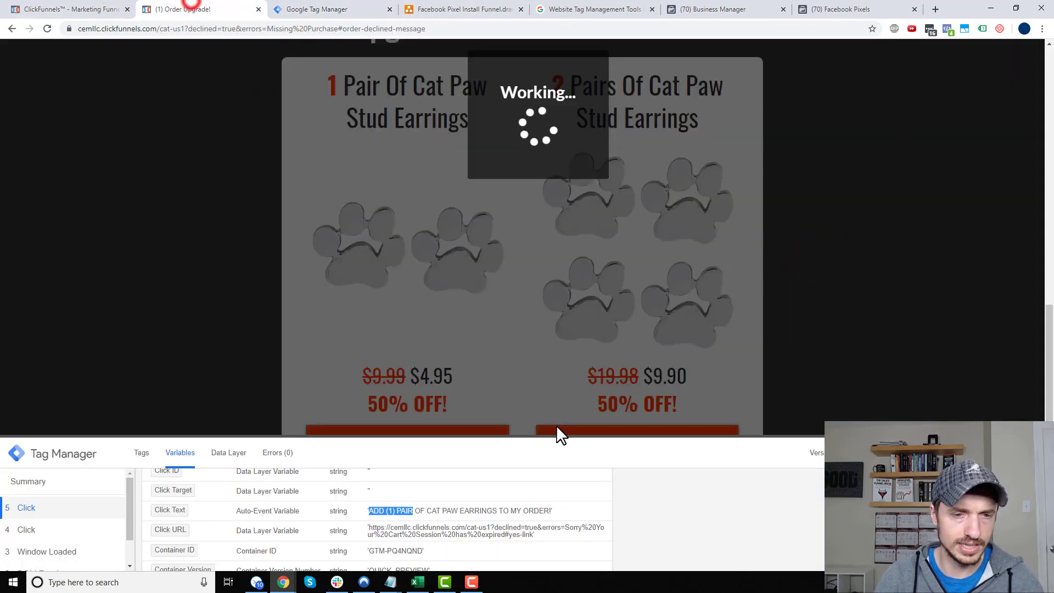
left_click(47, 28)
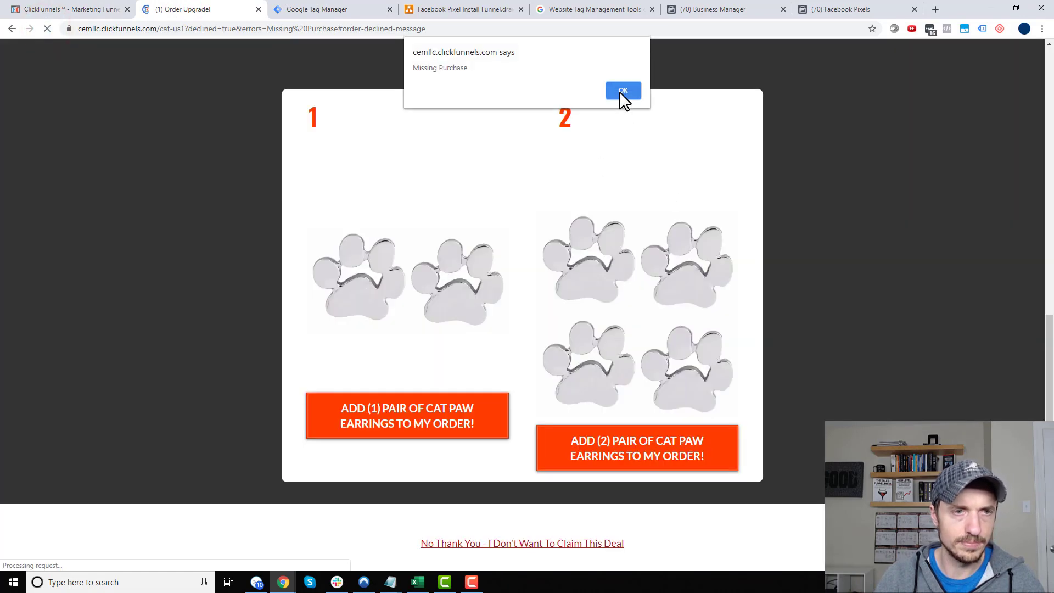
left_click(622, 91)
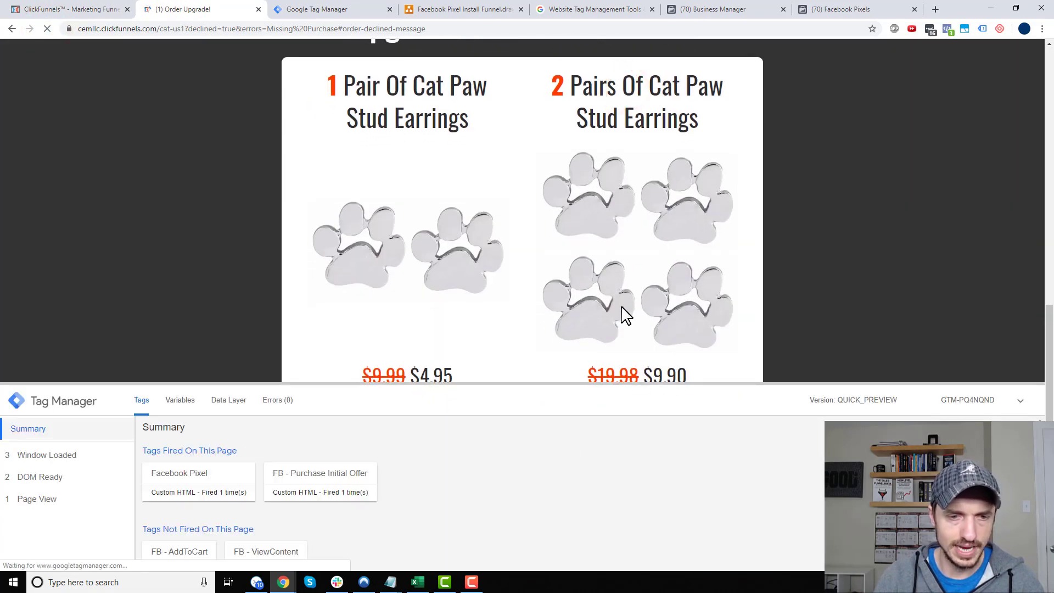
left_click_drag(722, 383, 689, 489)
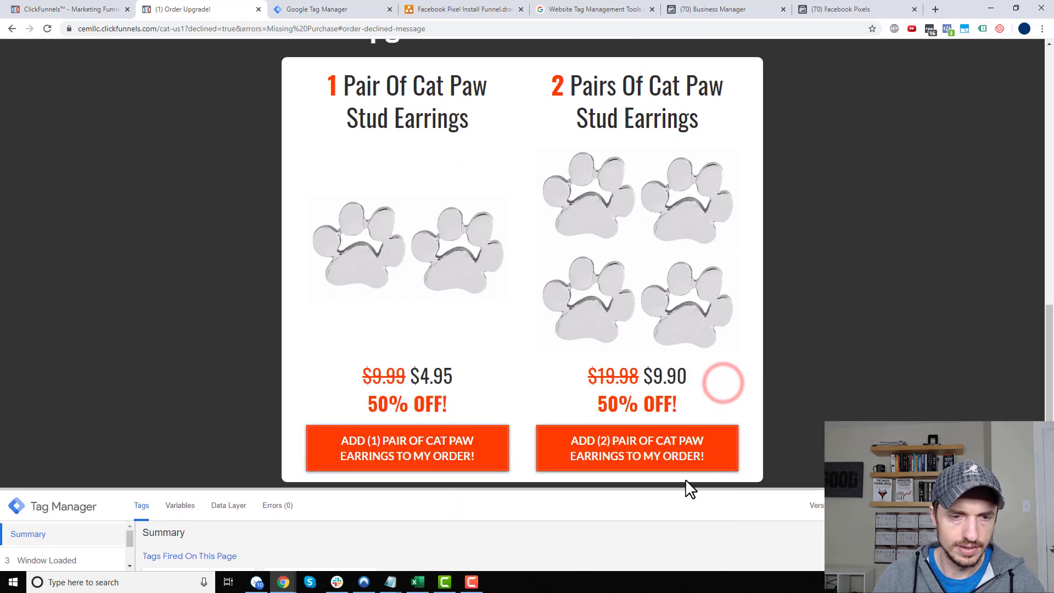
left_click(329, 10)
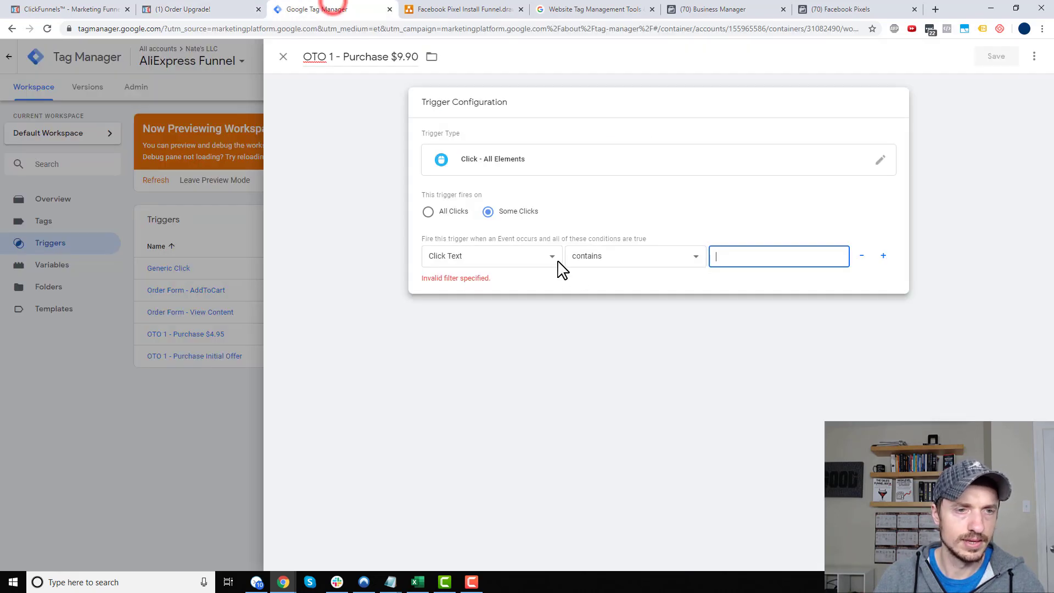
type("ADD (2) PAIR")
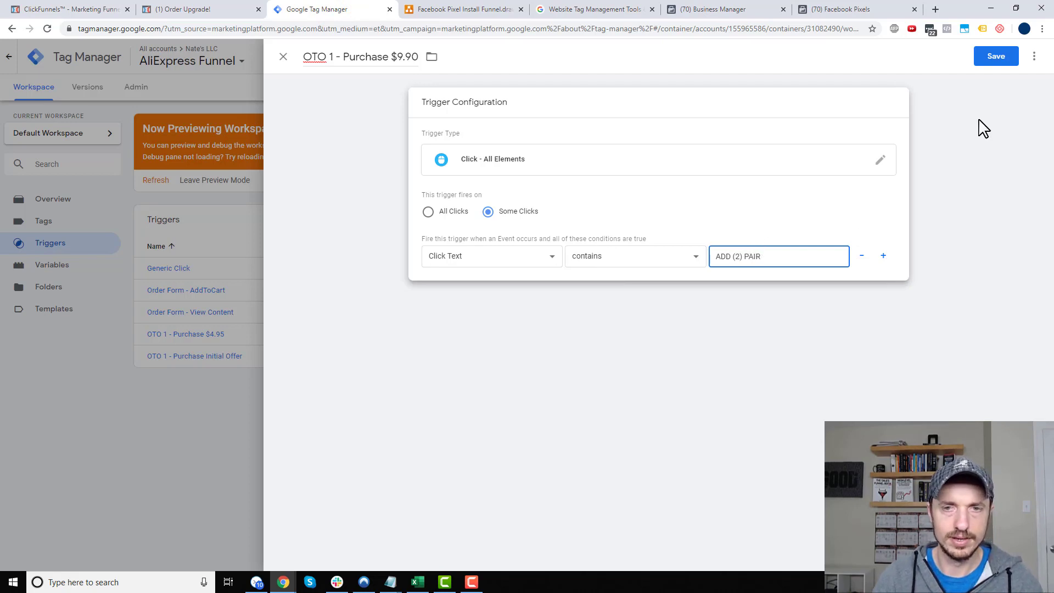
left_click(998, 59)
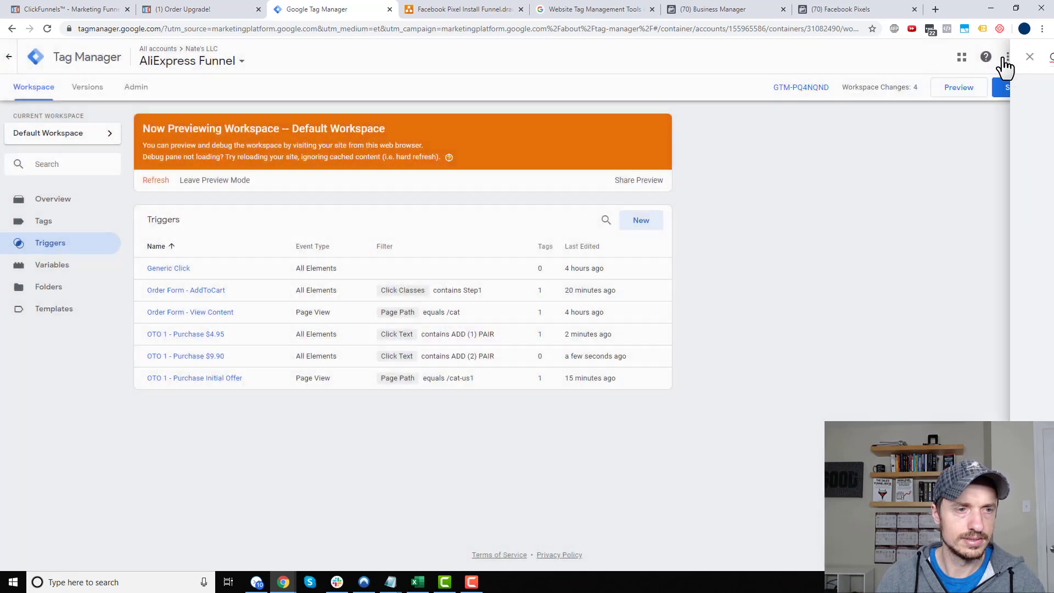
Step: Assign the "OTO 1 - Purchase $9.90" trigger to the "FB - Purchase OT1 - $9.90" tag and save the tag
left_click(55, 223)
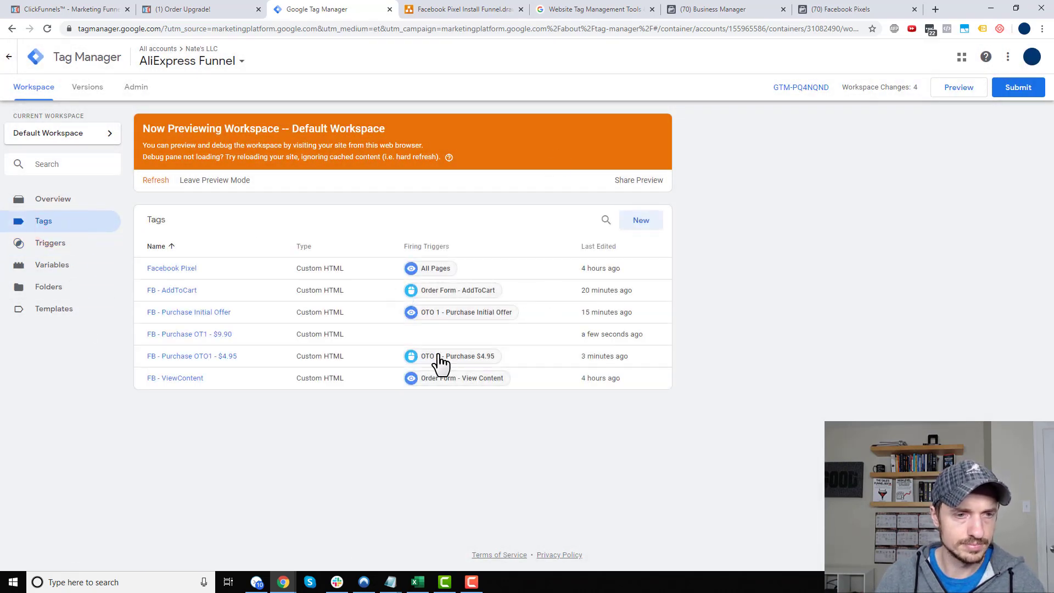
left_click(188, 334)
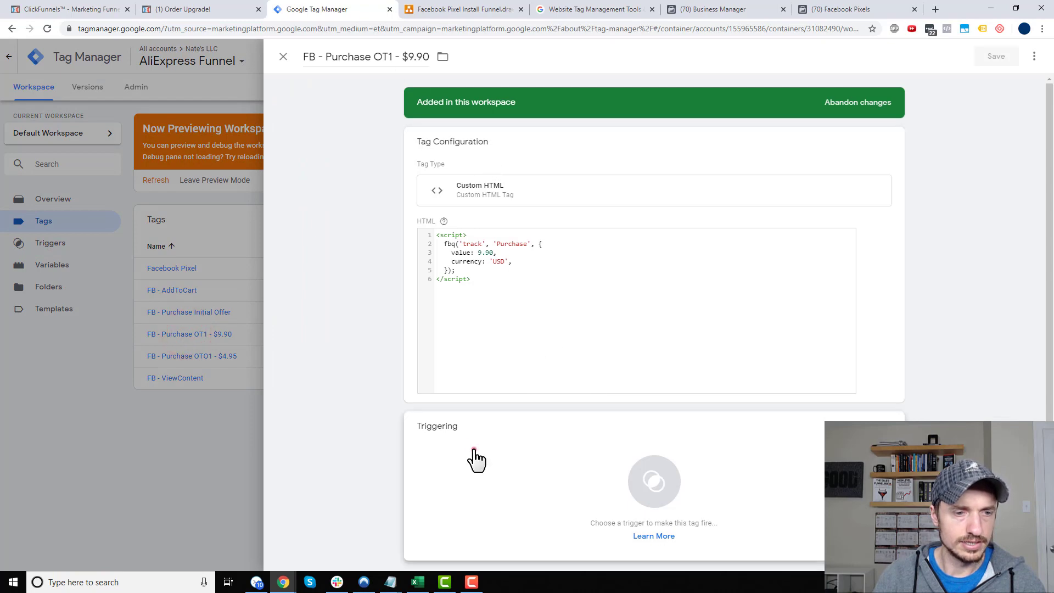
left_click(470, 457)
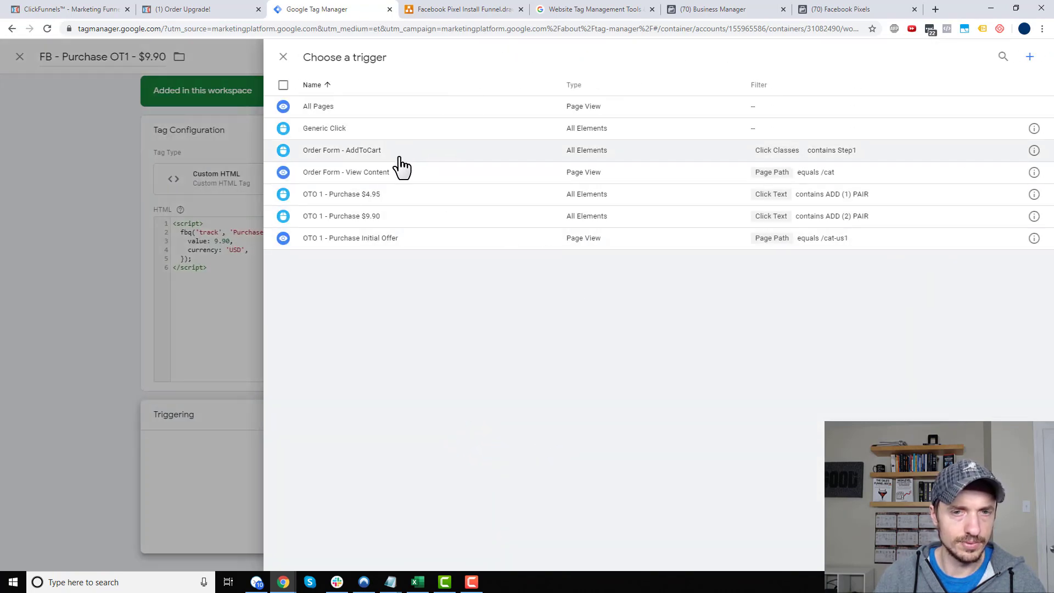
left_click(377, 220)
left_click(995, 56)
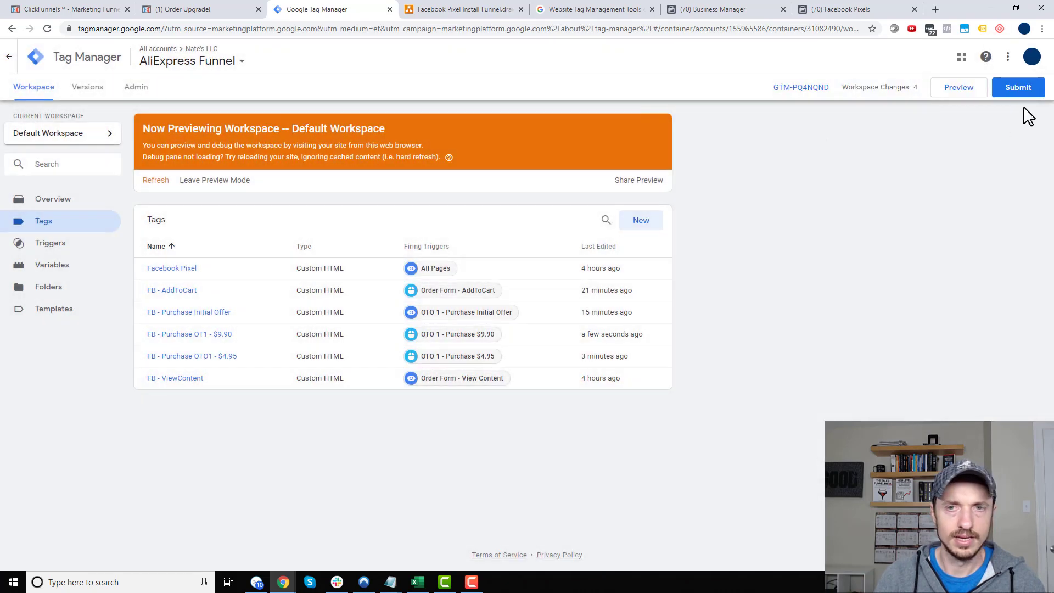
Step: Submit and publish the workspace changes, skipping the container version description
left_click(1021, 81)
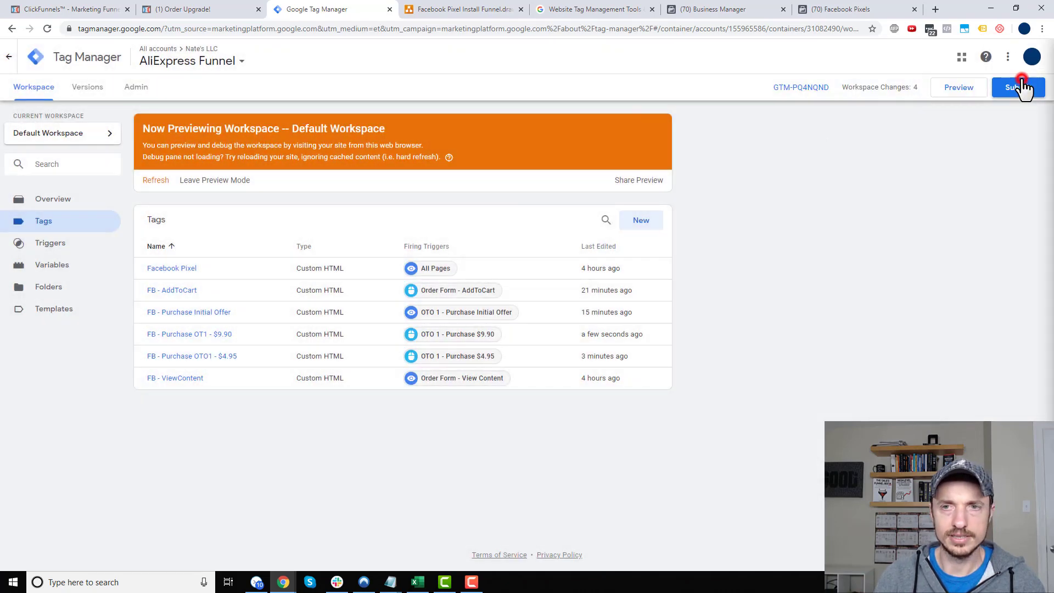
left_click(1012, 57)
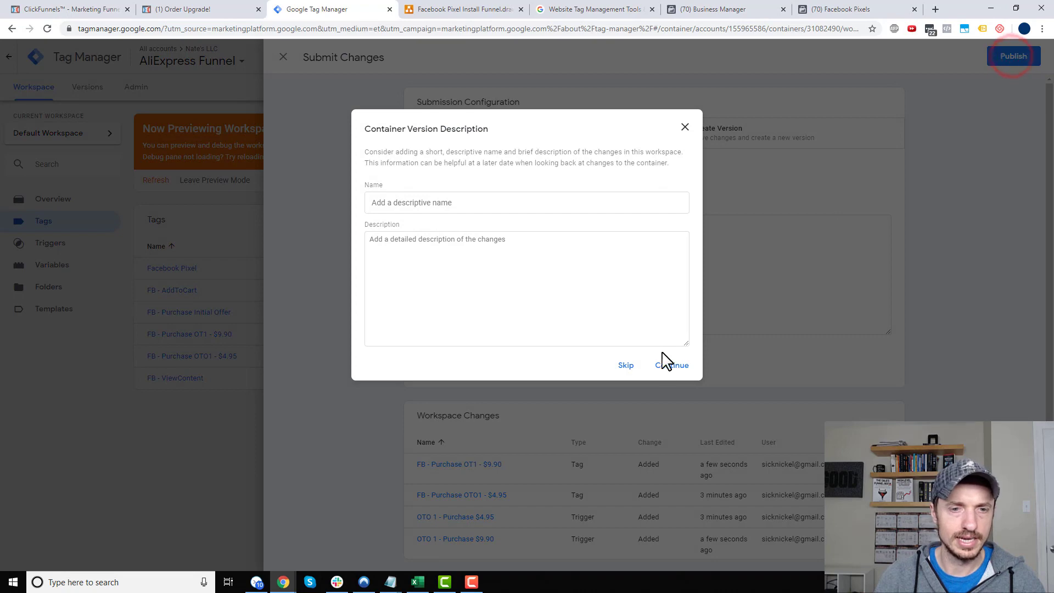
left_click(626, 366)
Step: Refresh the workspace preview and switch to the Facebook Pixel Install Funnel diagram in diagrams.net
left_click(43, 88)
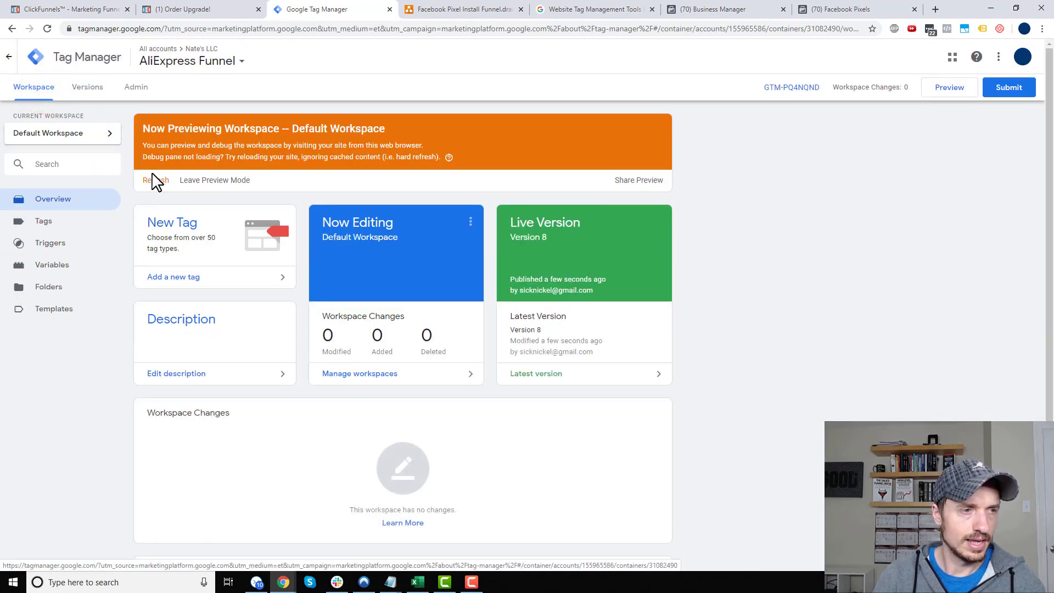
left_click(154, 181)
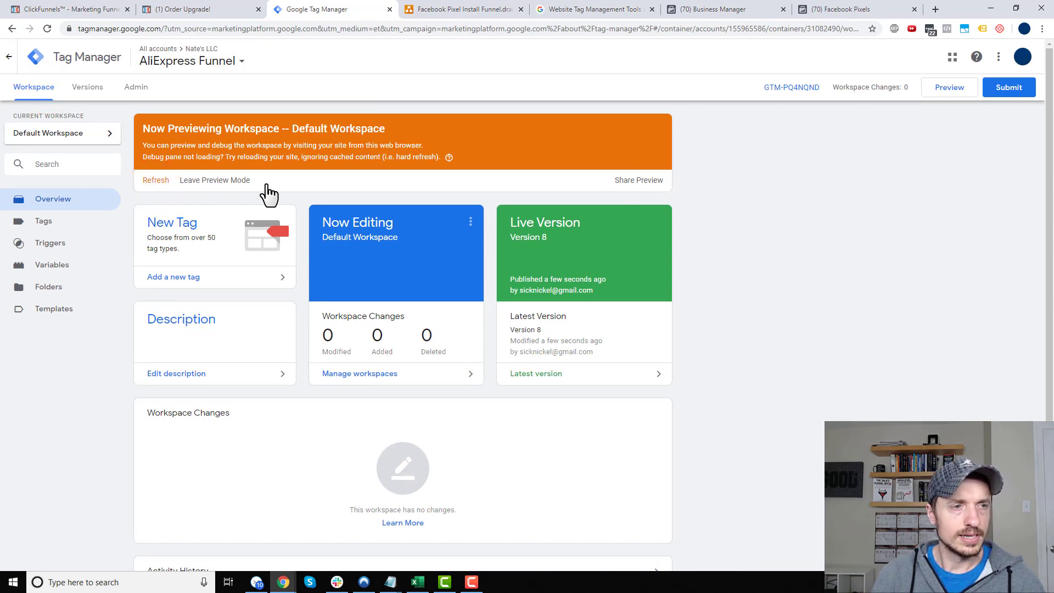
left_click(493, 10)
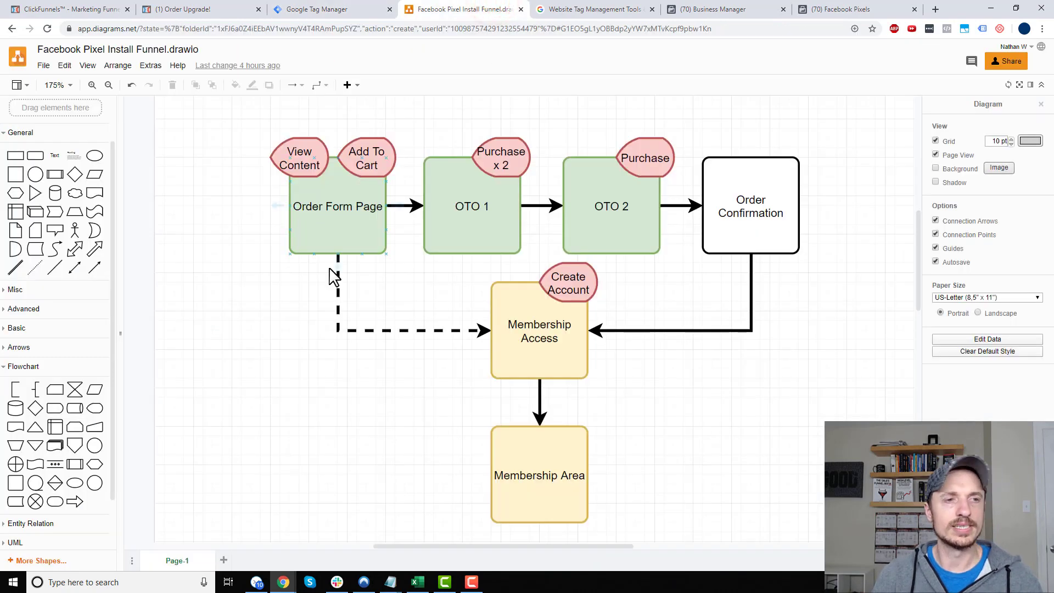
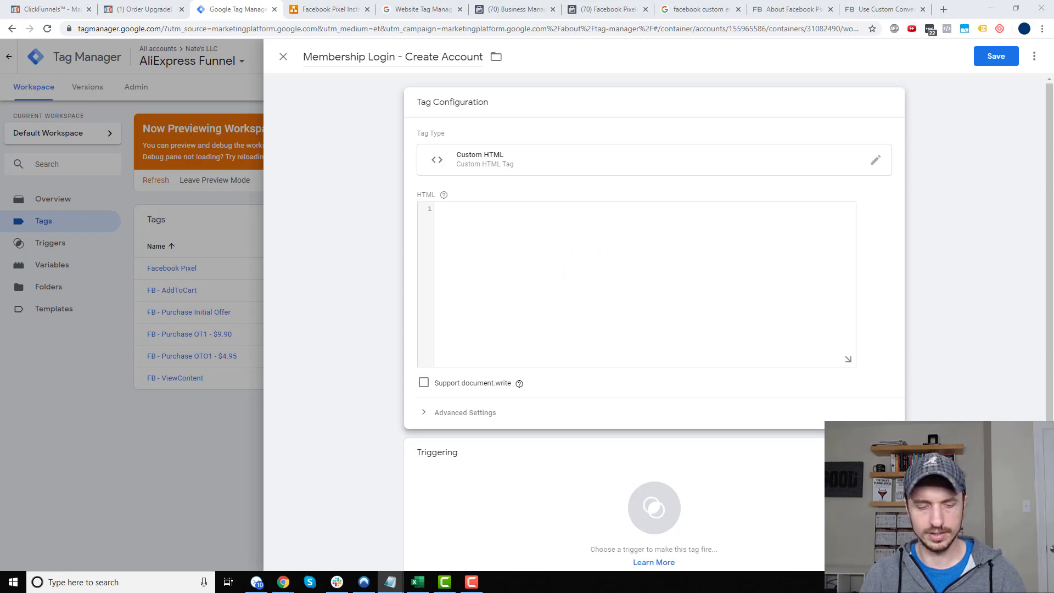
Step: In Google Tag Manager, add the script fbq('trackCustom','CreateAccount'); to the "Membership Login - Create Account" tag and save it without a trigger
left_click(472, 255)
type("<script>   fbq('trackCustom','CreateAccount'); </script>")
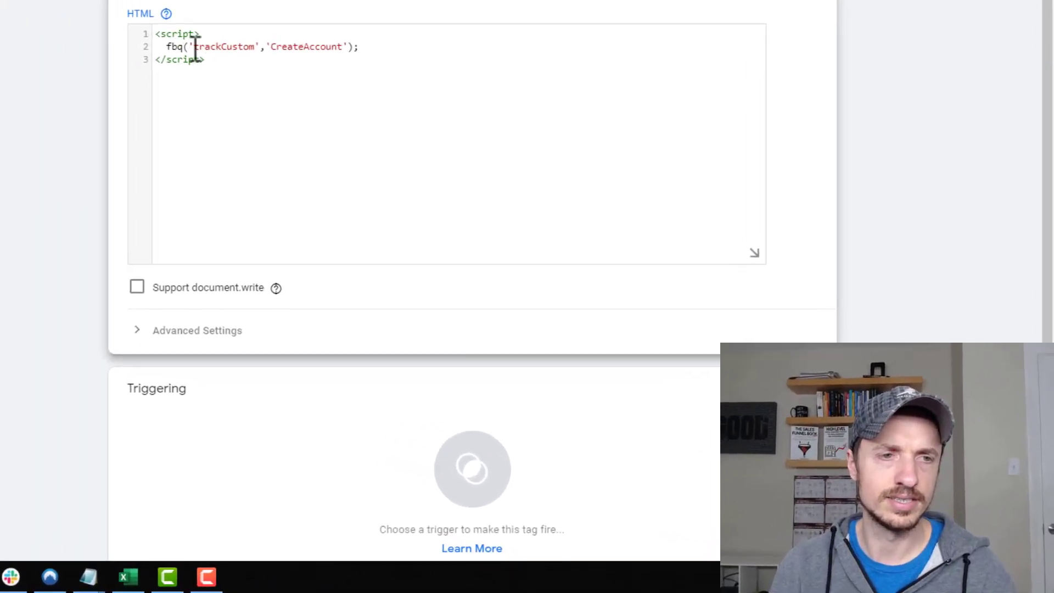
left_click_drag(192, 46, 345, 51)
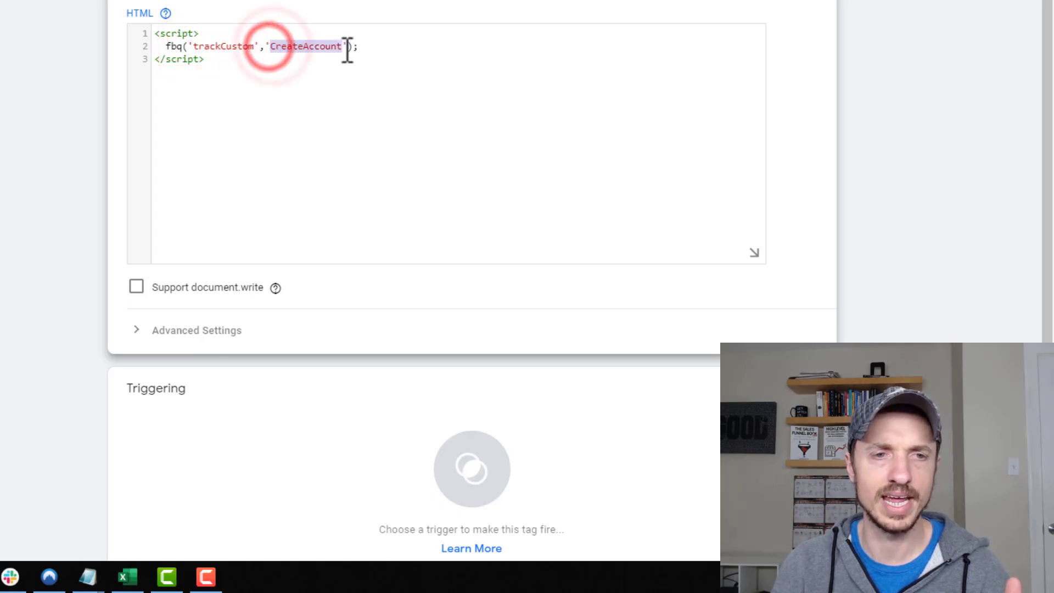
left_click(349, 46)
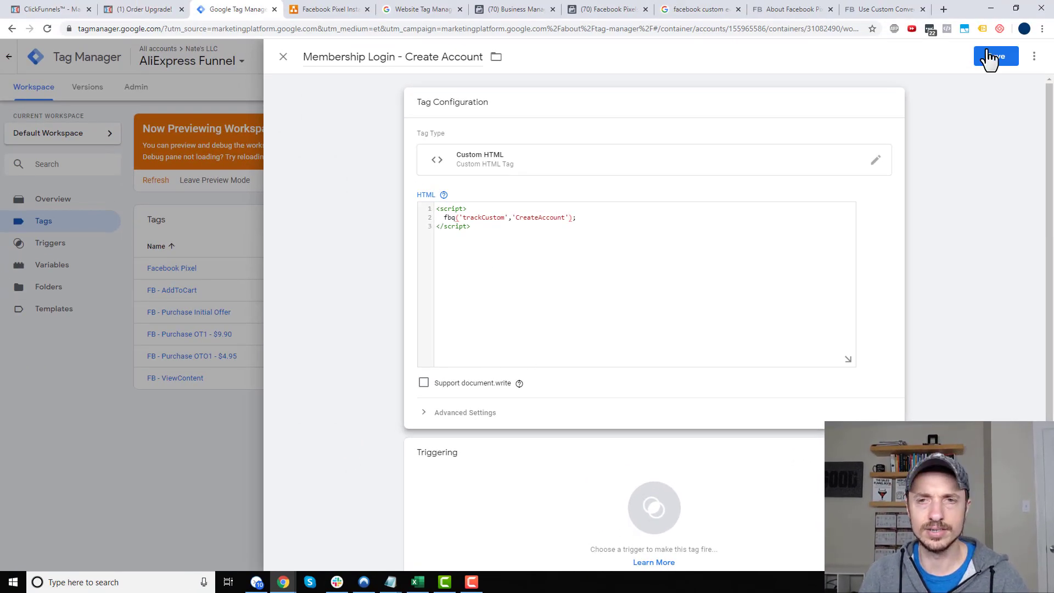
left_click(996, 64)
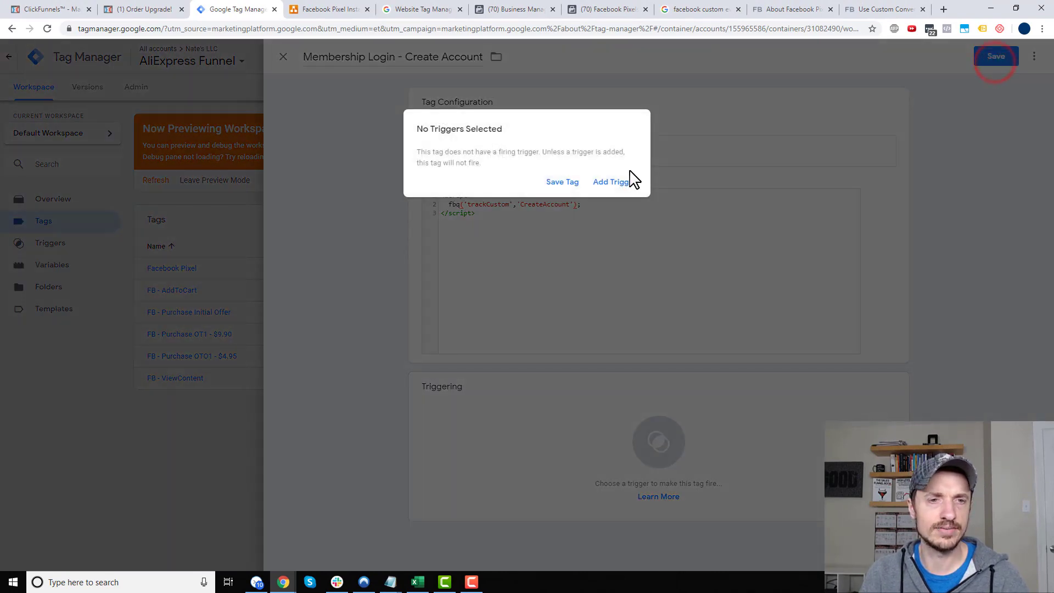
left_click(562, 187)
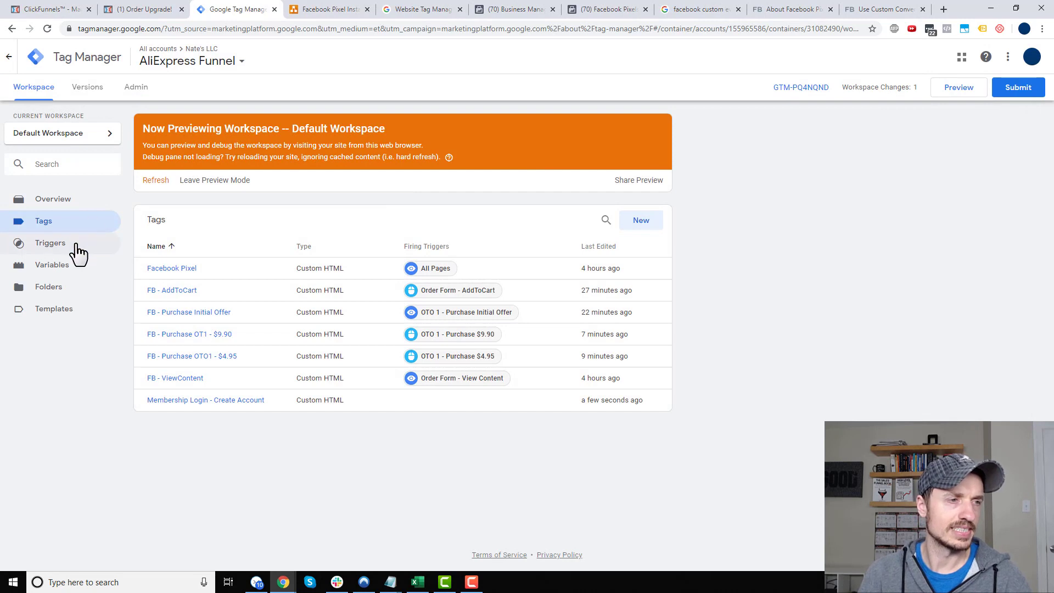
Step: Create a new trigger named "Membership Area - Create Account" and open its trigger type choices
left_click(79, 251)
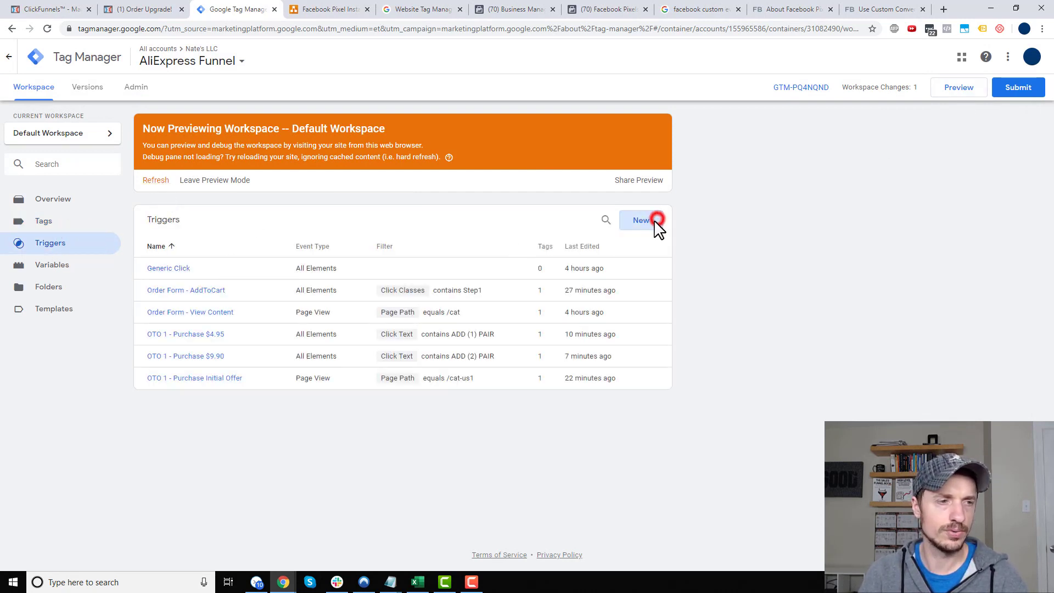
left_click(656, 220)
left_click(323, 56)
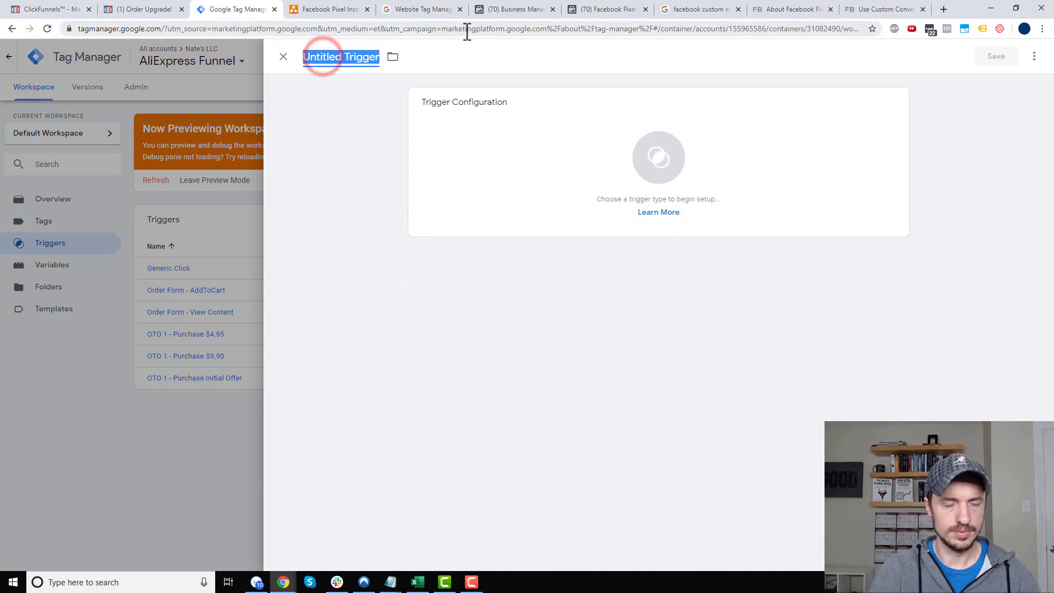
type("Membership Area - Create Acc")
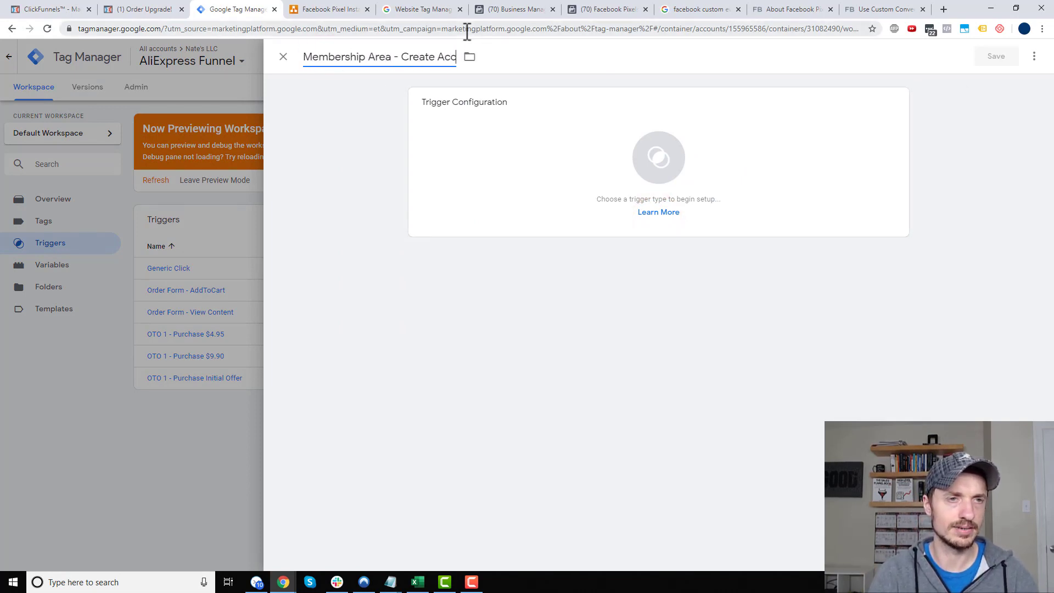
left_click(638, 161)
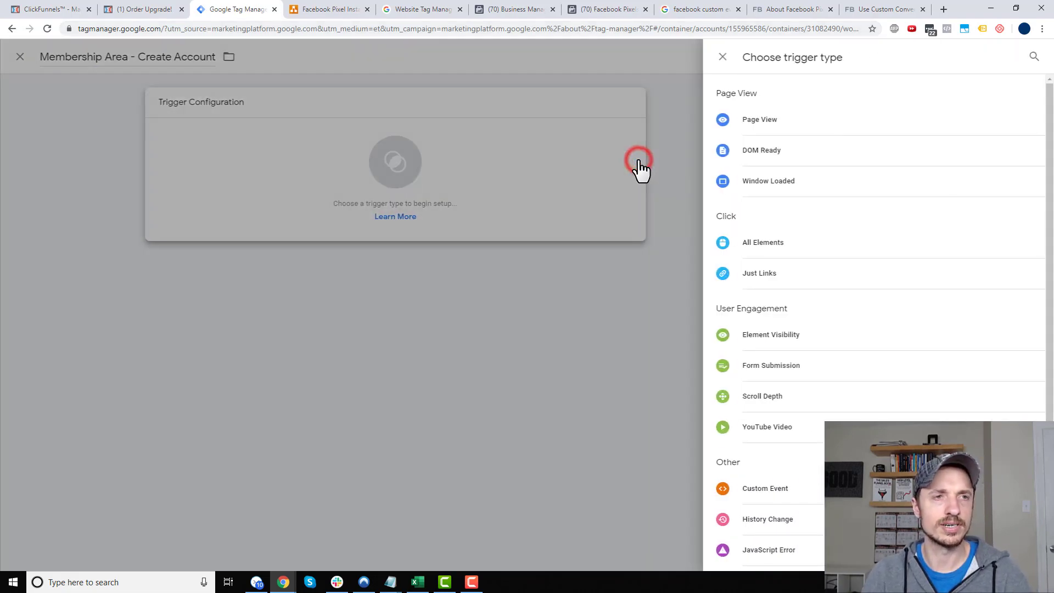
Step: In ClickFunnels, open the Membership Access page for editing and copy the sign up button text "CREATE YOUR ACCOUNT"
left_click(137, 9)
left_click(58, 10)
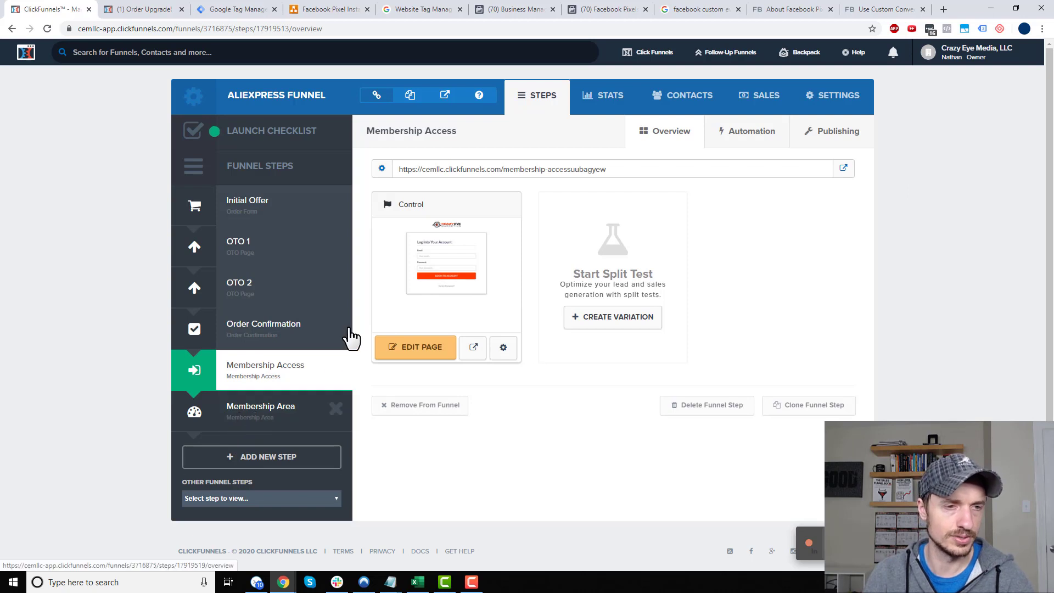
left_click(444, 349)
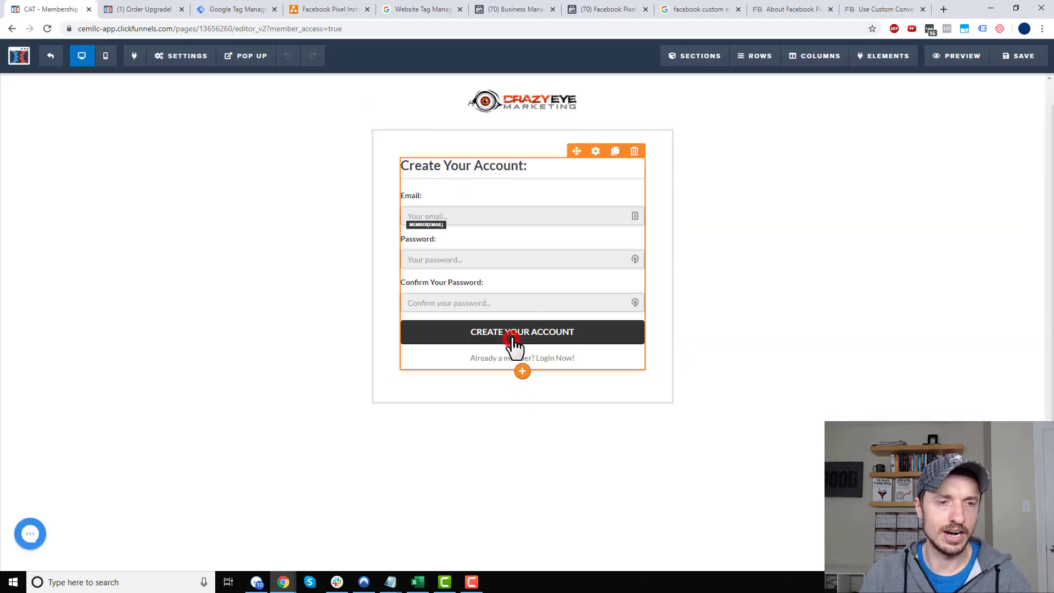
left_click(512, 338)
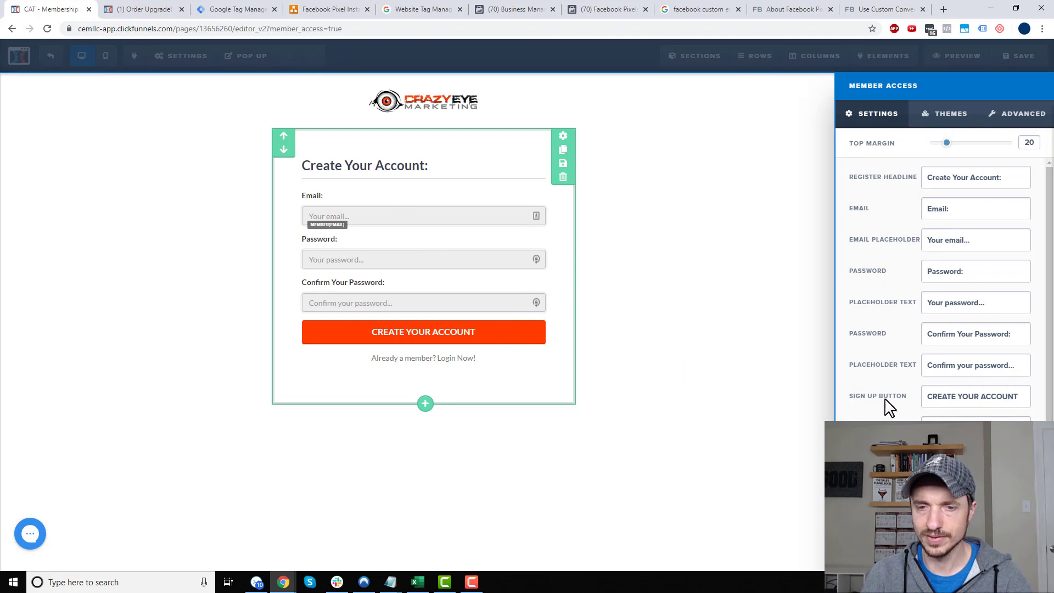
left_click(927, 396)
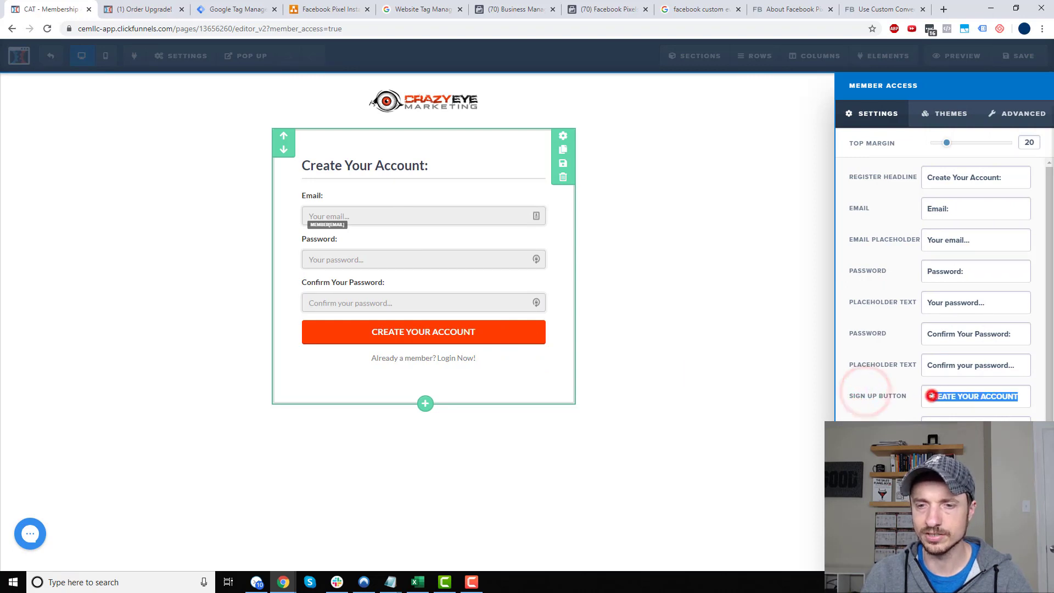
left_click(975, 399)
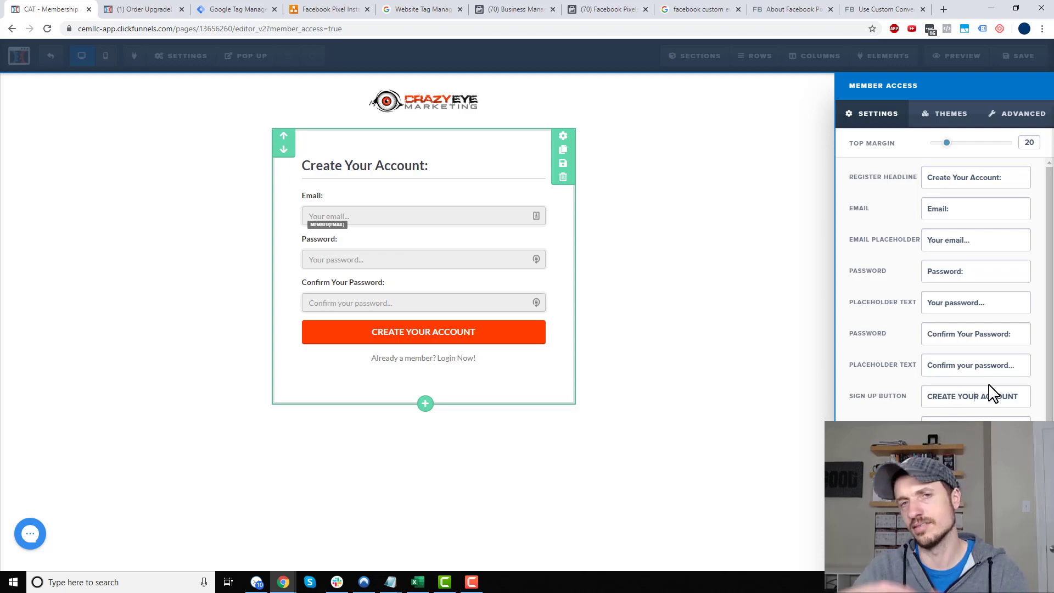
triple_click(1000, 396)
key("ctrl+c")
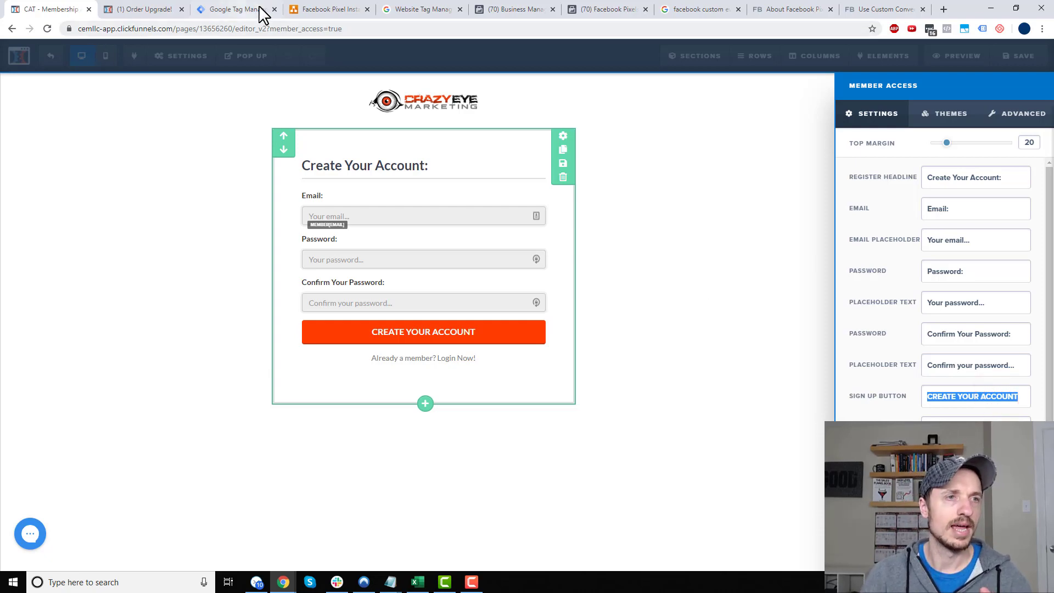
Step: In Google Tag Manager, set the trigger to Click - All Elements on Some Clicks where Click Text contains CREATE YOUR ACCOUNT, and save it
left_click(242, 8)
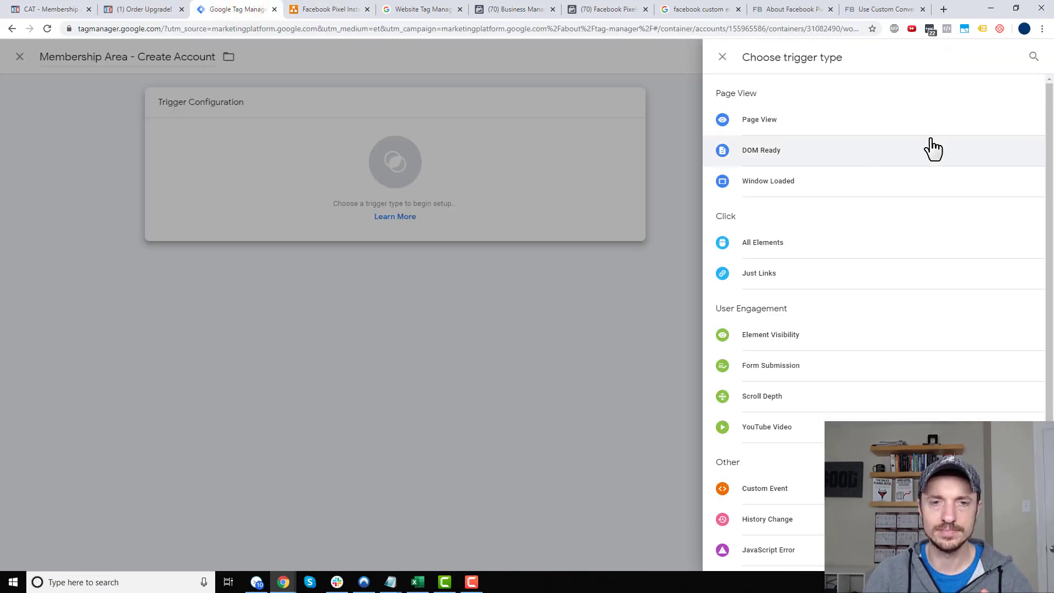
left_click(778, 245)
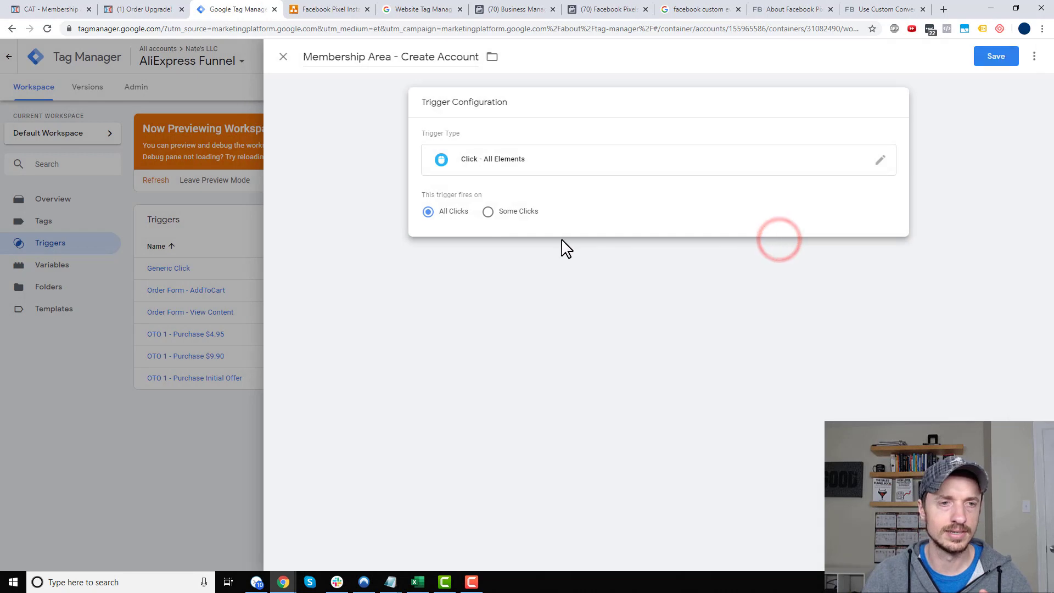
left_click(528, 212)
left_click(522, 255)
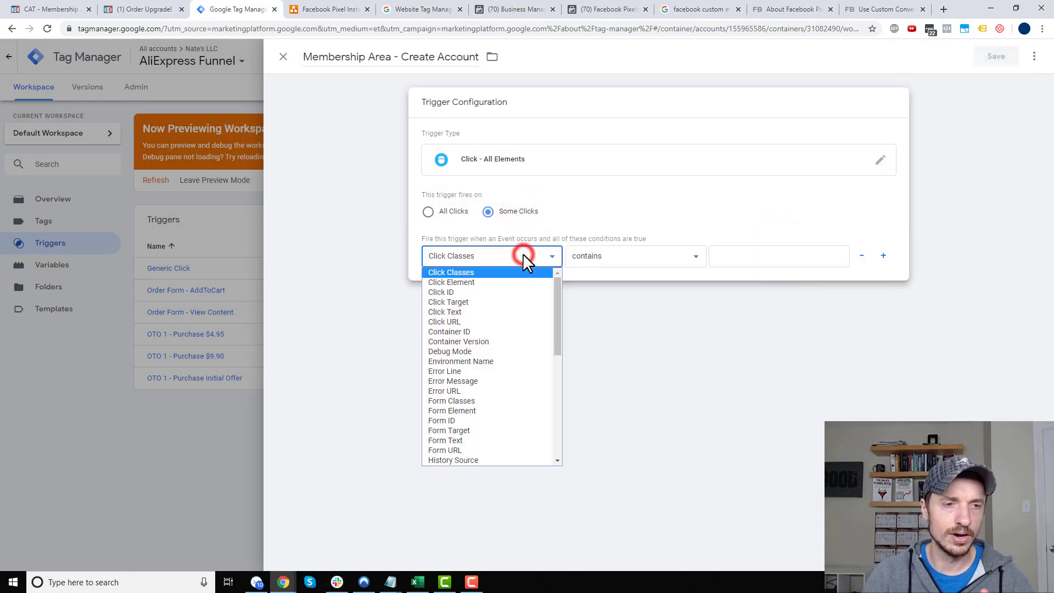
left_click(478, 312)
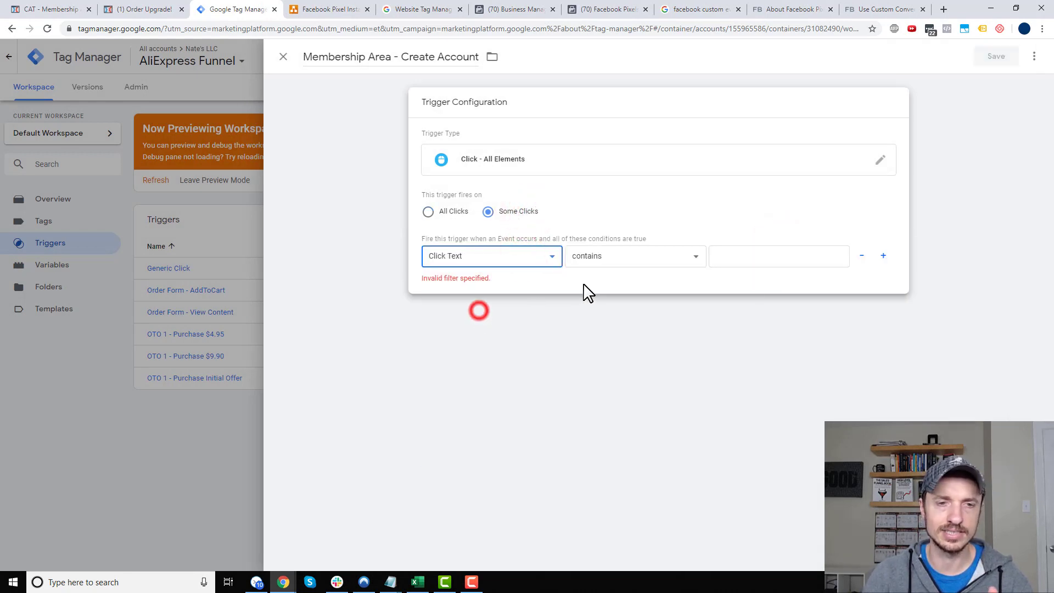
left_click(794, 253)
key("ctrl+v")
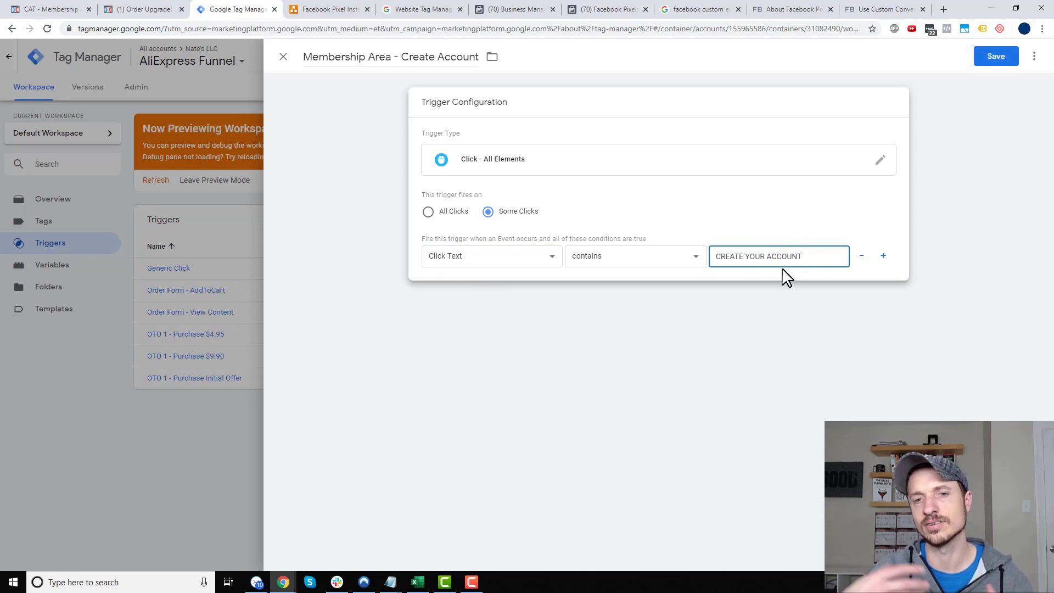
left_click(612, 271)
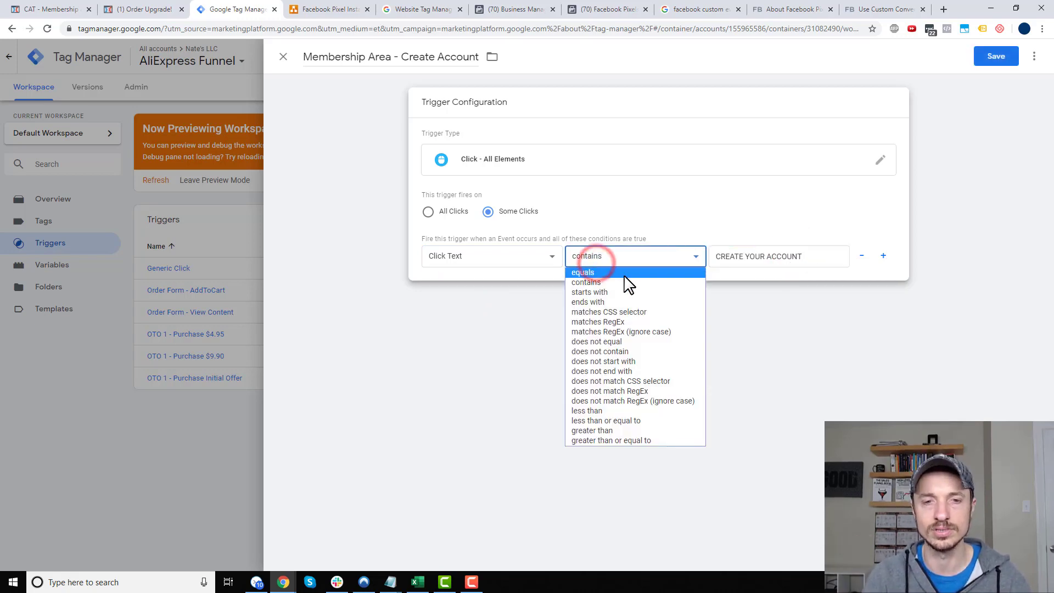
left_click(638, 281)
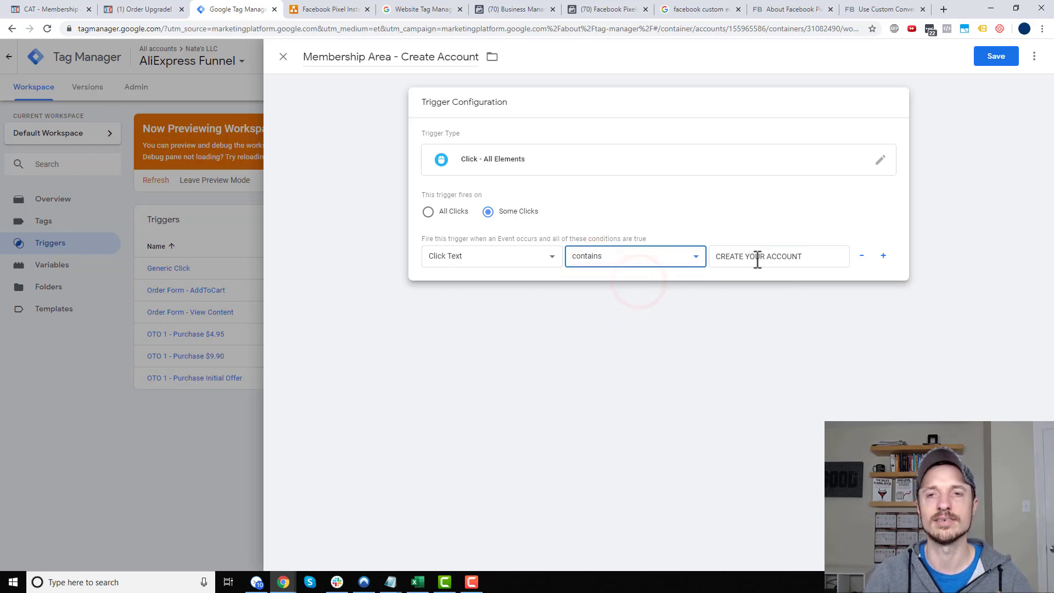
left_click(987, 57)
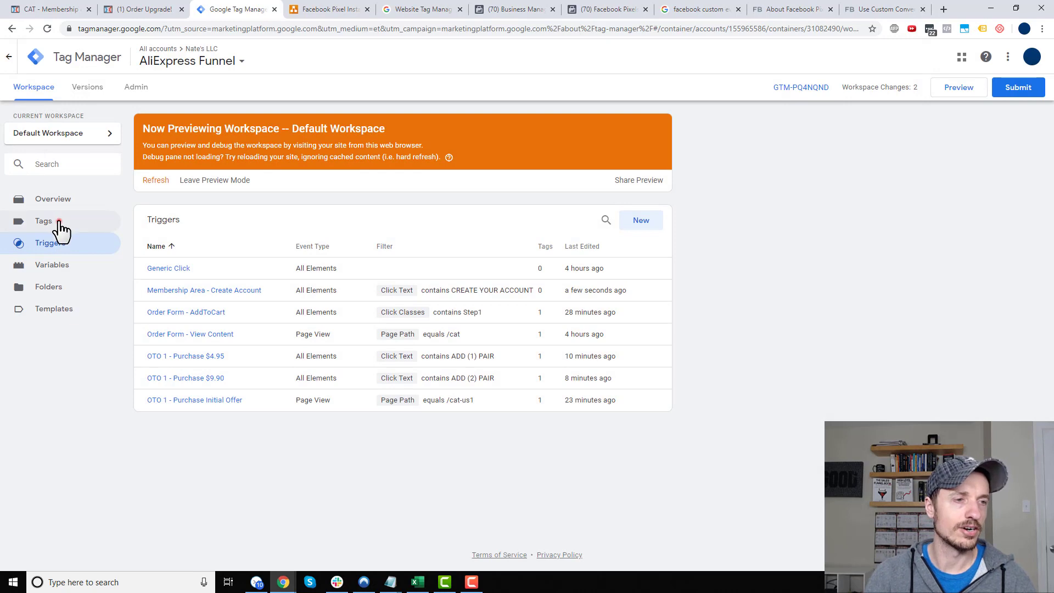
Step: Assign the "Membership Area - Create Account" trigger to the "Membership Login - Create Account" tag and save the tag
left_click(59, 222)
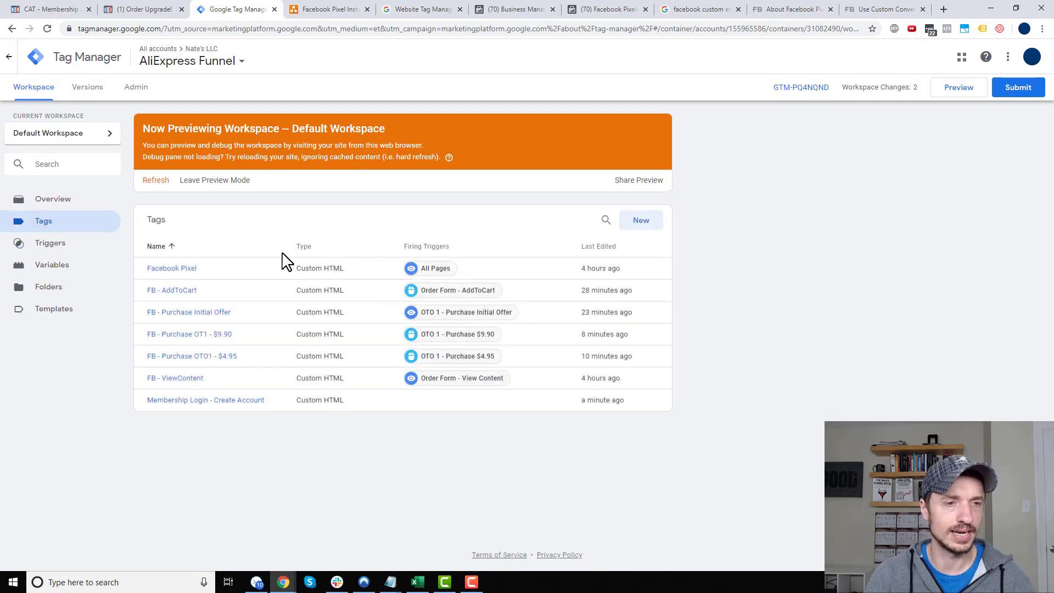
left_click(190, 401)
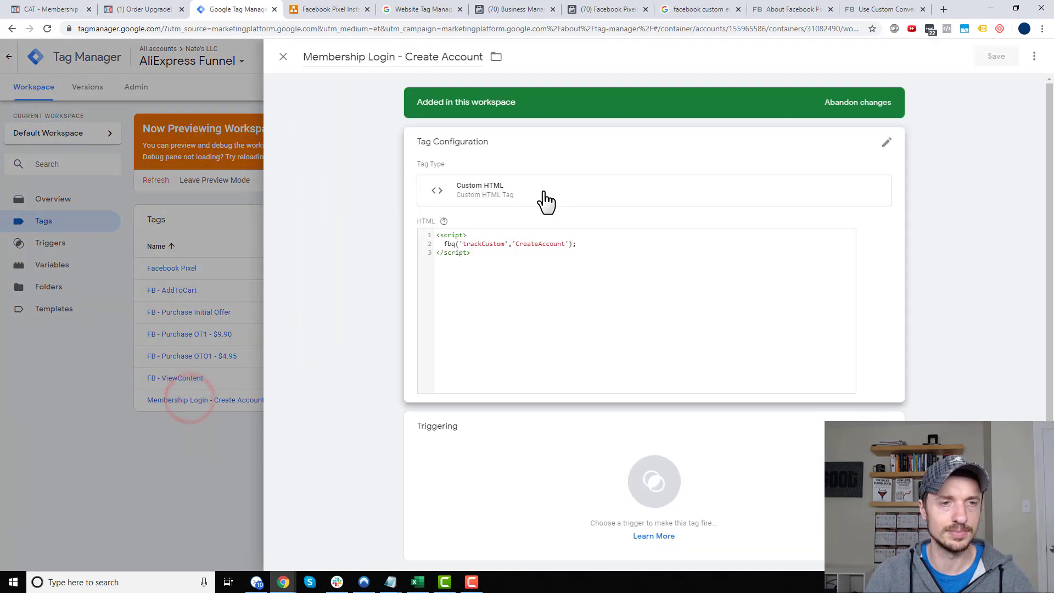
left_click(483, 442)
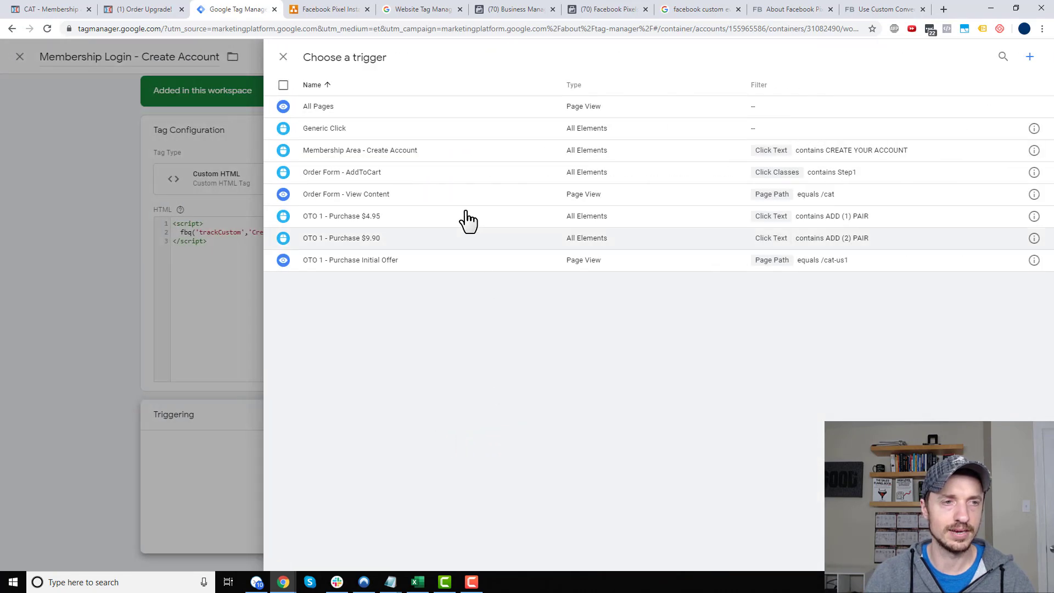
left_click(361, 152)
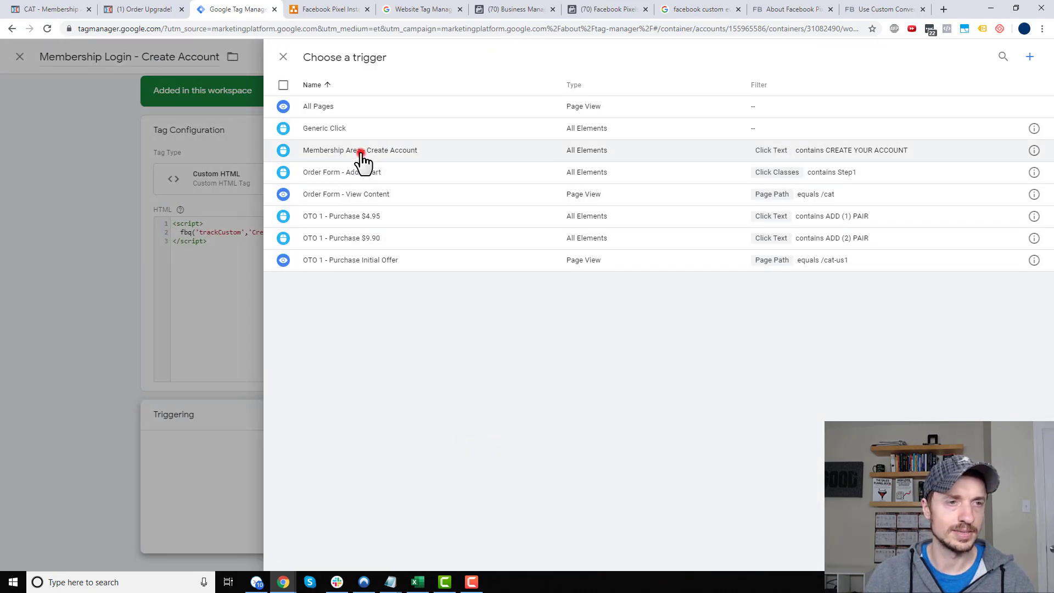
left_click(996, 57)
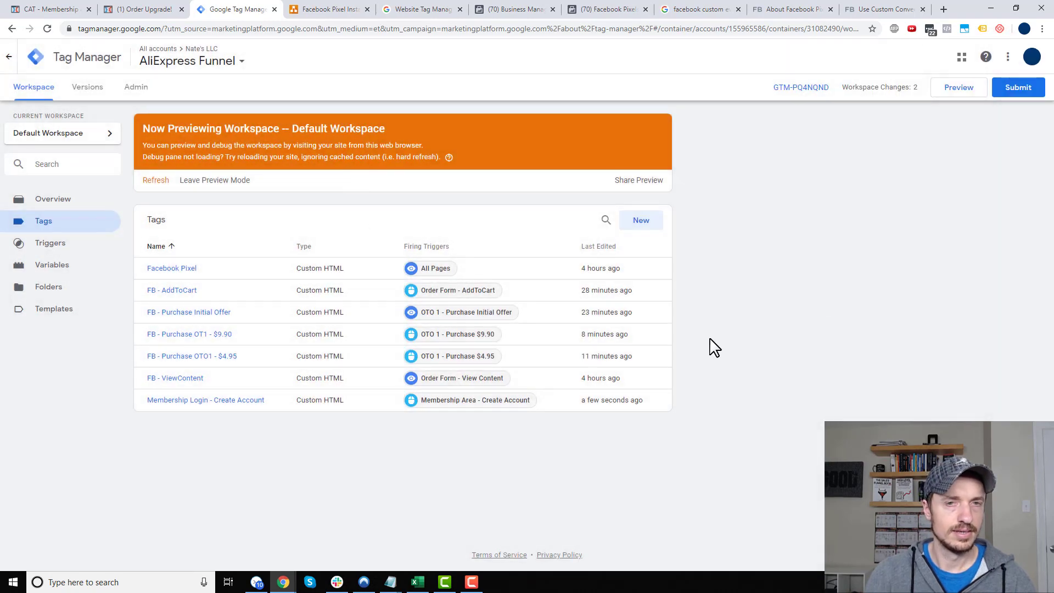
Step: Publish the workspace changes without a container version description and refresh the workspace preview
left_click(1019, 91)
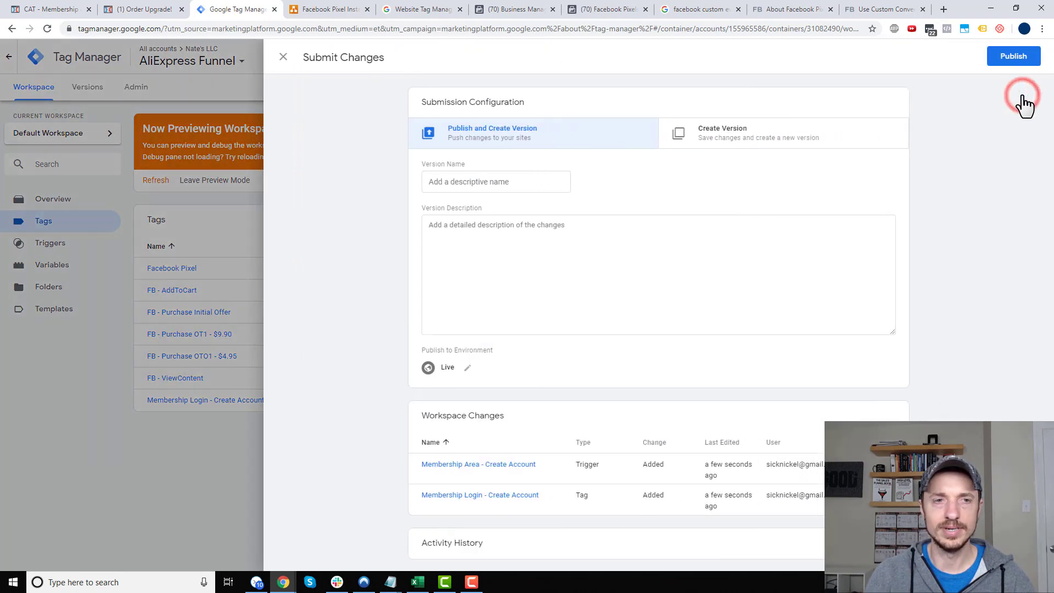
left_click(1008, 56)
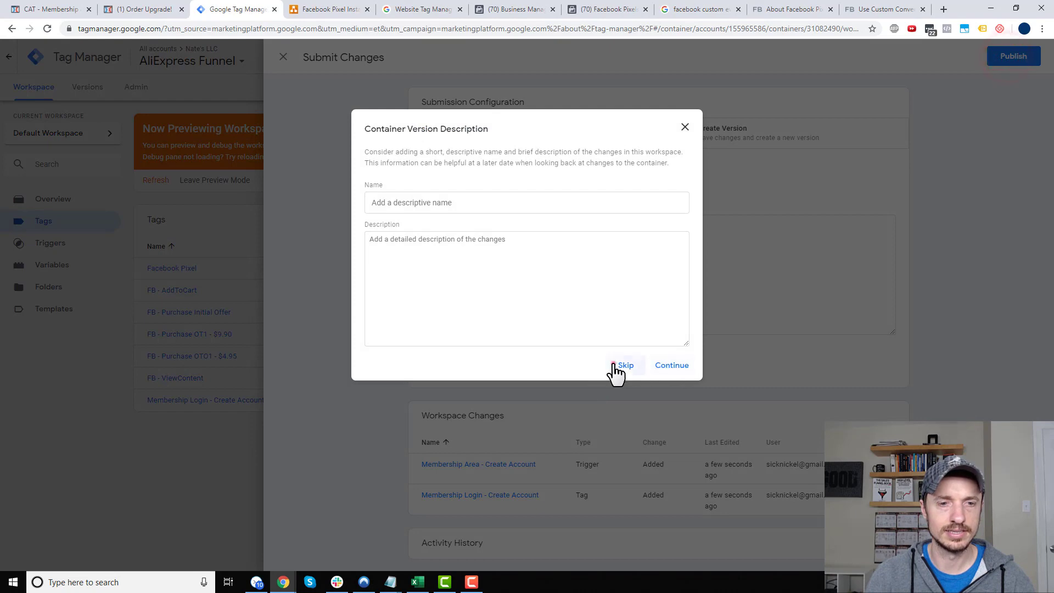
left_click(616, 367)
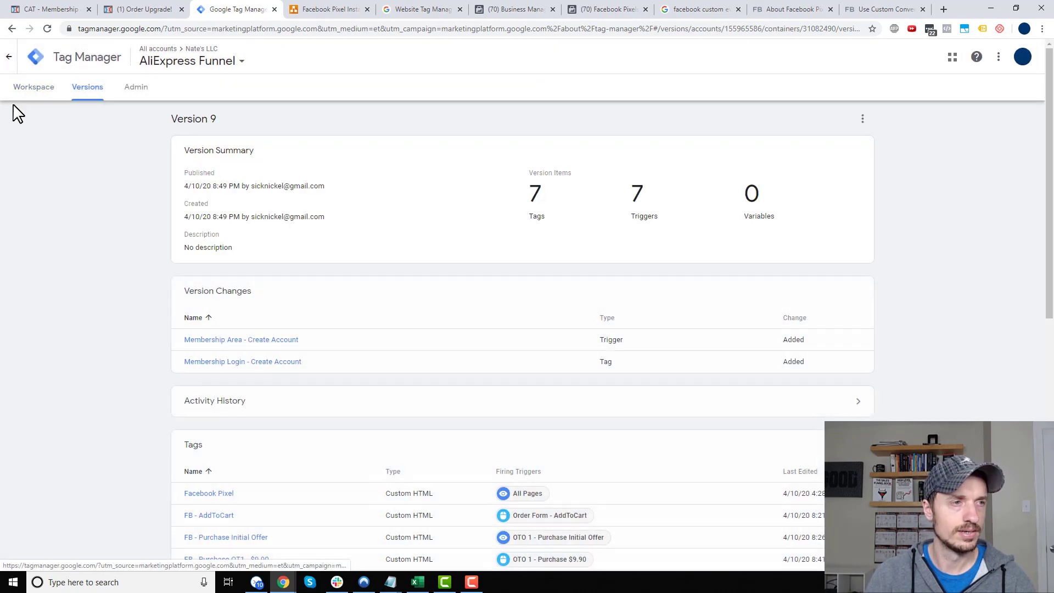
left_click(38, 89)
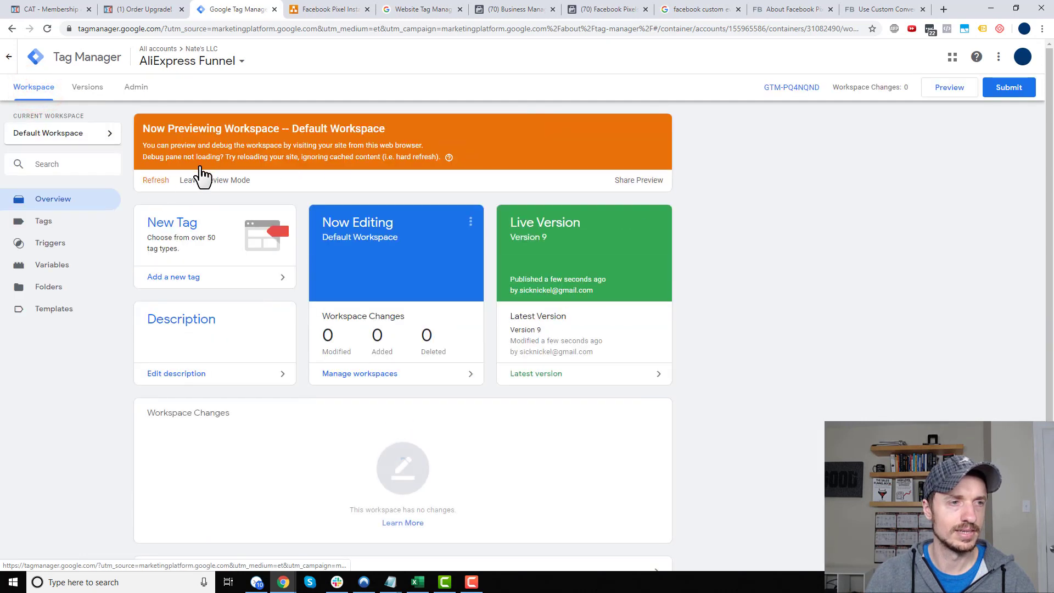
left_click(153, 181)
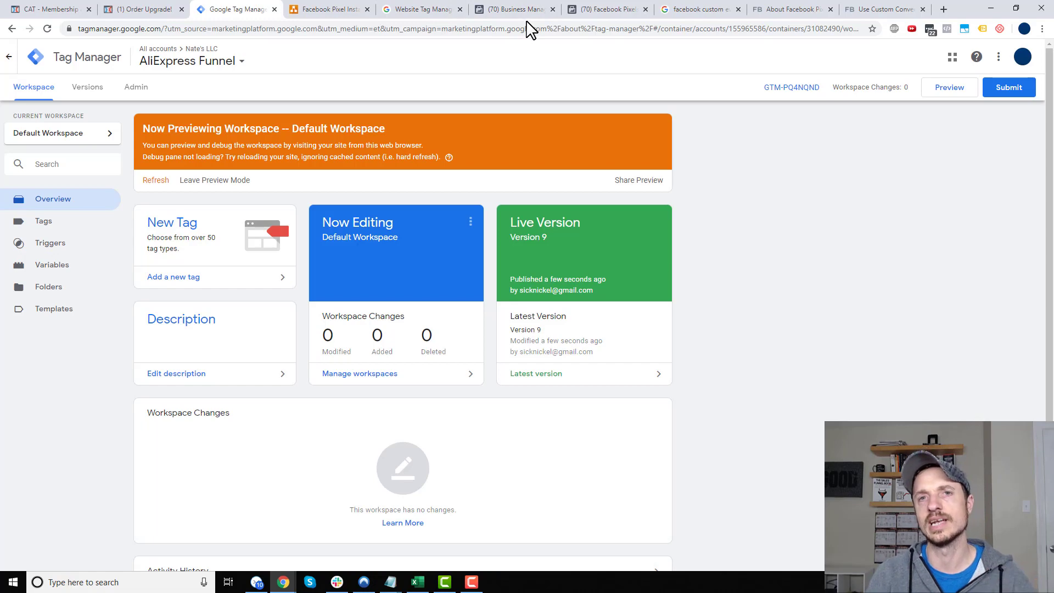
Step: Switch to Facebook Events Manager, close the Install Pixel Code dialog and open Test Events for the pixel
left_click(611, 12)
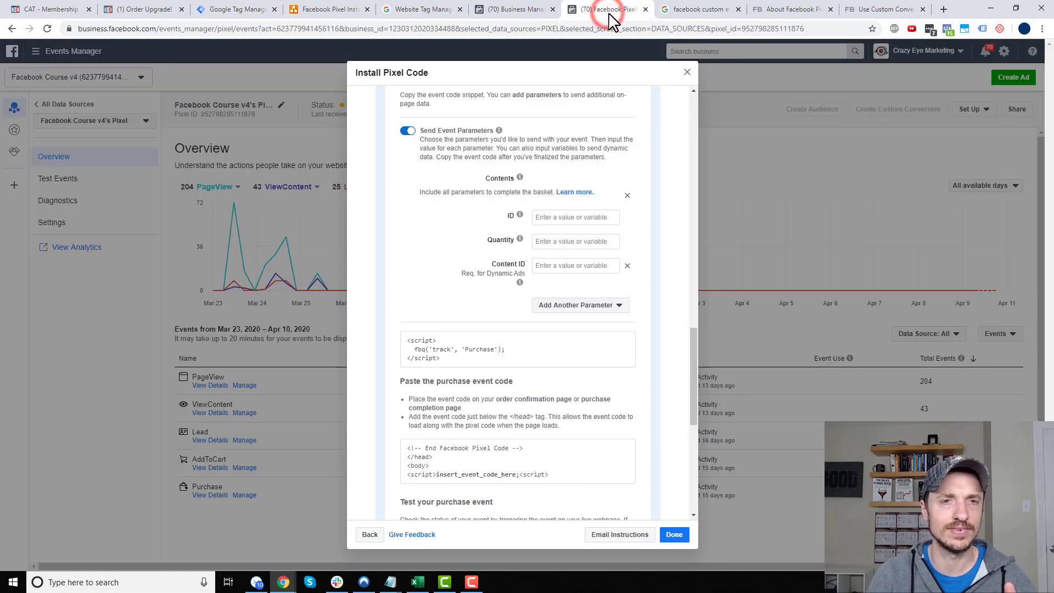
left_click(686, 72)
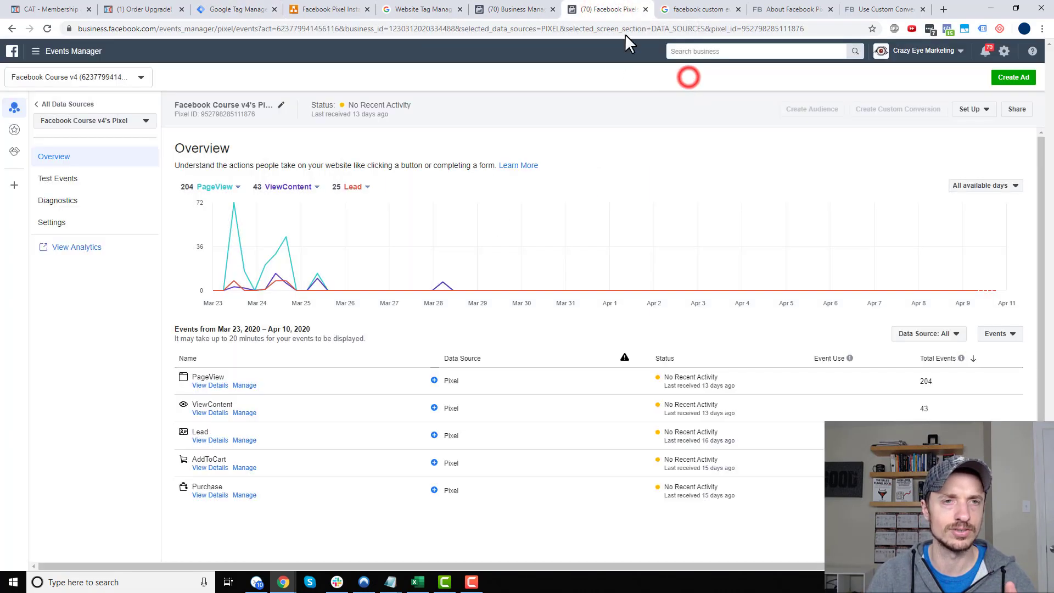
left_click(57, 186)
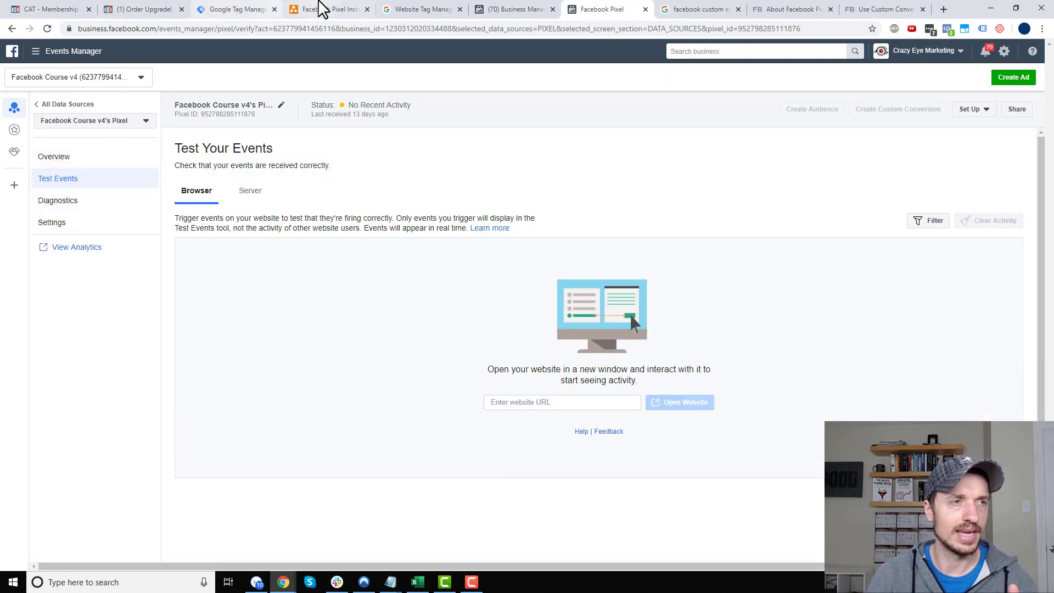
Step: Switch to ClickFunnels and exit the Membership Access page editor without saving changes
left_click(52, 9)
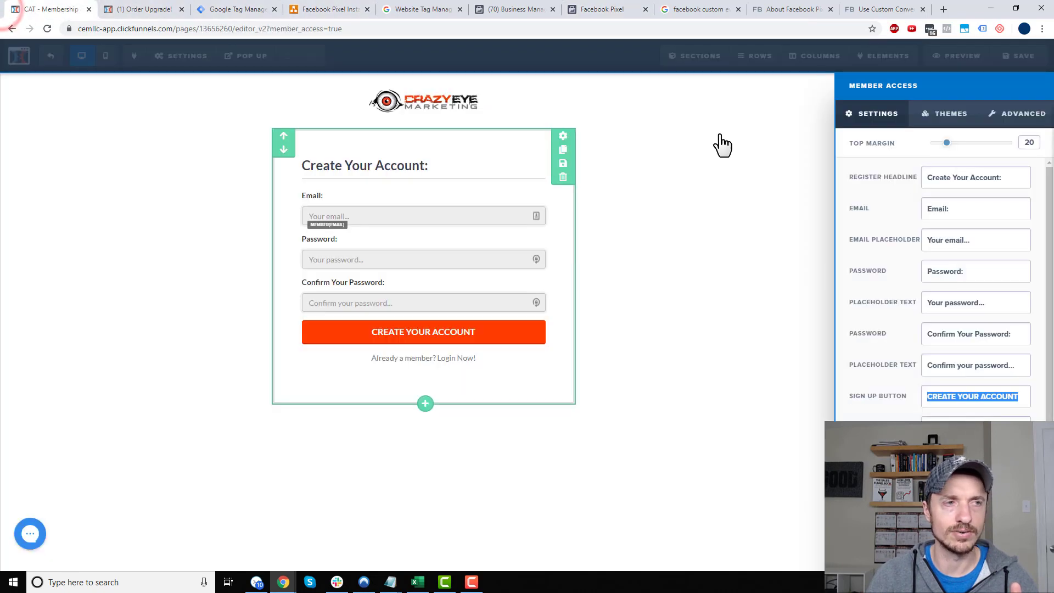
left_click(53, 57)
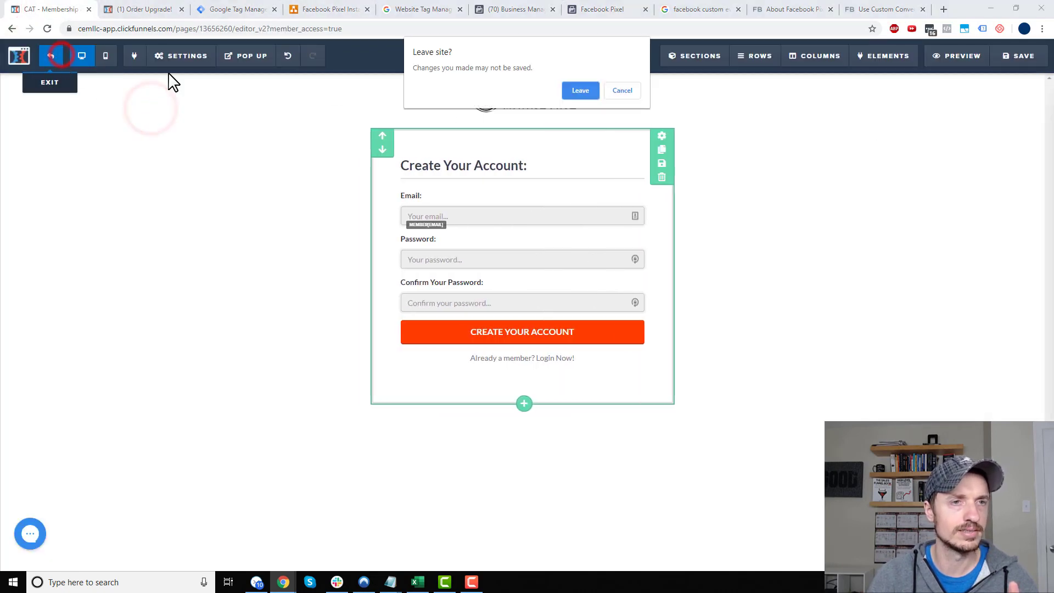
left_click(590, 94)
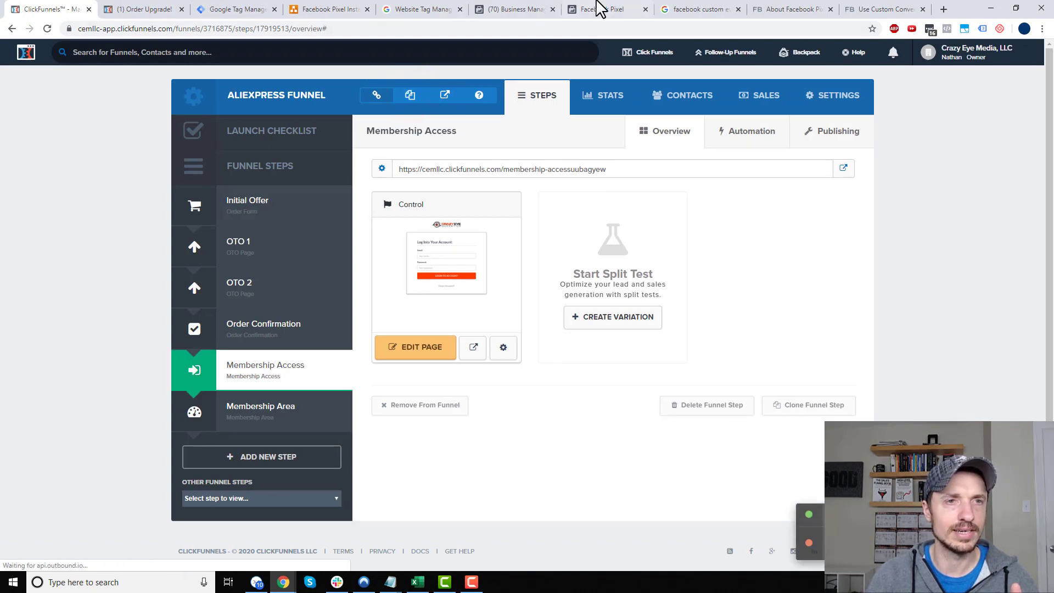
Step: Switch to Facebook Events Manager and open the cemllc.clickfunnels.com order page as the website under test
left_click(630, 8)
left_click(555, 401)
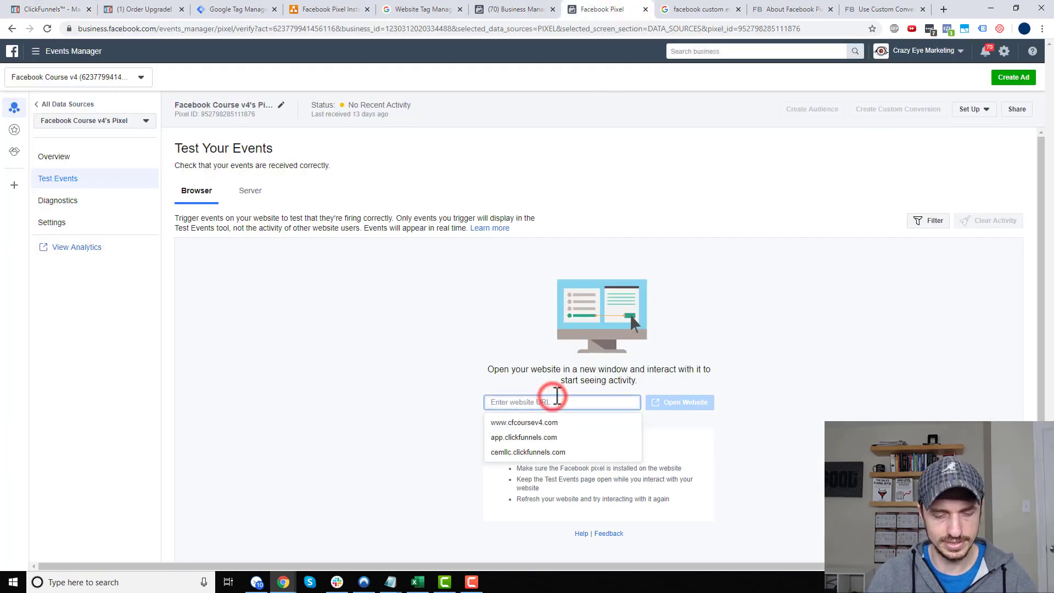
type("https://cemllc.clickfunnels.com/aef")
left_click(673, 405)
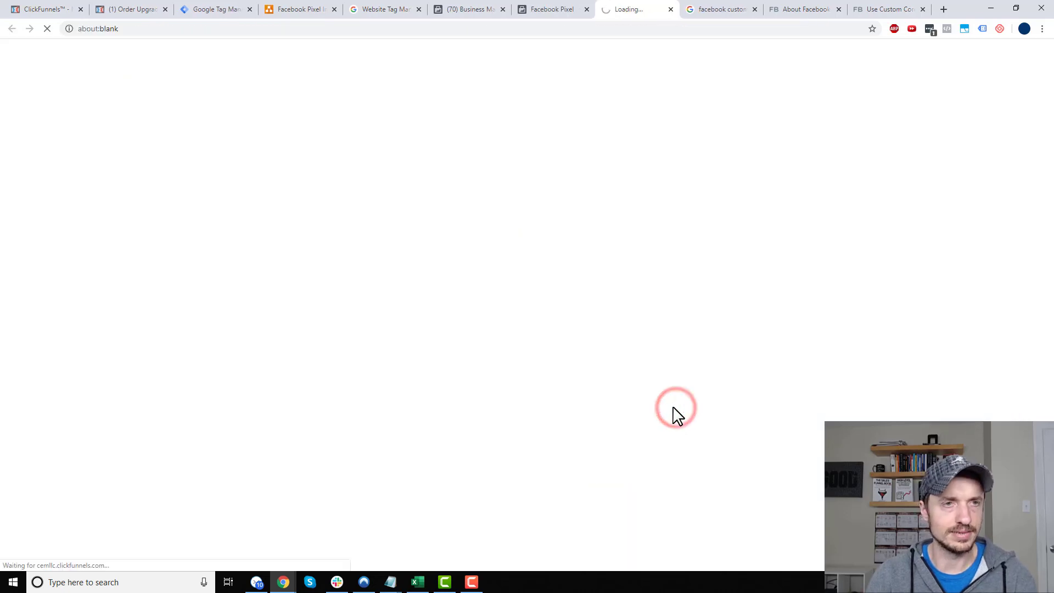
Step: Compare the events received in Test Events with those planned for the order form page in the funnel diagram
left_click(560, 6)
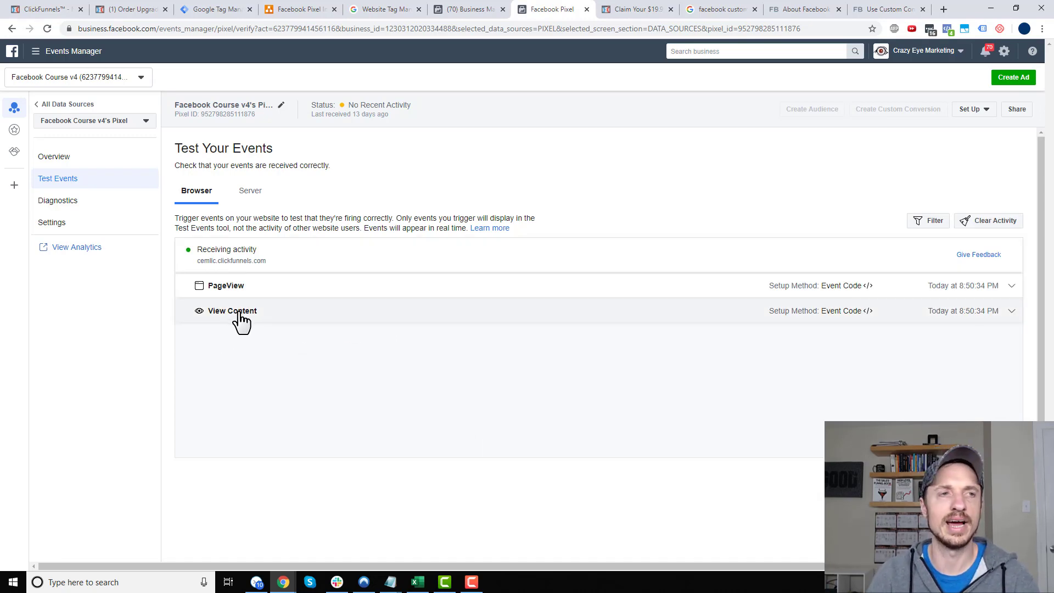
left_click(295, 8)
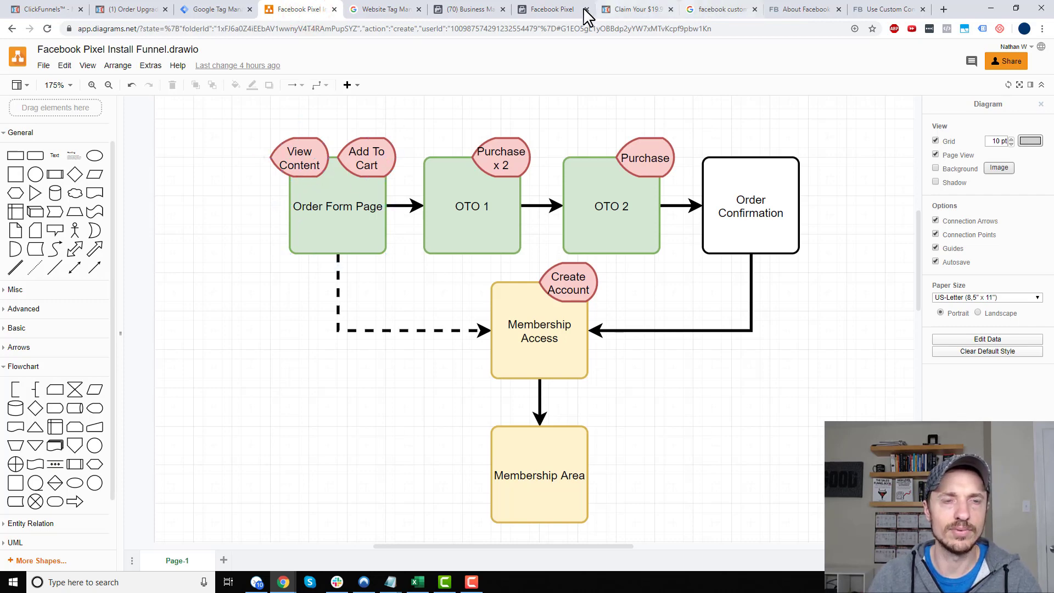
left_click(553, 11)
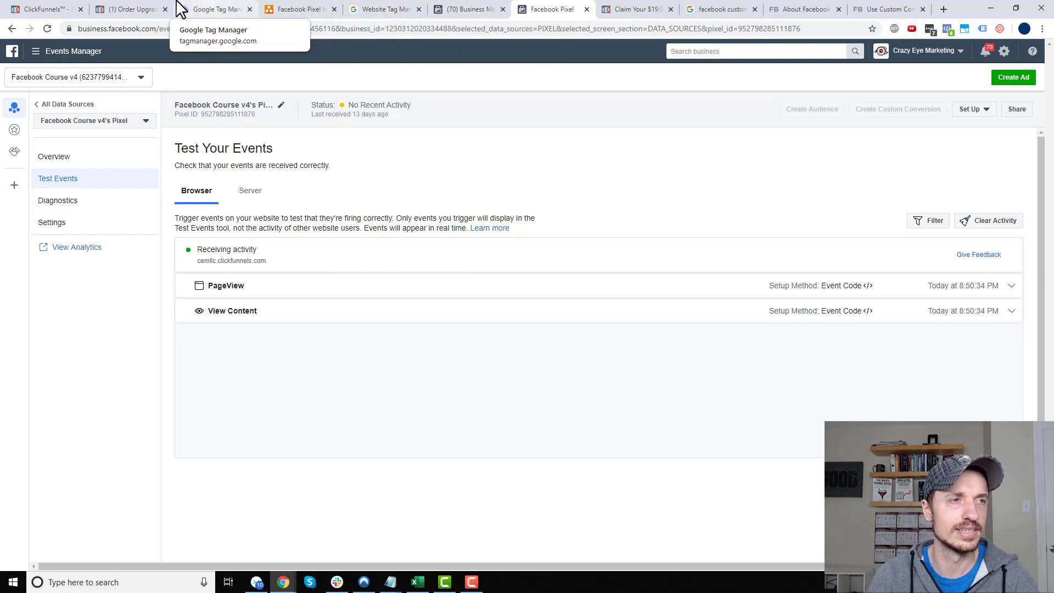
Step: Close the old Order Upgrade page and switch to the ClickFunnels funnel overview
left_click(146, 10)
left_click(165, 9)
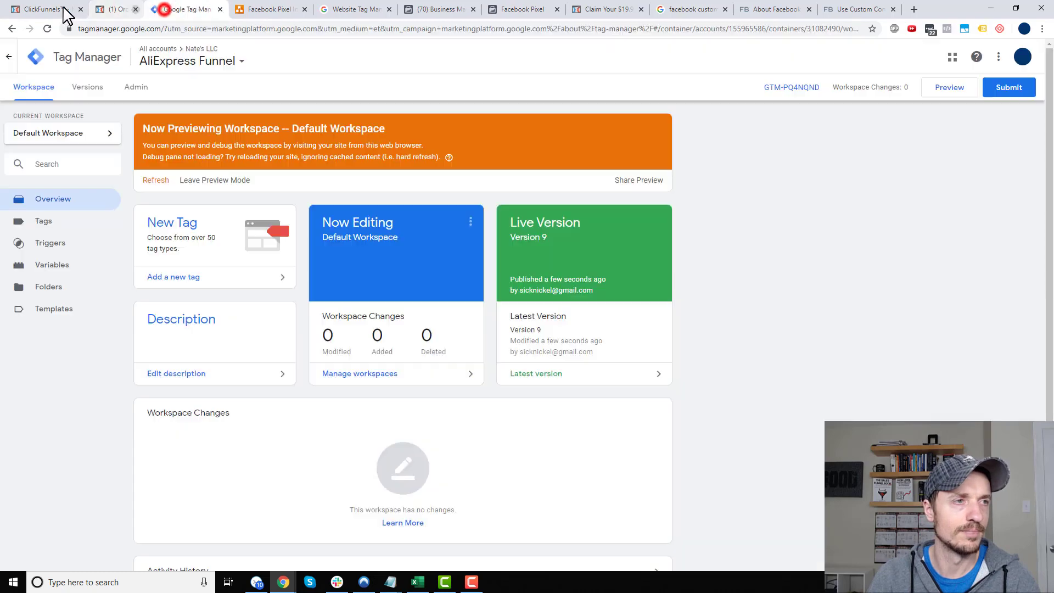
left_click(53, 9)
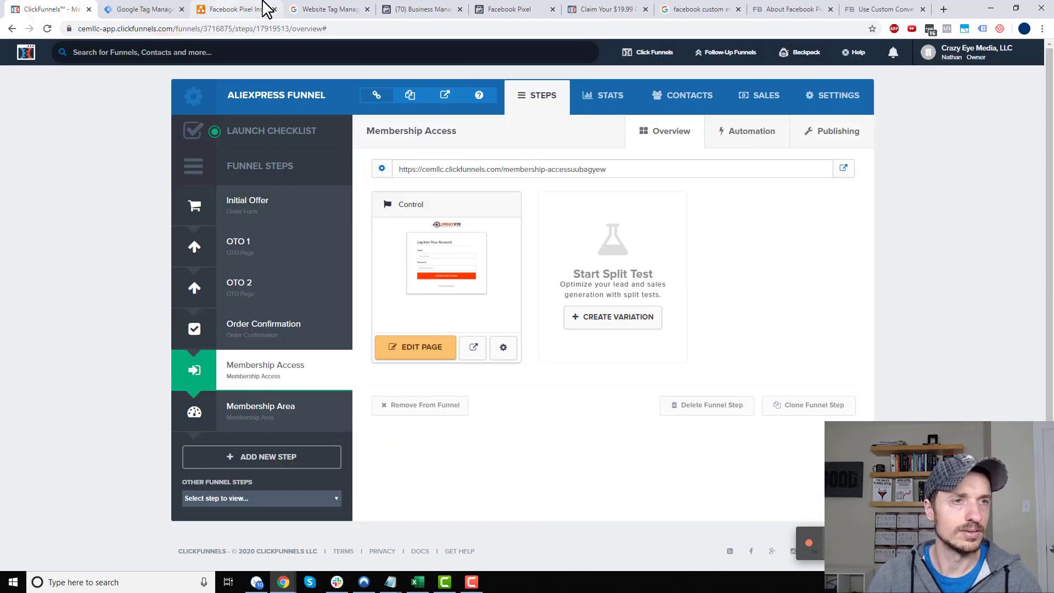
Step: Copy the Stripe test card number from the test mode warning on the Cat Paw Necklace order page
left_click(588, 10)
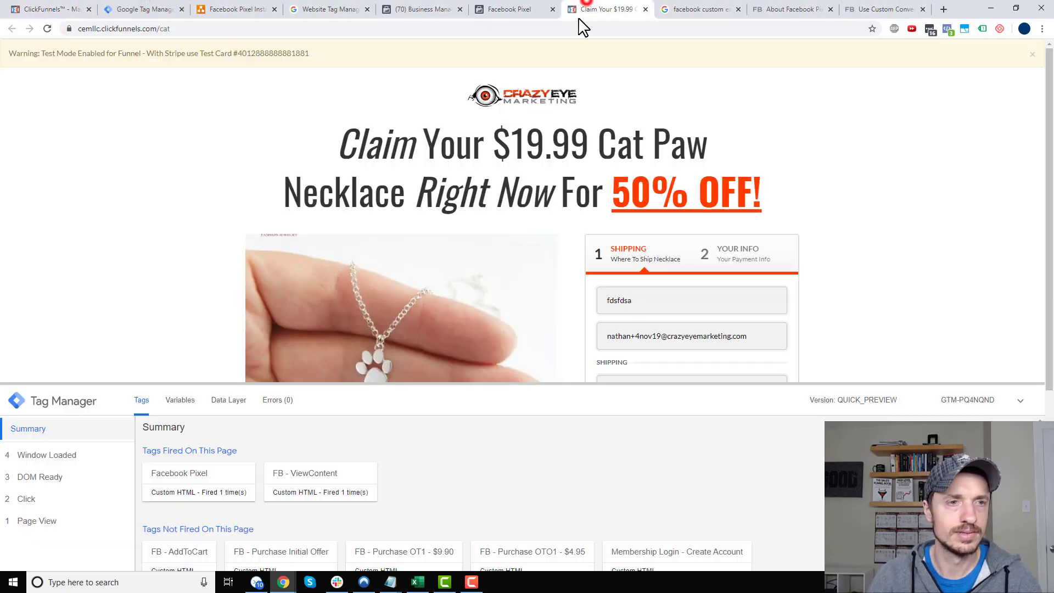
scroll(558, 211, "down", 2)
scroll(565, 216, "up", 2)
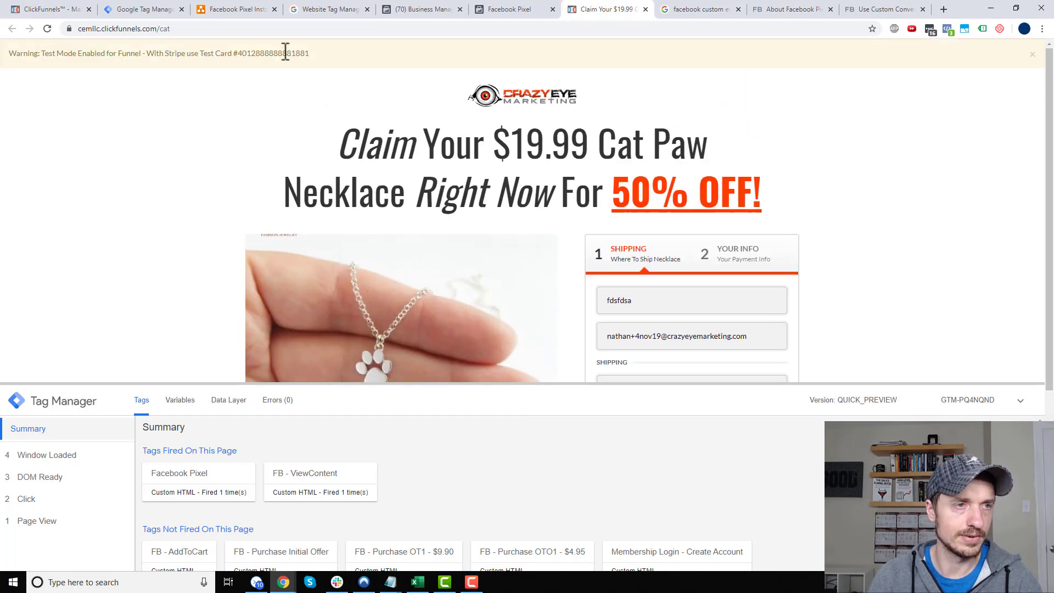
double_click(283, 50)
right_click(285, 52)
left_click(318, 58)
Step: Choose United States as the shipping country on the order form and continue to the payment step
scroll(940, 225, "down", 3)
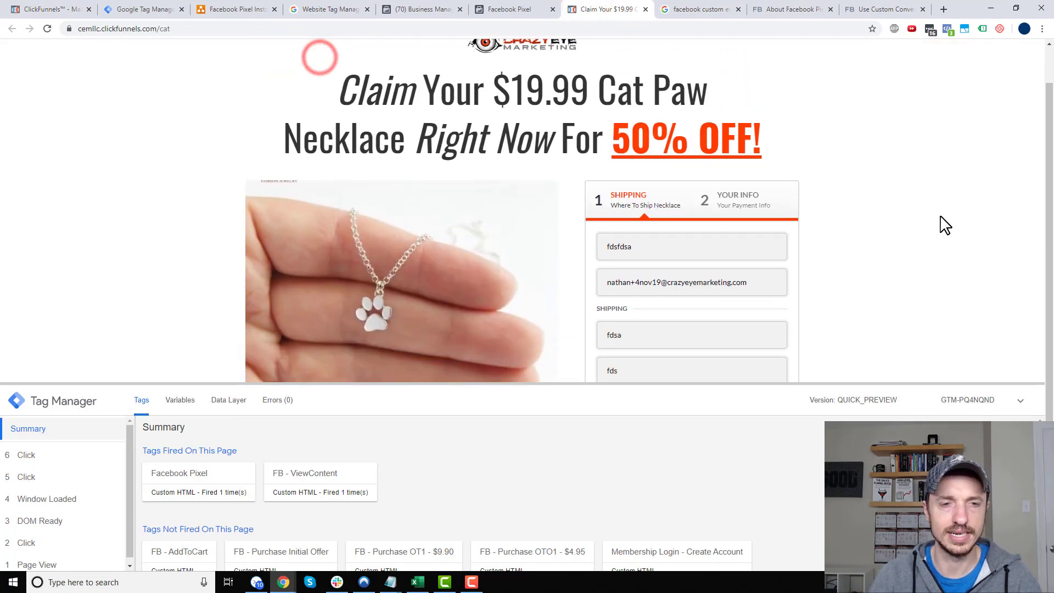
scroll(823, 208, "down", 1)
left_click(649, 278)
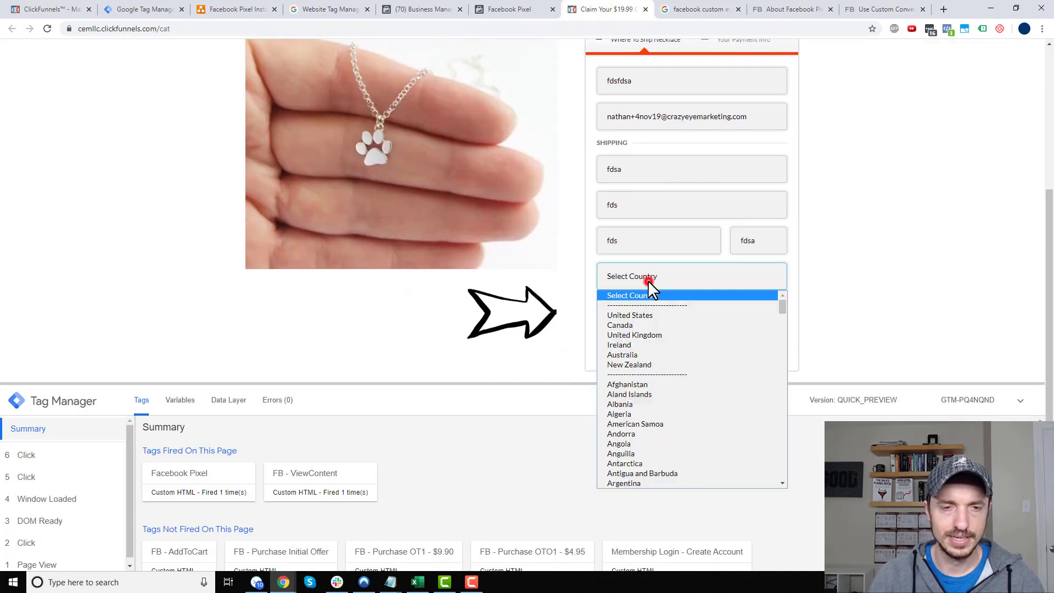
left_click(651, 318)
left_click(711, 328)
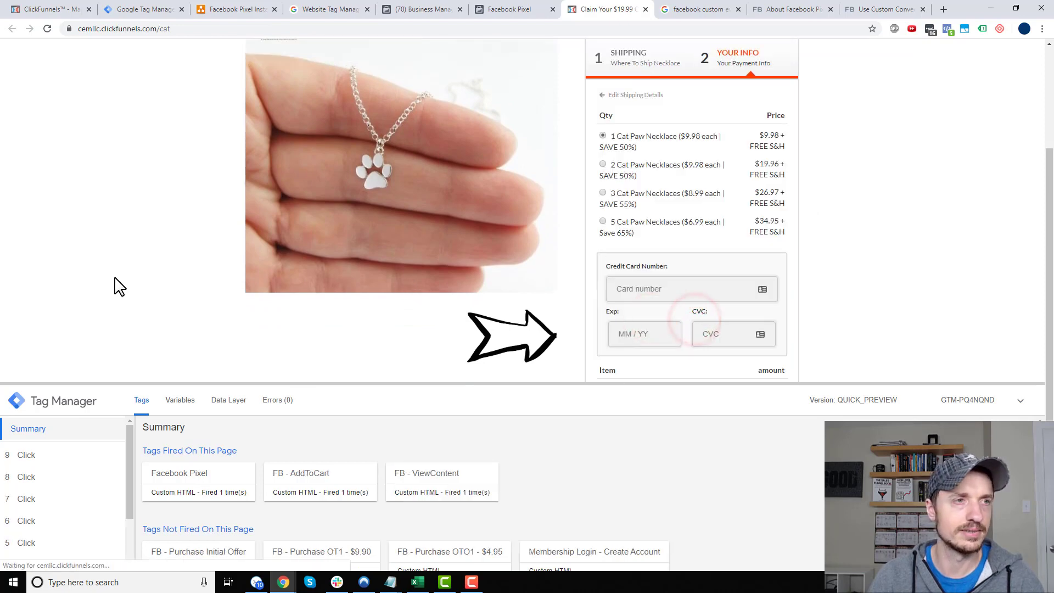
Step: Place the Facebook Pixel and order page browser tabs side by side, right after the ClickFunnels one
left_click_drag(516, 8, 124, 10)
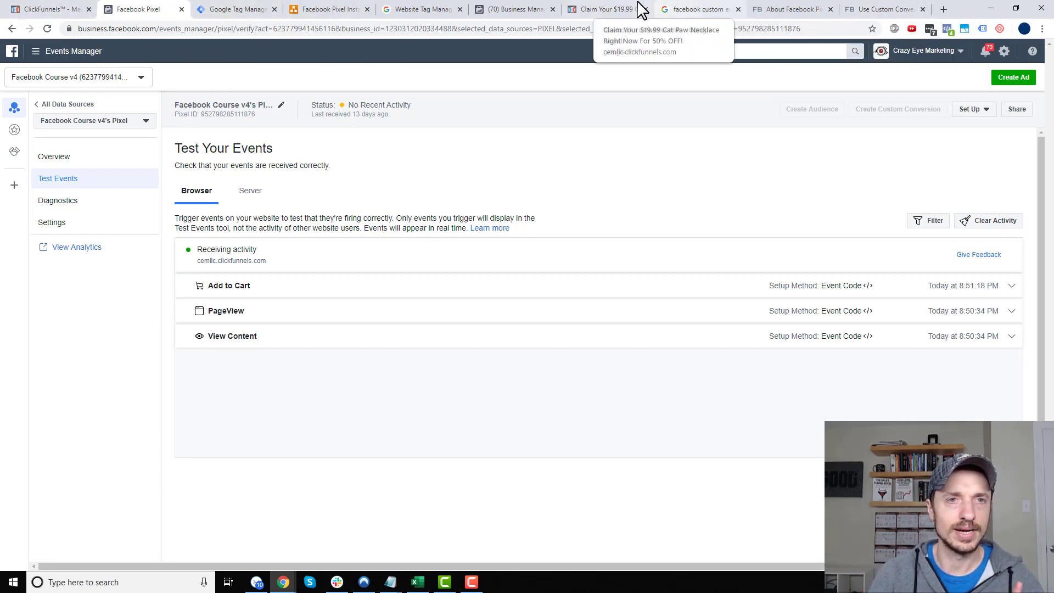
left_click_drag(640, 8, 258, 9)
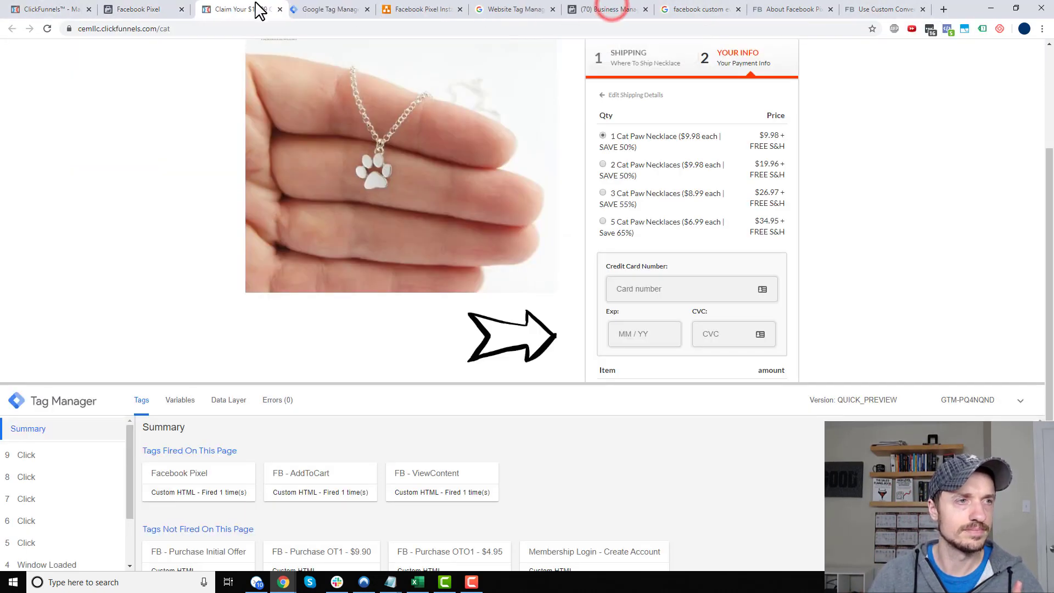
Step: Enter the test card number, expiry date and CVC in the order form's payment section
left_click(700, 290)
key("ctrl+v")
scroll(681, 296, "down", 2)
scroll(684, 314, "down", 1)
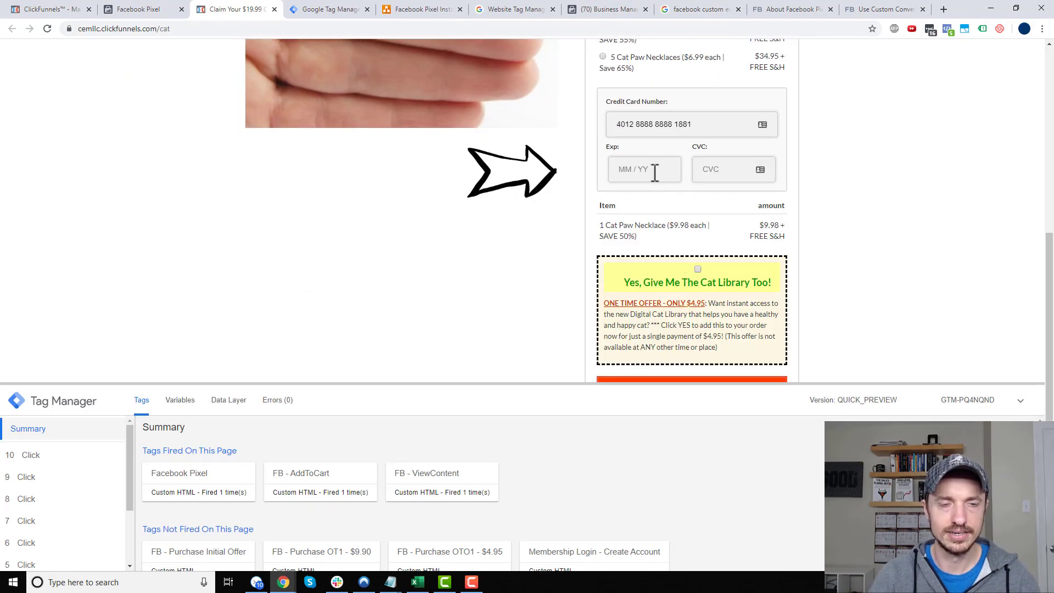
left_click(654, 169)
type("1233")
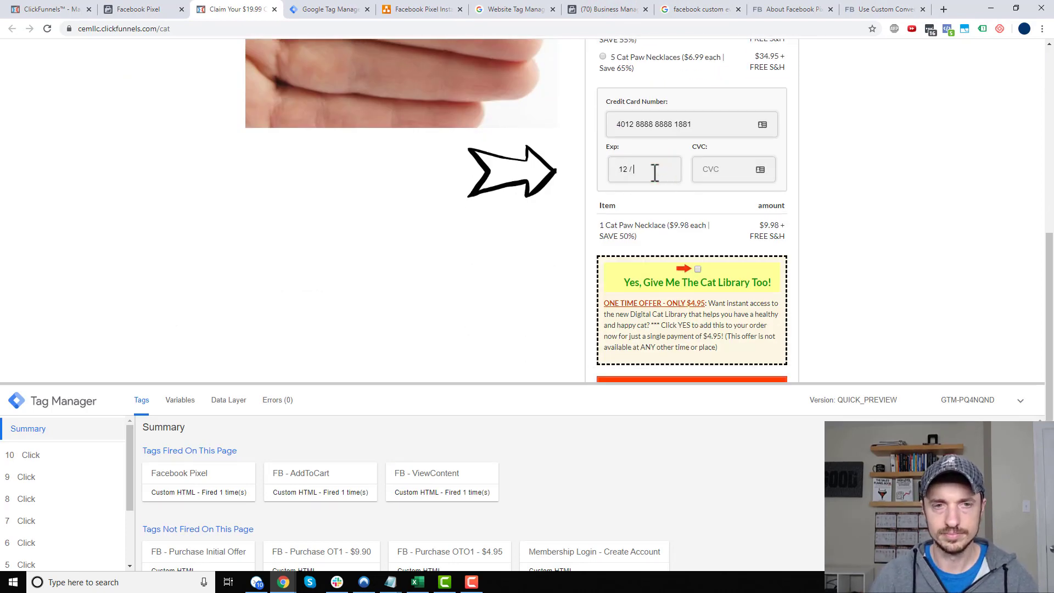
type("123")
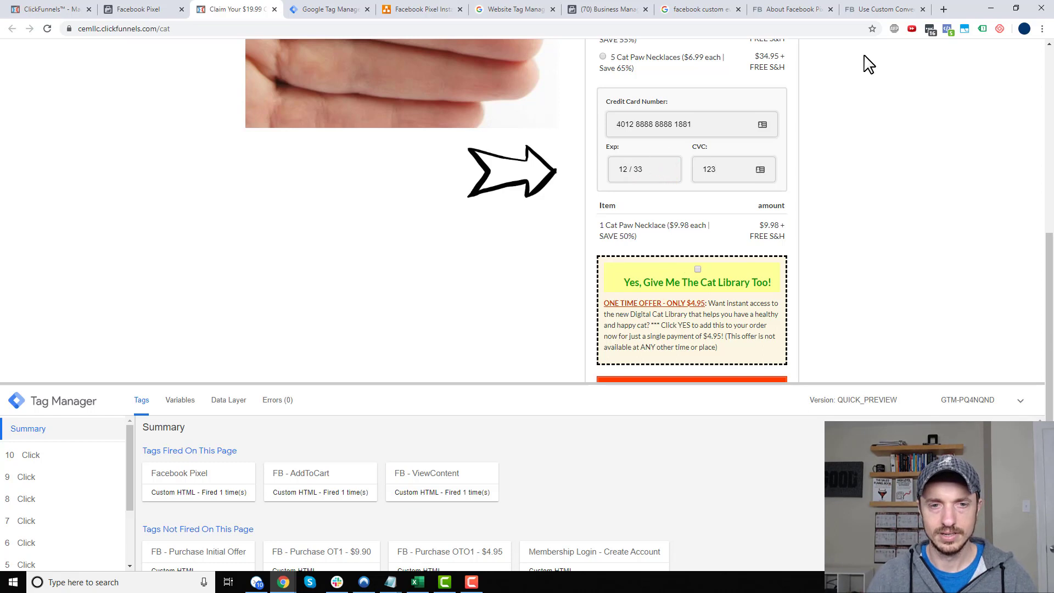
Step: Add the Cat Library one-time offer to the order and complete the order
left_click(697, 269)
scroll(705, 288, "down", 2)
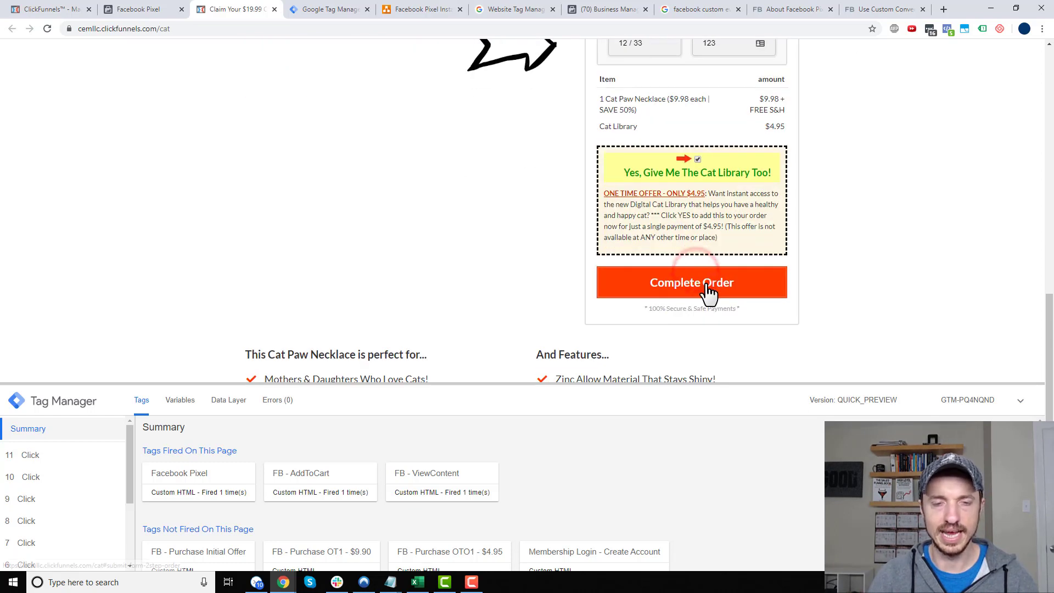
left_click(706, 294)
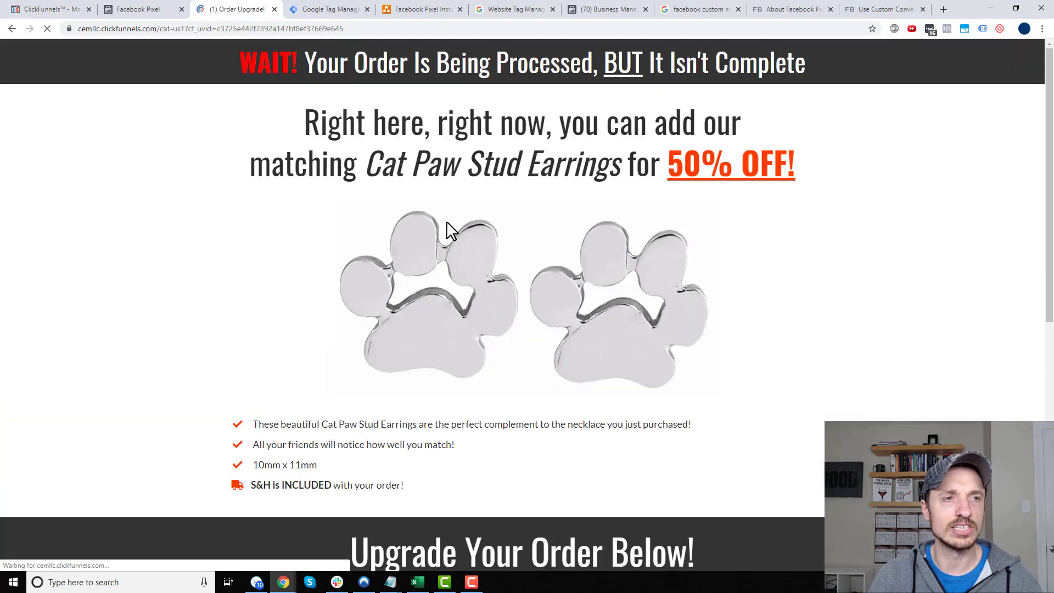
Step: Examine the value and currency parameters of the newest Purchase event in Facebook Test Events
left_click(144, 12)
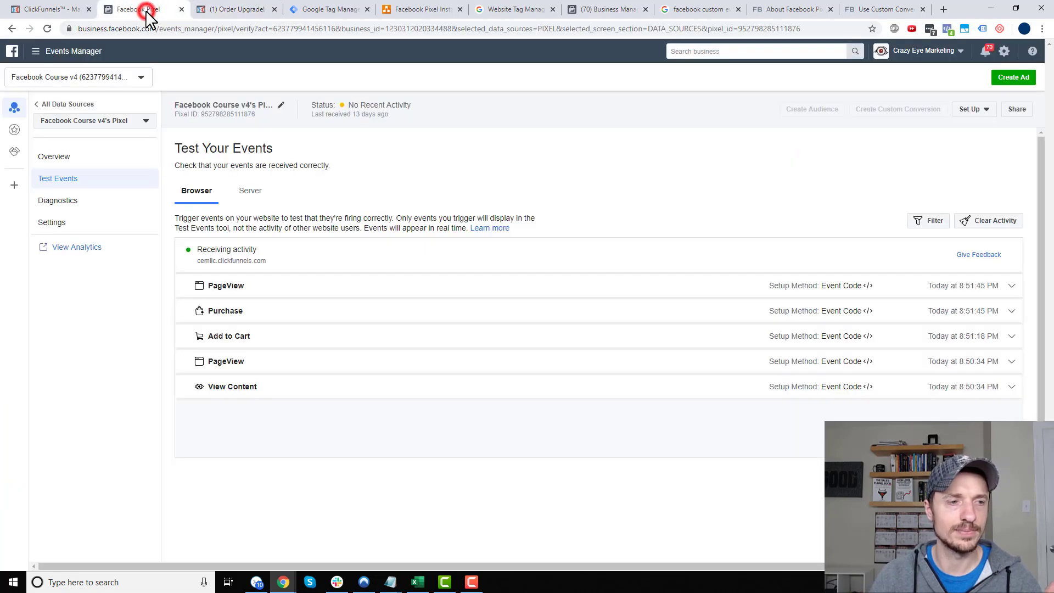
left_click(231, 314)
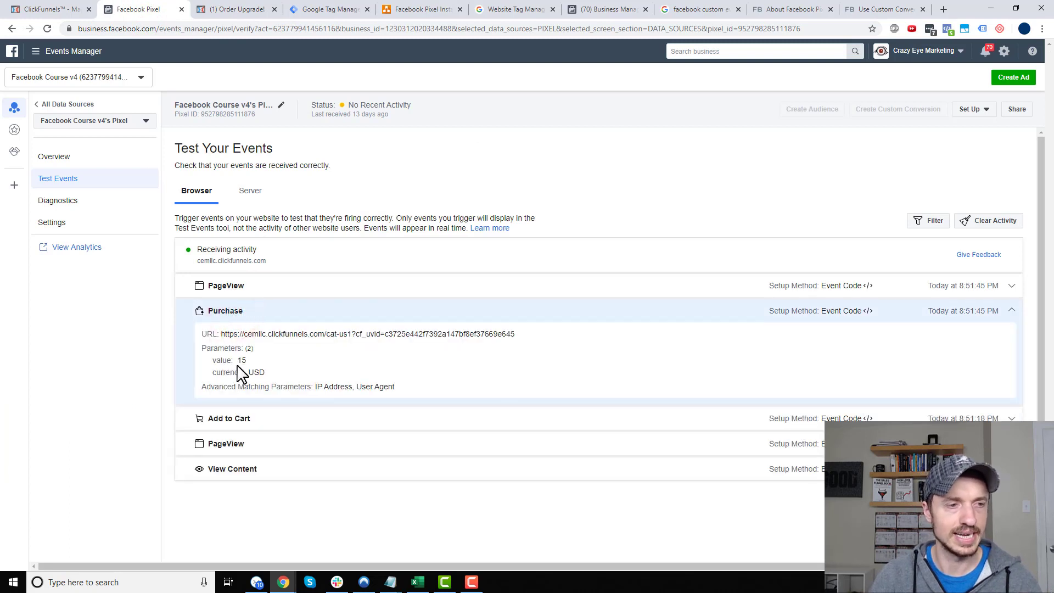
left_click_drag(236, 361, 276, 359)
left_click(277, 360)
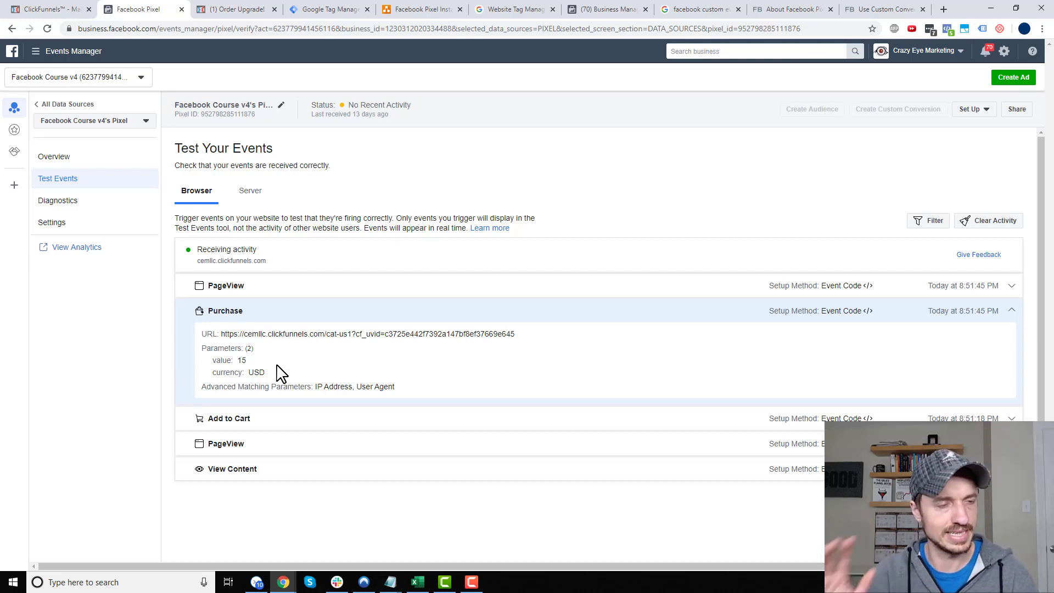
left_click_drag(252, 362, 233, 362)
left_click(234, 360)
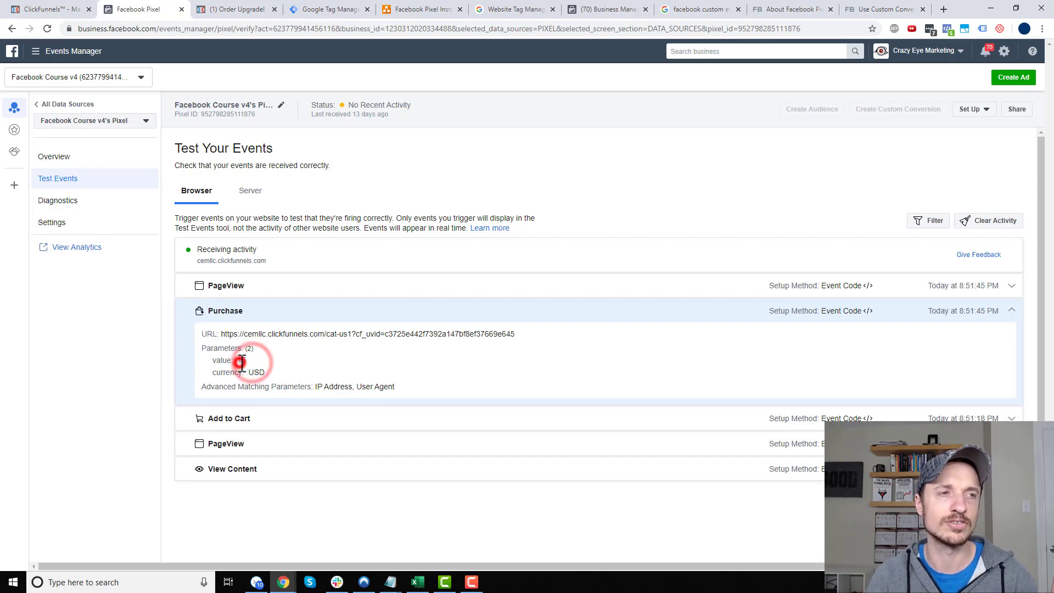
Step: Add one pair of Cat Paw Stud Earrings to the order on the Order Upgrade page
left_click(236, 9)
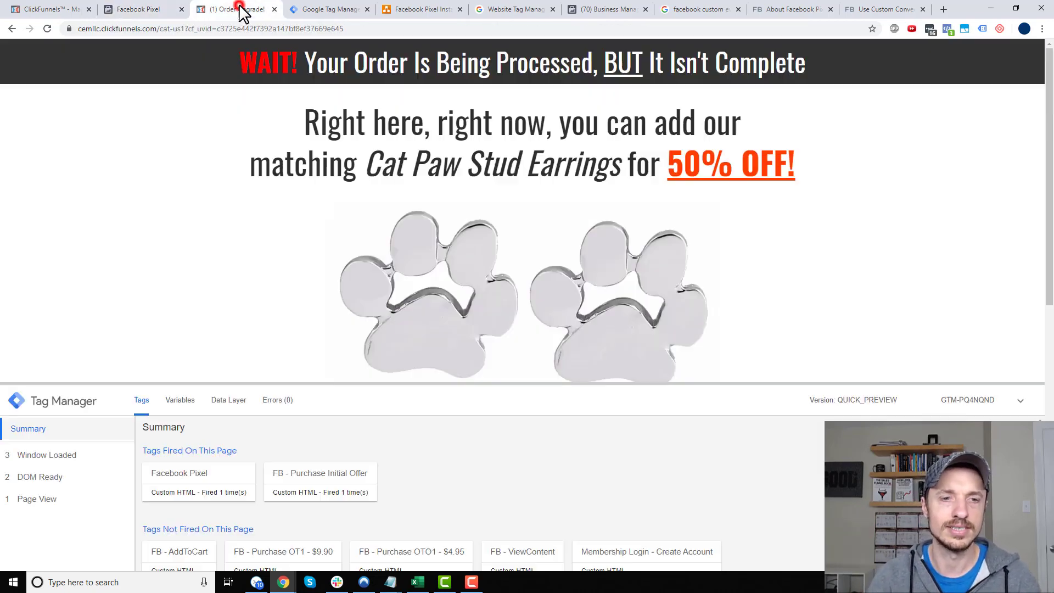
scroll(461, 159, "down", 10)
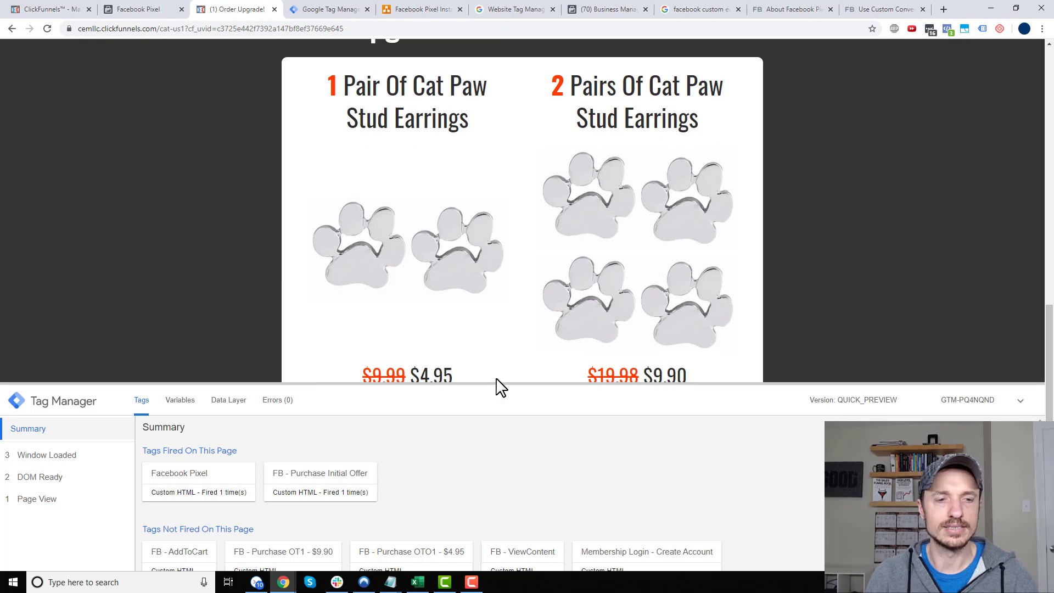
left_click_drag(498, 382, 491, 480)
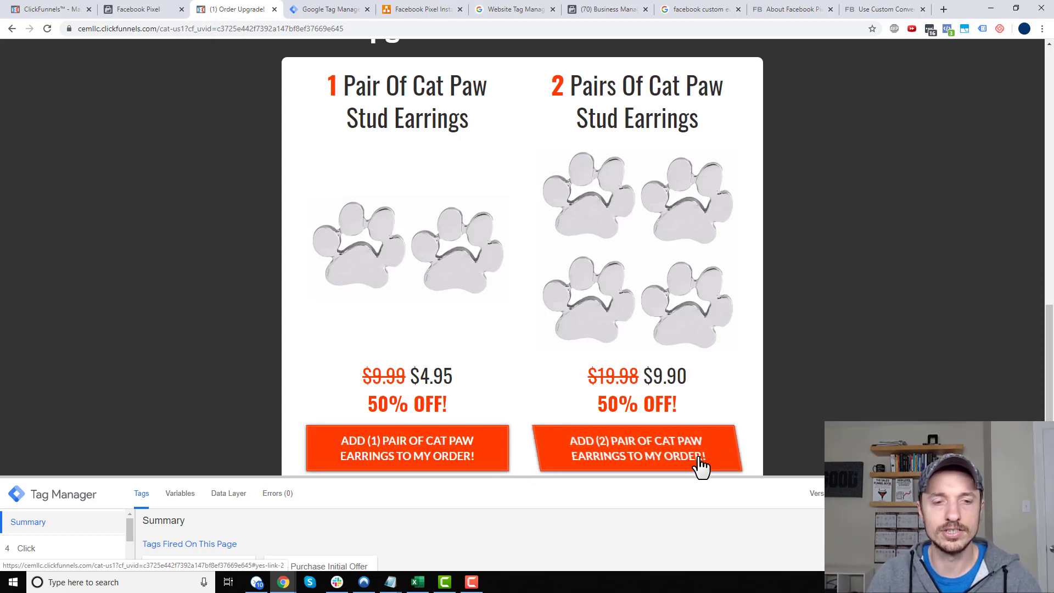
left_click(465, 450)
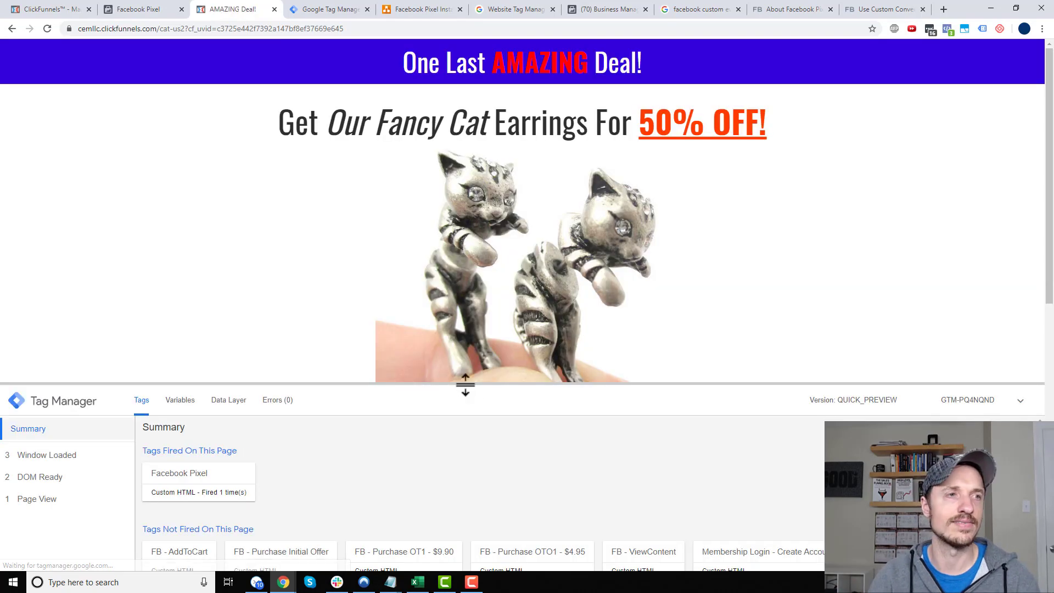
Step: Examine the value sent with the first upsell's Purchase event in Facebook Test Events
left_click(132, 9)
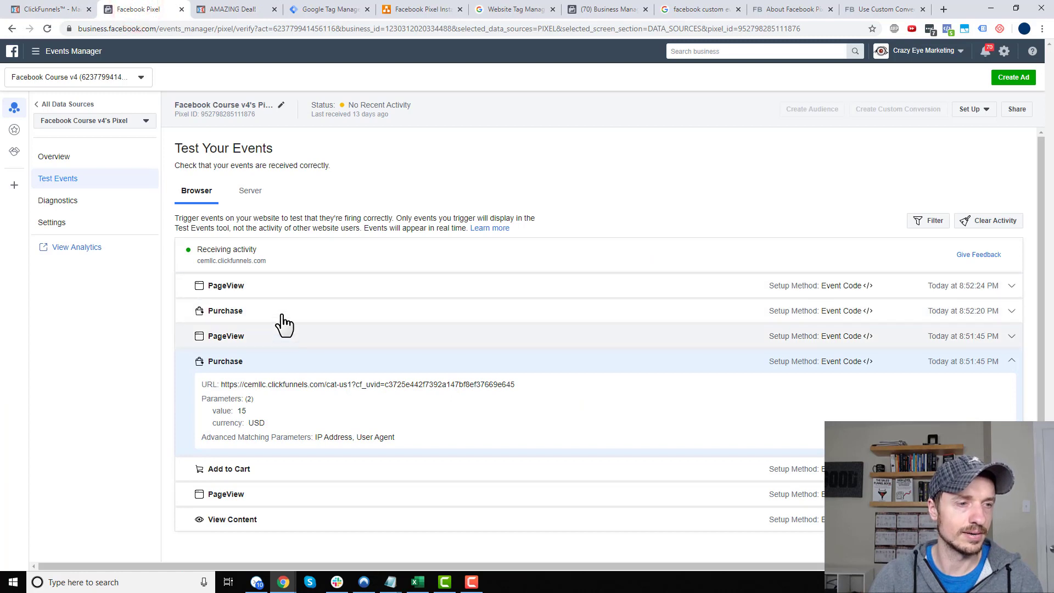
left_click(254, 310)
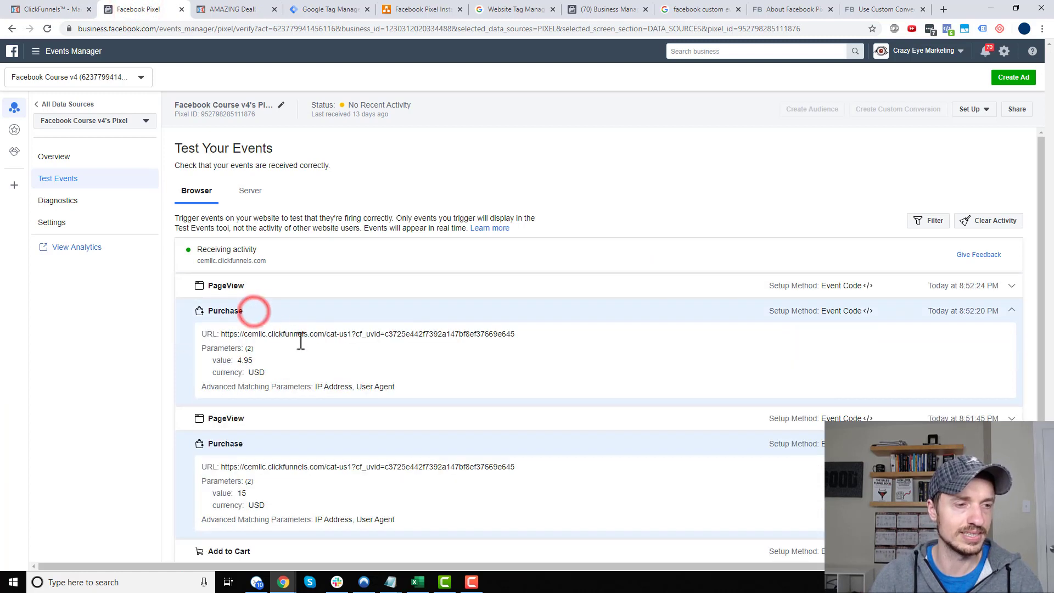
left_click_drag(237, 361, 277, 365)
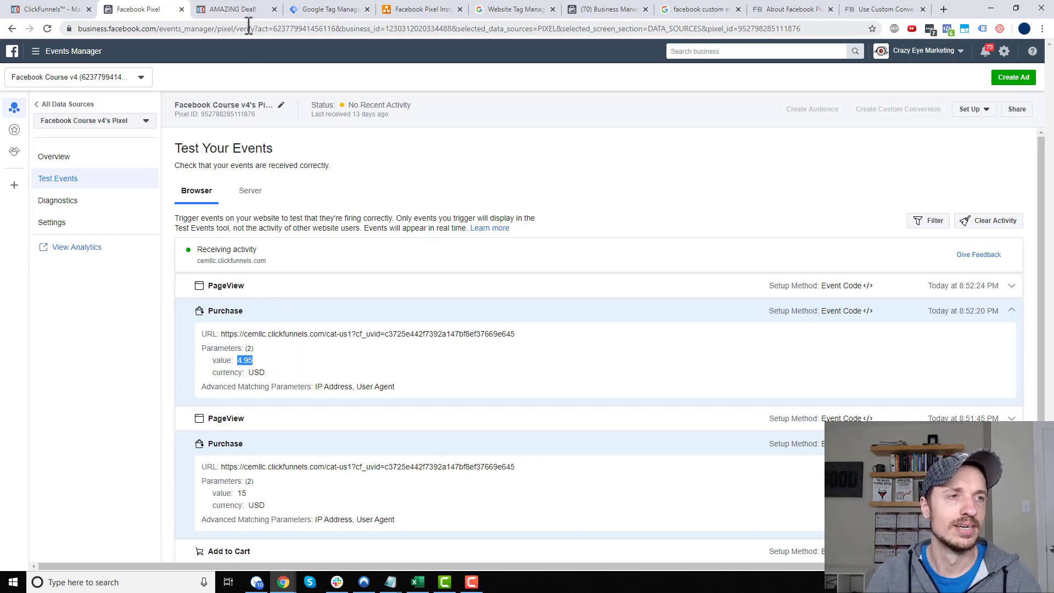
Step: Add two pairs of Fancy Cat Earrings to the order on the AMAZING Deal page
left_click(235, 10)
scroll(569, 181, "down", 10)
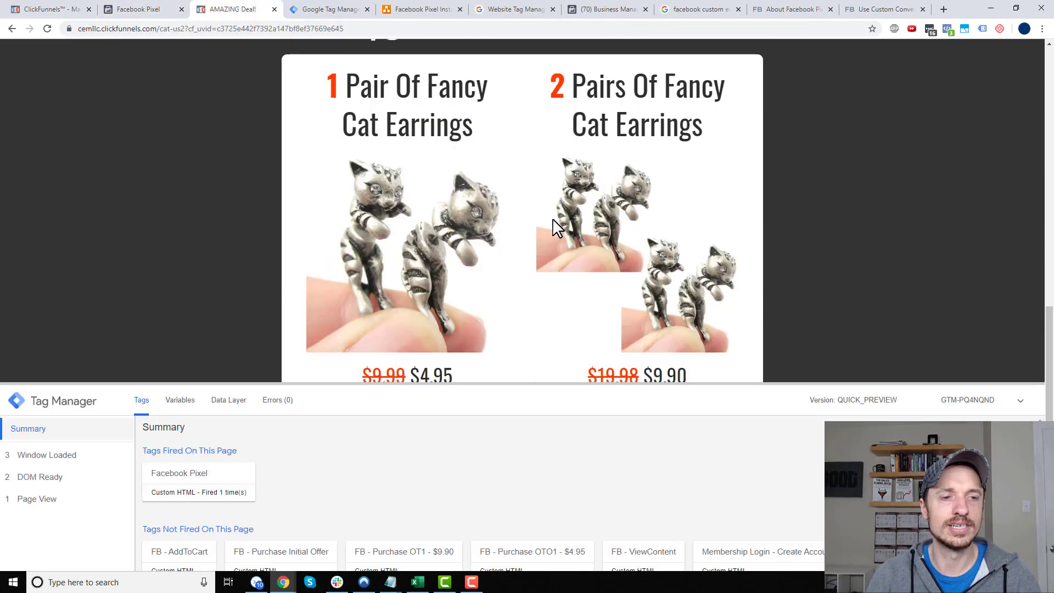
left_click_drag(560, 382, 553, 497)
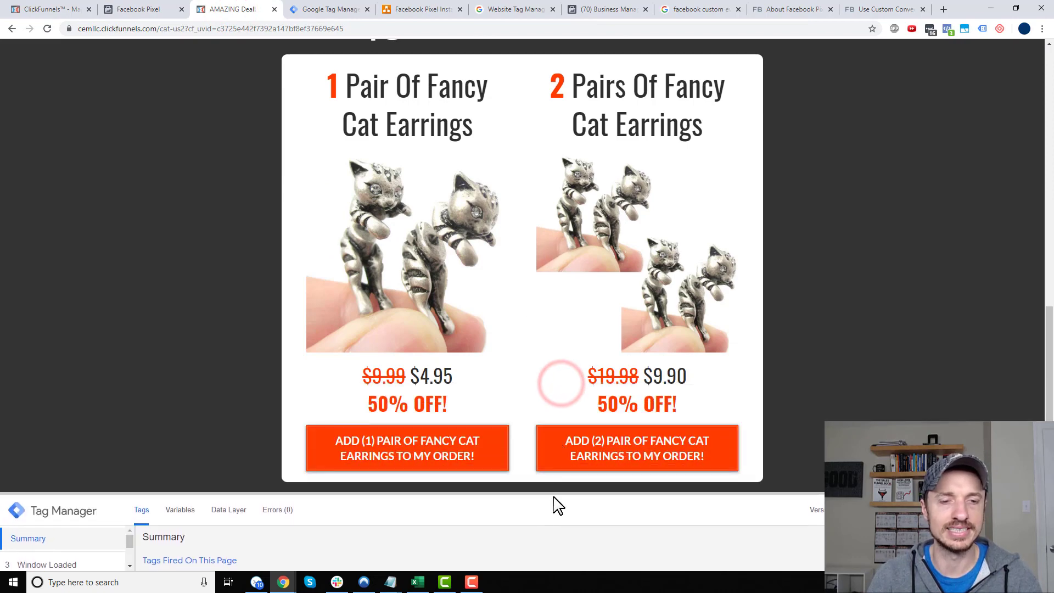
left_click(598, 442)
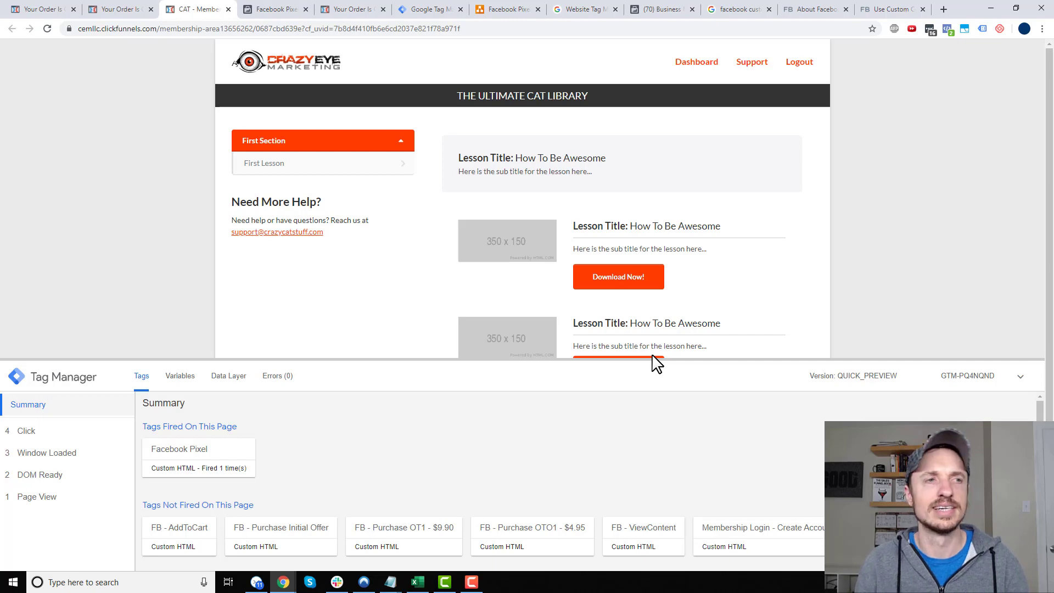
Step: Switch from the membership area to Facebook Test Events to review the events received for the whole funnel
left_click(262, 9)
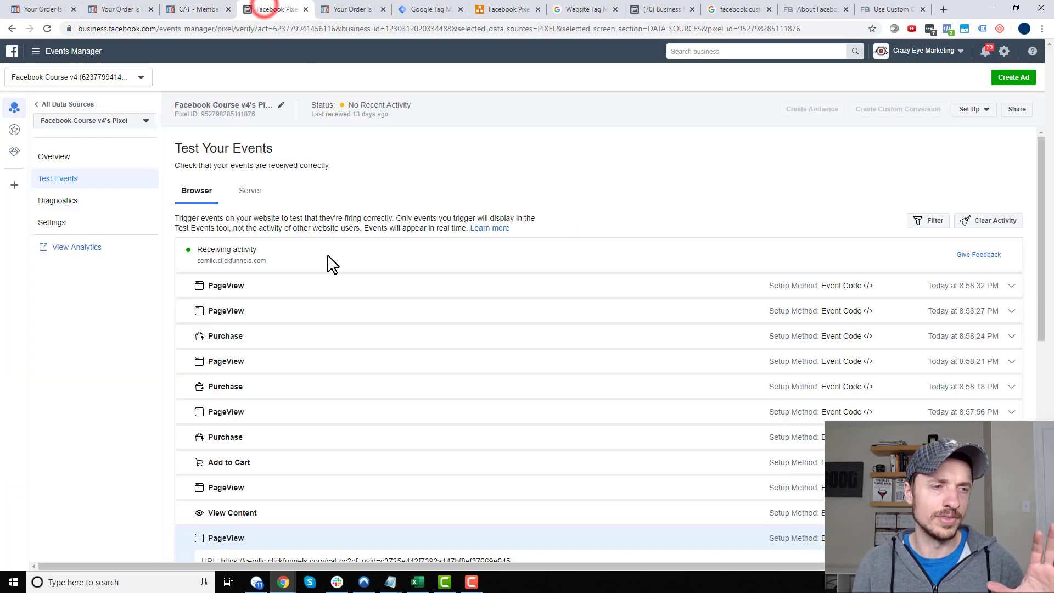